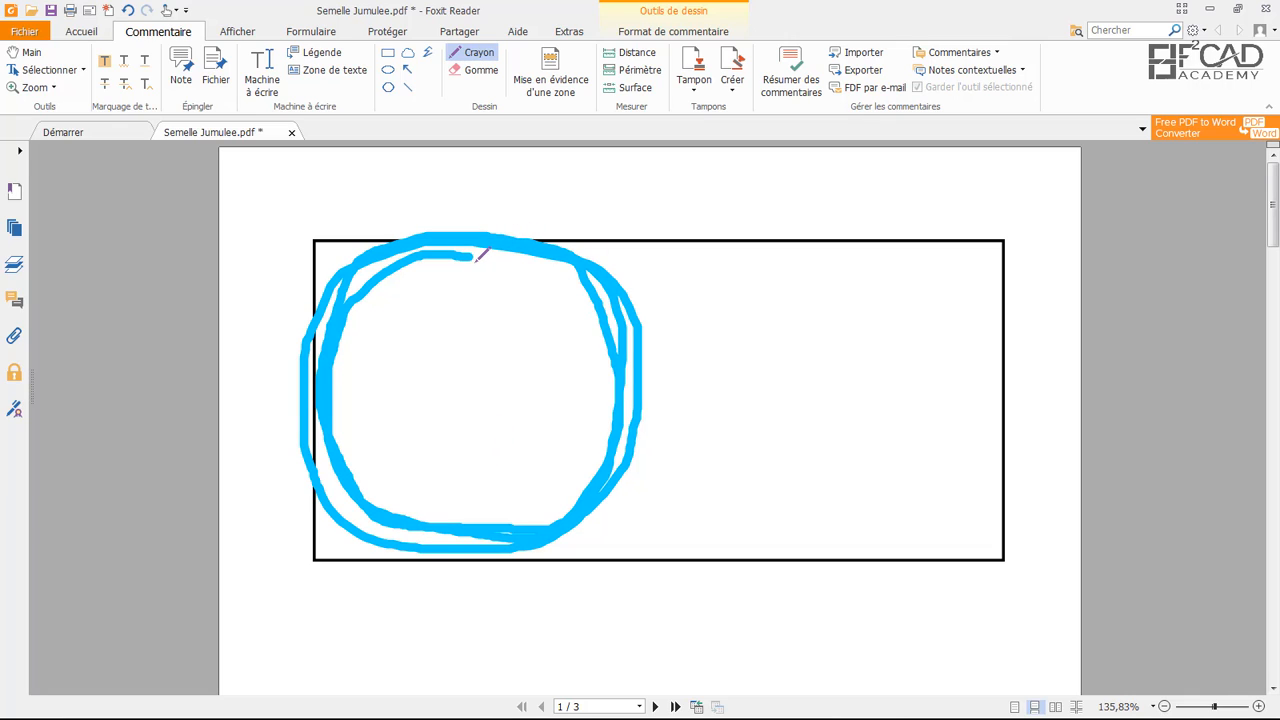
# Circle the right half of the large rectangle in blue, and label the left loop "R+5" and the right loop "R+1"
pyautogui.moveTo(903, 264)
pyautogui.mouseDown()
pyautogui.moveTo(740, 313)
pyautogui.moveTo(878, 568)
pyautogui.moveTo(1008, 319)
pyautogui.moveTo(830, 268)
pyautogui.mouseUp()
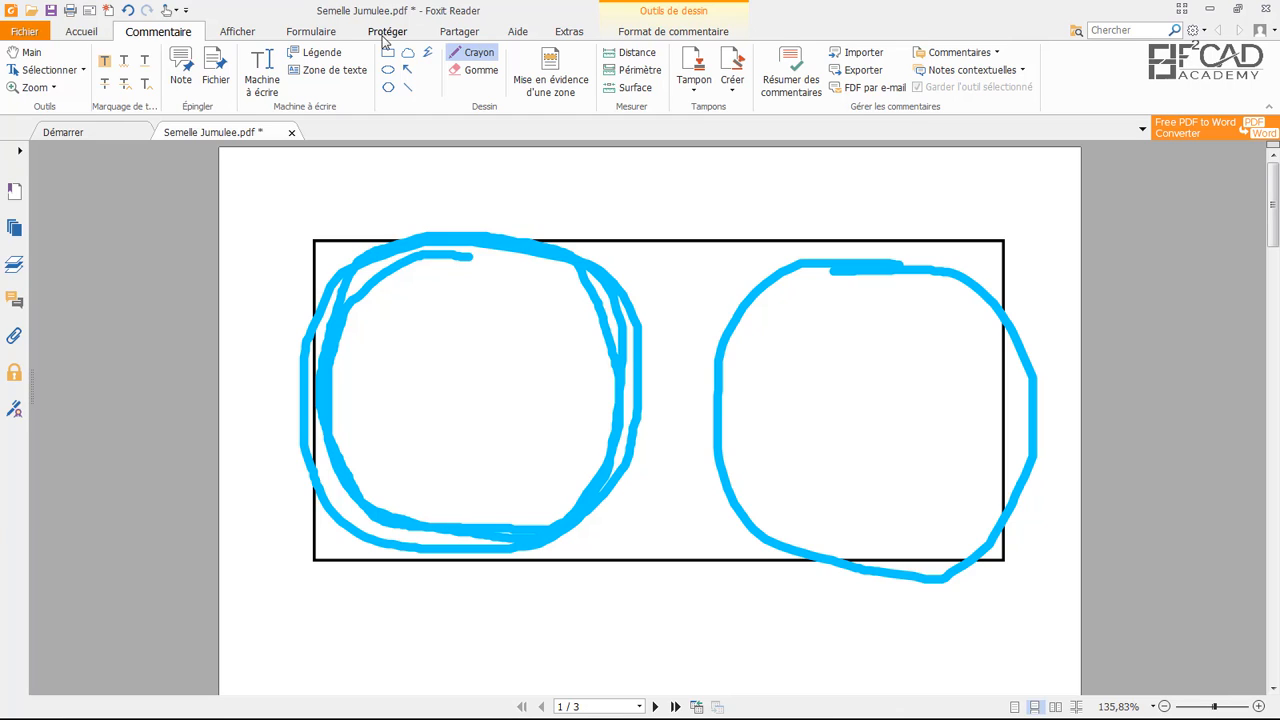
pyautogui.click(278, 75)
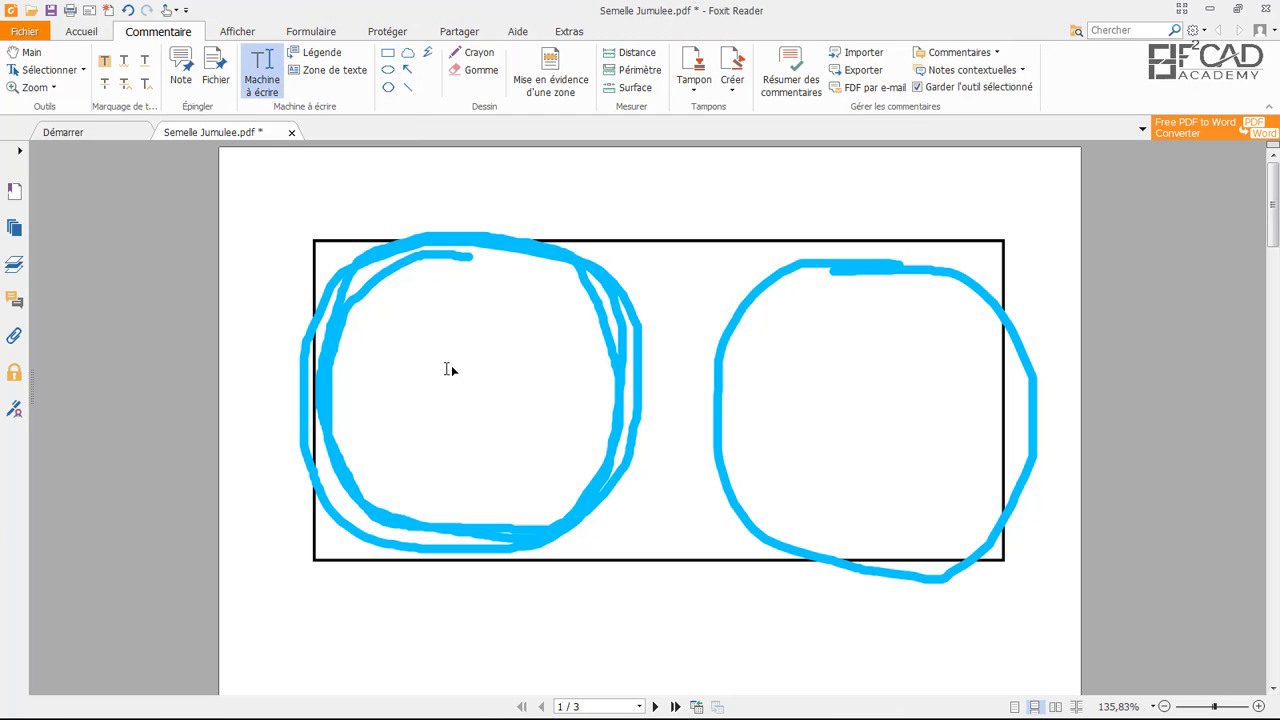
pyautogui.click(443, 366)
pyautogui.write('R+5')
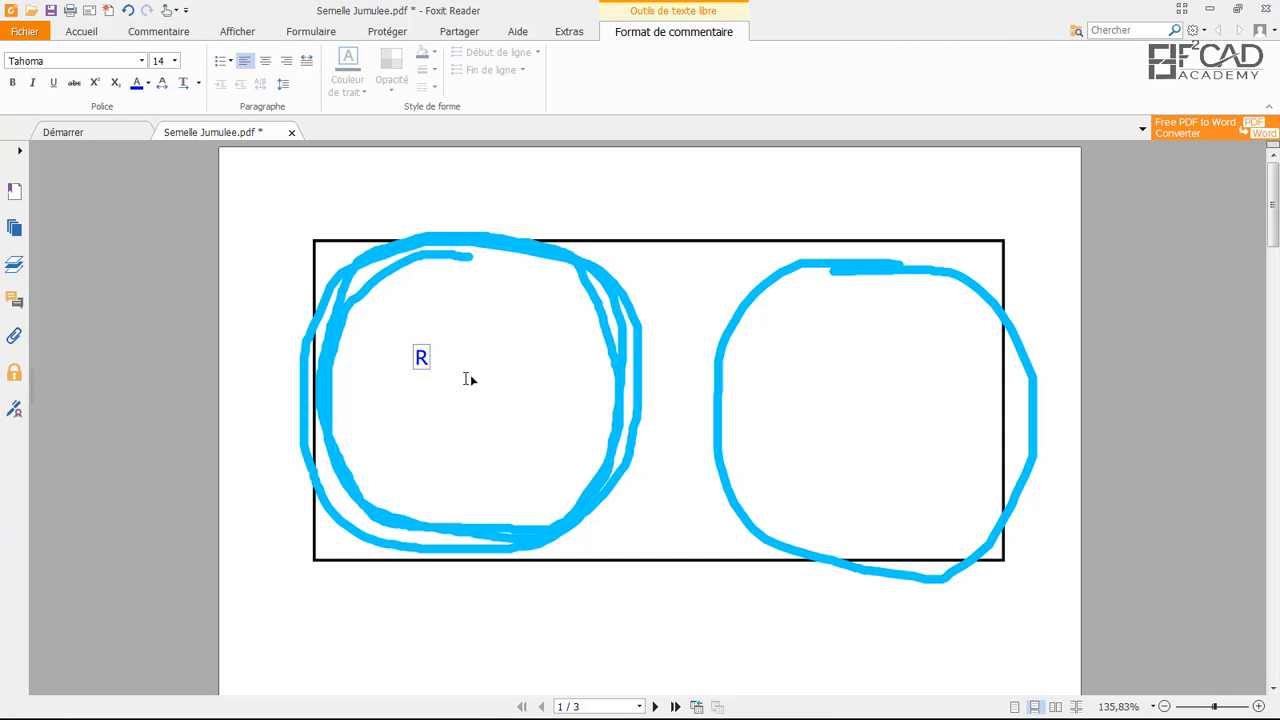
pyautogui.click(898, 438)
pyautogui.write('R')
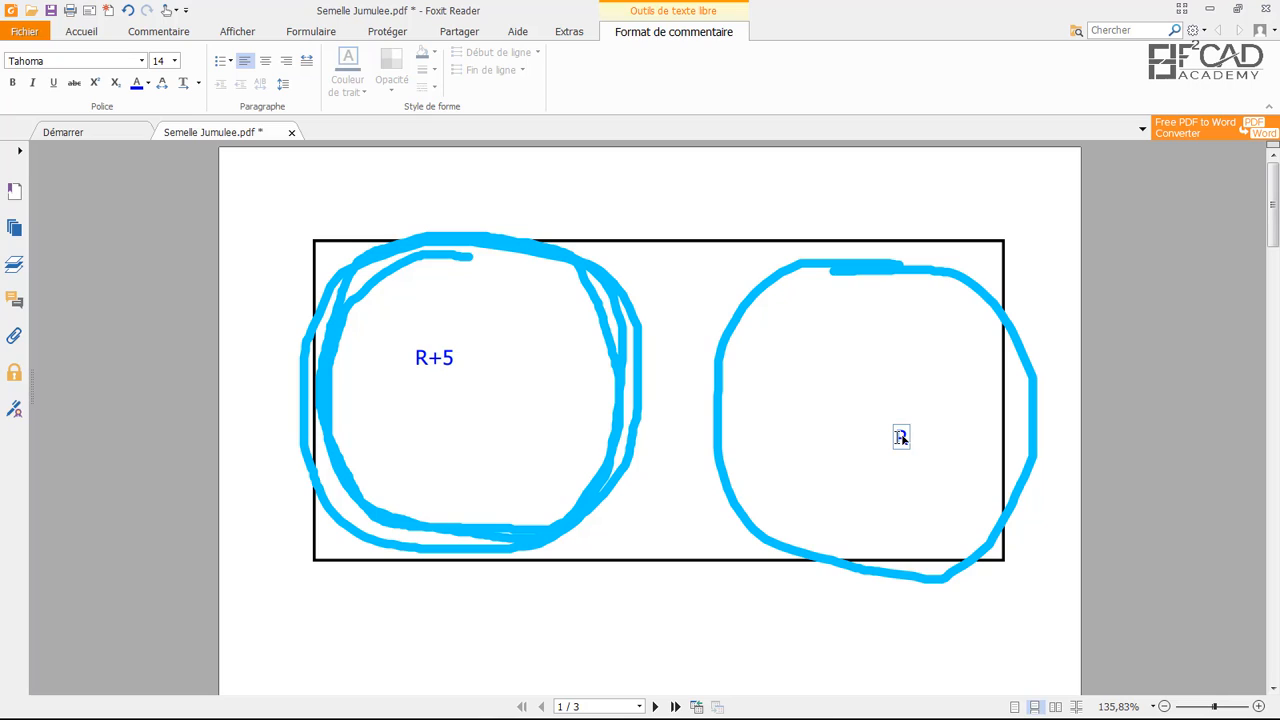
pyautogui.write('+1')
pyautogui.click(1026, 317)
# Sketch a tall block with a lower block adjoining its right side above the plan rectangle, using the medium red Pencil style
pyautogui.click(100, 36)
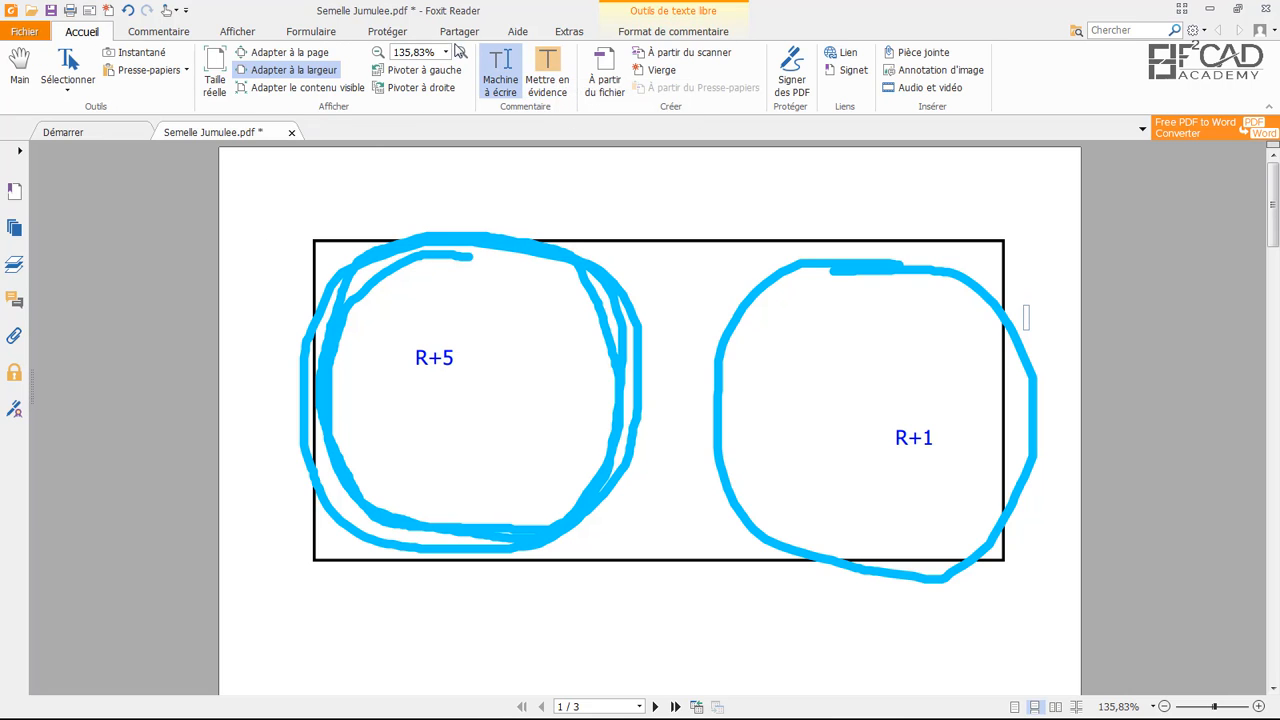
pyautogui.click(160, 33)
pyautogui.click(470, 52)
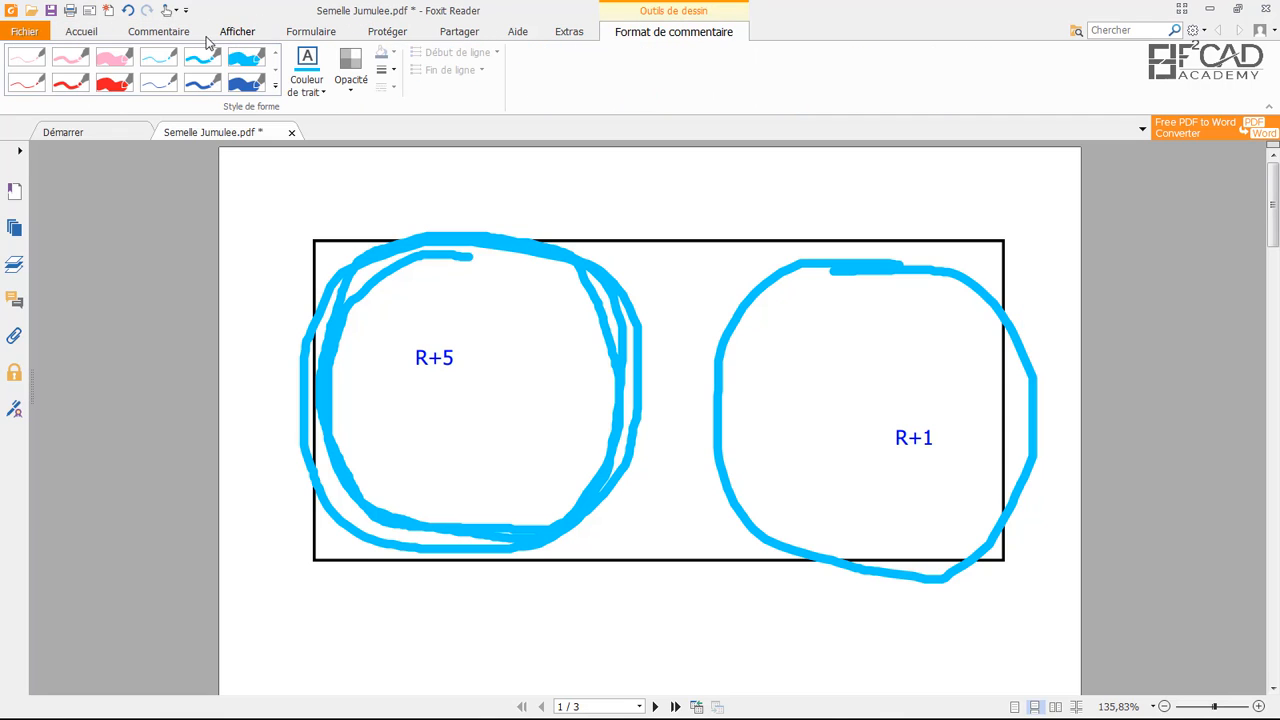
pyautogui.click(70, 82)
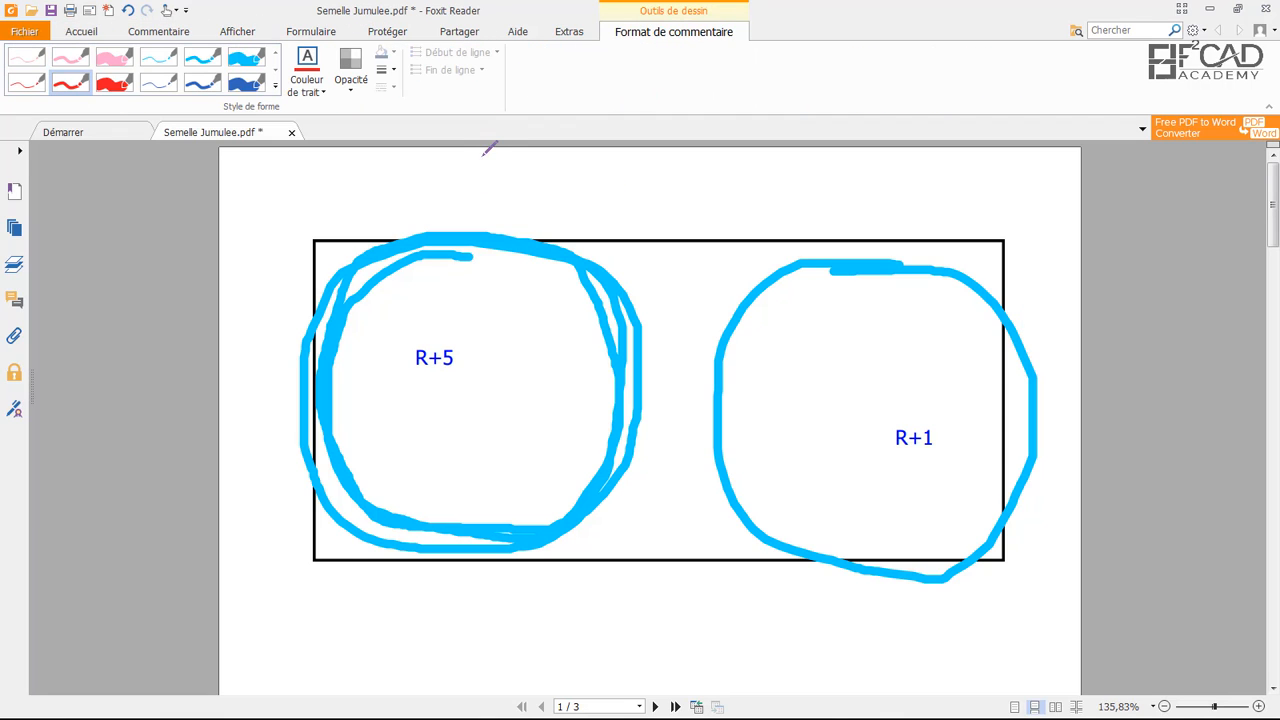
pyautogui.moveTo(483, 153)
pyautogui.mouseDown()
pyautogui.moveTo(484, 212)
pyautogui.moveTo(484, 152)
pyautogui.moveTo(518, 150)
pyautogui.moveTo(540, 214)
pyautogui.moveTo(477, 223)
pyautogui.mouseUp()
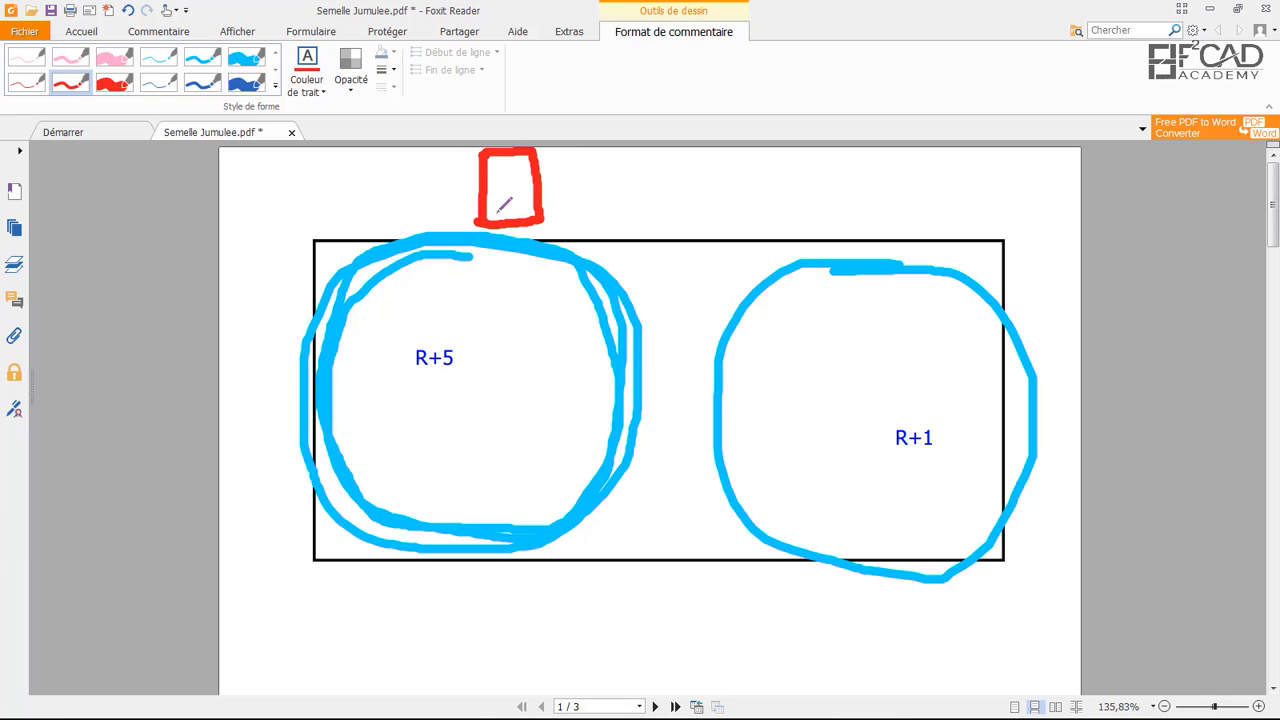
pyautogui.moveTo(546, 180)
pyautogui.mouseDown()
pyautogui.moveTo(586, 178)
pyautogui.moveTo(590, 216)
pyautogui.moveTo(489, 217)
pyautogui.moveTo(594, 214)
pyautogui.mouseUp()
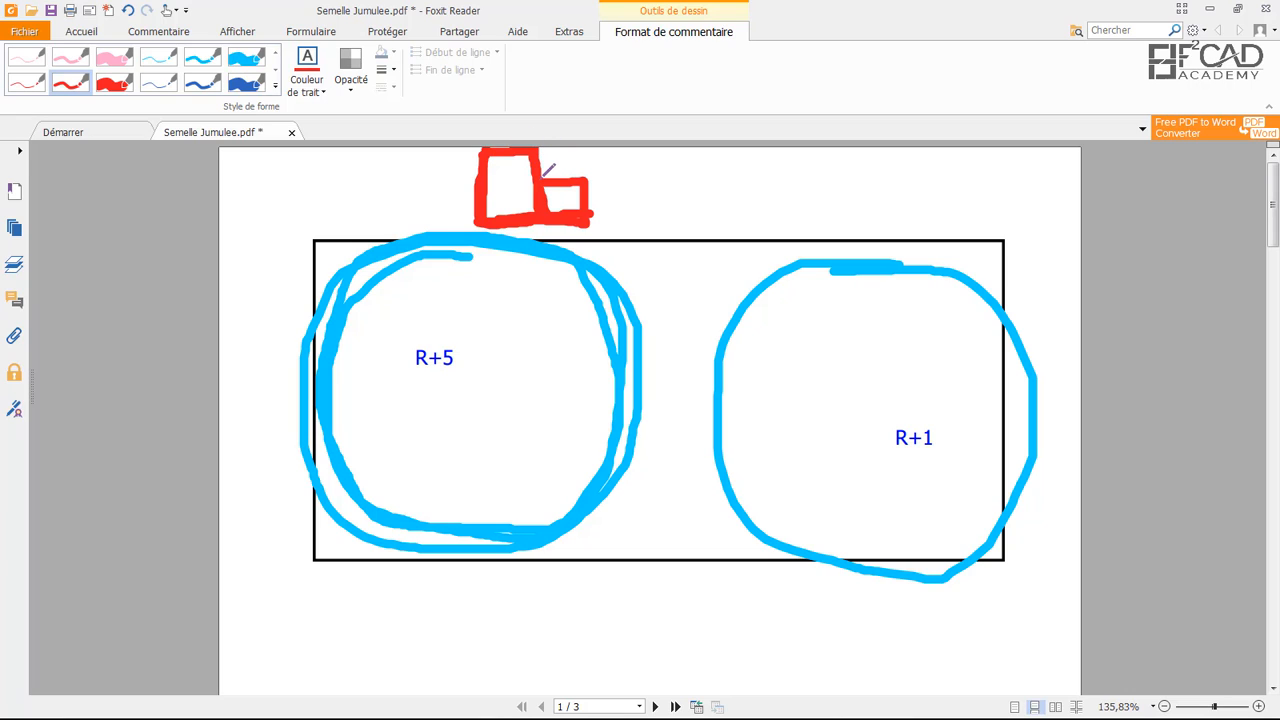
pyautogui.moveTo(548, 211)
pyautogui.mouseDown()
pyautogui.moveTo(594, 200)
pyautogui.moveTo(600, 166)
pyautogui.moveTo(555, 175)
pyautogui.mouseUp()
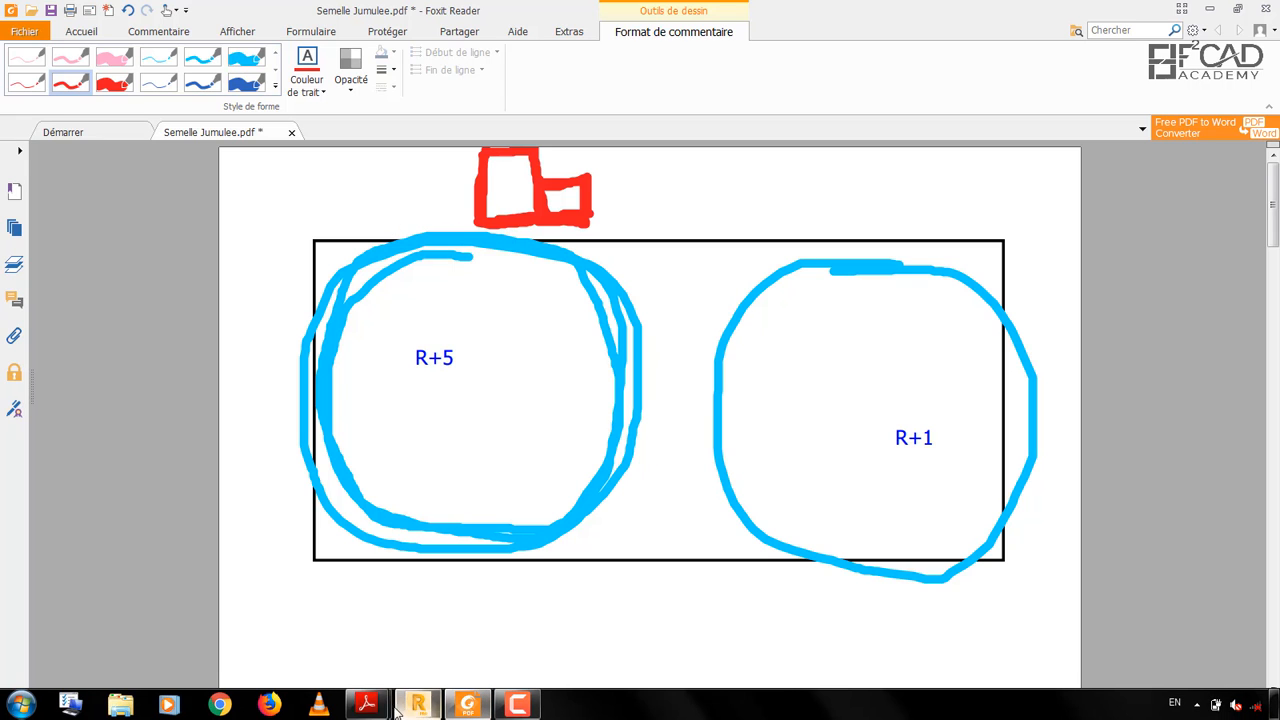
# Switch to Adobe Reader to read the "Joint de rupture" slide, and return to the Foxit Reader drawing
pyautogui.moveTo(367, 705)
pyautogui.click(309, 608)
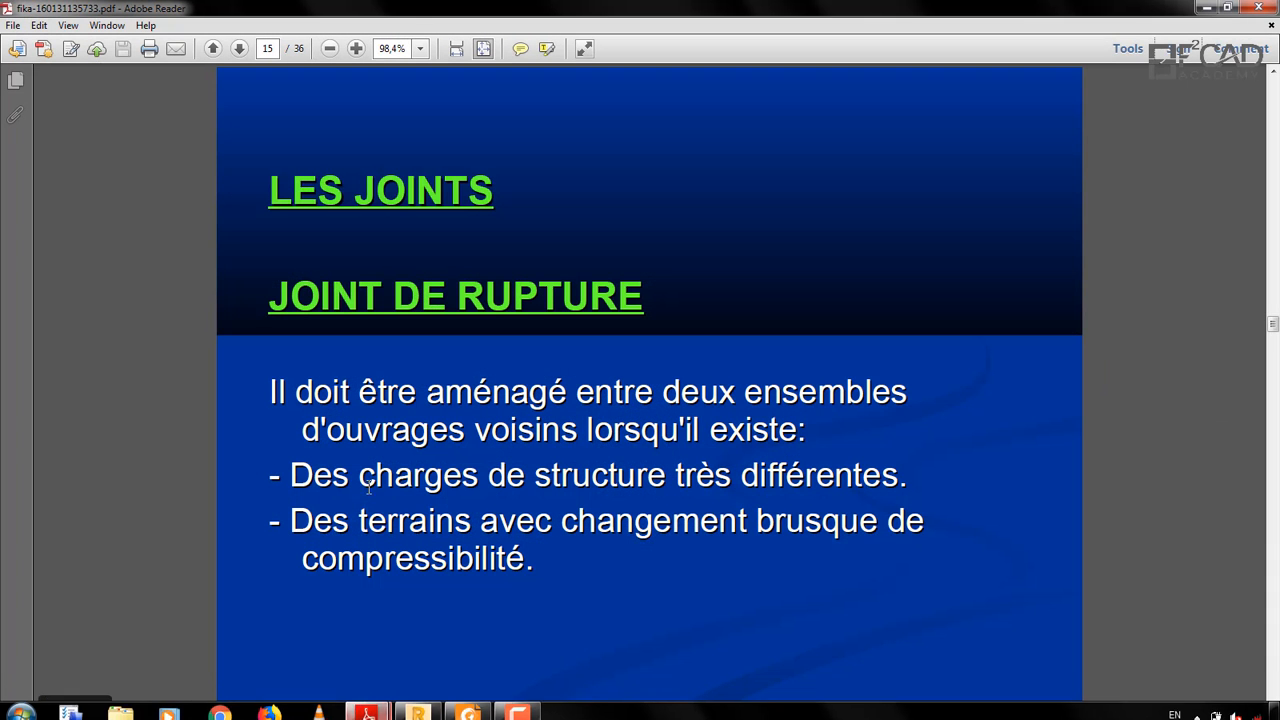
pyautogui.click(468, 705)
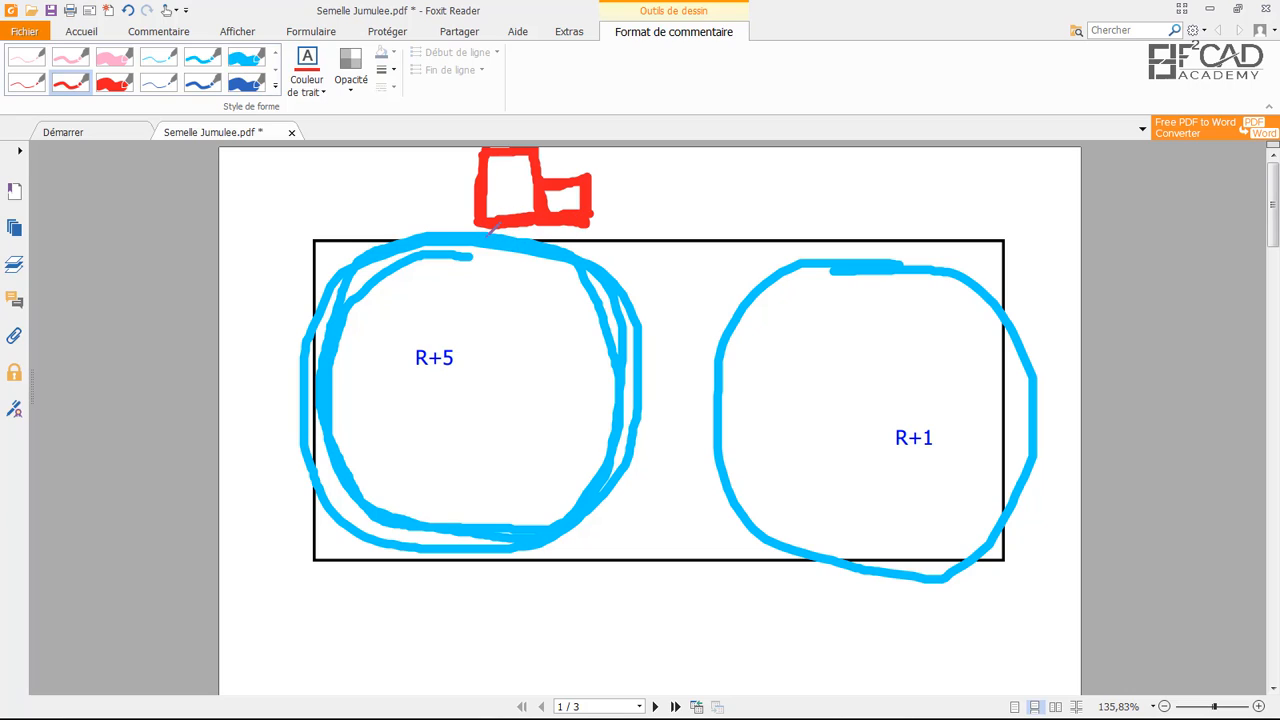
# Draw a red mark under the tall block and a vertical red joint line dividing the plan rectangle between the two loops
pyautogui.moveTo(488, 224); pyautogui.dragTo(527, 234)
pyautogui.moveTo(663, 239)
pyautogui.mouseDown()
pyautogui.moveTo(670, 555)
pyautogui.moveTo(674, 230)
pyautogui.moveTo(664, 430)
pyautogui.moveTo(676, 556)
pyautogui.mouseUp()
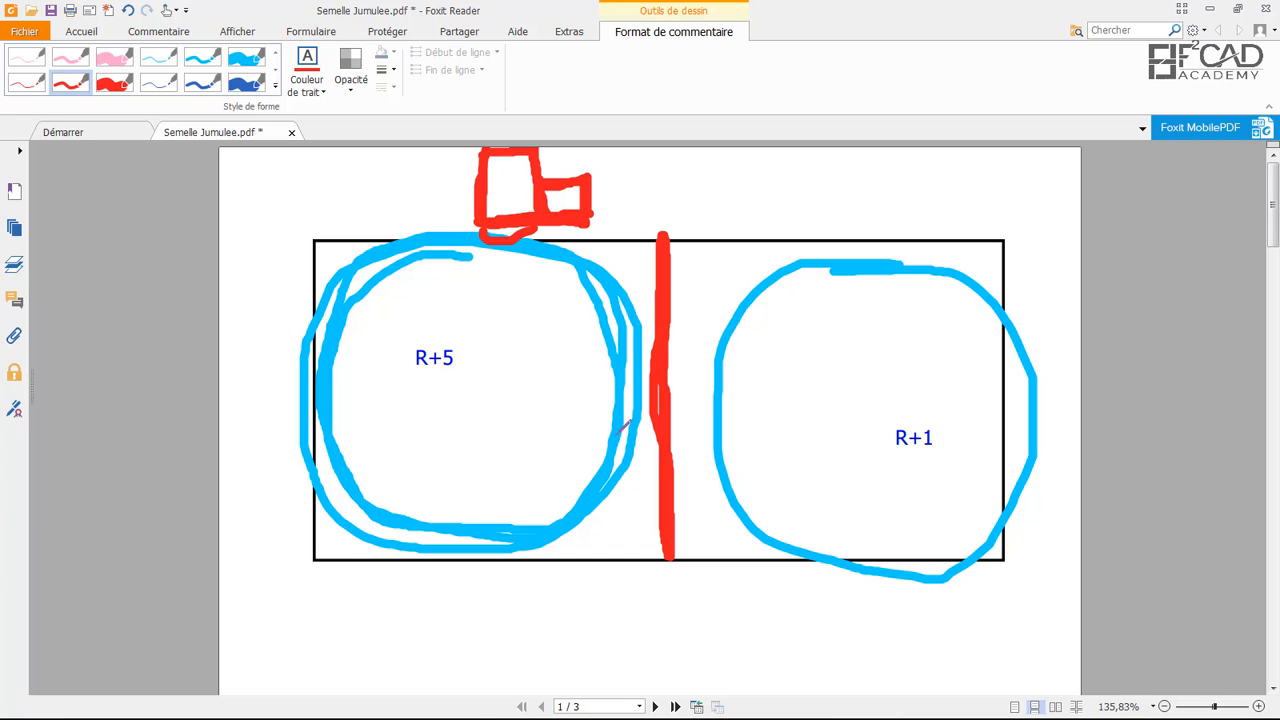
# Review the rupture joint conditions on page 15 in Adobe Reader again, and go back to the Foxit Reader drawing
pyautogui.moveTo(560, 712)
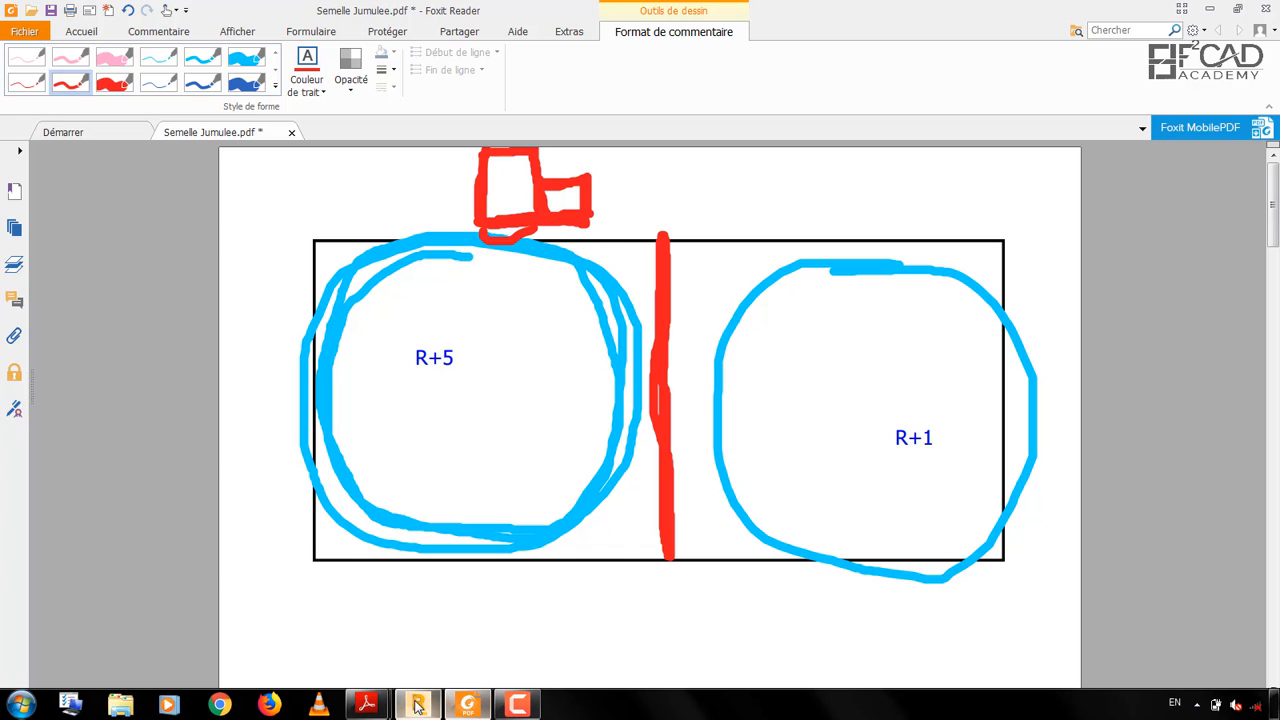
pyautogui.moveTo(366, 705)
pyautogui.click(300, 625)
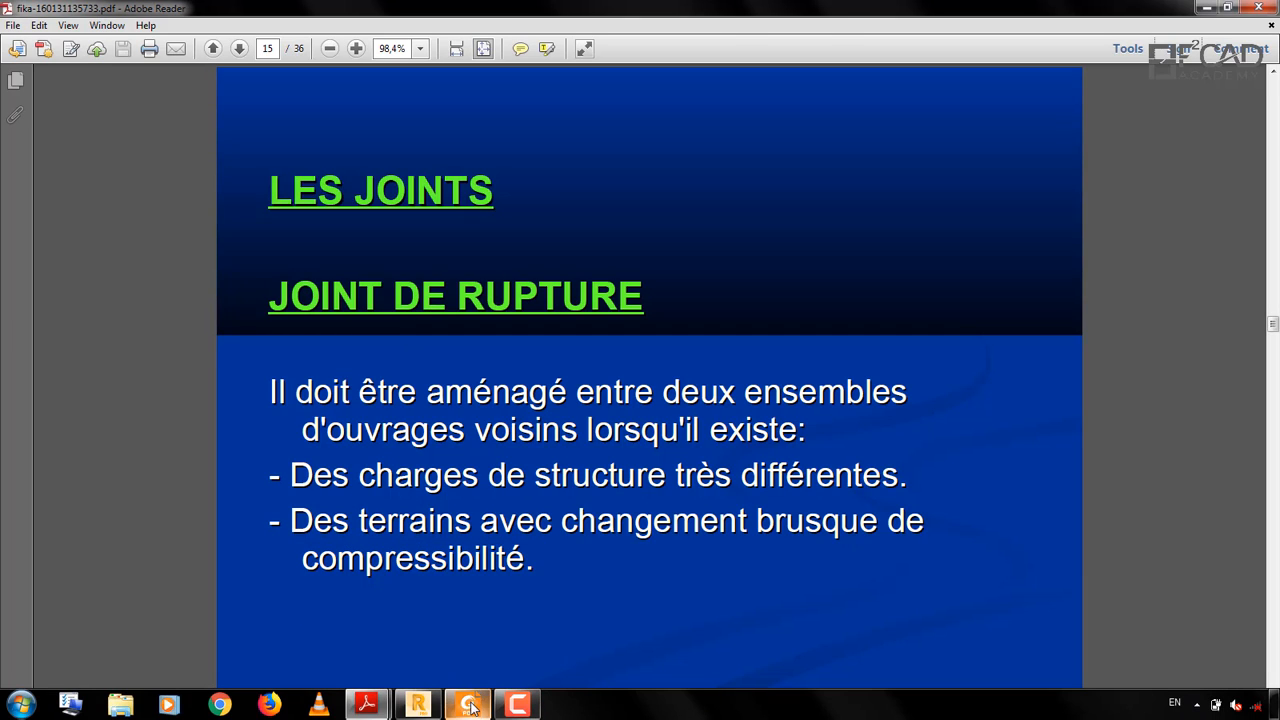
pyautogui.click(517, 704)
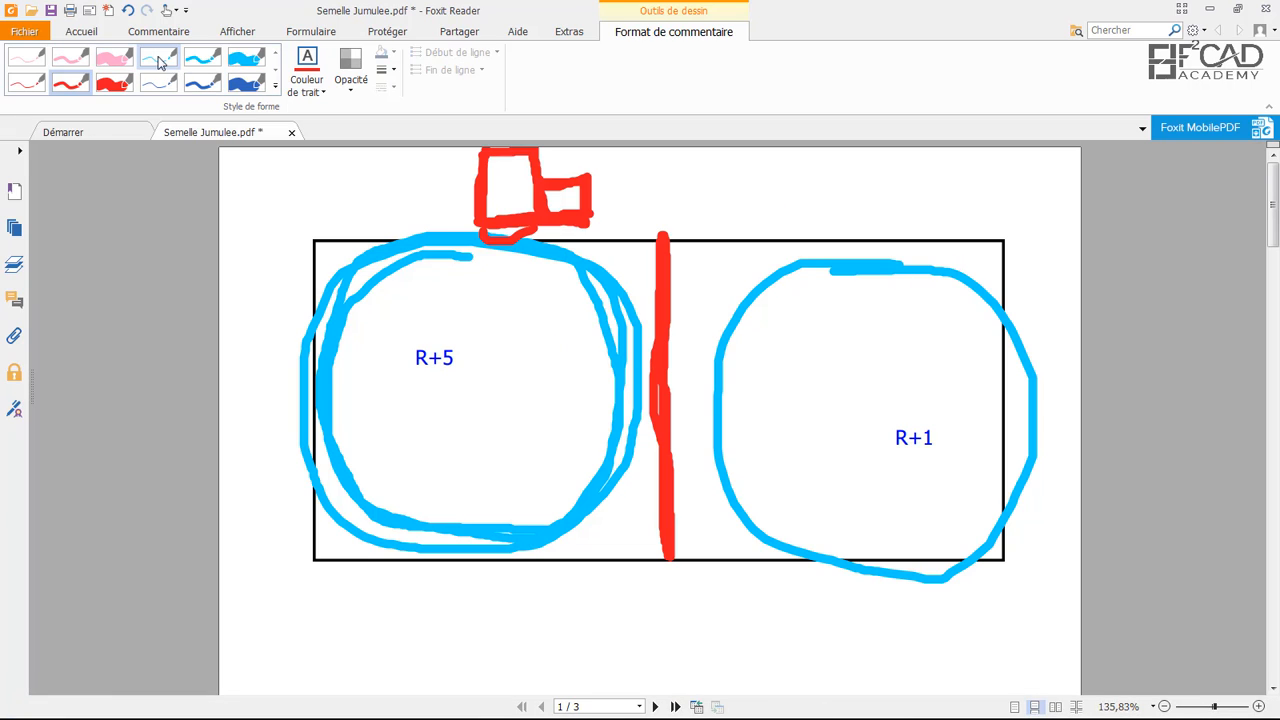
# Set the pencil line colour to olive green and mark two crosses near opposite corners of each half of the plan
pyautogui.click(306, 88)
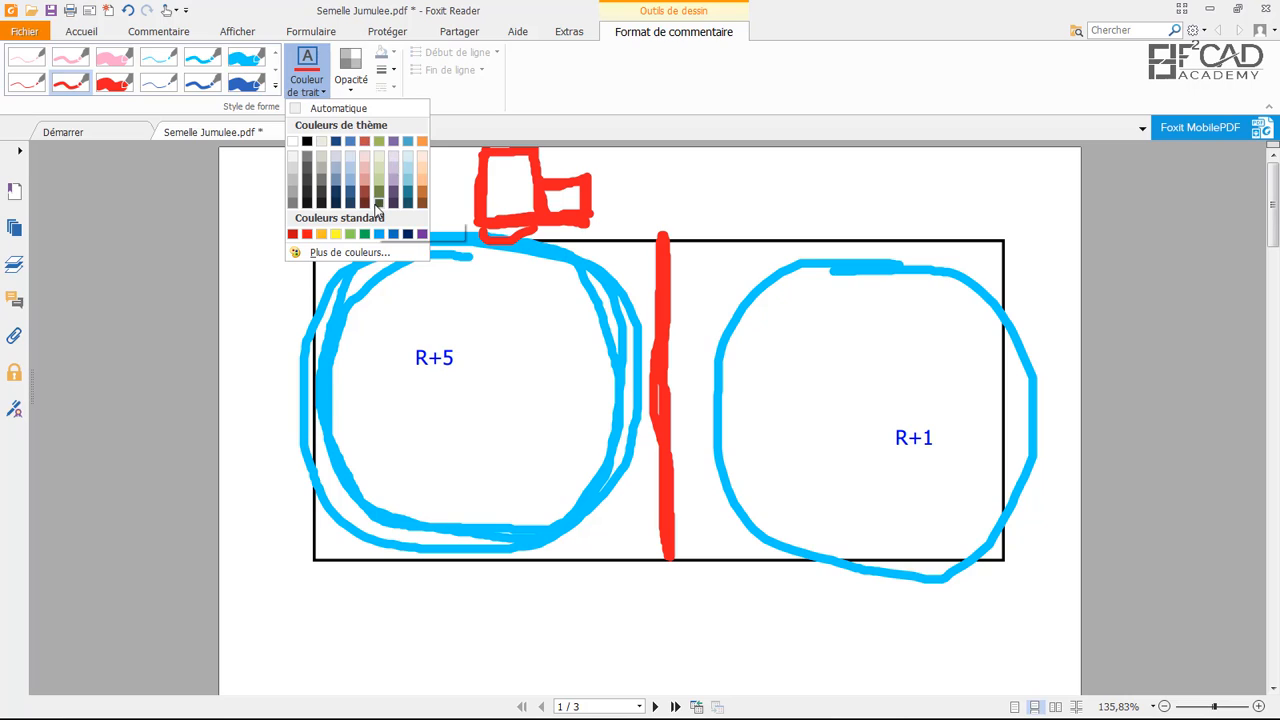
pyautogui.click(378, 204)
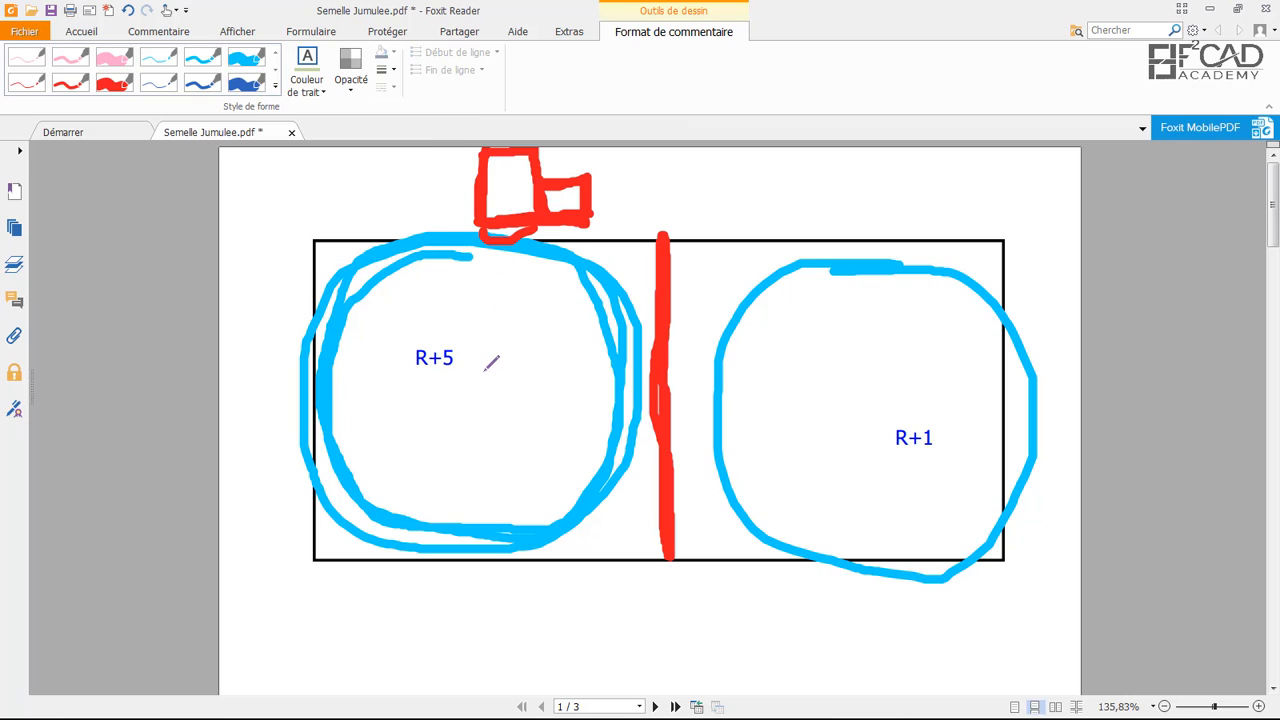
pyautogui.moveTo(380, 477)
pyautogui.mouseDown()
pyautogui.moveTo(367, 496)
pyautogui.moveTo(386, 498)
pyautogui.mouseUp()
pyautogui.moveTo(556, 299)
pyautogui.mouseDown()
pyautogui.moveTo(552, 311)
pyautogui.moveTo(577, 310)
pyautogui.mouseUp()
pyautogui.moveTo(729, 263); pyautogui.dragTo(711, 283)
pyautogui.moveTo(709, 265); pyautogui.dragTo(735, 281)
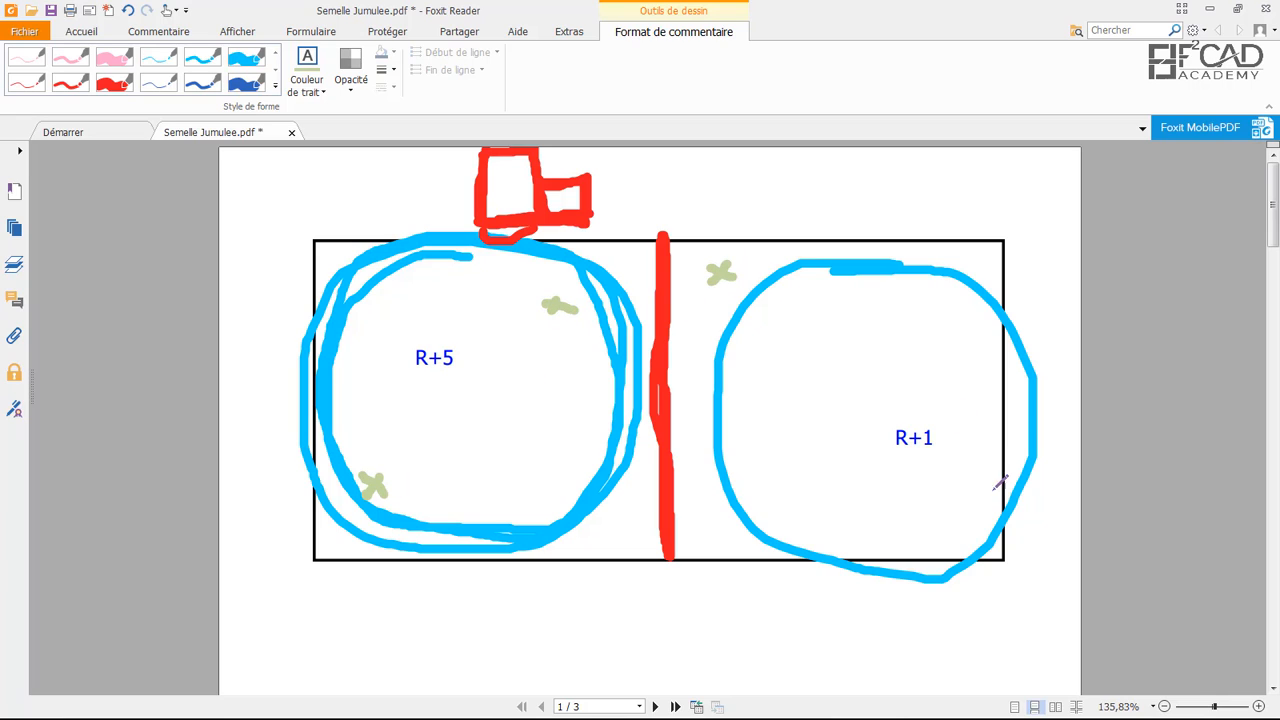
pyautogui.moveTo(995, 500)
pyautogui.mouseDown()
pyautogui.moveTo(964, 527)
pyautogui.moveTo(990, 520)
pyautogui.mouseUp()
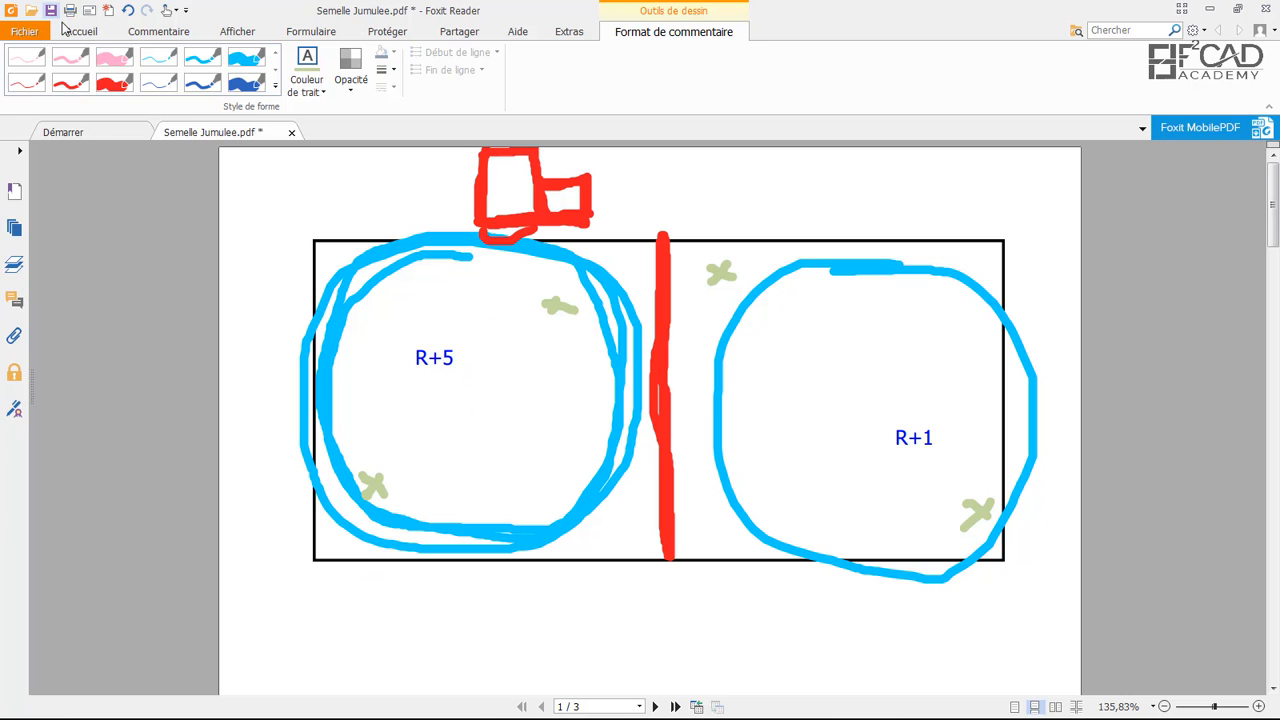
# Add the typewriter text "qu= 0.4 Mpa" below the R+5 label in the left half of the plan
pyautogui.click(158, 33)
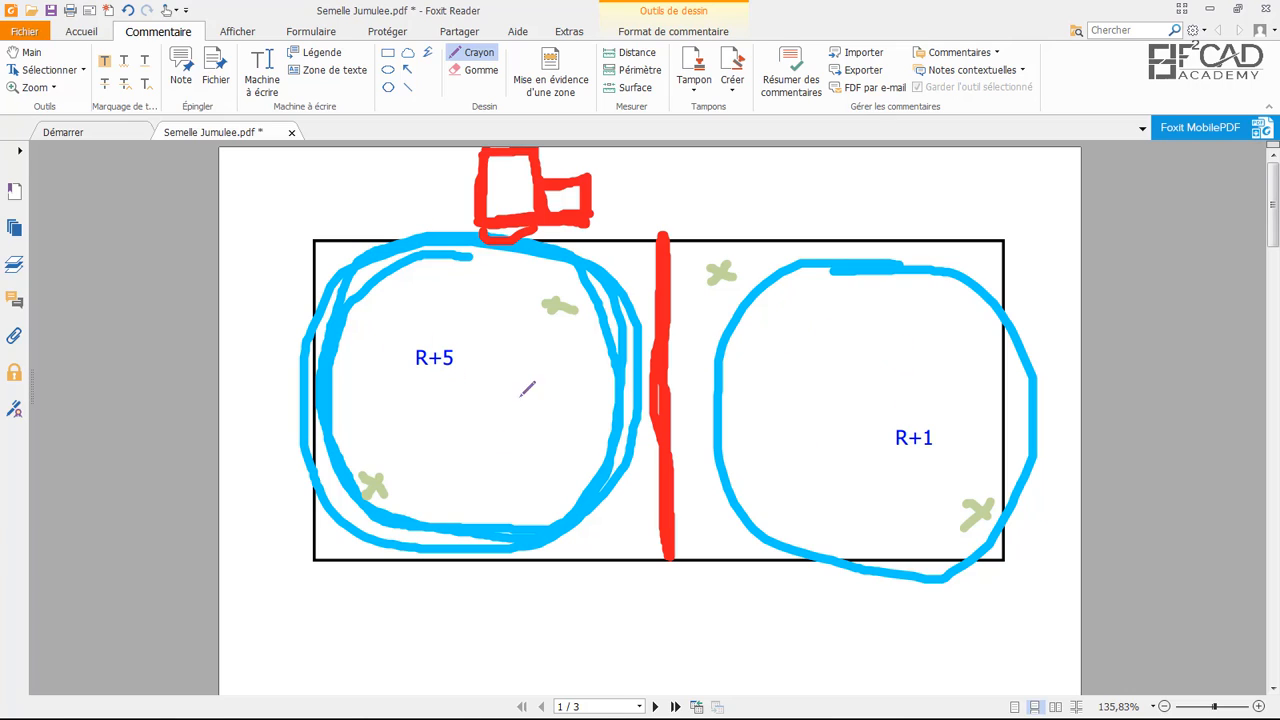
pyautogui.click(262, 78)
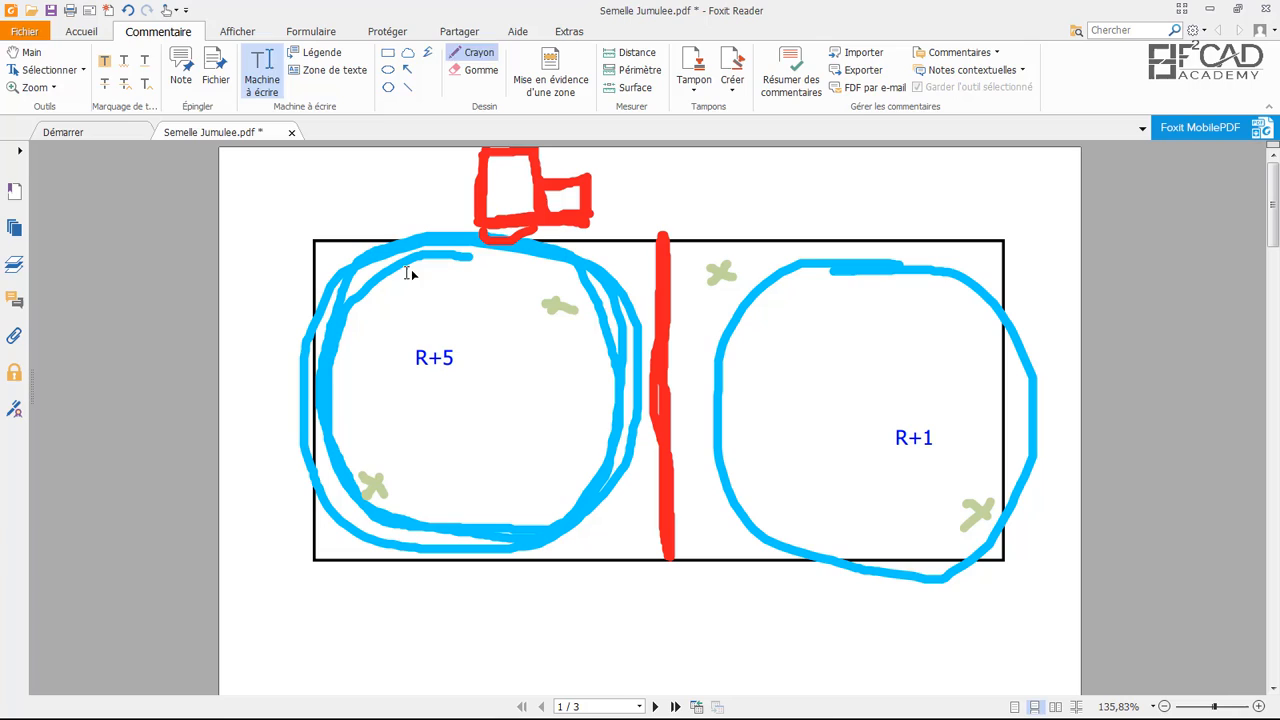
pyautogui.click(455, 430)
pyautogui.write('Q')
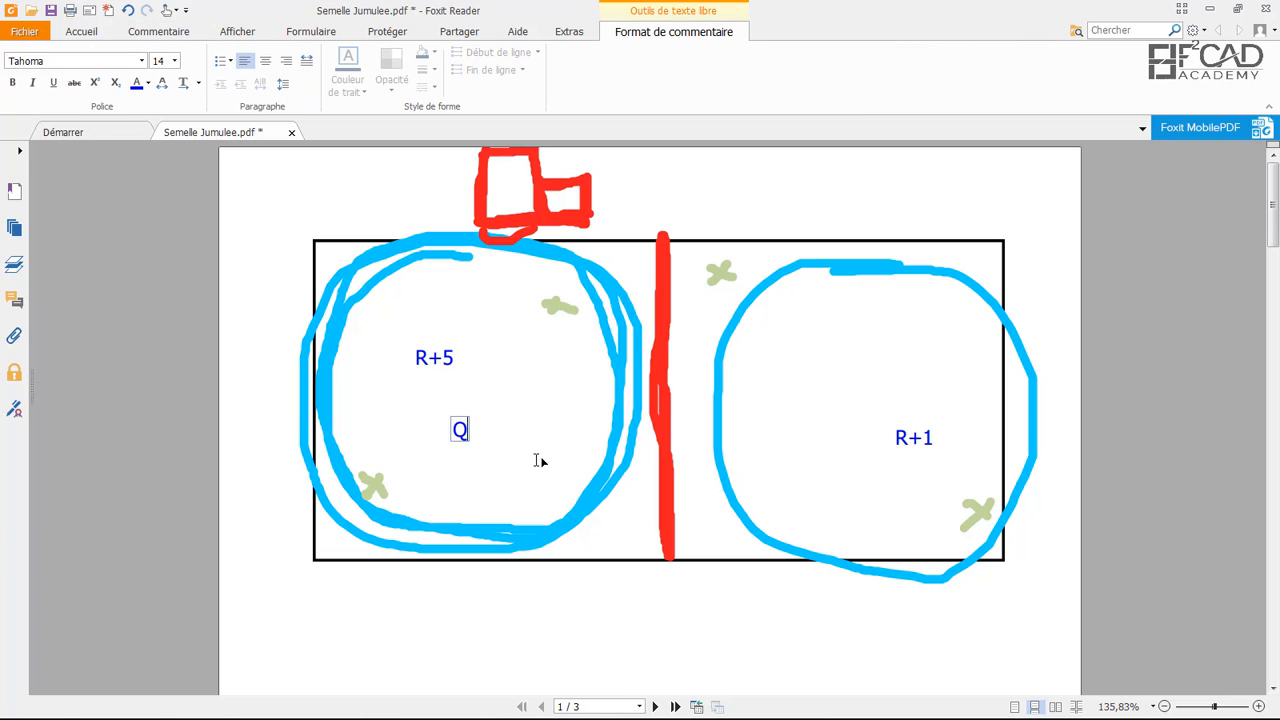
pyautogui.press('BackSpace')
pyautogui.write('qu= 0.4 Mpa')
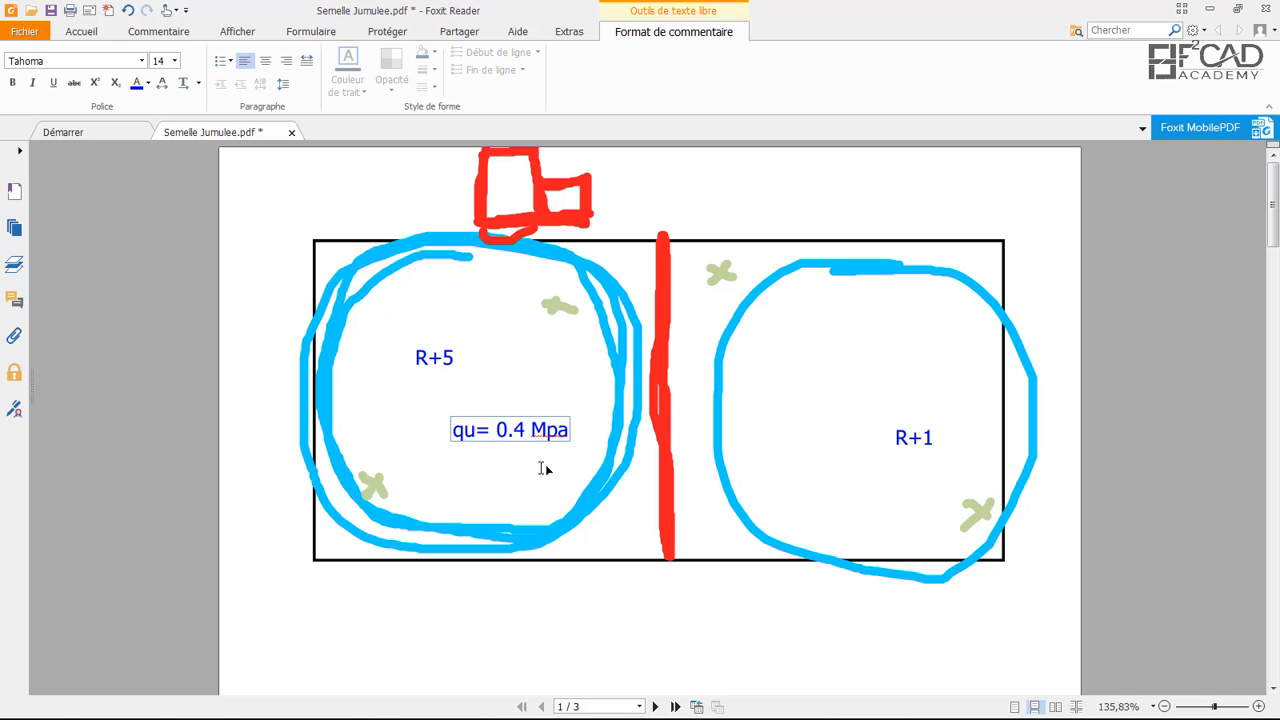
# Add the text "qu =0.1 Mpa" above the R+1 label in the right half of the plan
pyautogui.click(870, 345)
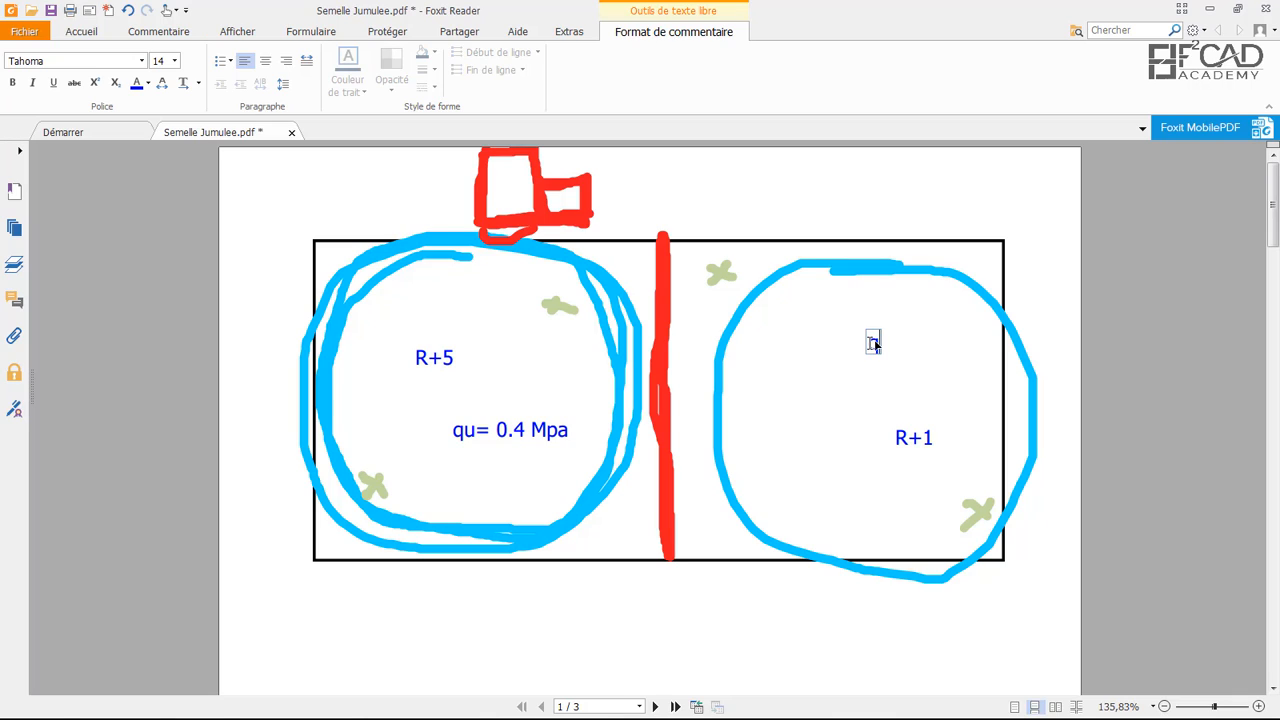
pyautogui.write('qu =0.1 Mpa')
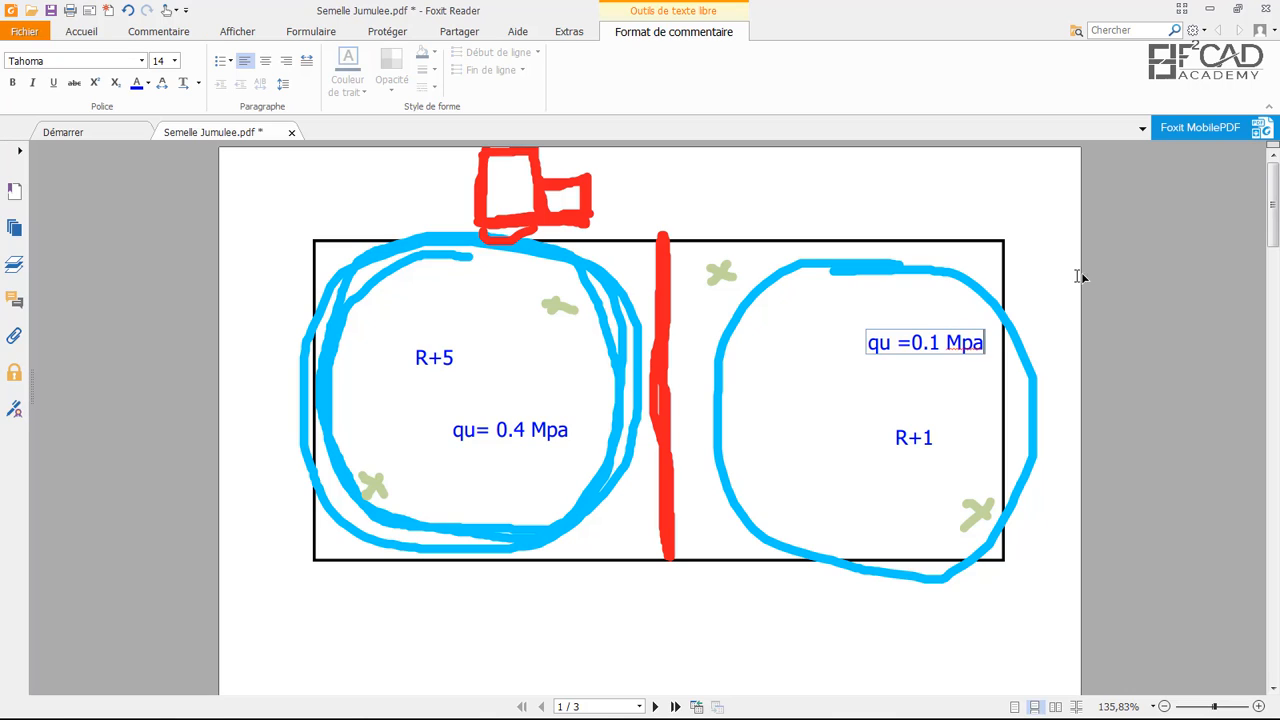
pyautogui.click(1077, 250)
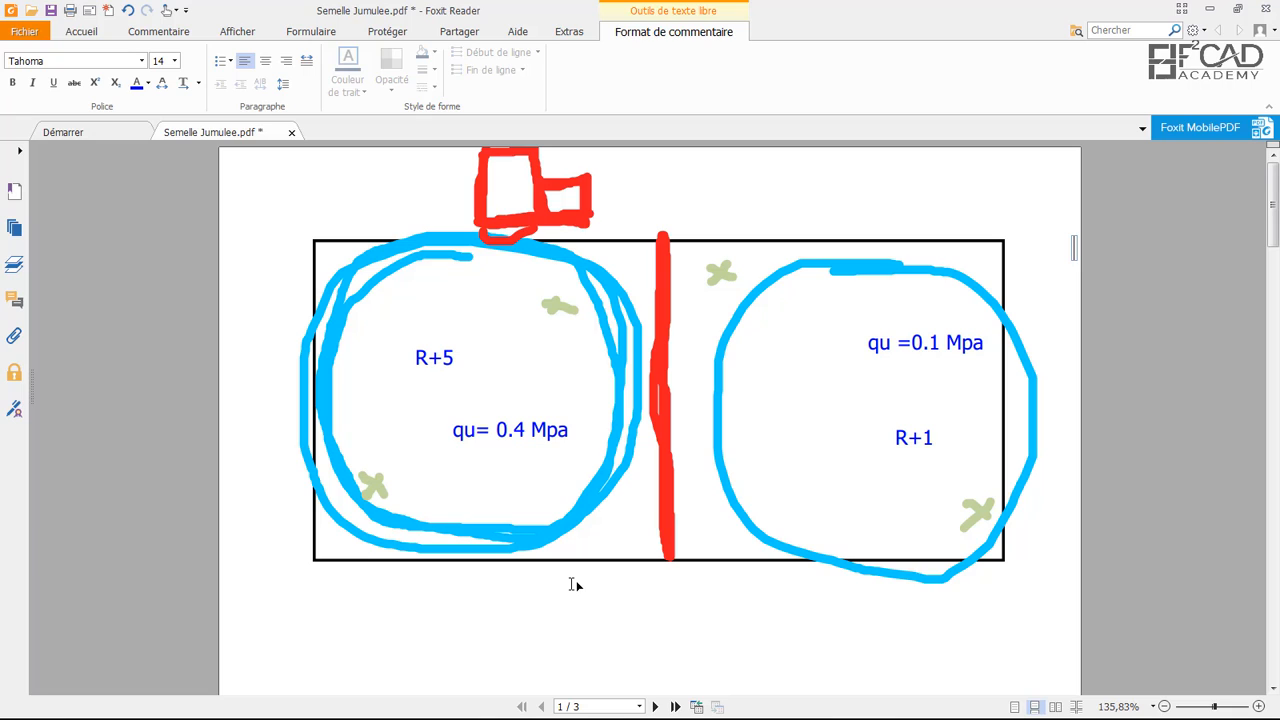
# Draw a tall, narrow rectangle in the empty area below the plan, near the red joint line
pyautogui.scroll(-2, 596, 458)
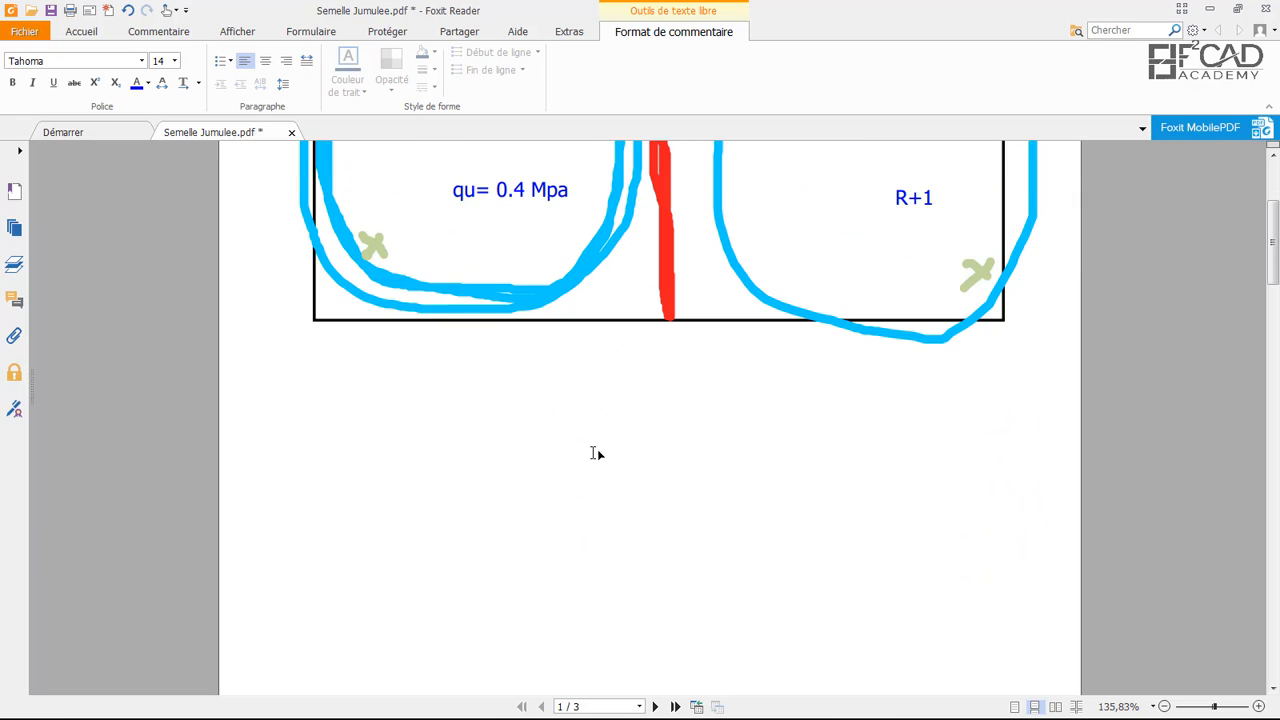
pyautogui.click(80, 33)
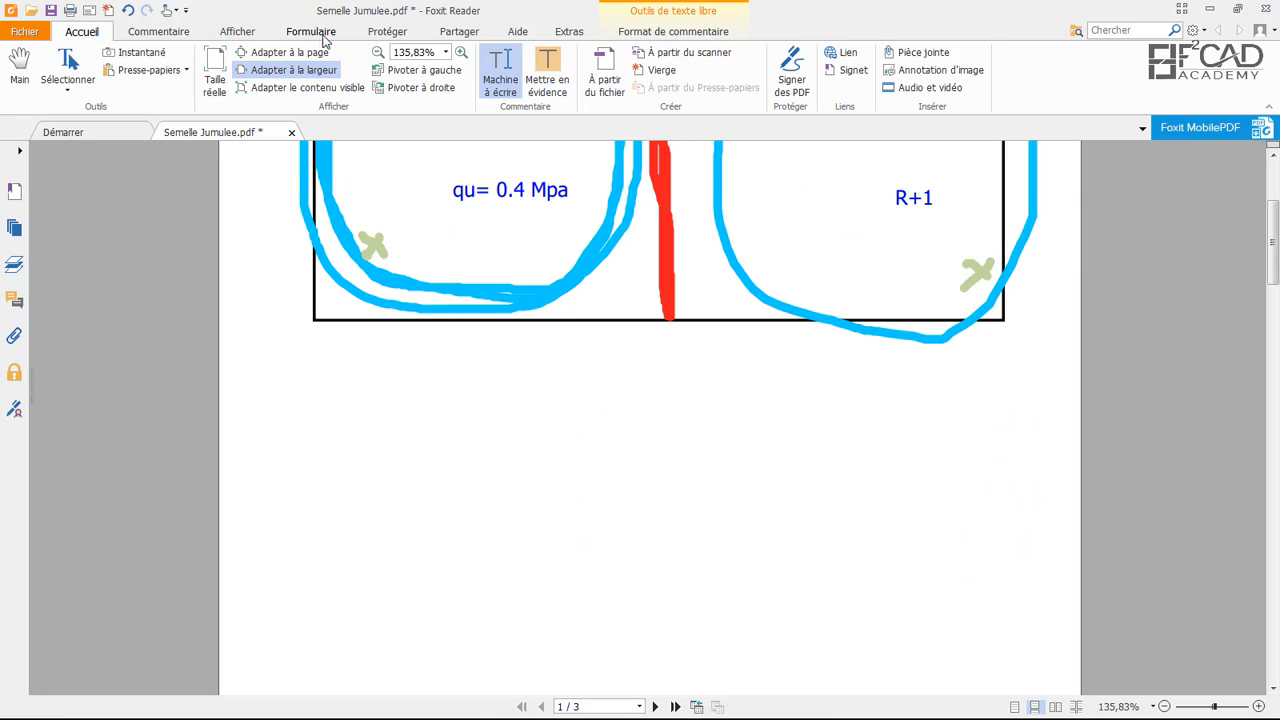
pyautogui.click(158, 31)
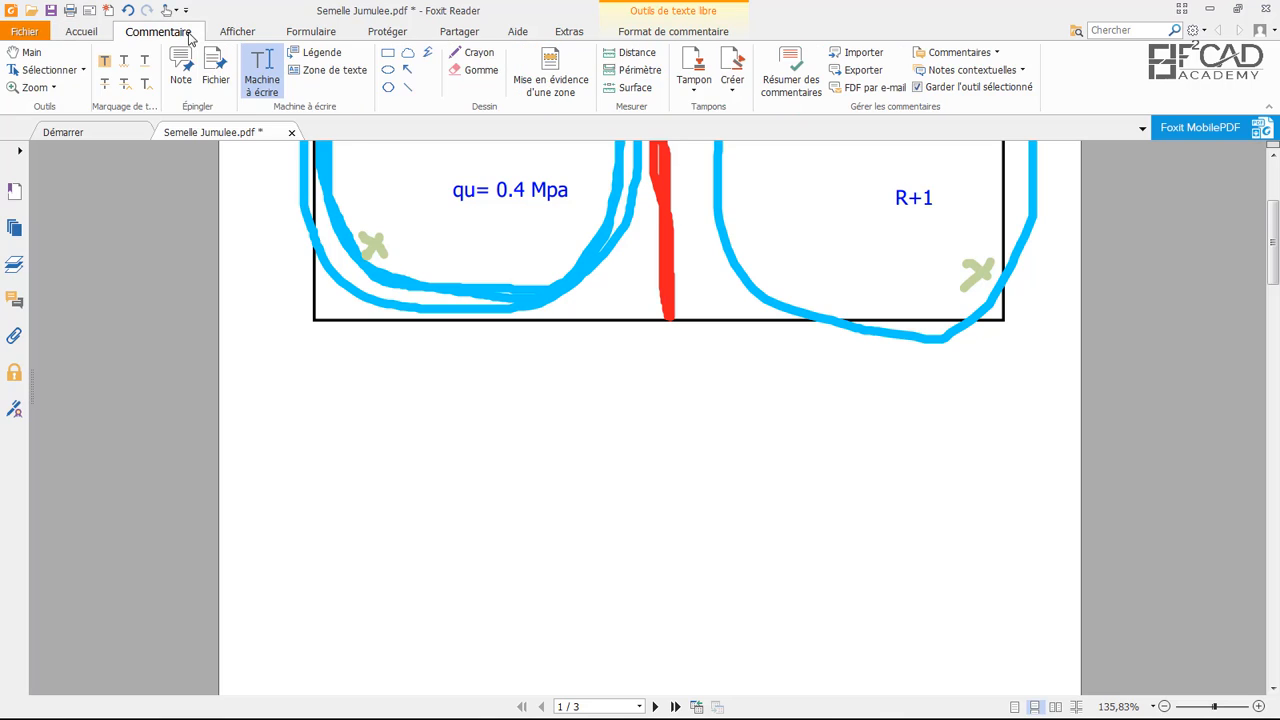
pyautogui.click(388, 52)
pyautogui.moveTo(541, 374)
pyautogui.mouseDown()
pyautogui.moveTo(663, 537)
pyautogui.moveTo(638, 537)
pyautogui.mouseUp()
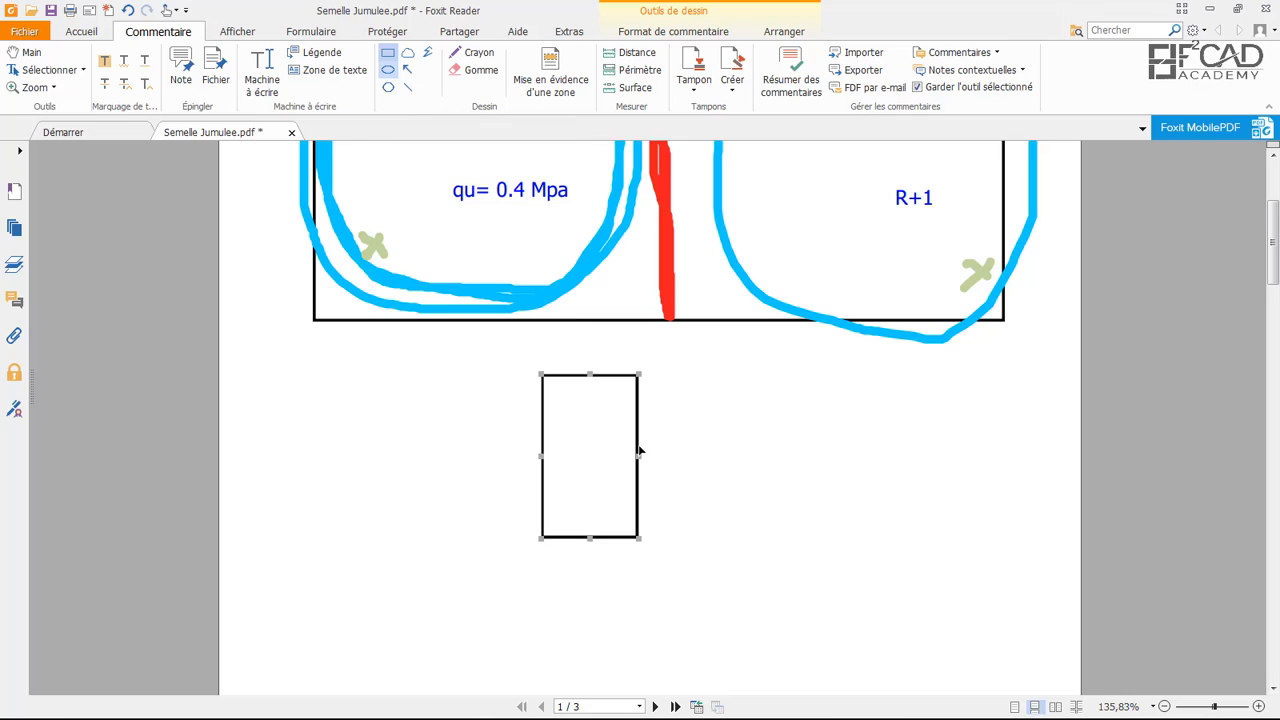
pyautogui.click(670, 398)
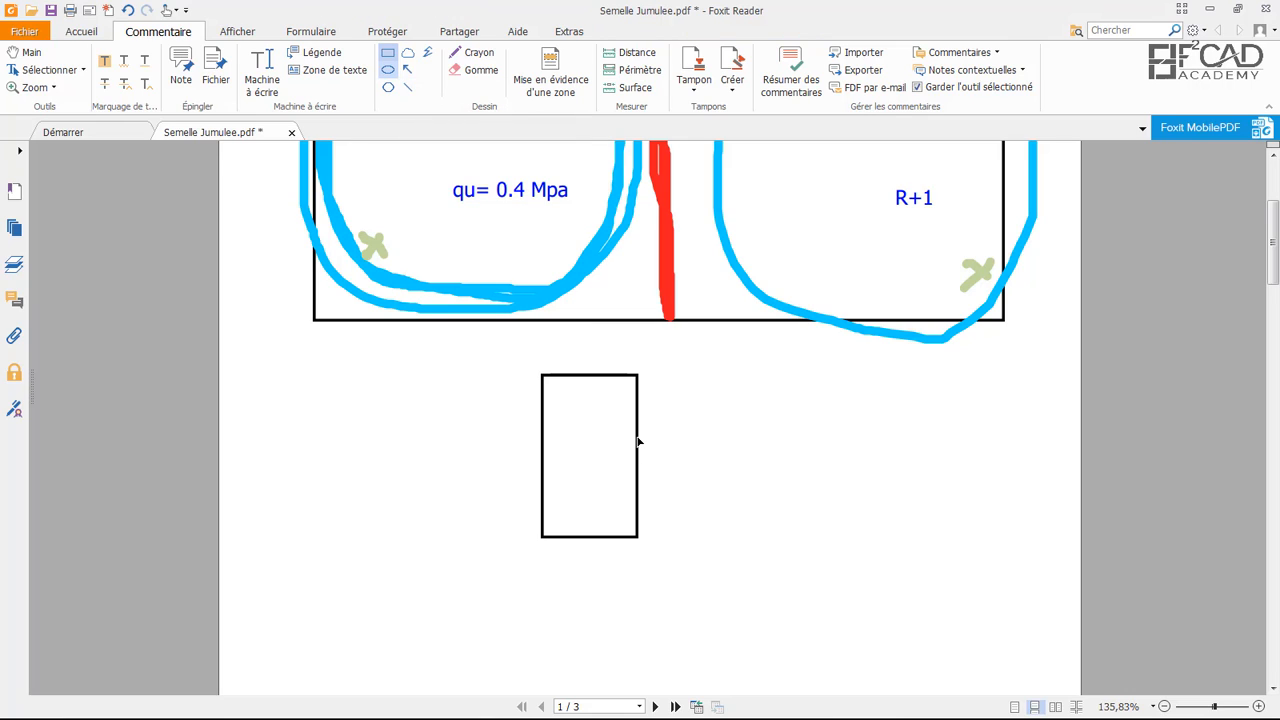
# Sketch a shorter green block with the Pencil against the tall rectangle's right side, from about mid-height down to its base
pyautogui.click(388, 54)
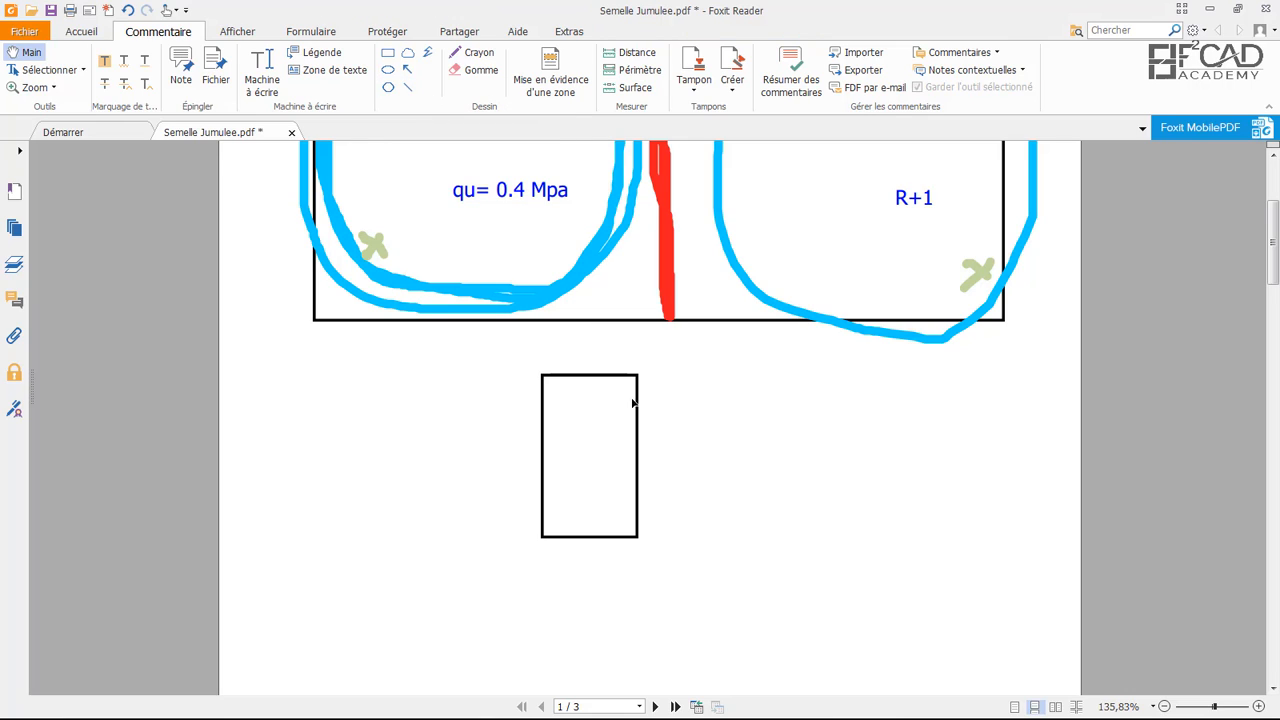
pyautogui.click(472, 52)
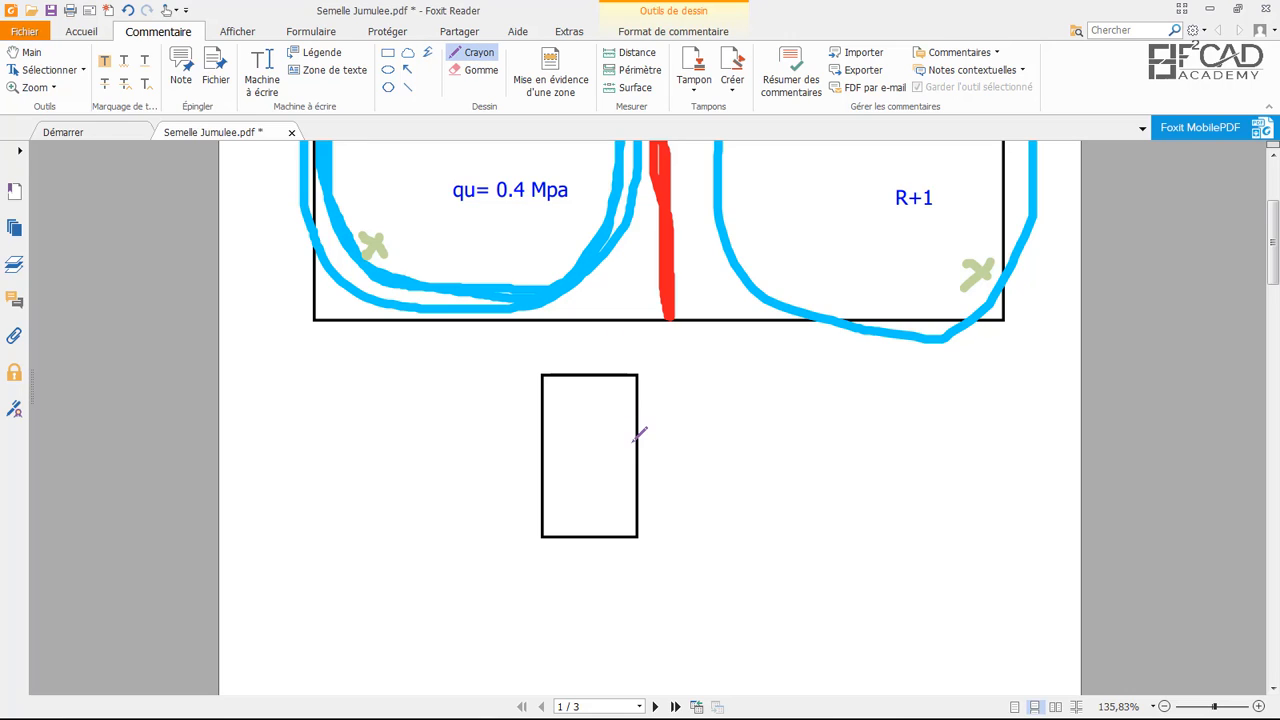
pyautogui.moveTo(636, 443)
pyautogui.mouseDown()
pyautogui.moveTo(702, 443)
pyautogui.moveTo(711, 533)
pyautogui.moveTo(620, 531)
pyautogui.mouseUp()
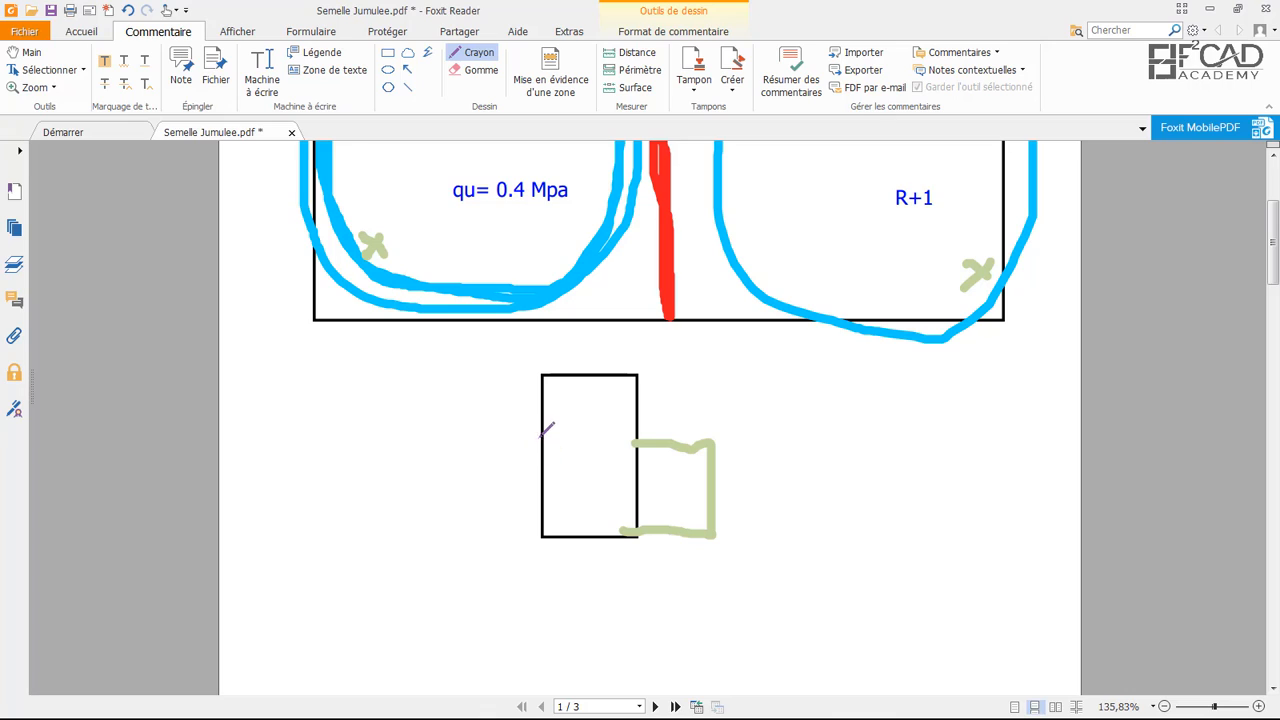
# Sketch a matching green block on the tall rectangle's left side and outline the rectangle's lower part and base in green with the Pencil
pyautogui.moveTo(545, 436)
pyautogui.mouseDown()
pyautogui.moveTo(442, 448)
pyautogui.moveTo(450, 530)
pyautogui.moveTo(547, 533)
pyautogui.mouseUp()
pyautogui.moveTo(542, 437); pyautogui.dragTo(546, 537)
pyautogui.moveTo(634, 440); pyautogui.dragTo(638, 528)
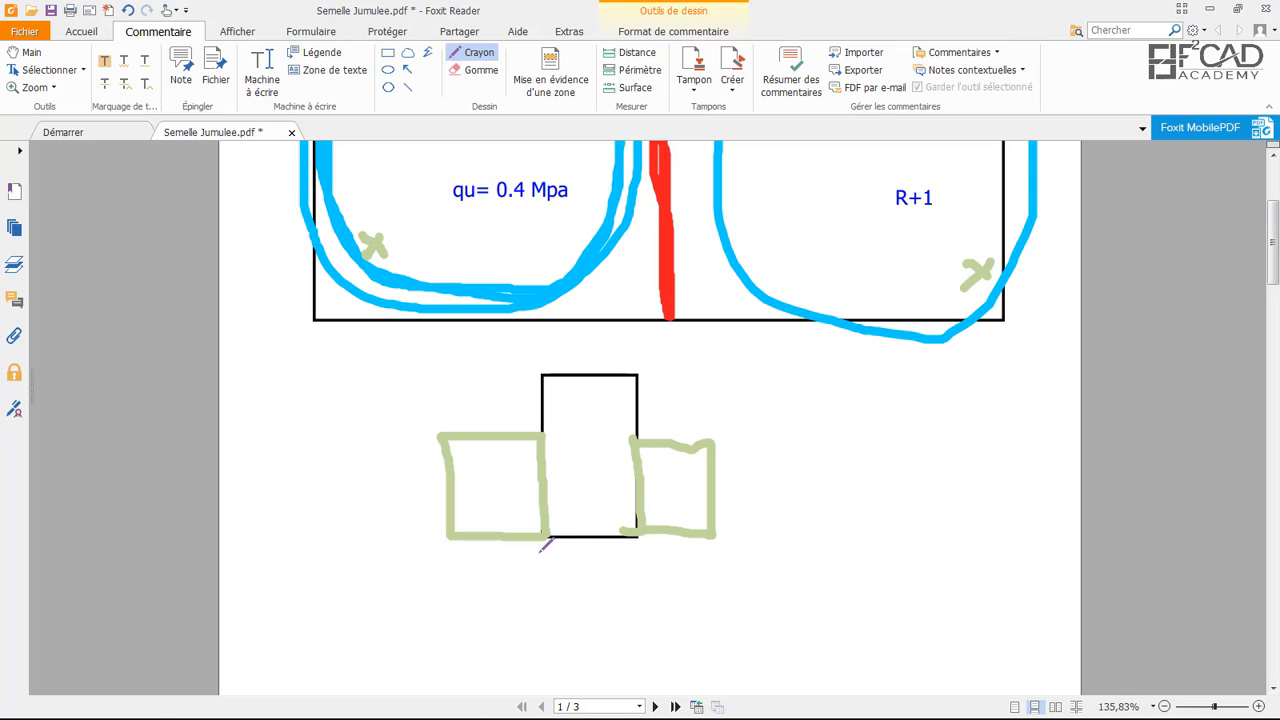
pyautogui.moveTo(549, 535); pyautogui.dragTo(638, 535)
# Switch to fika-160131135733.pdf in Adobe Reader and read the rupture joint slide, its diagram and the expansion joint slide, pages 15 to 17
pyautogui.scroll(5, 520, 405)
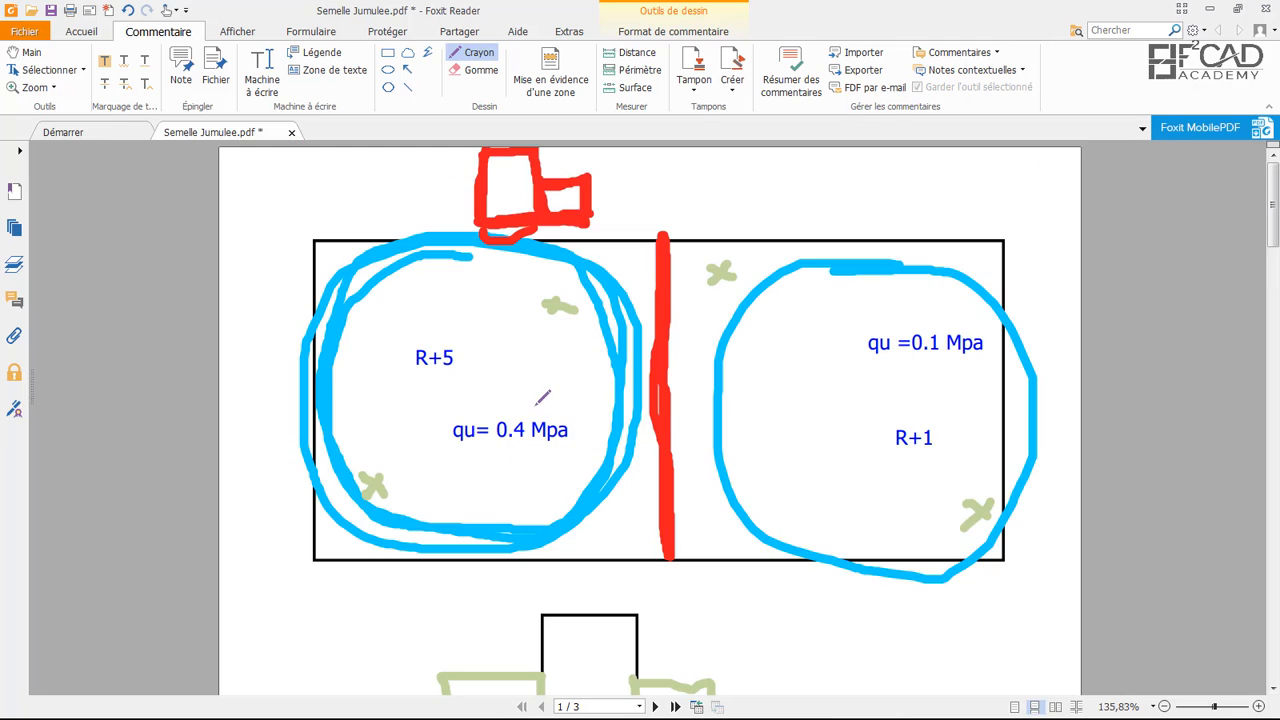
pyautogui.scroll(-1, 540, 395)
pyautogui.scroll(1, 563, 389)
pyautogui.moveTo(418, 712)
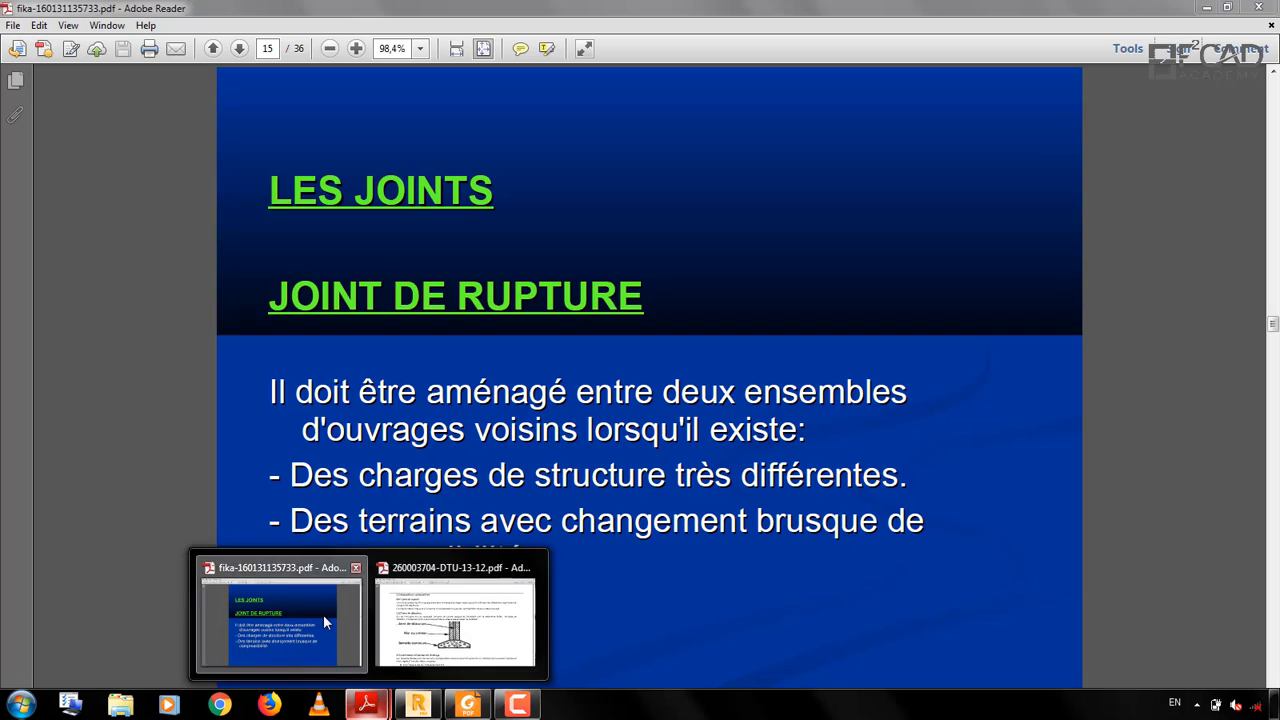
pyautogui.click(258, 615)
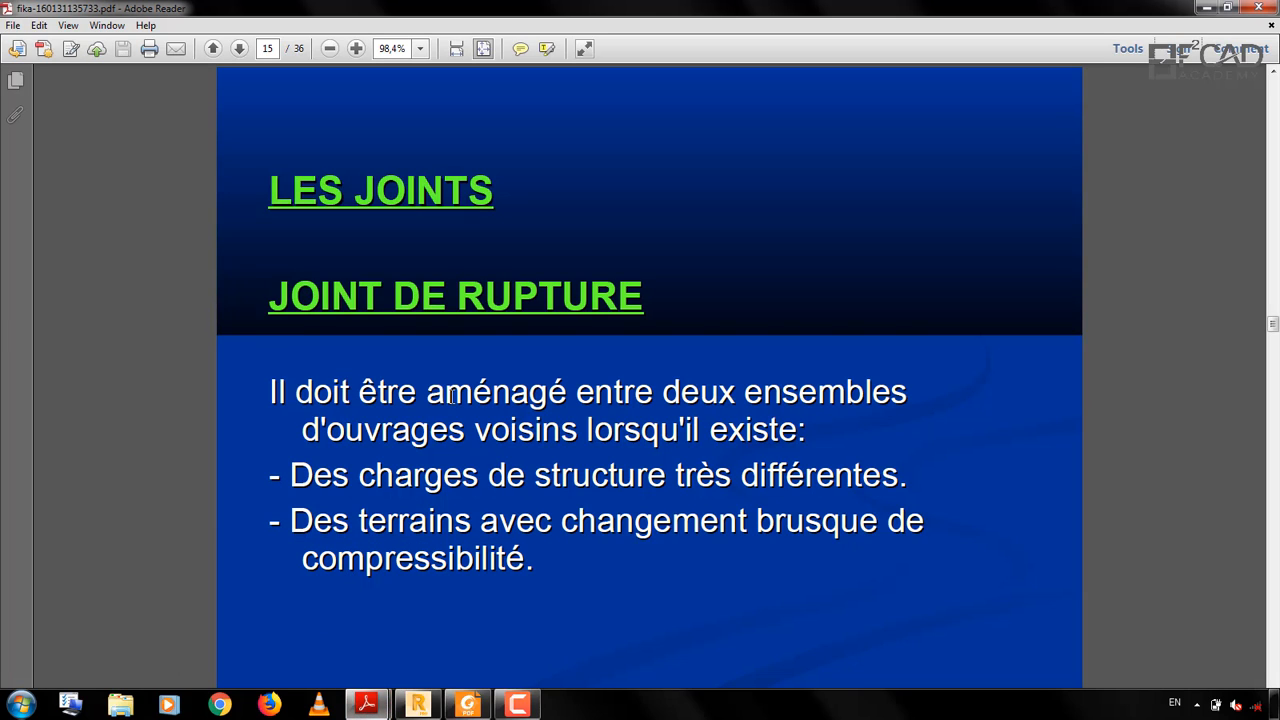
pyautogui.scroll(-1, 452, 397)
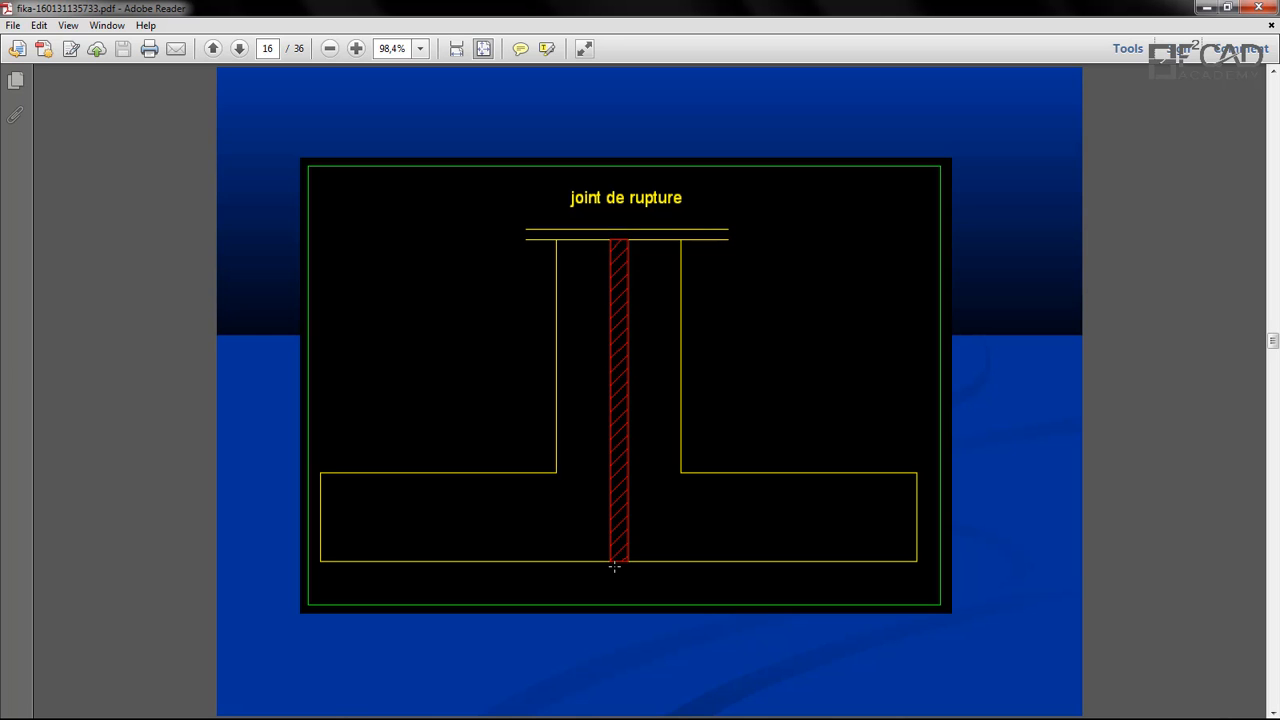
pyautogui.scroll(-1, 578, 383)
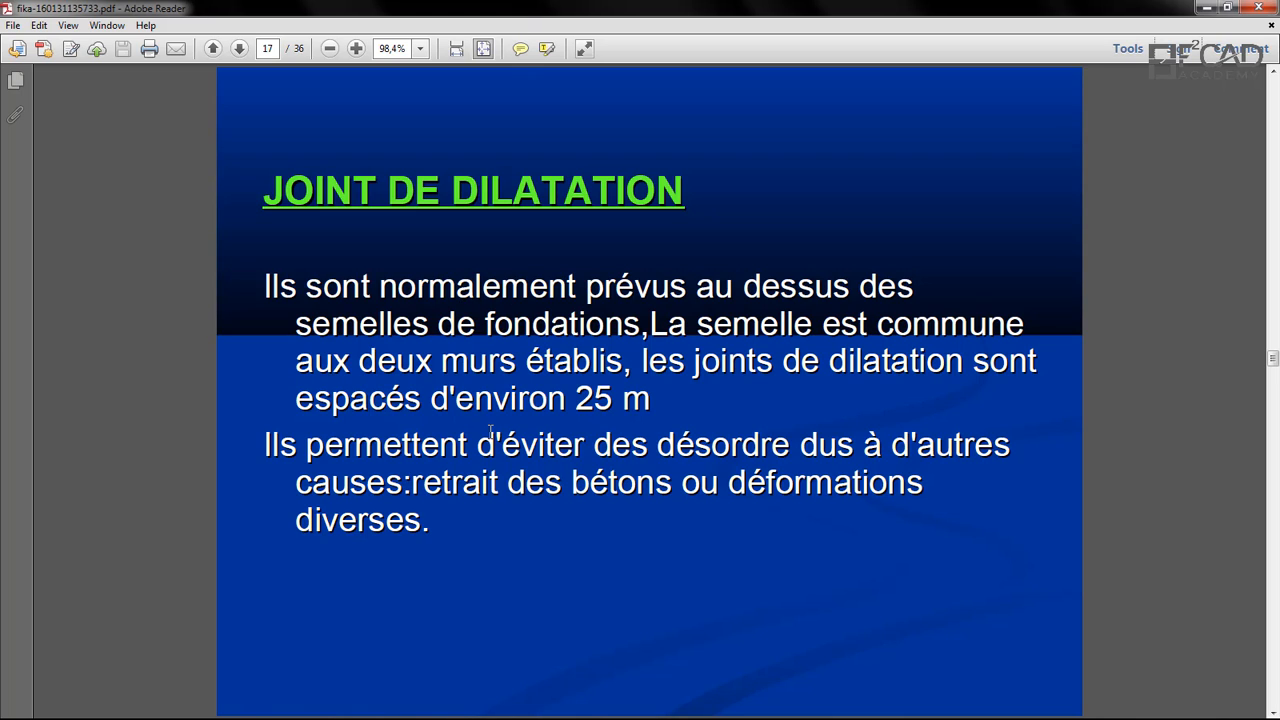
# Switch back to Semelle Jumulee.pdf in Foxit Reader and draw a wide rectangle in the empty area below the green blocks on page 1
pyautogui.moveTo(534, 714)
pyautogui.moveTo(420, 714)
pyautogui.click(466, 706)
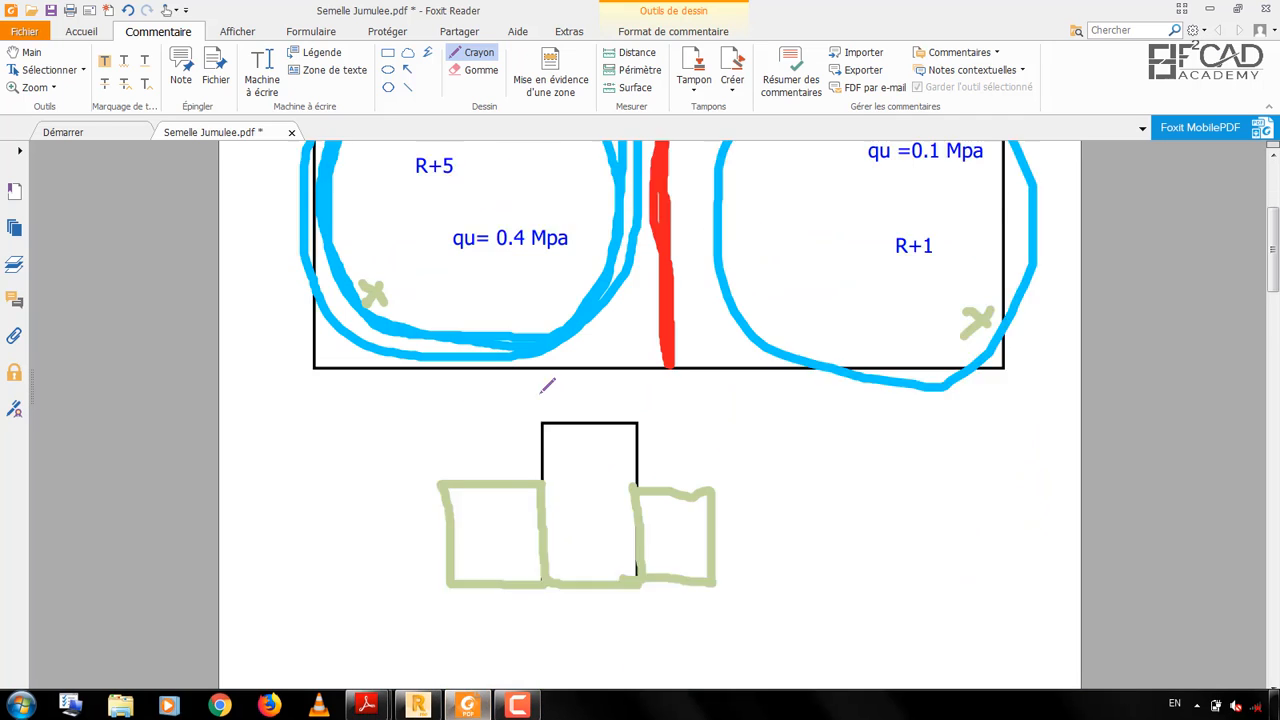
pyautogui.scroll(-5, 543, 380)
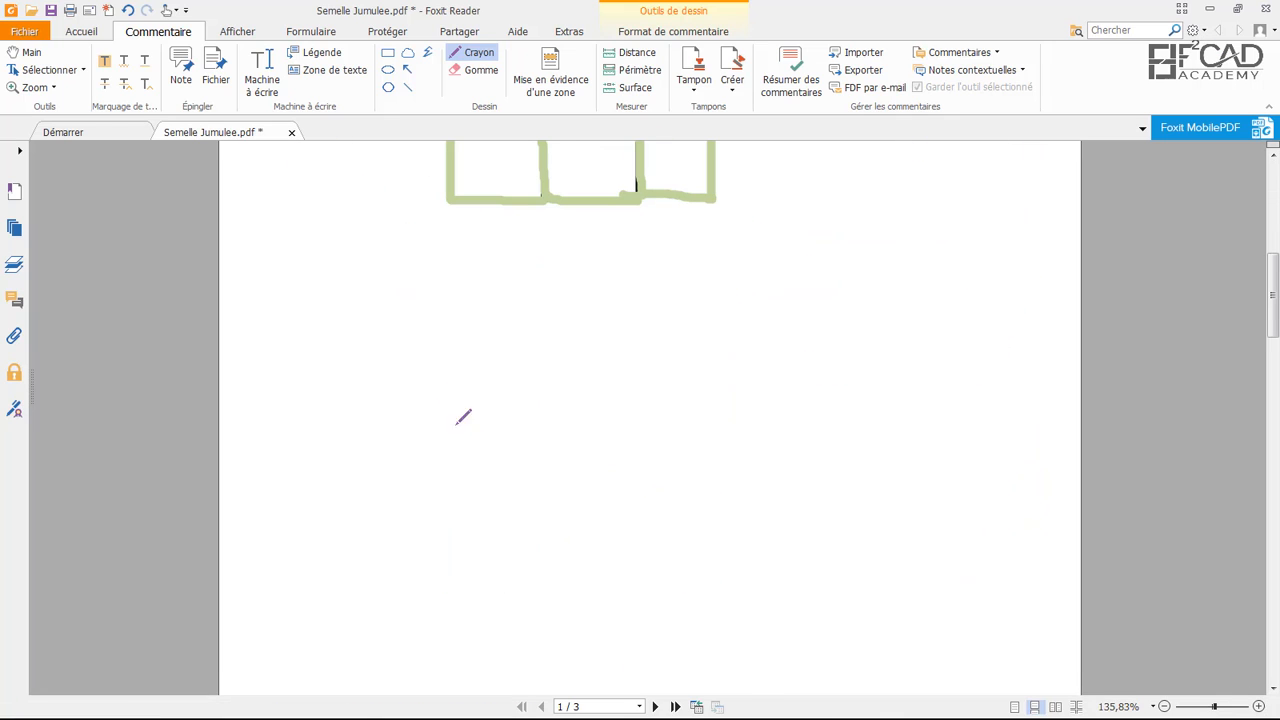
pyautogui.click(387, 52)
pyautogui.moveTo(314, 363)
pyautogui.mouseDown()
pyautogui.moveTo(1019, 569)
pyautogui.moveTo(941, 598)
pyautogui.mouseUp()
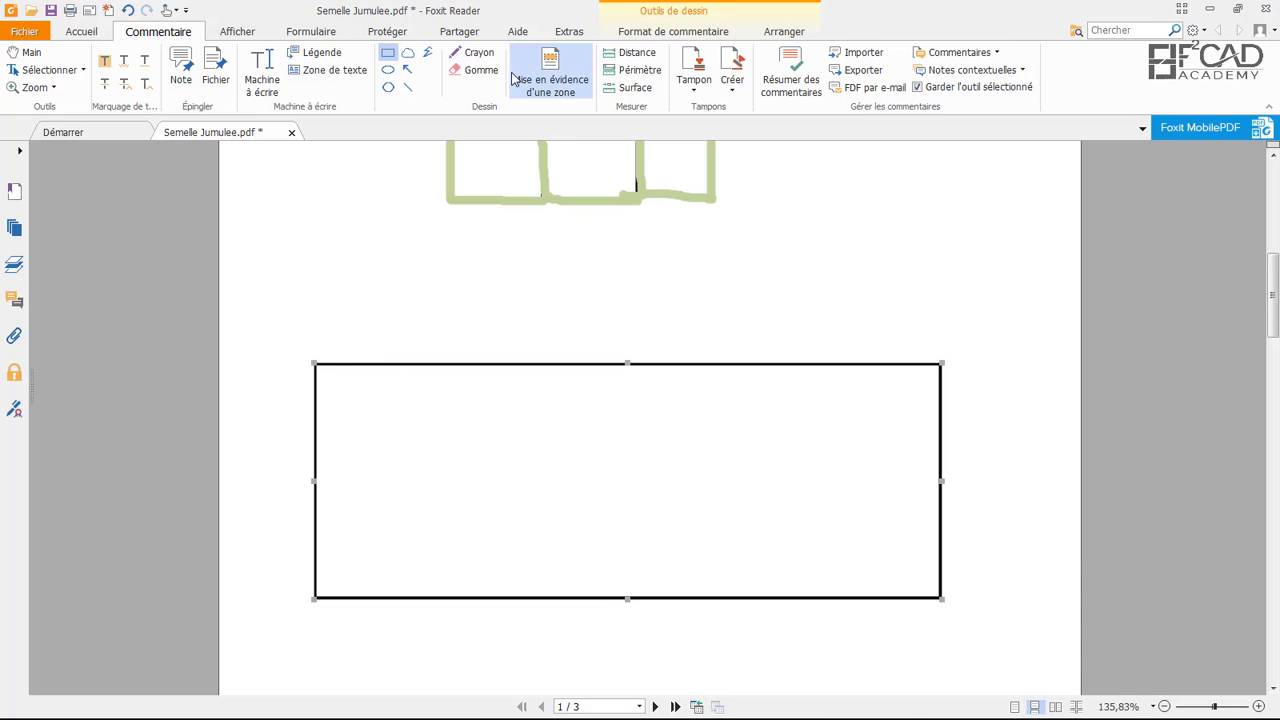
# Sketch a green dimension line with end ticks just above the wide rectangle, spanning its full width, with the Pencil
pyautogui.click(408, 72)
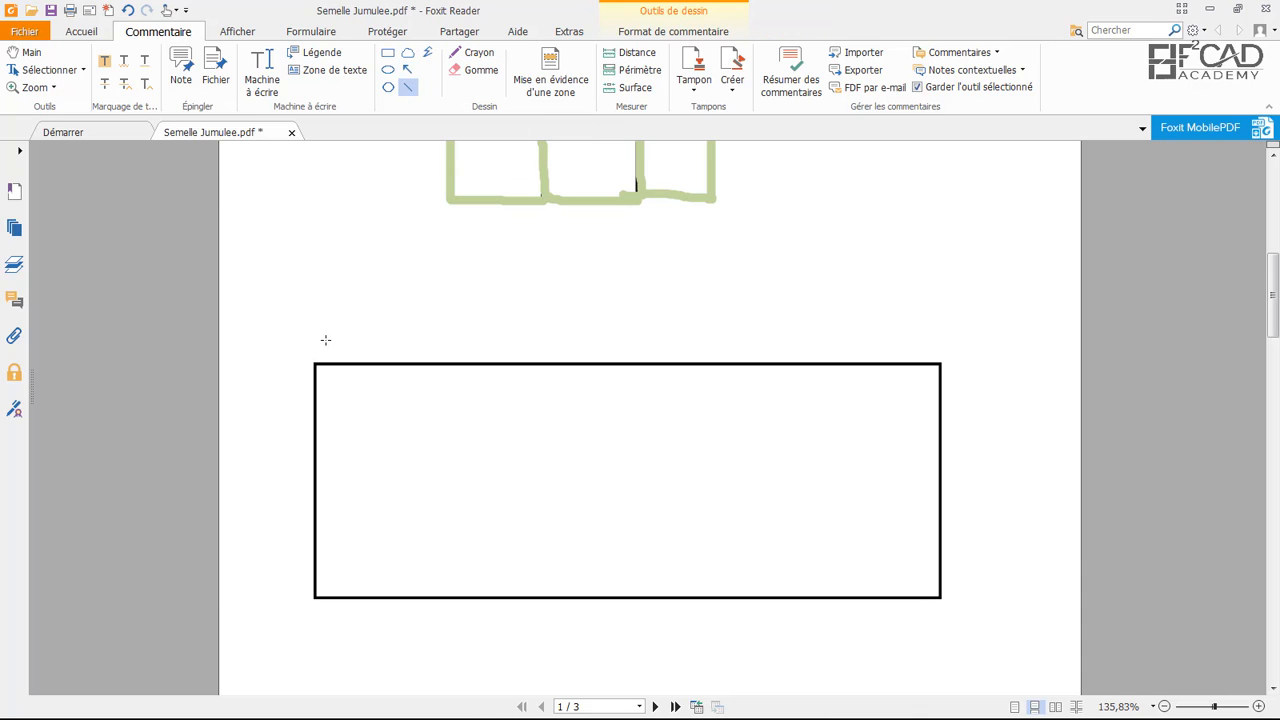
pyautogui.click(473, 52)
pyautogui.moveTo(314, 331)
pyautogui.mouseDown()
pyautogui.moveTo(312, 344)
pyautogui.moveTo(950, 347)
pyautogui.mouseUp()
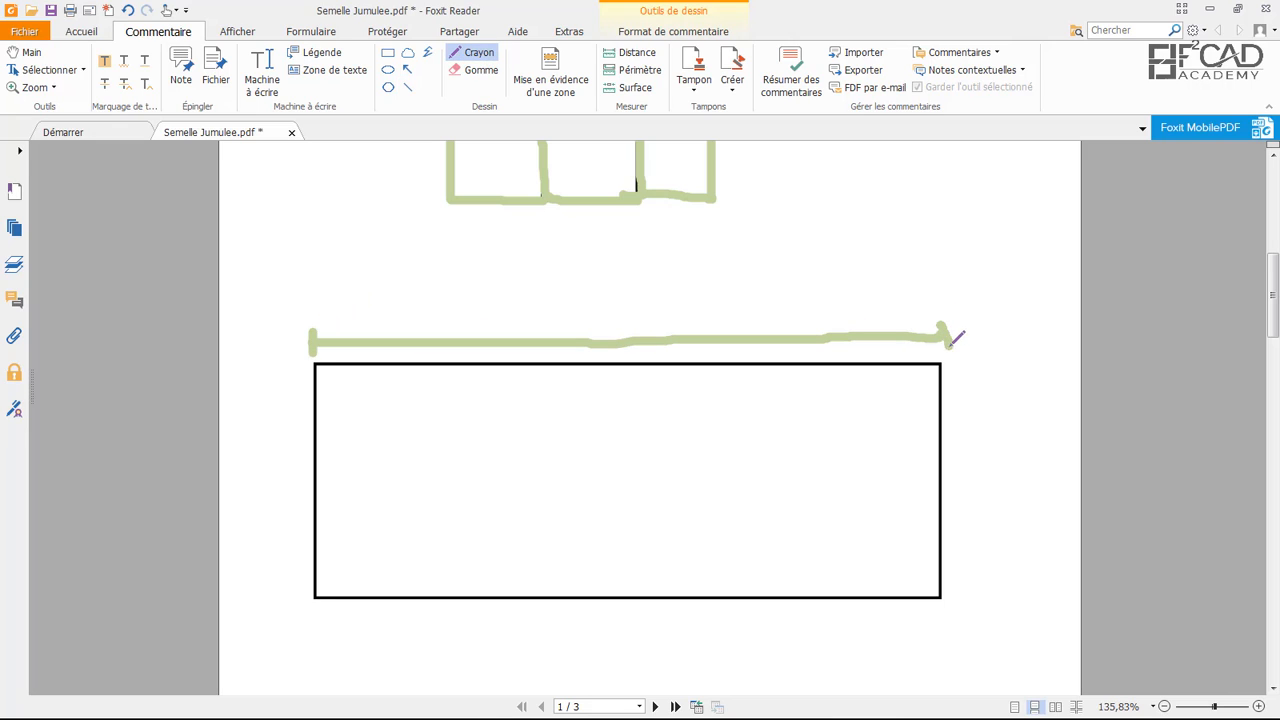
# Add the typewriter text "40 m" above the middle of the green dimension line
pyautogui.click(262, 80)
pyautogui.click(588, 298)
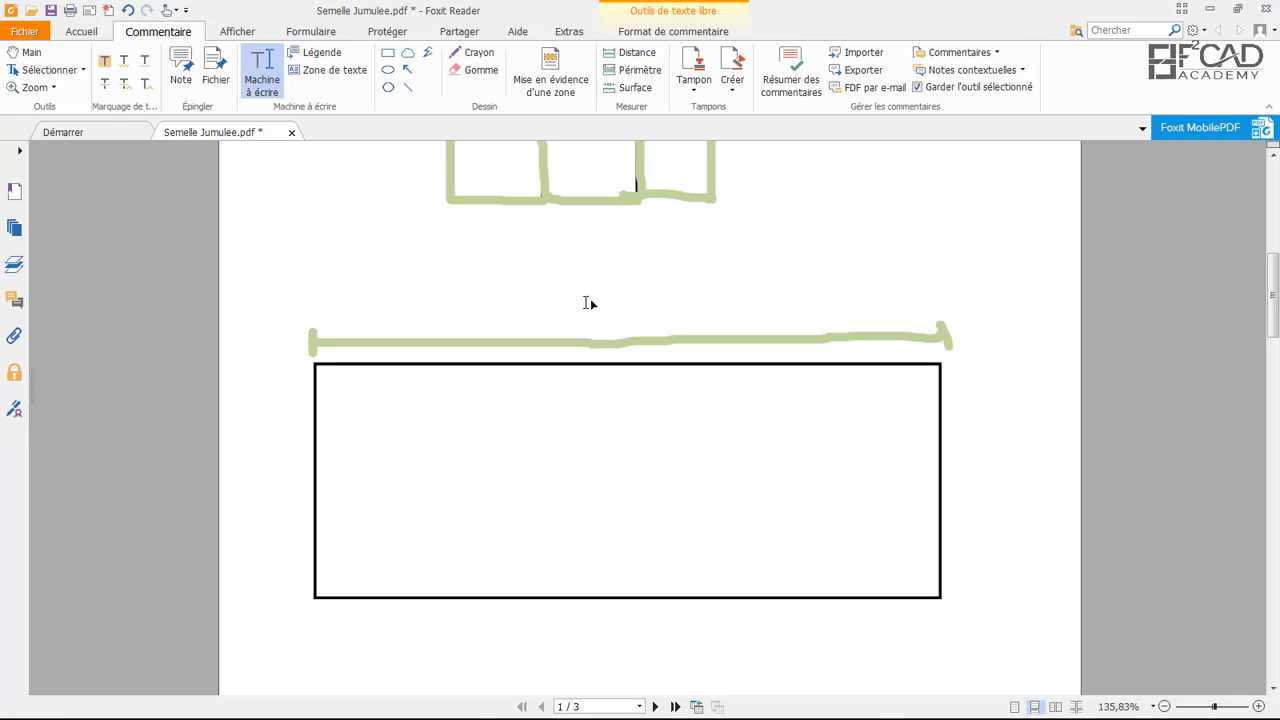
pyautogui.write('40 m')
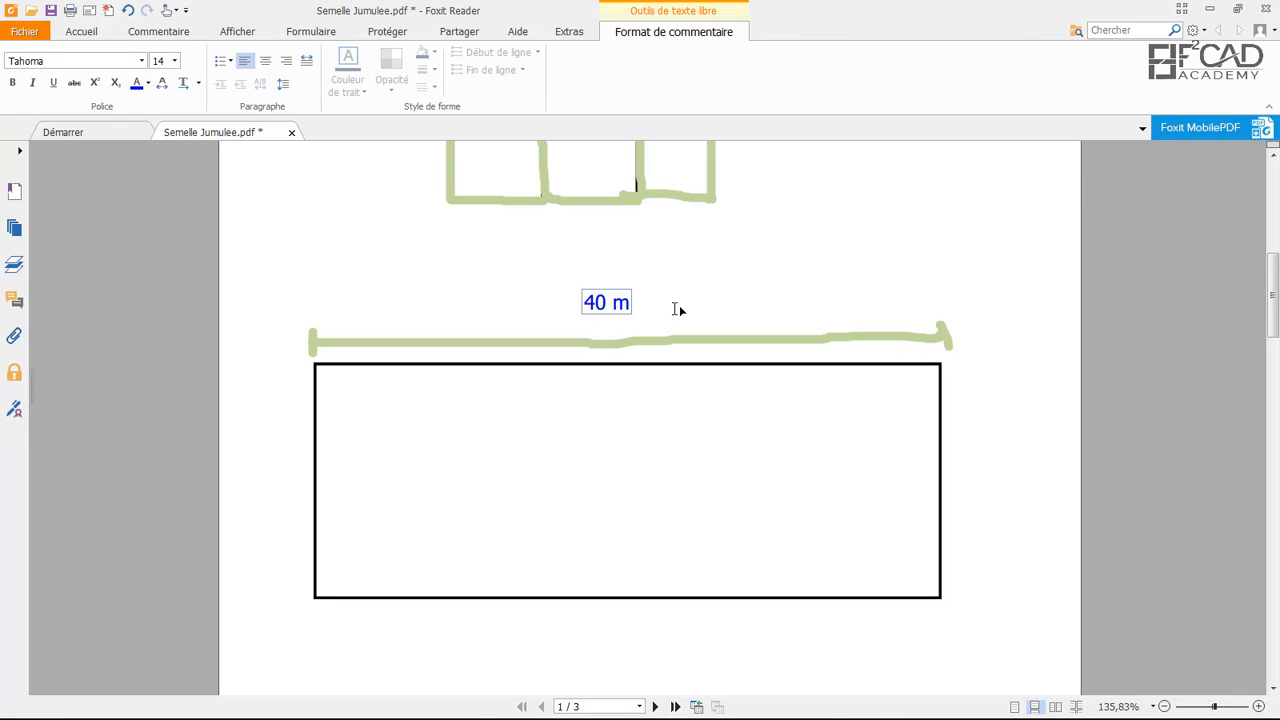
pyautogui.click(1083, 165)
# Switch to fika-160131135733.pdf in Adobe Reader and reread the recommended joint spacing on the JOINT DE DILATATION slide, page 17
pyautogui.moveTo(427, 700)
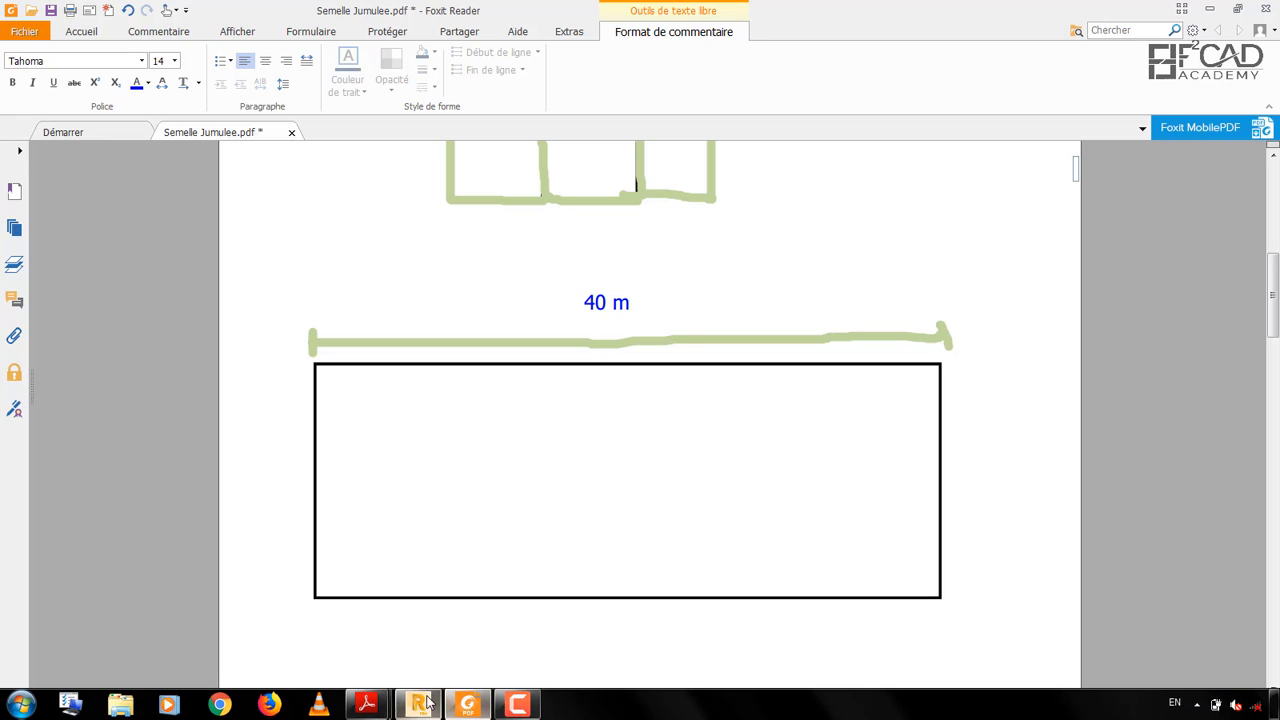
pyautogui.moveTo(366, 703)
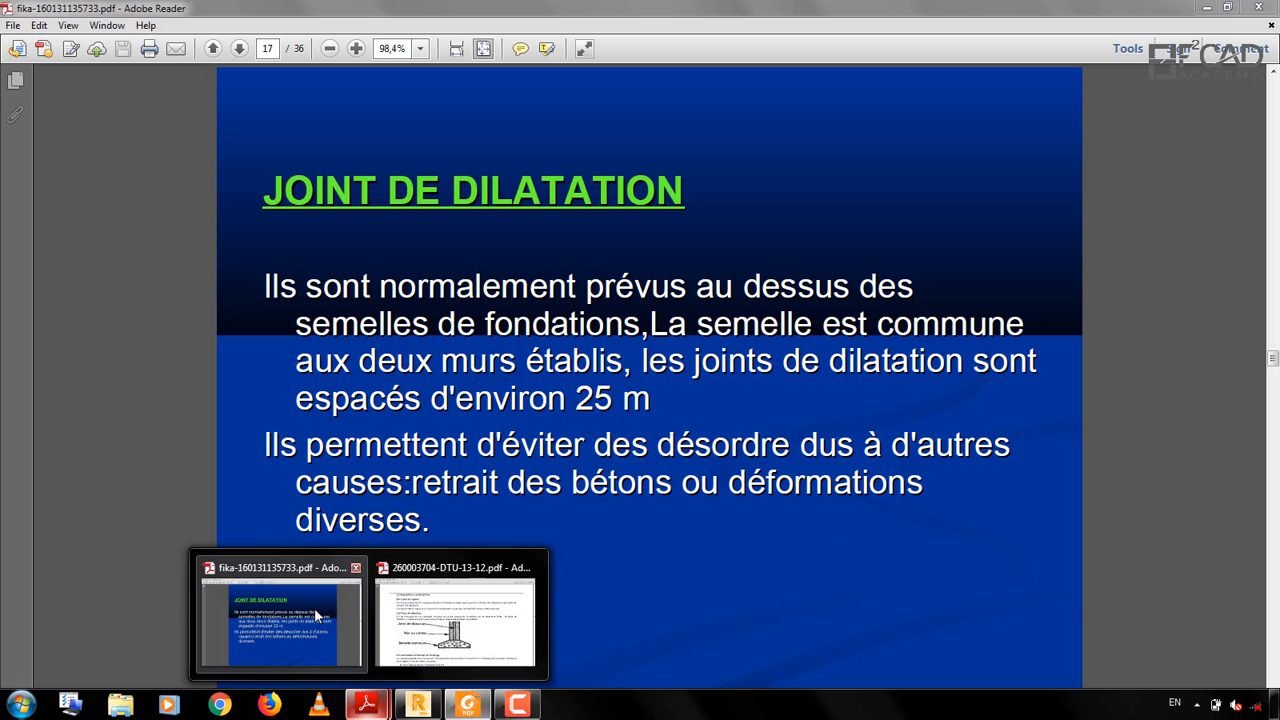
pyautogui.click(316, 615)
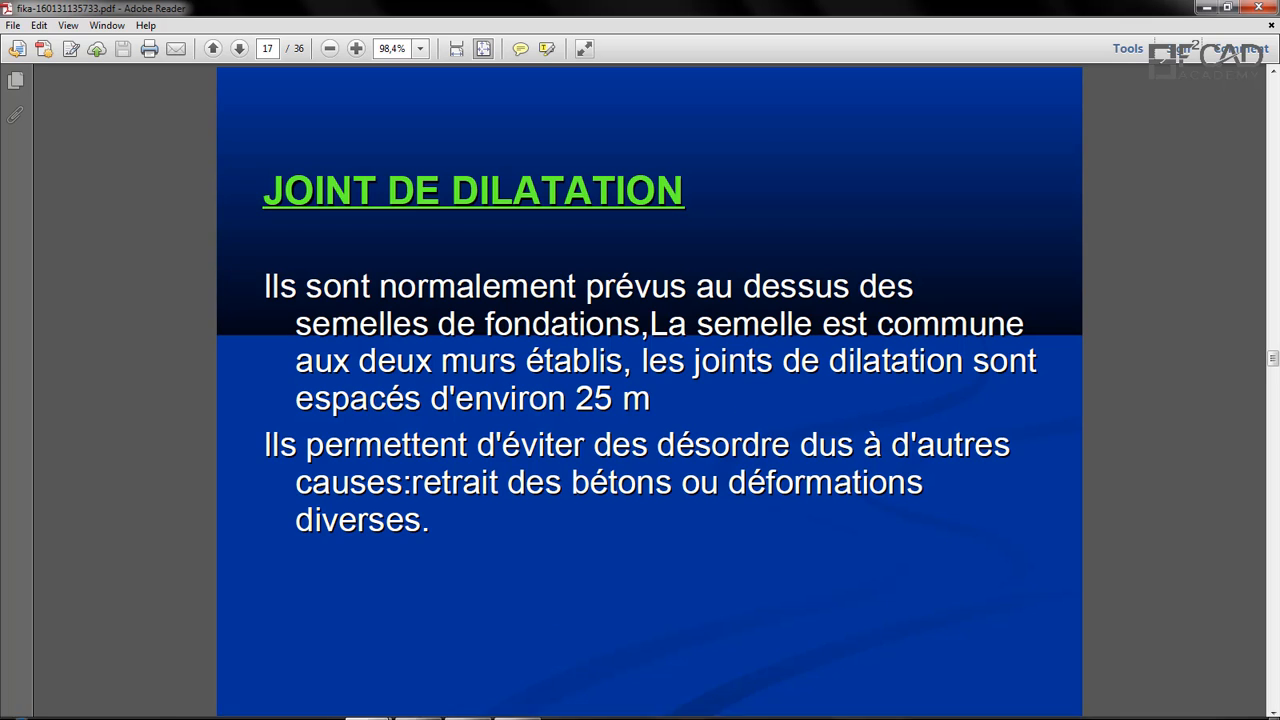
# Switch back to Foxit Reader and draw a vertical green joint line with the Pencil through the middle of the 40 m rectangle
pyautogui.click(467, 705)
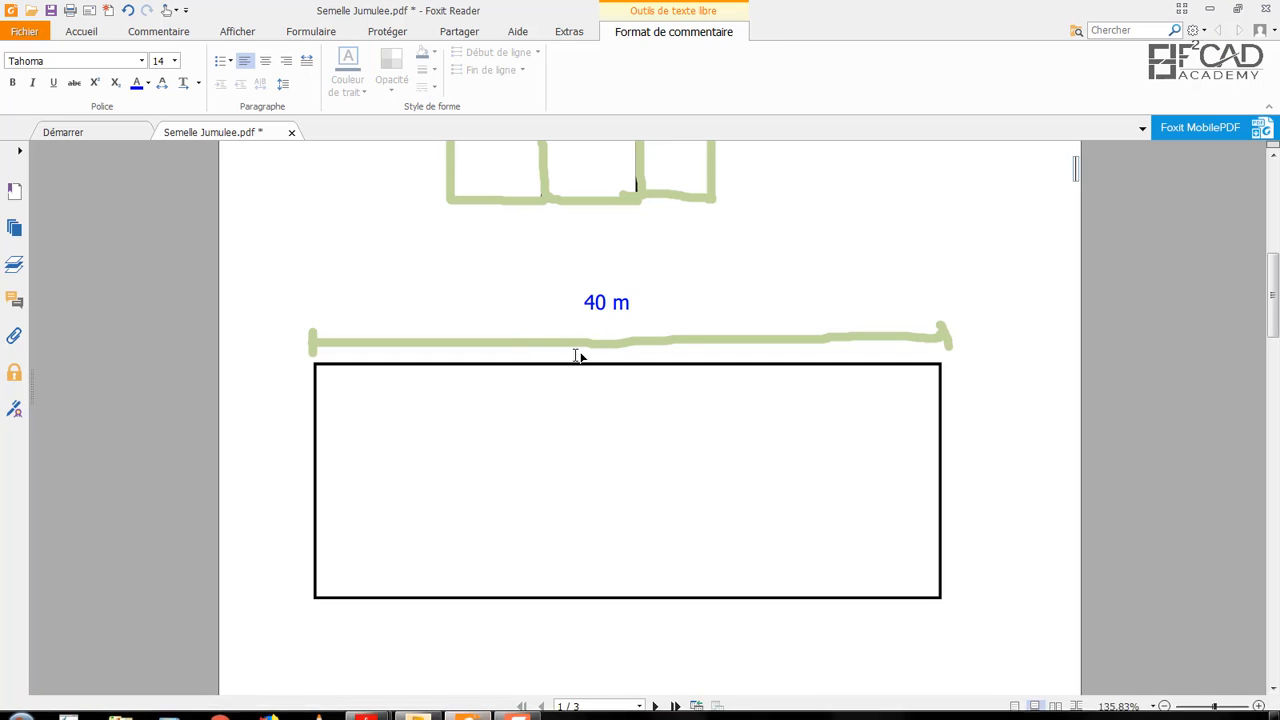
pyautogui.click(84, 36)
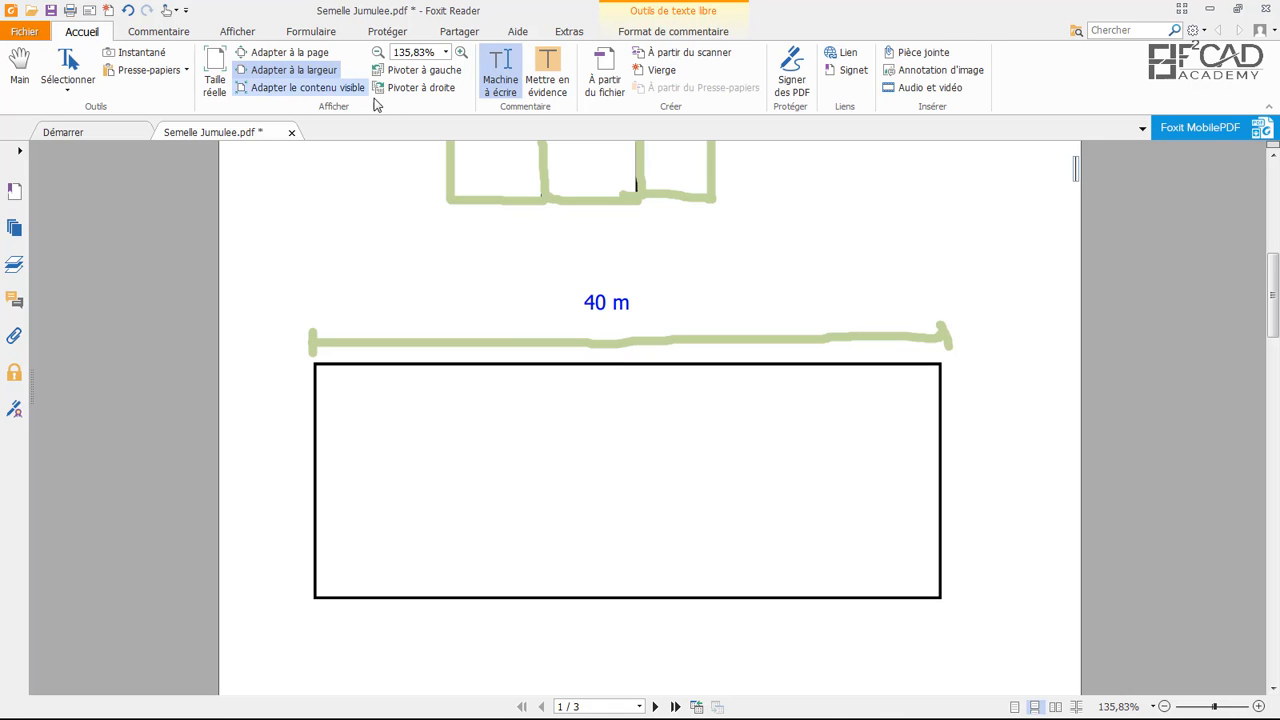
pyautogui.click(665, 34)
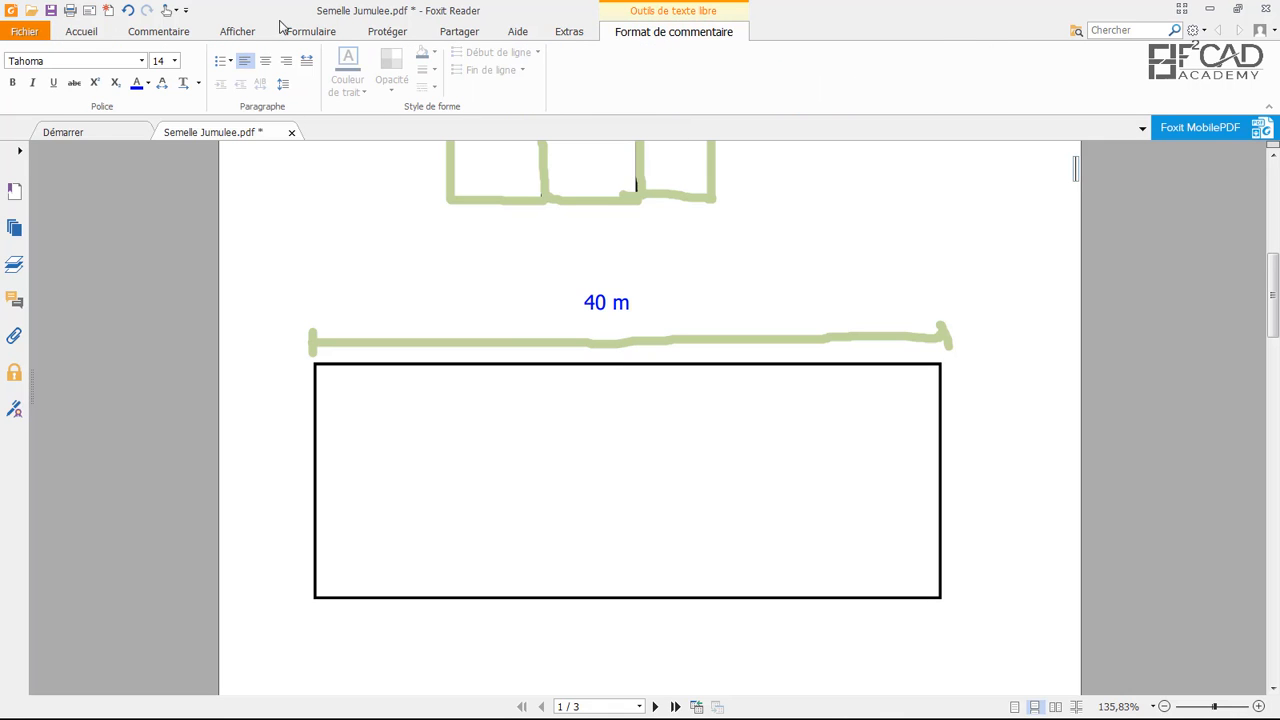
pyautogui.click(158, 31)
pyautogui.click(478, 55)
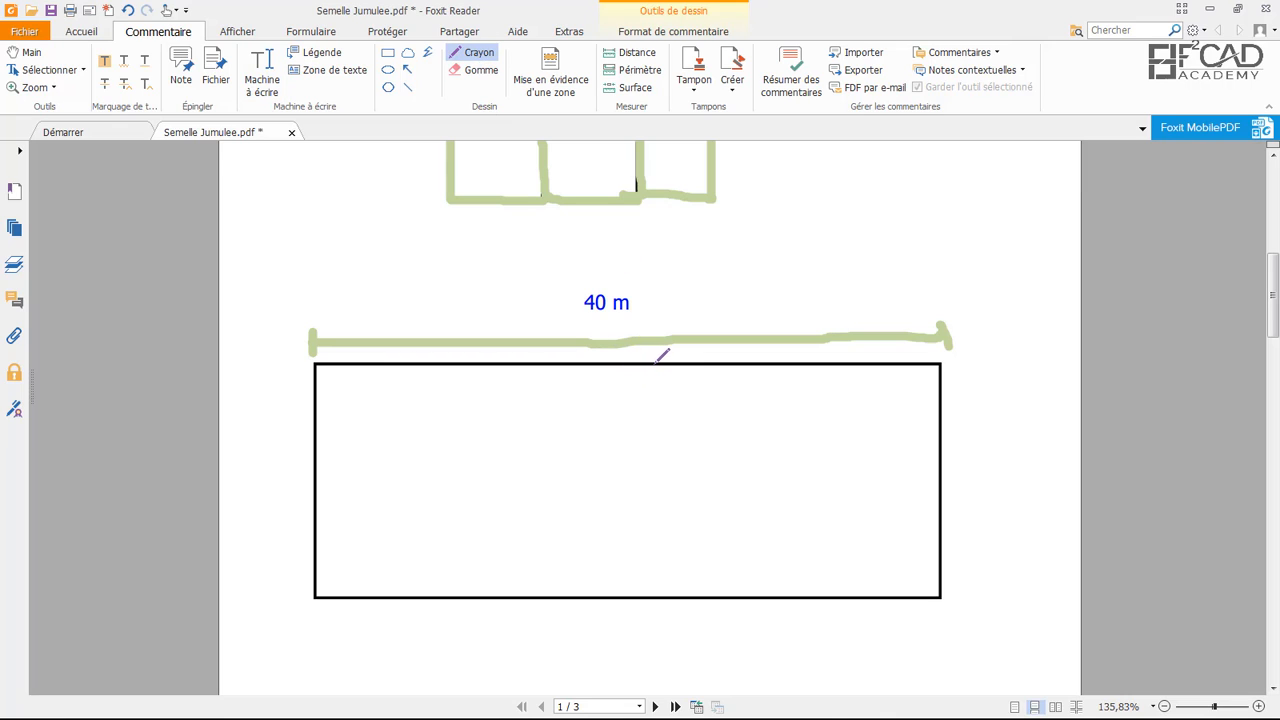
pyautogui.moveTo(638, 364)
pyautogui.mouseDown()
pyautogui.moveTo(636, 598)
pyautogui.moveTo(641, 366)
pyautogui.moveTo(640, 586)
pyautogui.mouseUp()
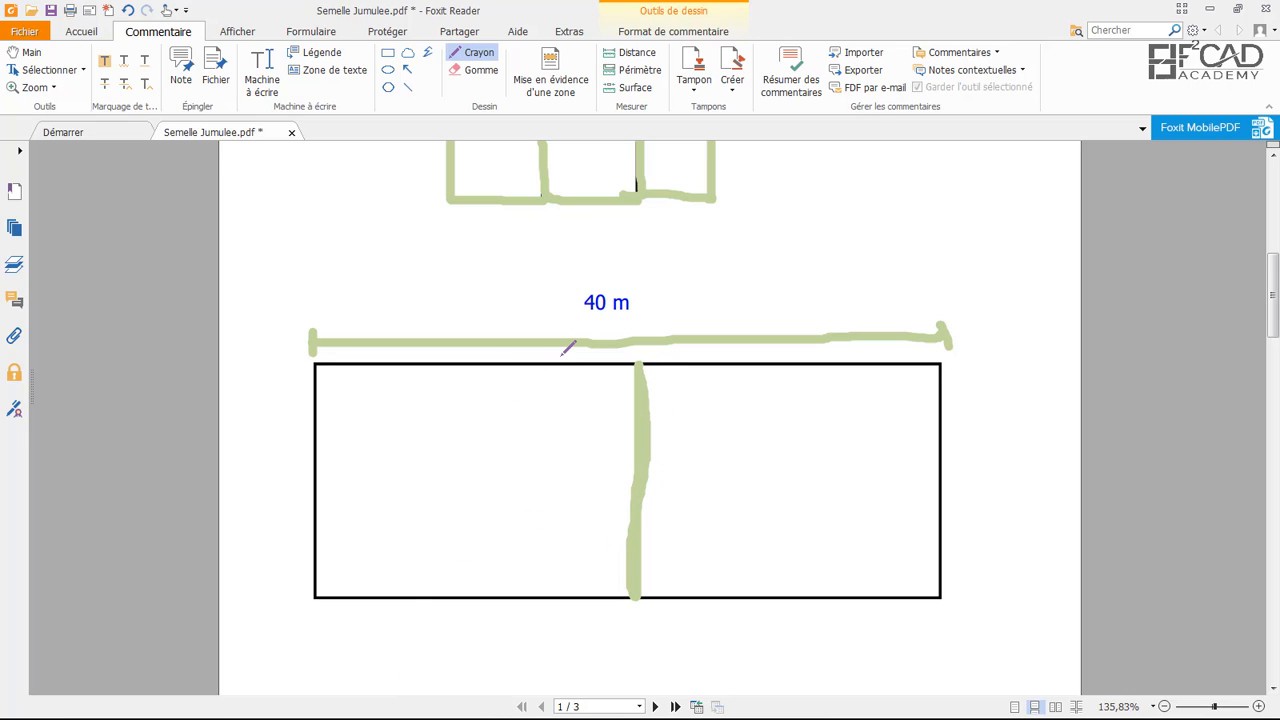
# Set the Pencil's line colour to the muted red theme colour
pyautogui.click(673, 31)
pyautogui.click(308, 84)
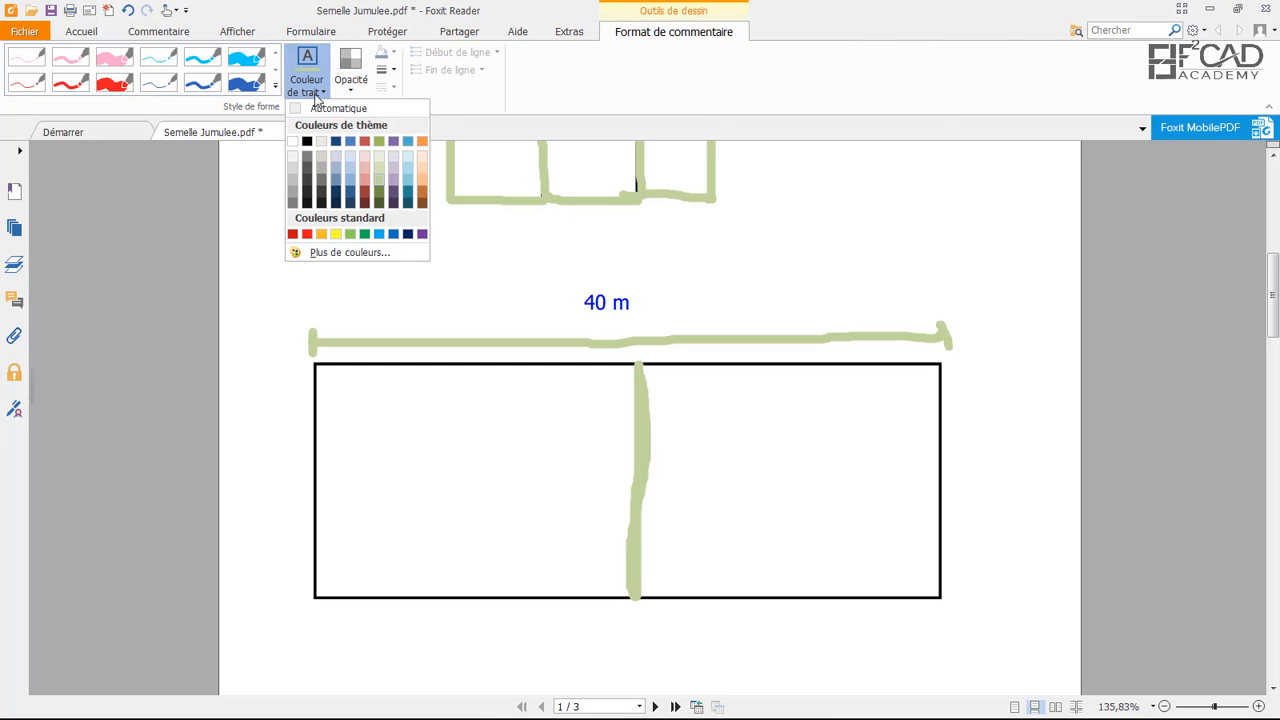
pyautogui.click(366, 142)
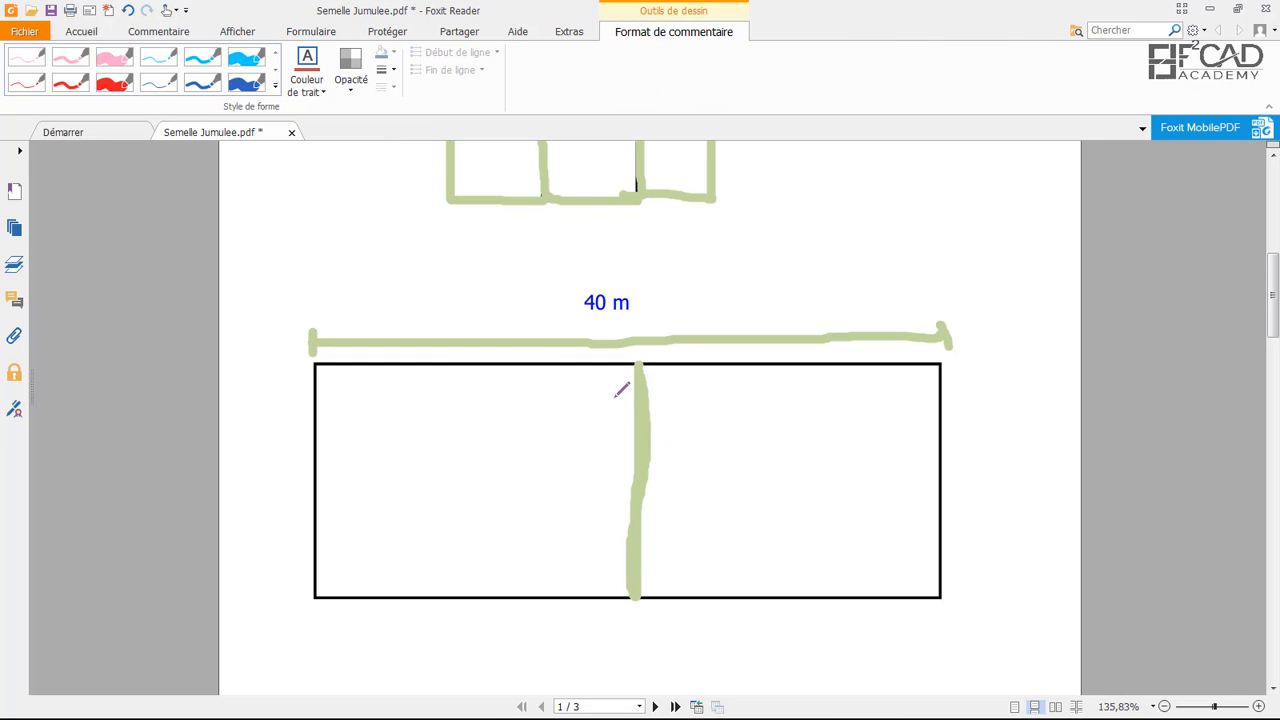
# Switch to fika-160131135733.pdf in Adobe Reader and examine the "joint de dilatation" diagram on page 18
pyautogui.scroll(-3, 620, 389)
pyautogui.moveTo(368, 705)
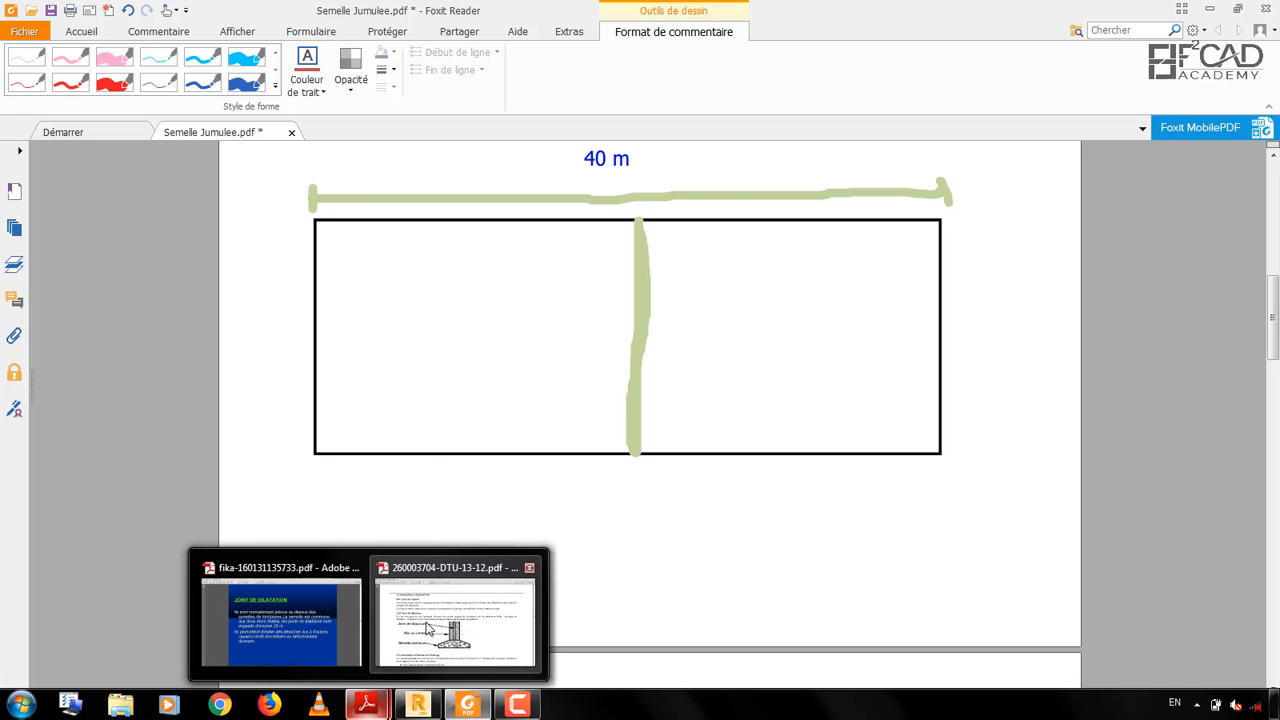
pyautogui.click(332, 609)
pyautogui.scroll(-1, 632, 362)
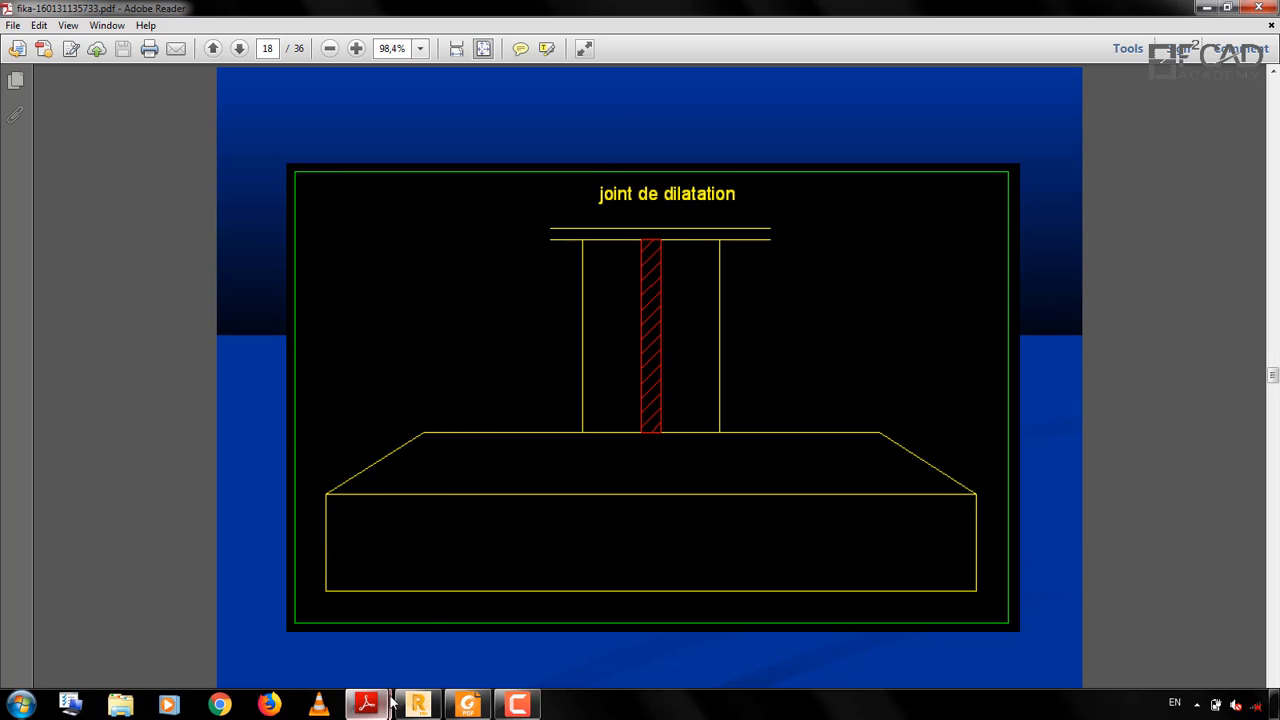
# Switch back to Foxit Reader and trace the joint down the concrete column in the page 2 photo with the medium red Pencil style
pyautogui.moveTo(368, 704)
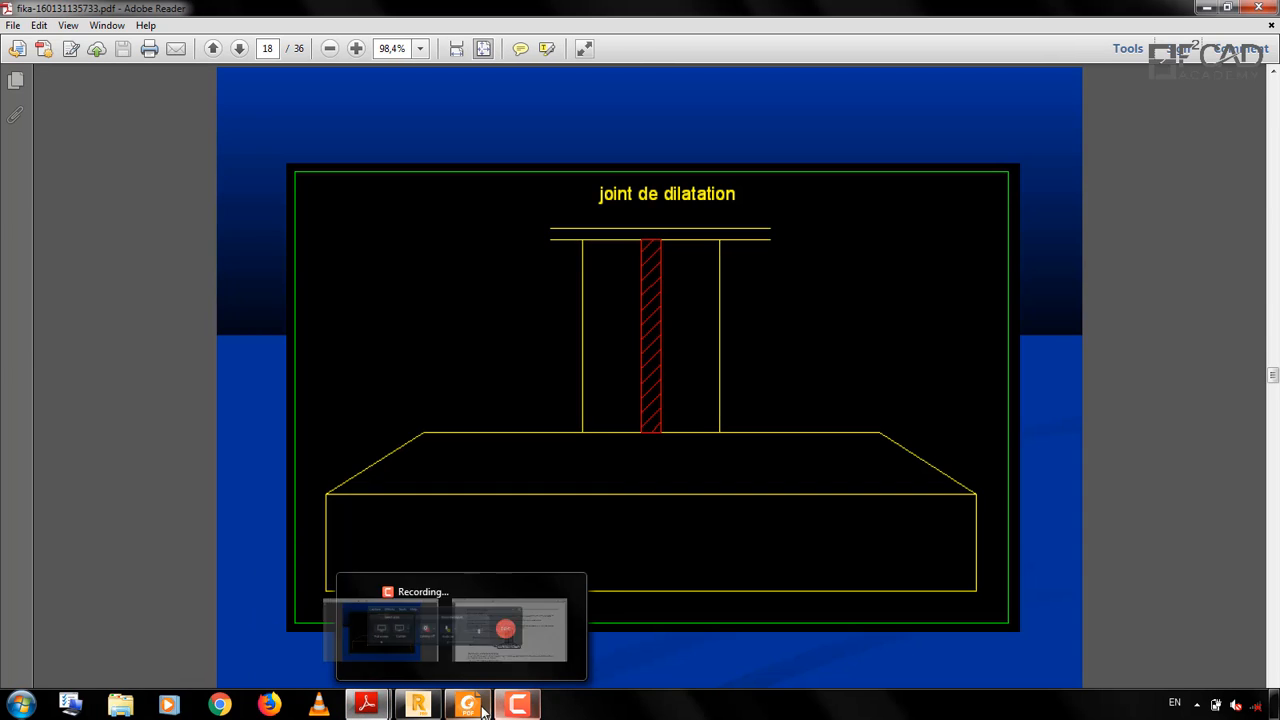
pyautogui.click(467, 704)
pyautogui.scroll(-5, 523, 601)
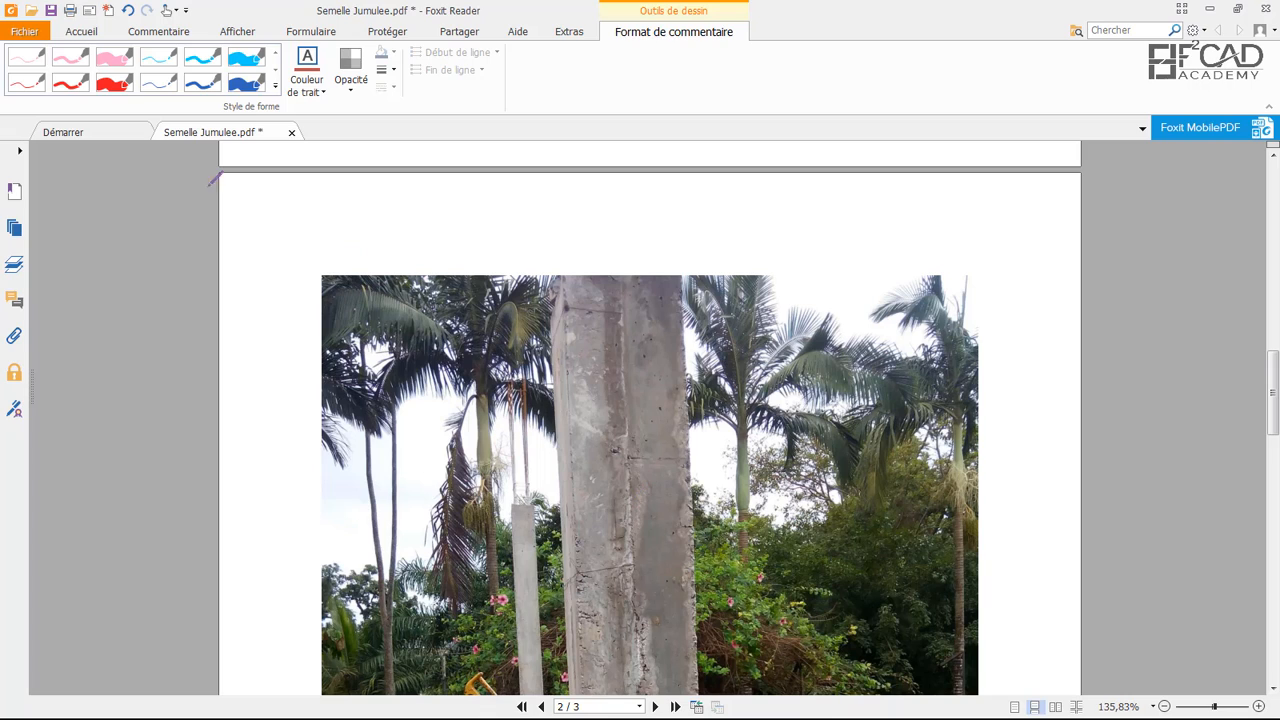
pyautogui.click(72, 88)
pyautogui.scroll(-1, 620, 280)
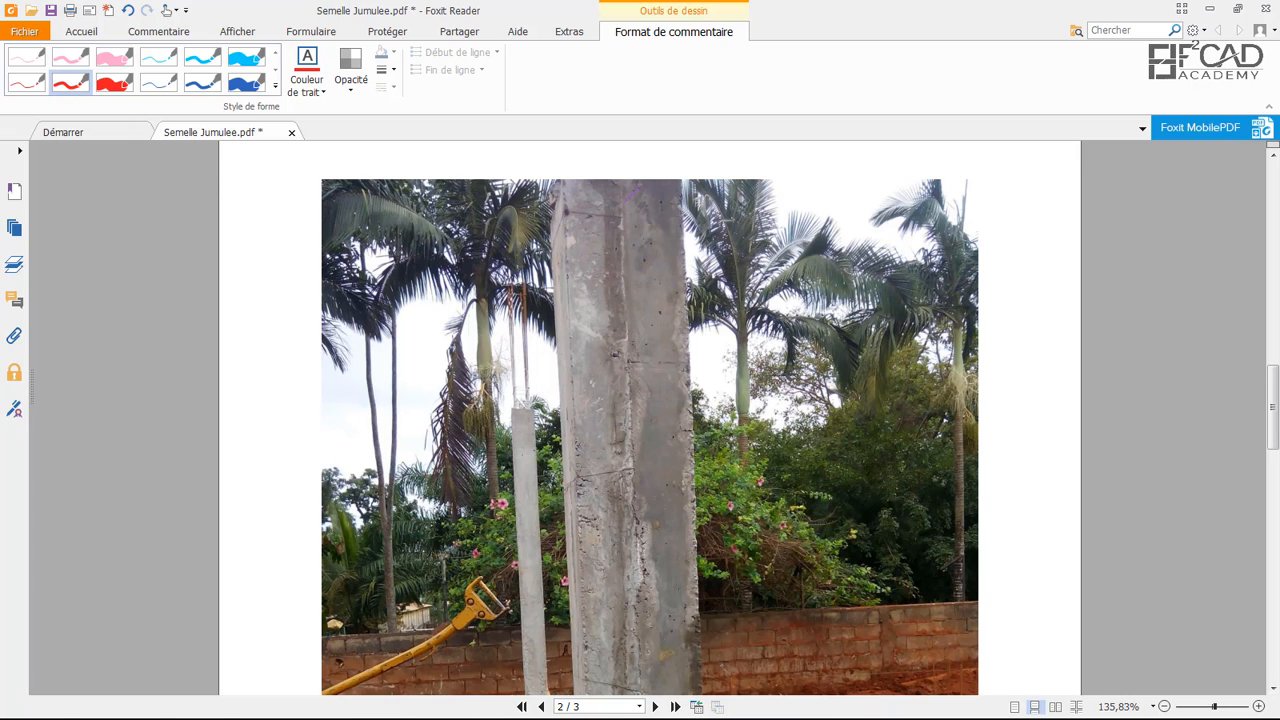
pyautogui.moveTo(627, 178); pyautogui.dragTo(641, 698)
pyautogui.scroll(-3, 641, 690)
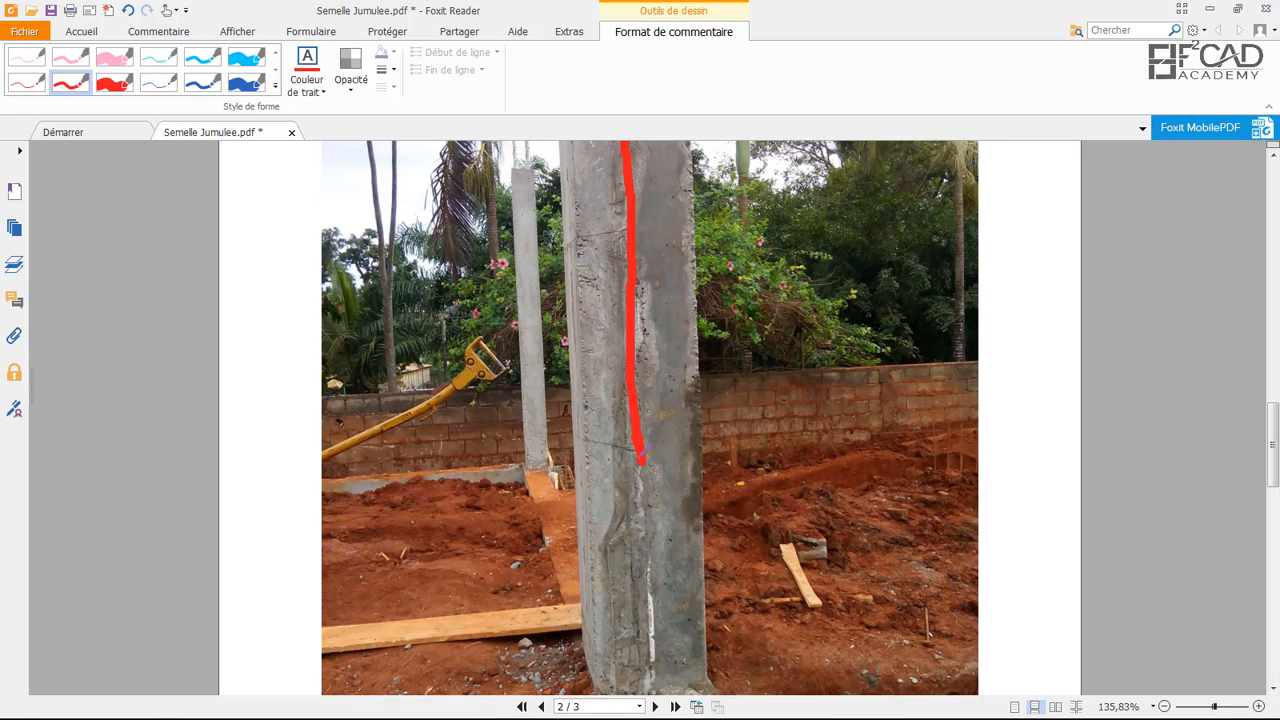
pyautogui.moveTo(640, 466); pyautogui.dragTo(659, 692)
pyautogui.scroll(-2, 651, 541)
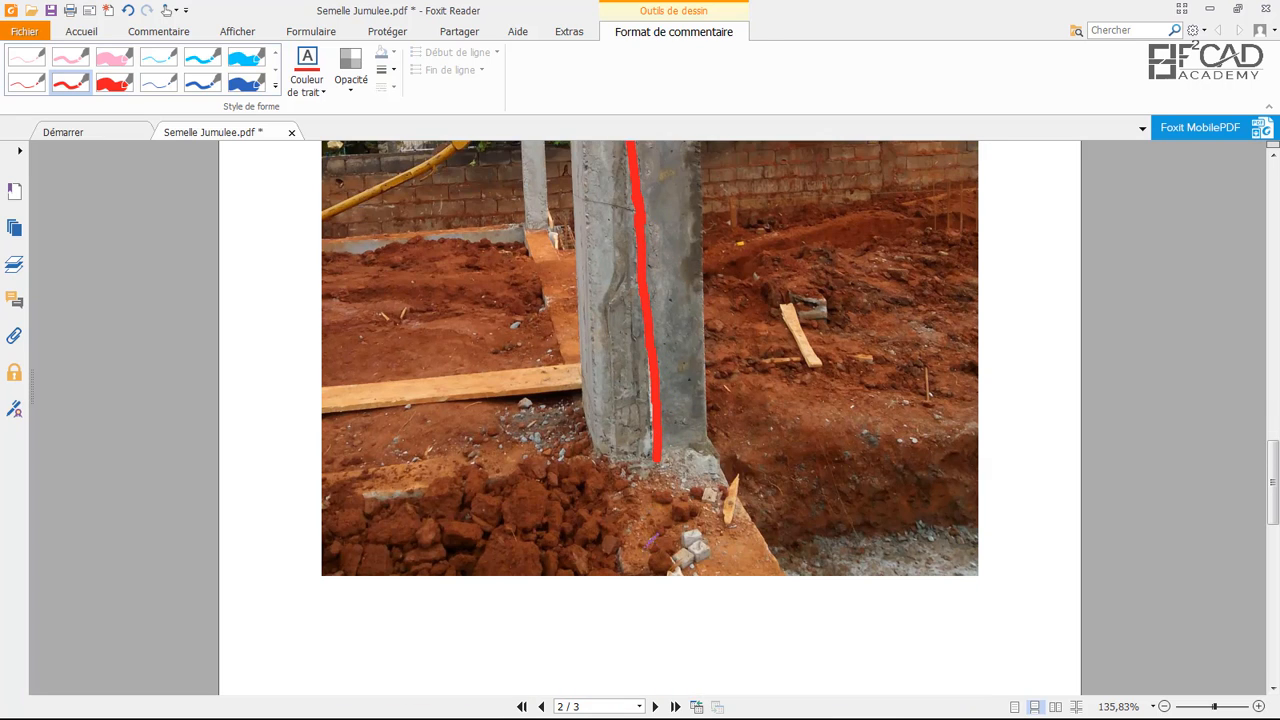
# Draw a red line along the white polystyrene joint strip in the page 3 photo
pyautogui.scroll(6, 553, 439)
pyautogui.scroll(-3, 428, 462)
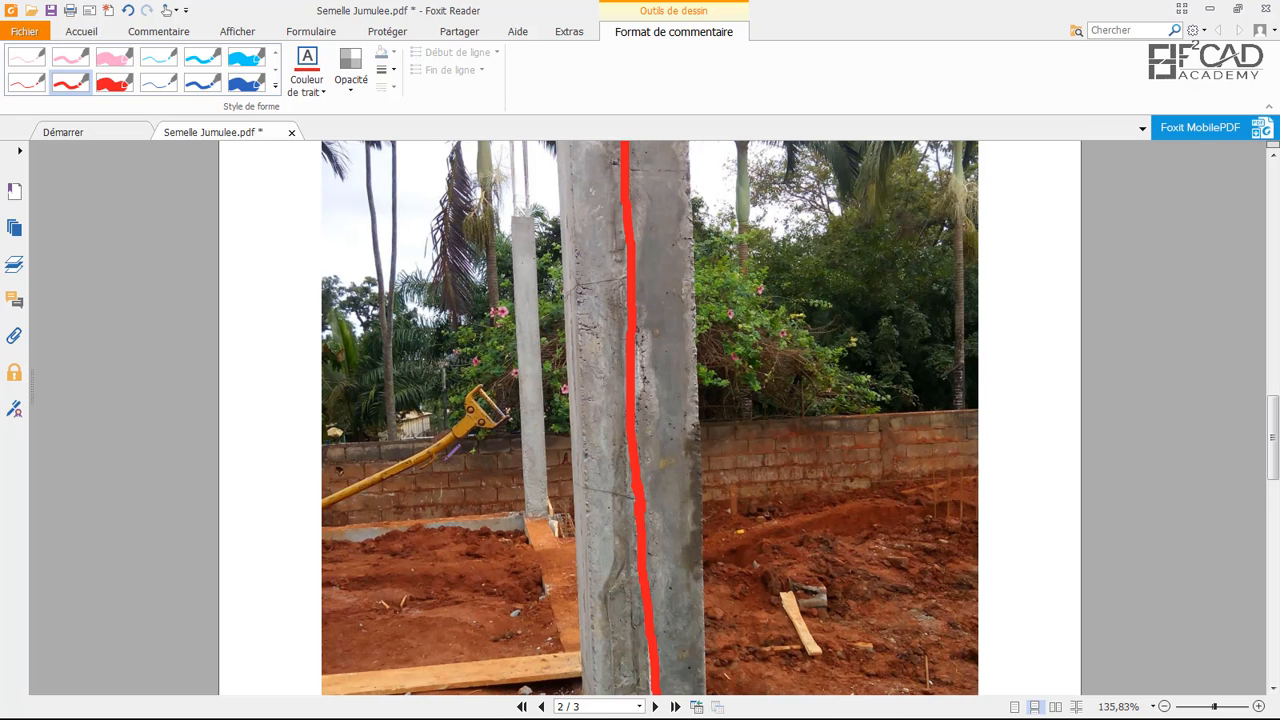
pyautogui.scroll(-1, 640, 414)
pyautogui.scroll(3, 609, 387)
pyautogui.scroll(2, 600, 400)
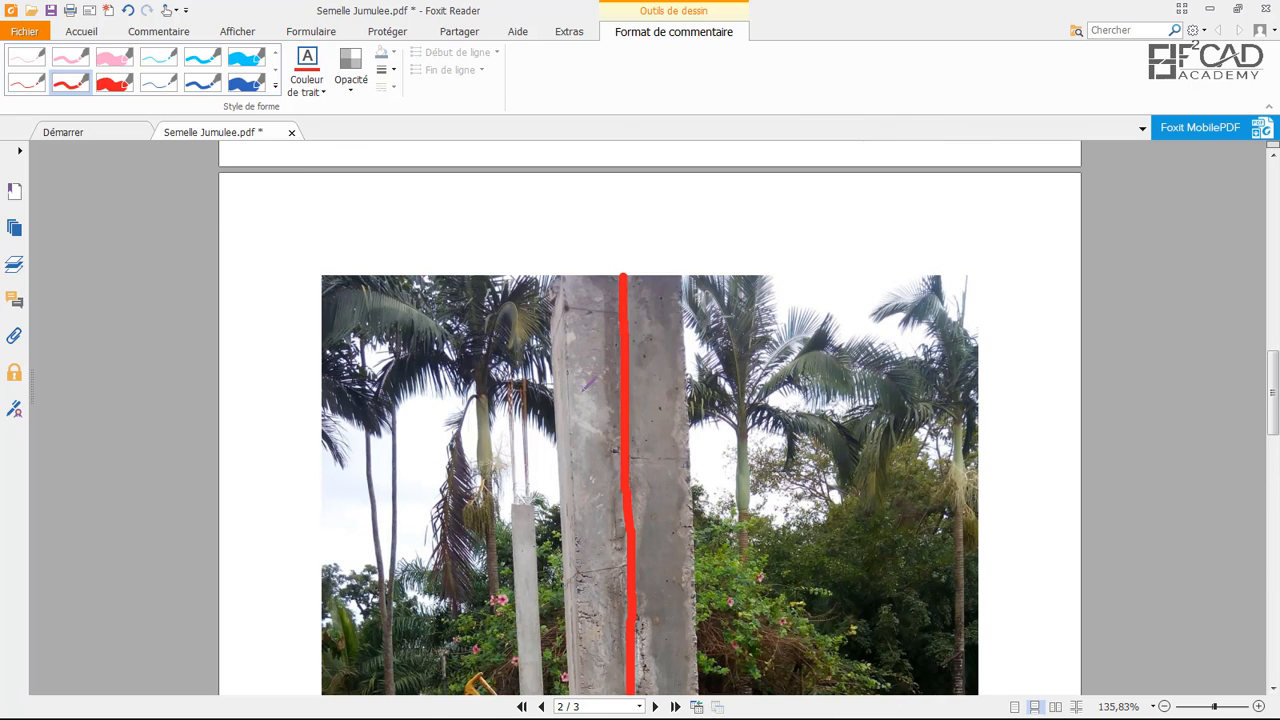
pyautogui.scroll(-6, 600, 400)
pyautogui.scroll(-10, 600, 420)
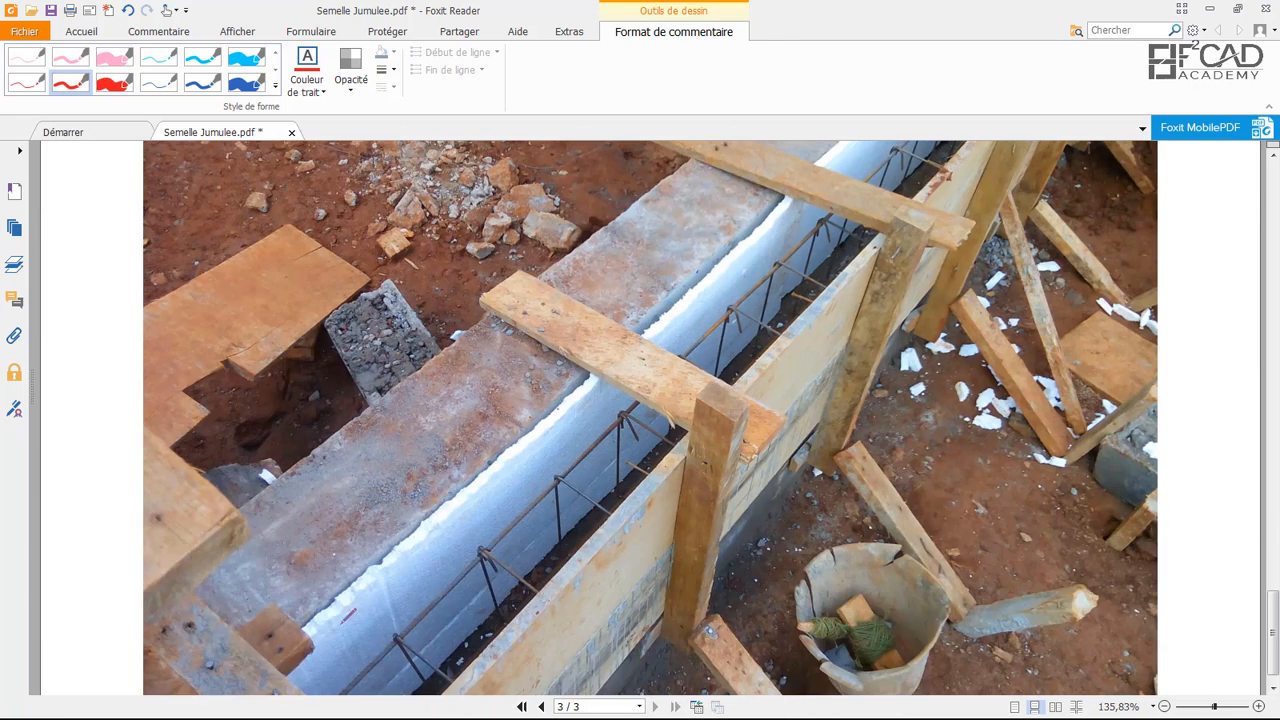
pyautogui.moveTo(313, 632)
pyautogui.mouseDown()
pyautogui.moveTo(482, 505)
pyautogui.moveTo(890, 142)
pyautogui.mouseUp()
# Mark the base of the concrete column in the page 2 photo with repeated red ovals
pyautogui.scroll(-1, 880, 170)
pyautogui.scroll(10, 534, 349)
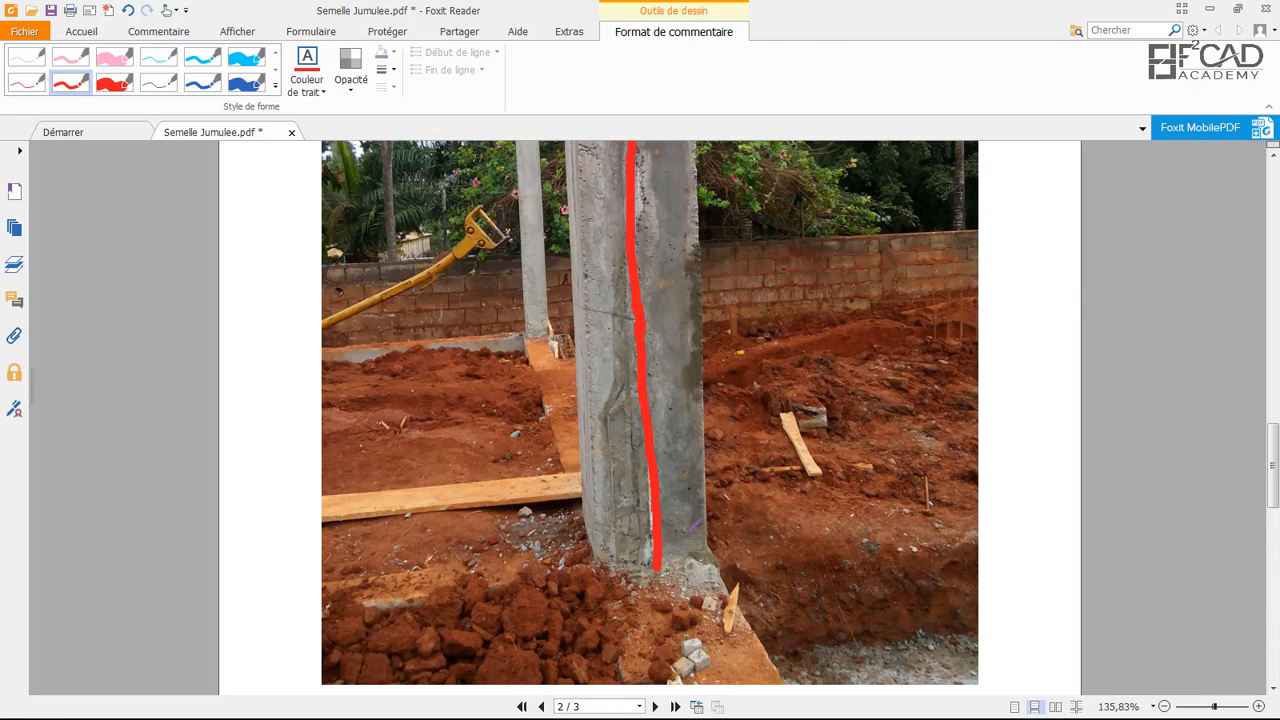
pyautogui.moveTo(731, 551); pyautogui.dragTo(622, 566)
pyautogui.moveTo(730, 553)
pyautogui.mouseDown()
pyautogui.moveTo(730, 566)
pyautogui.moveTo(576, 568)
pyautogui.moveTo(708, 590)
pyautogui.moveTo(600, 532)
pyautogui.moveTo(680, 598)
pyautogui.moveTo(698, 518)
pyautogui.moveTo(570, 578)
pyautogui.moveTo(740, 545)
pyautogui.moveTo(630, 582)
pyautogui.moveTo(740, 520)
pyautogui.moveTo(705, 545)
pyautogui.moveTo(635, 518)
pyautogui.moveTo(721, 544)
pyautogui.mouseUp()
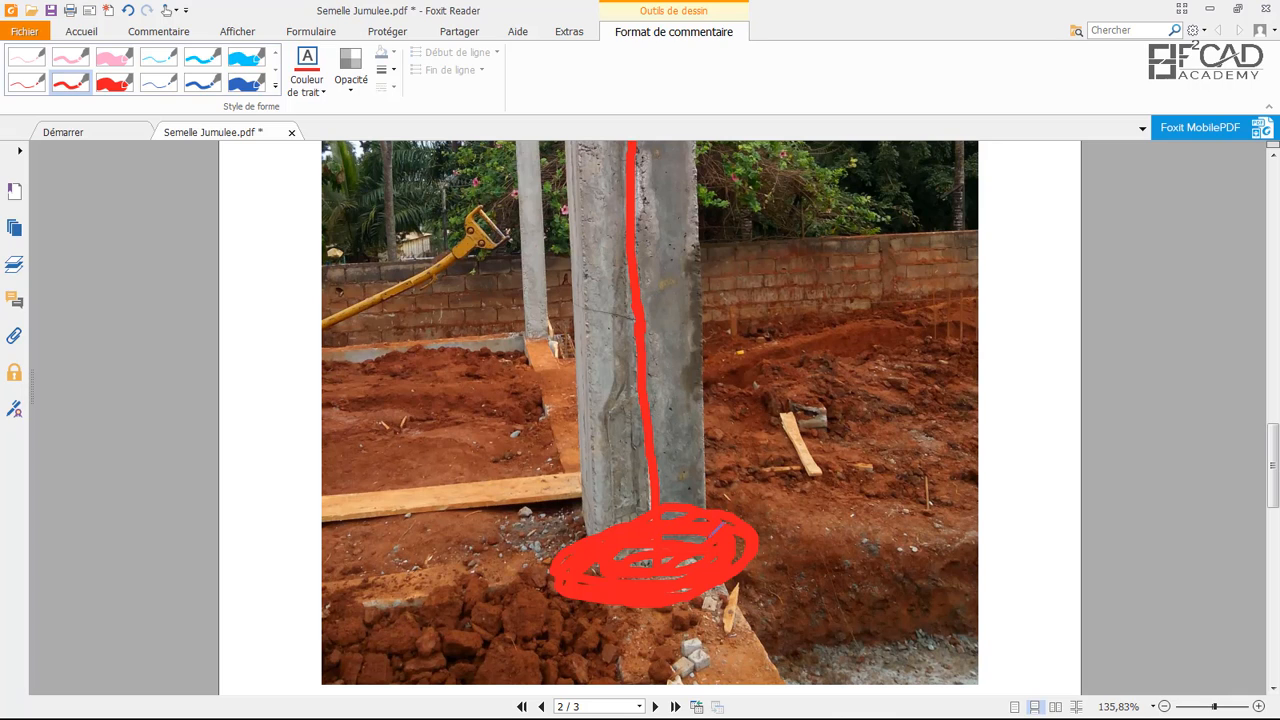
# Fill in the red marking around the foot of the jointed concrete column in the page 2 photo
pyautogui.moveTo(597, 570); pyautogui.dragTo(691, 566)
pyautogui.moveTo(707, 504); pyautogui.dragTo(689, 536)
pyautogui.scroll(10, 651, 477)
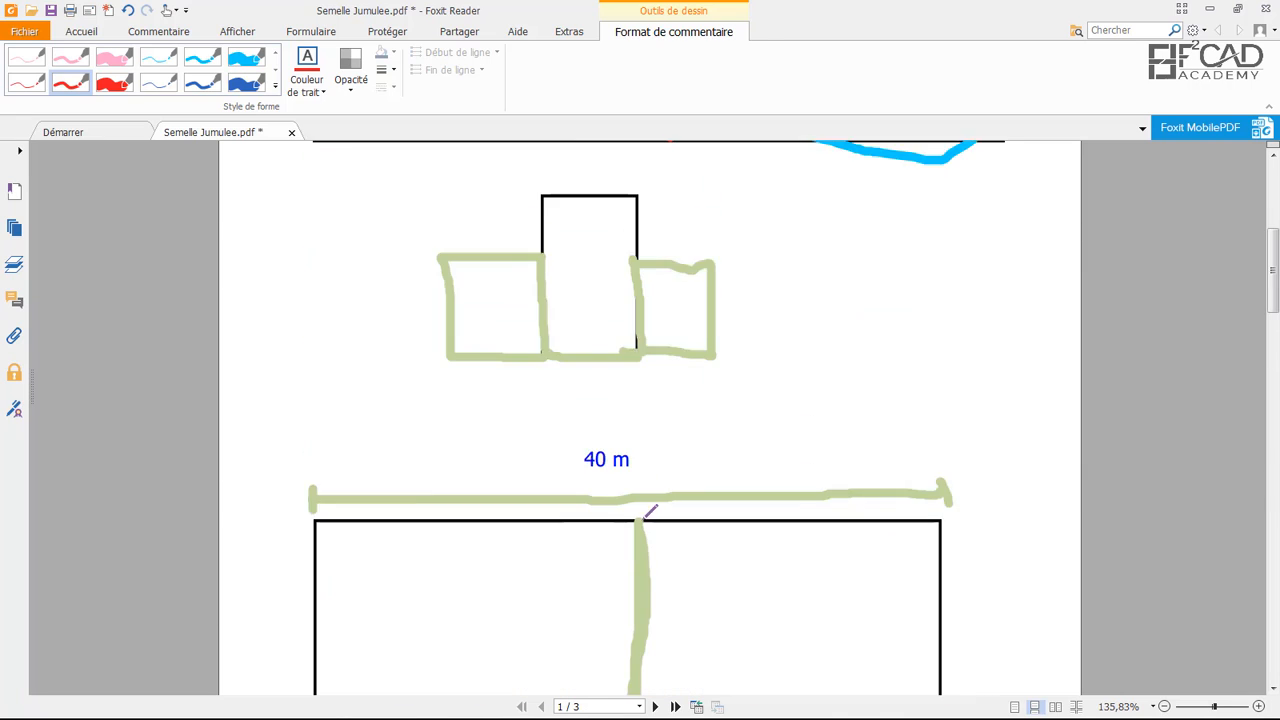
pyautogui.scroll(-10, 648, 514)
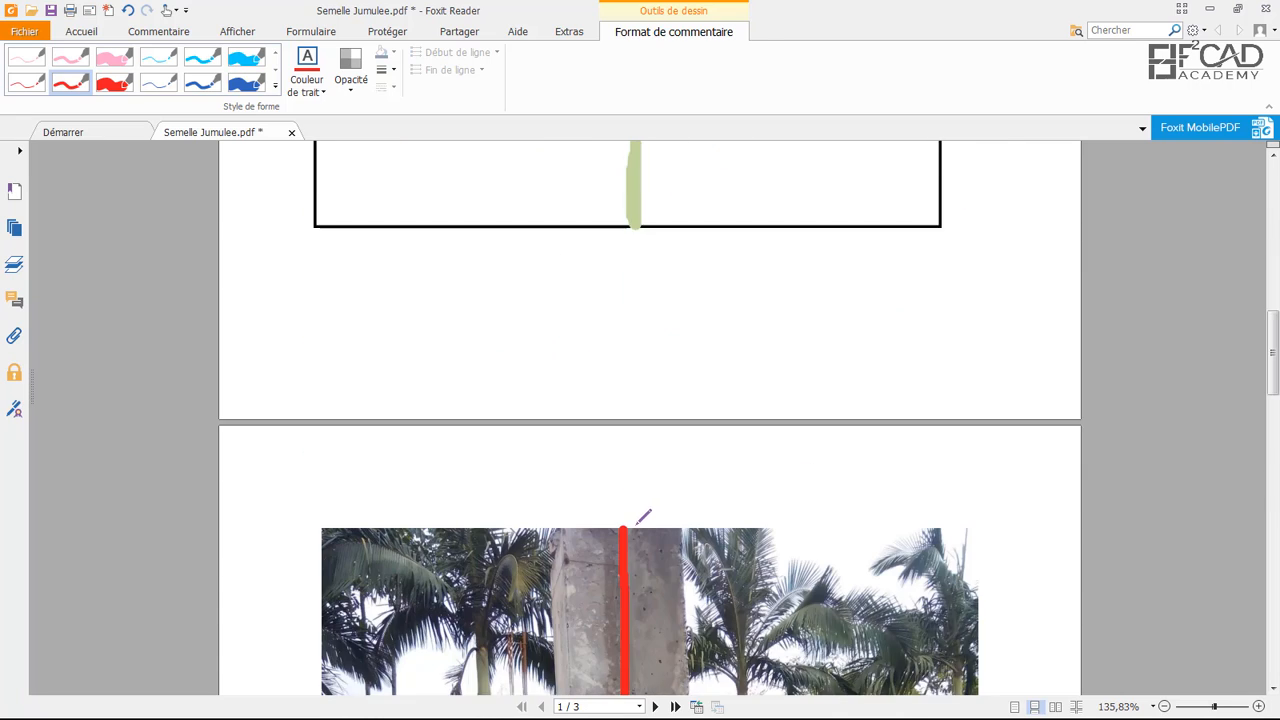
pyautogui.scroll(-5, 643, 516)
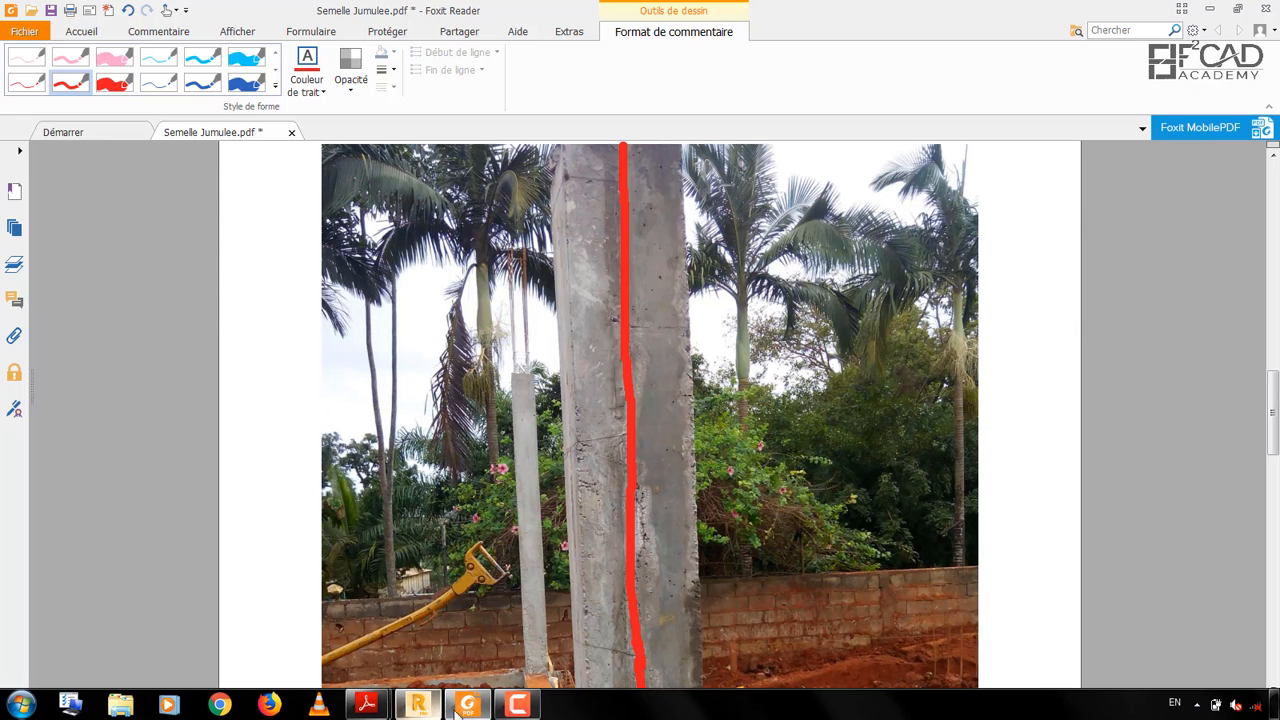
pyautogui.scroll(6, 620, 300)
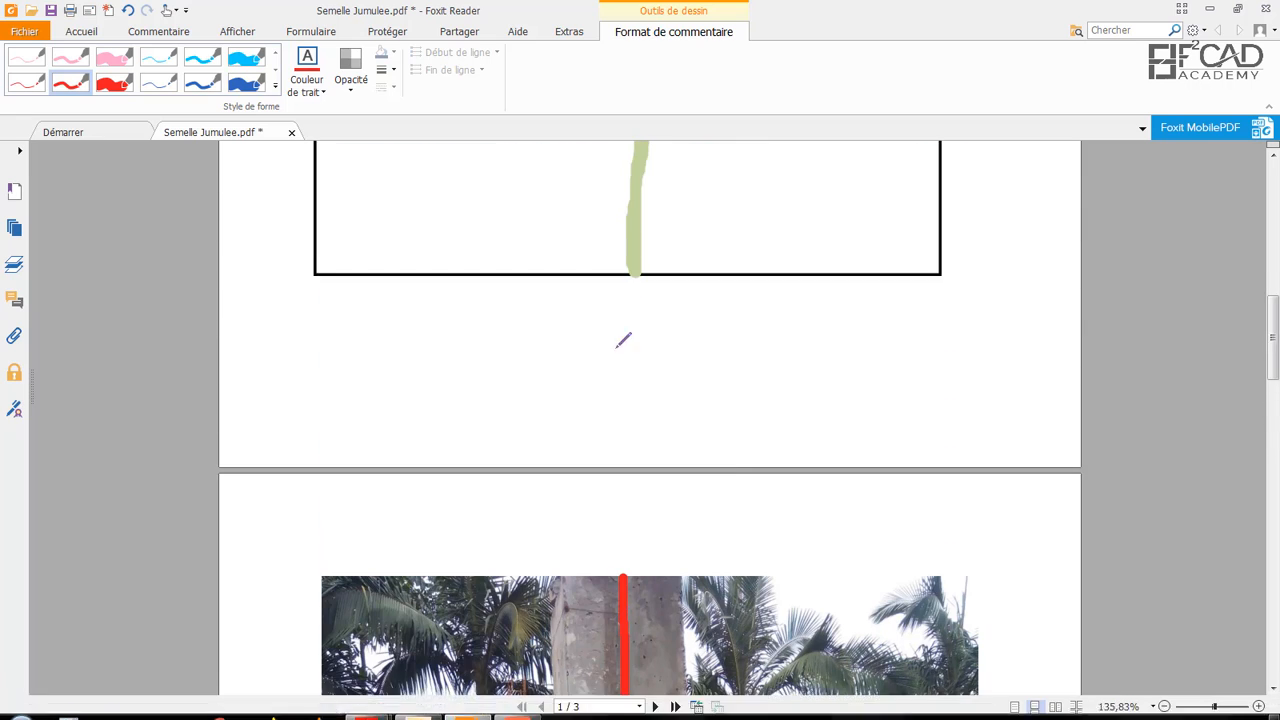
pyautogui.scroll(6, 623, 340)
# Switch to Robot Structural Analysis and return from the footing design to the structure model in the Géométrie layout
pyautogui.click(410, 706)
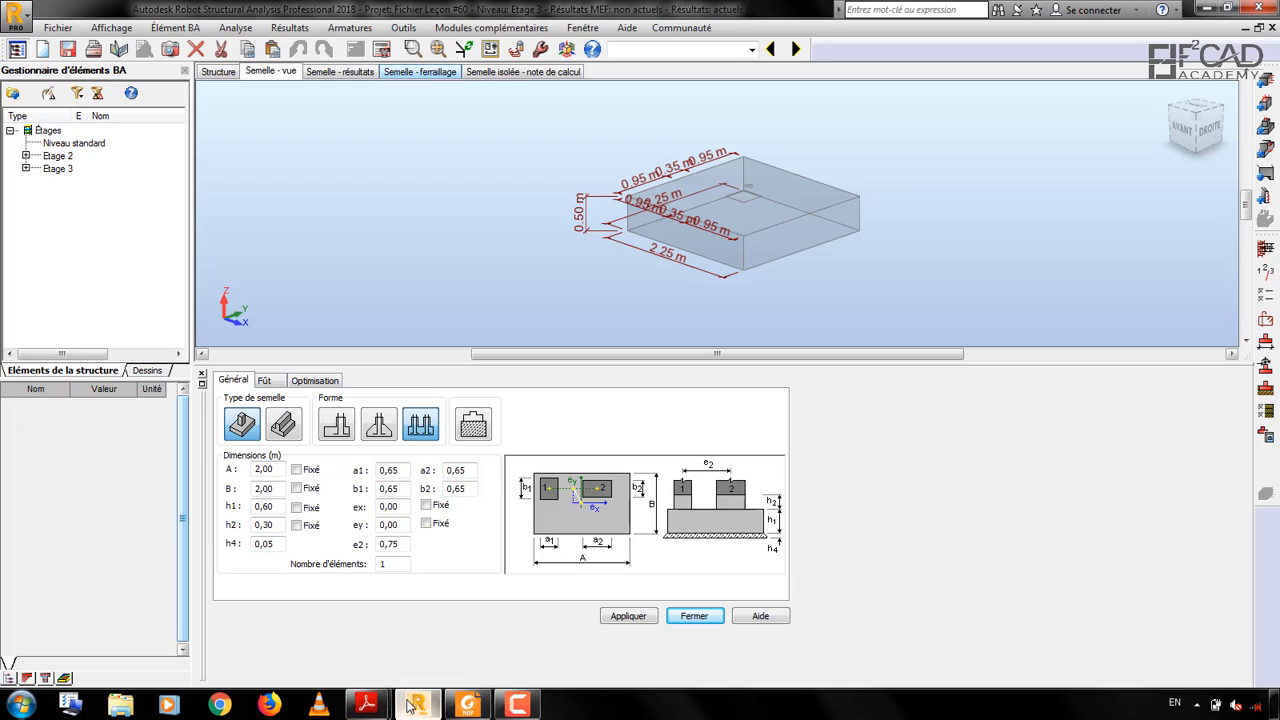
pyautogui.click(222, 74)
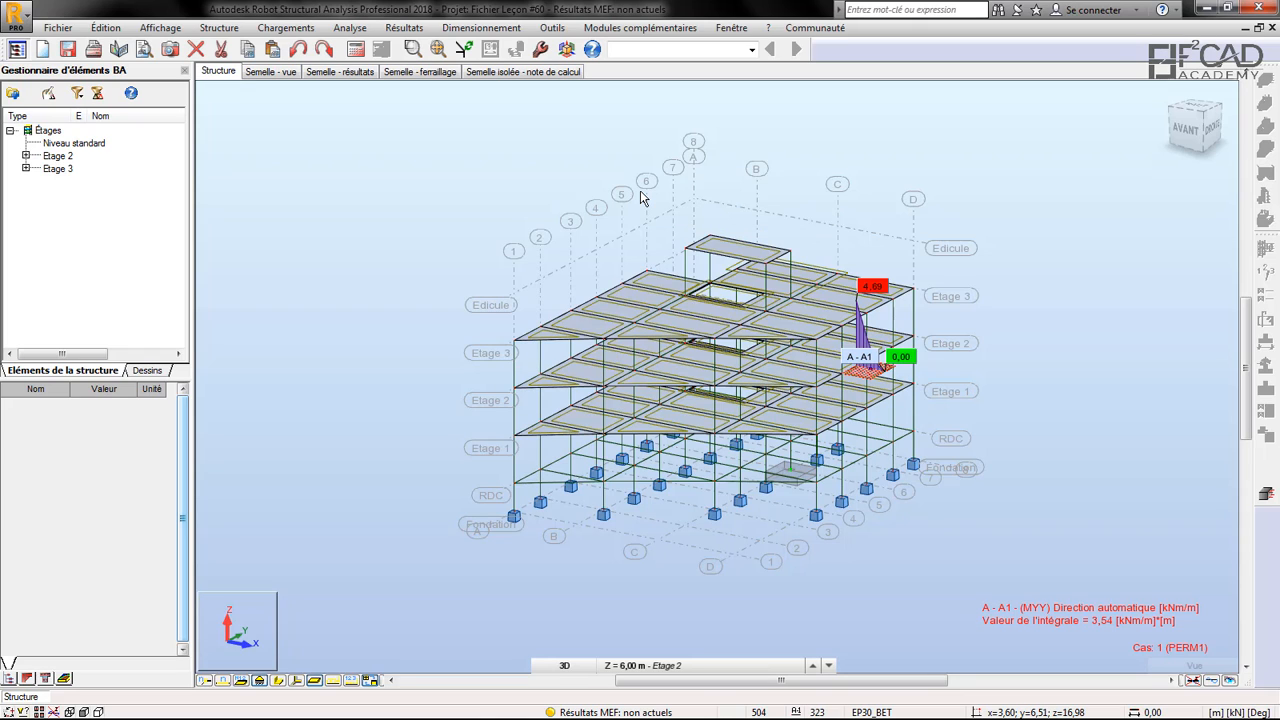
pyautogui.click(751, 50)
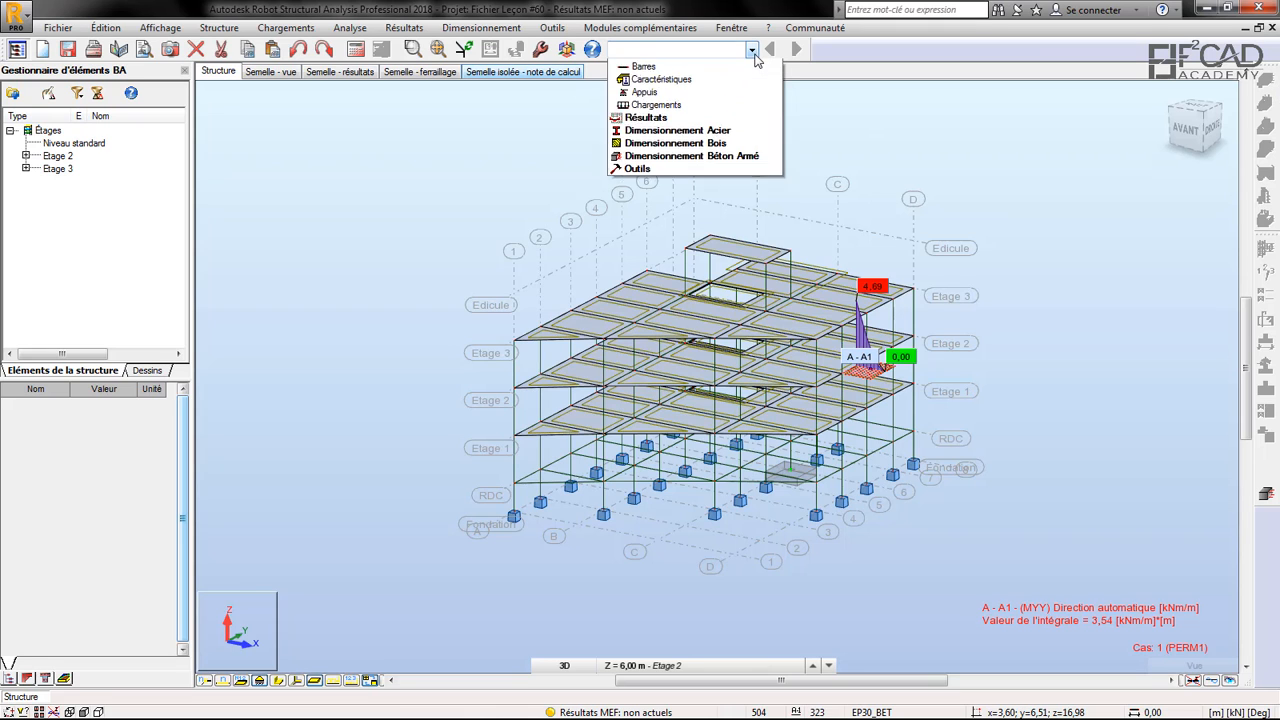
pyautogui.click(652, 88)
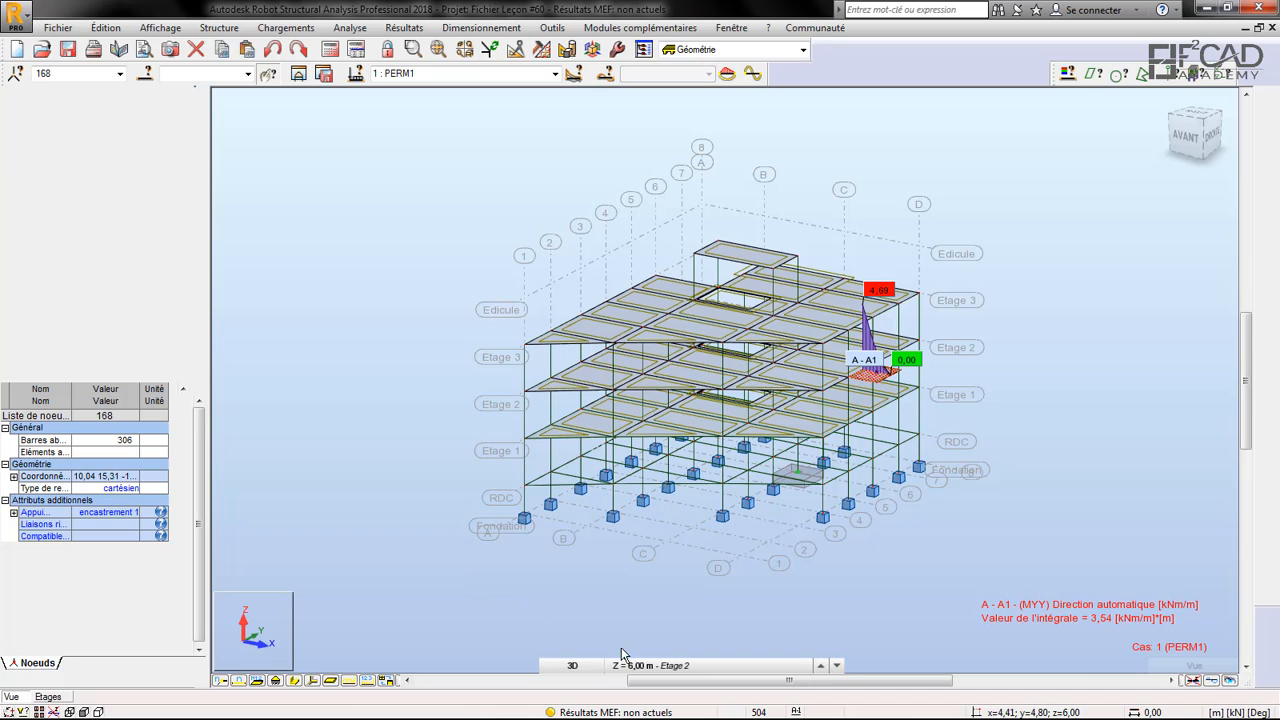
# Show the structure in XY plan view at the Fondation level, Z = -1.80 m
pyautogui.click(580, 667)
pyautogui.click(584, 670)
pyautogui.click(581, 670)
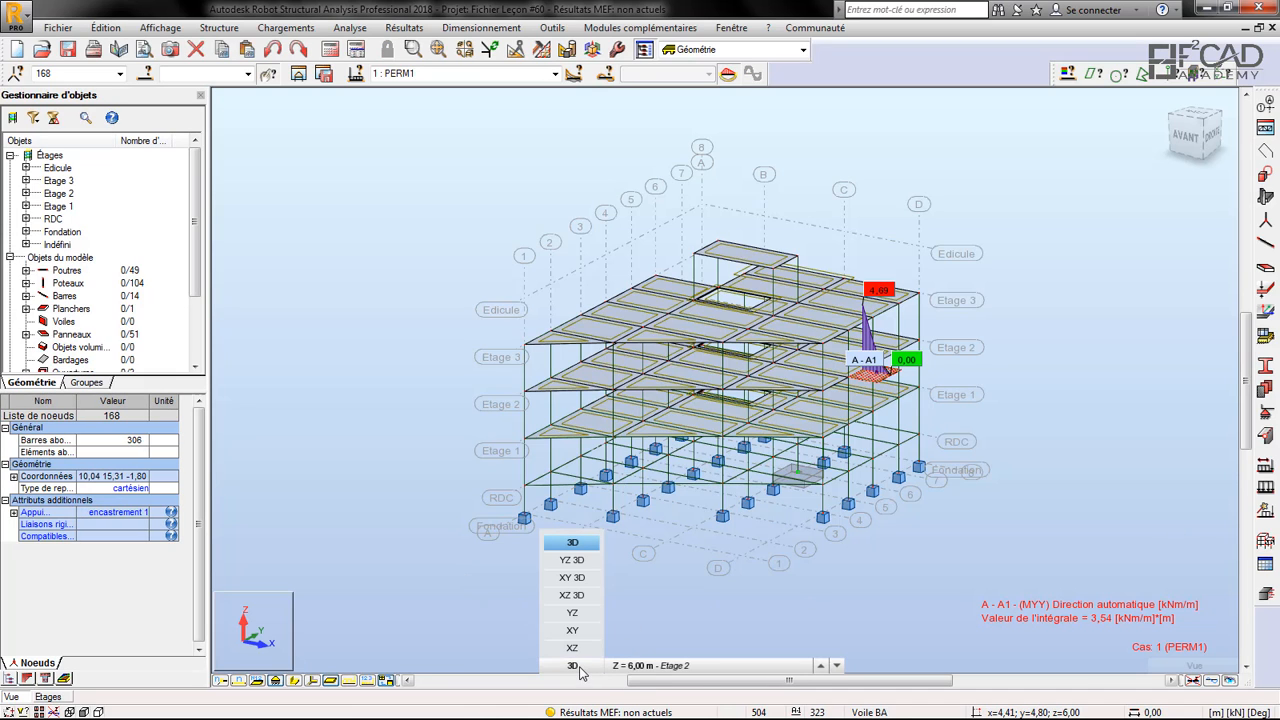
pyautogui.click(585, 632)
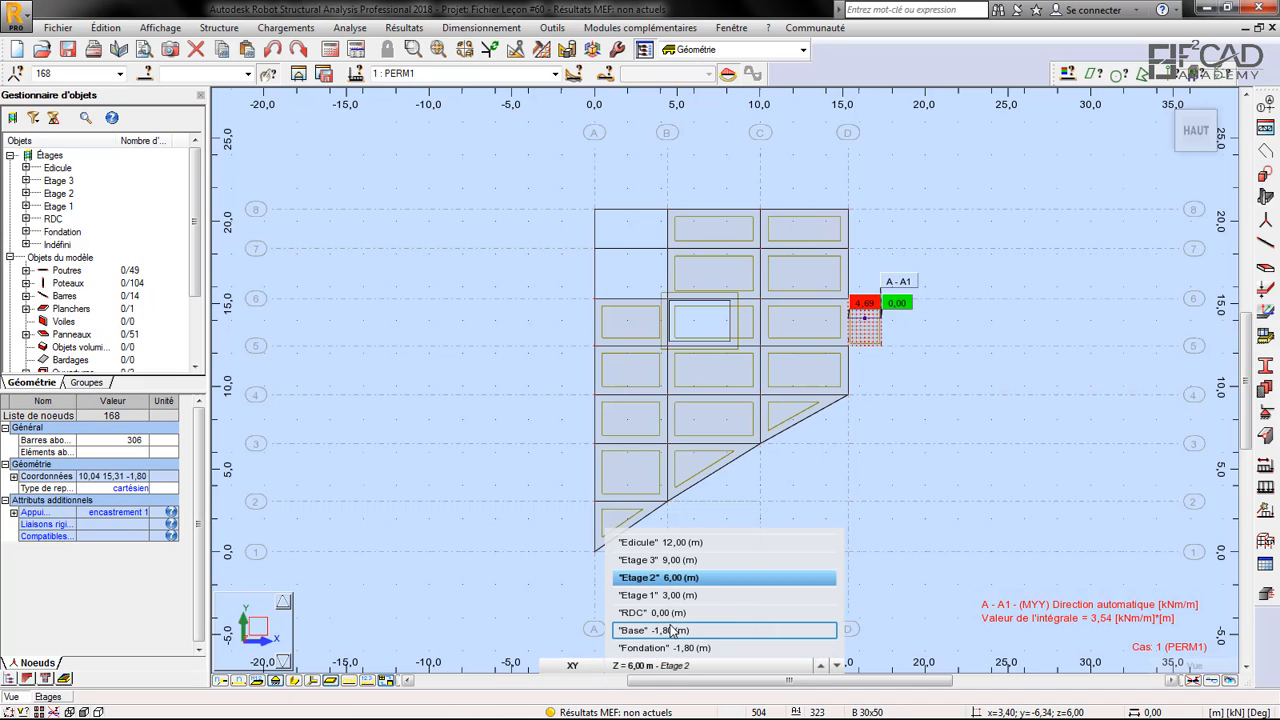
pyautogui.click(665, 641)
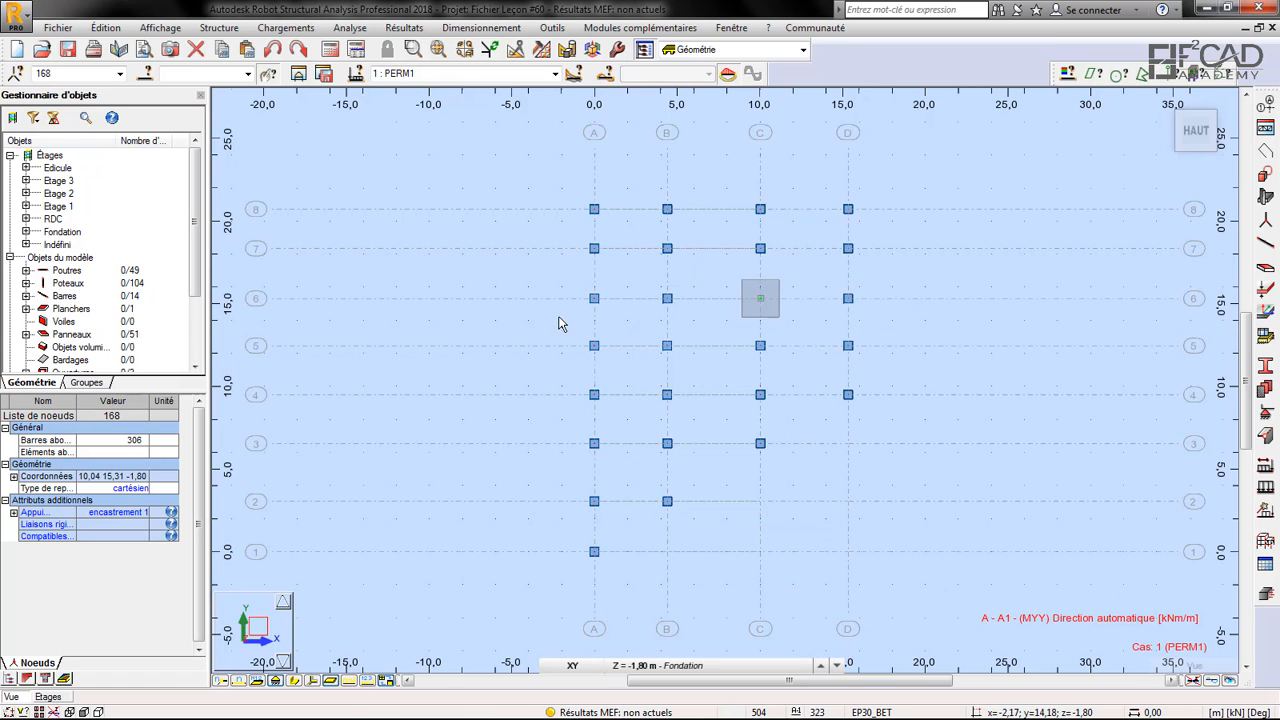
# Examine the column and footing positions along axes 4, 5 and 6 in the foundation plan
pyautogui.scroll(5, 574, 343)
pyautogui.scroll(3, 647, 362)
pyautogui.scroll(-6, 483, 370)
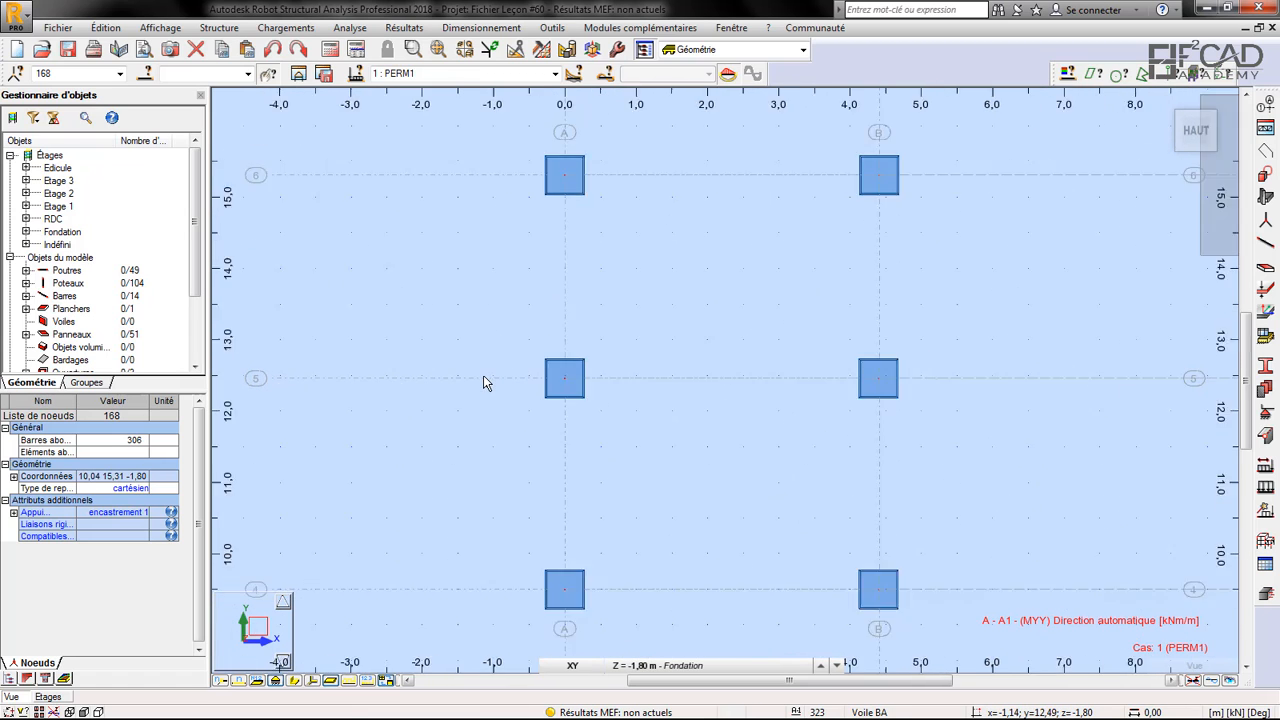
pyautogui.scroll(3, 501, 363)
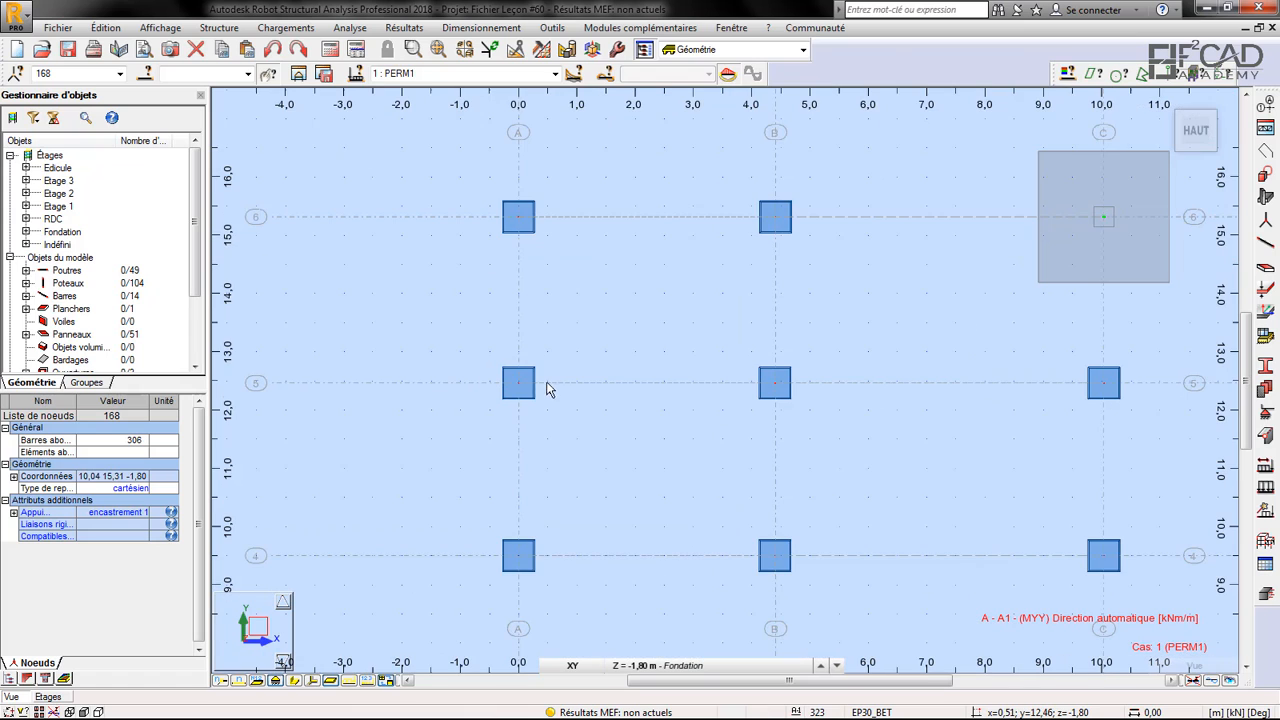
pyautogui.scroll(-2, 460, 378)
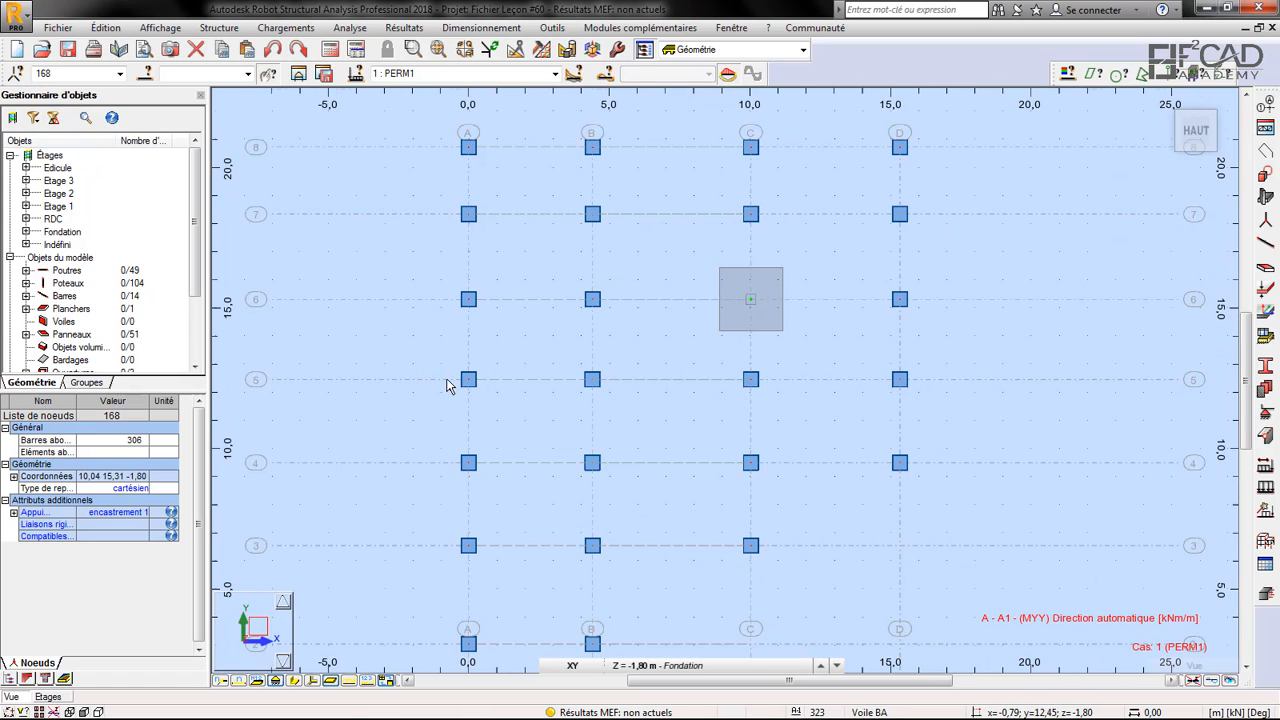
pyautogui.scroll(2, 476, 384)
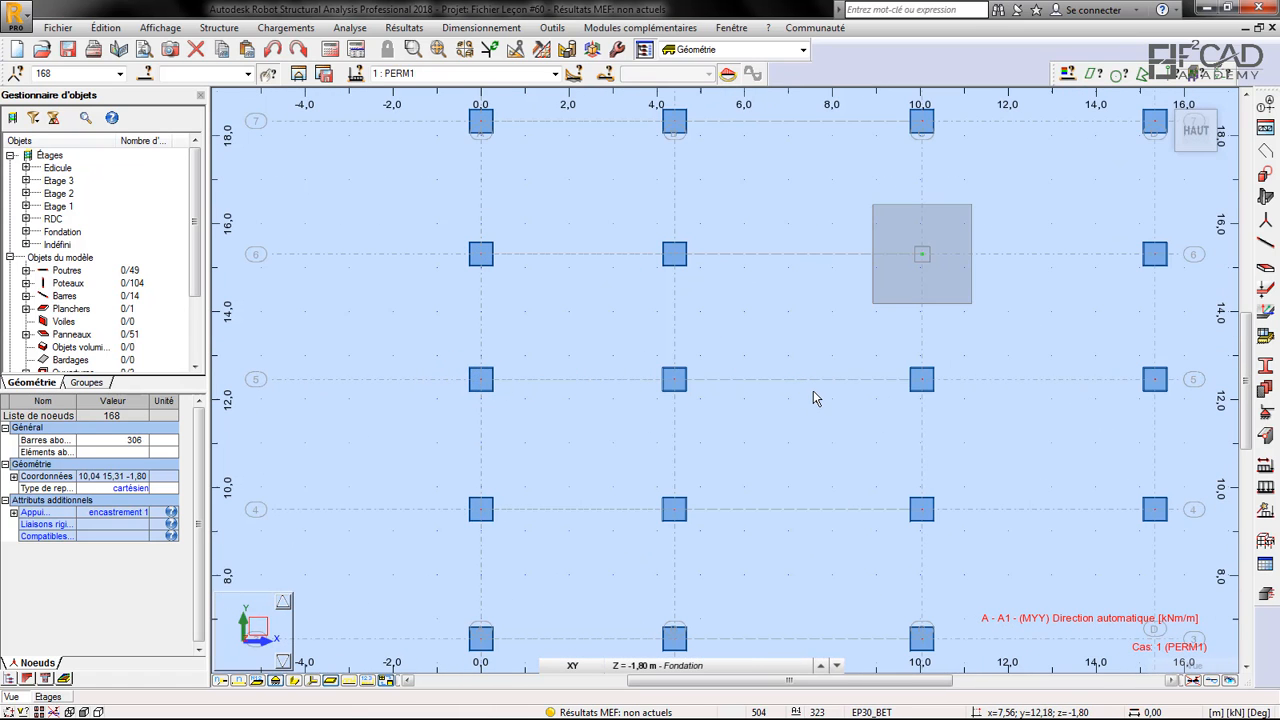
pyautogui.scroll(-2, 608, 522)
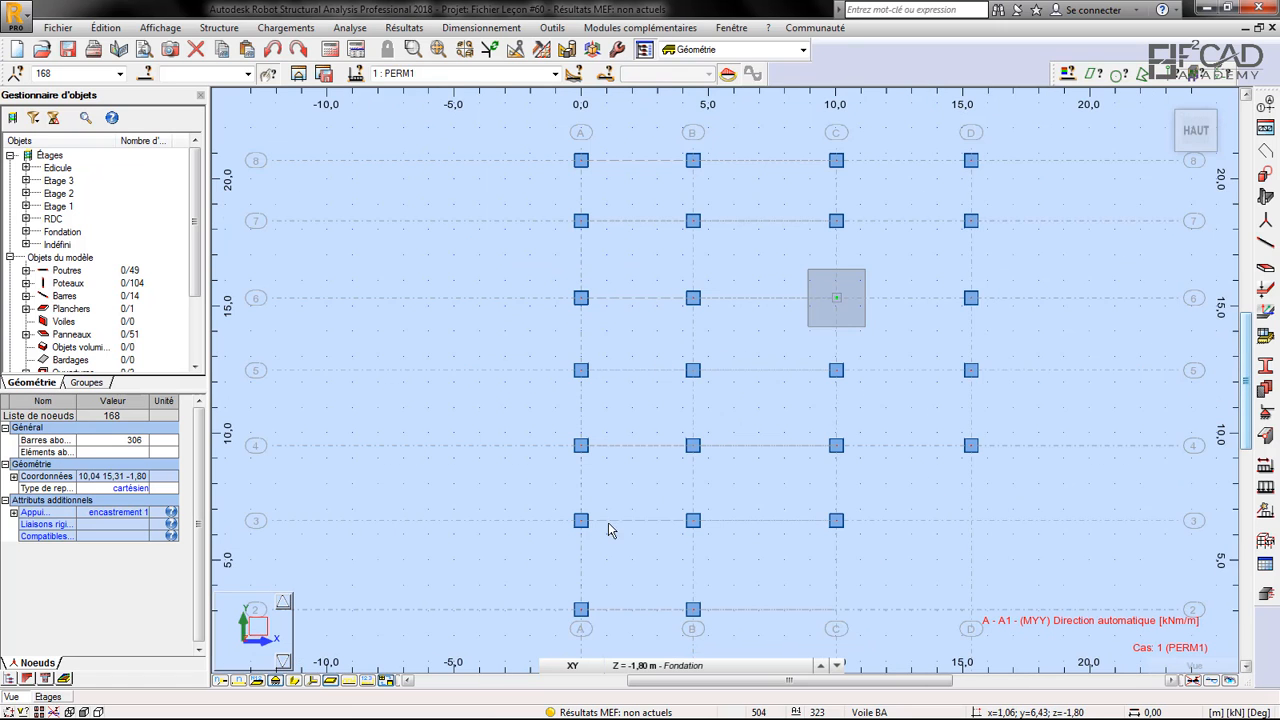
# Hide the support symbols around the intersection of axes A and 5 in the foundation plan
pyautogui.scroll(5, 590, 357)
pyautogui.scroll(3, 615, 348)
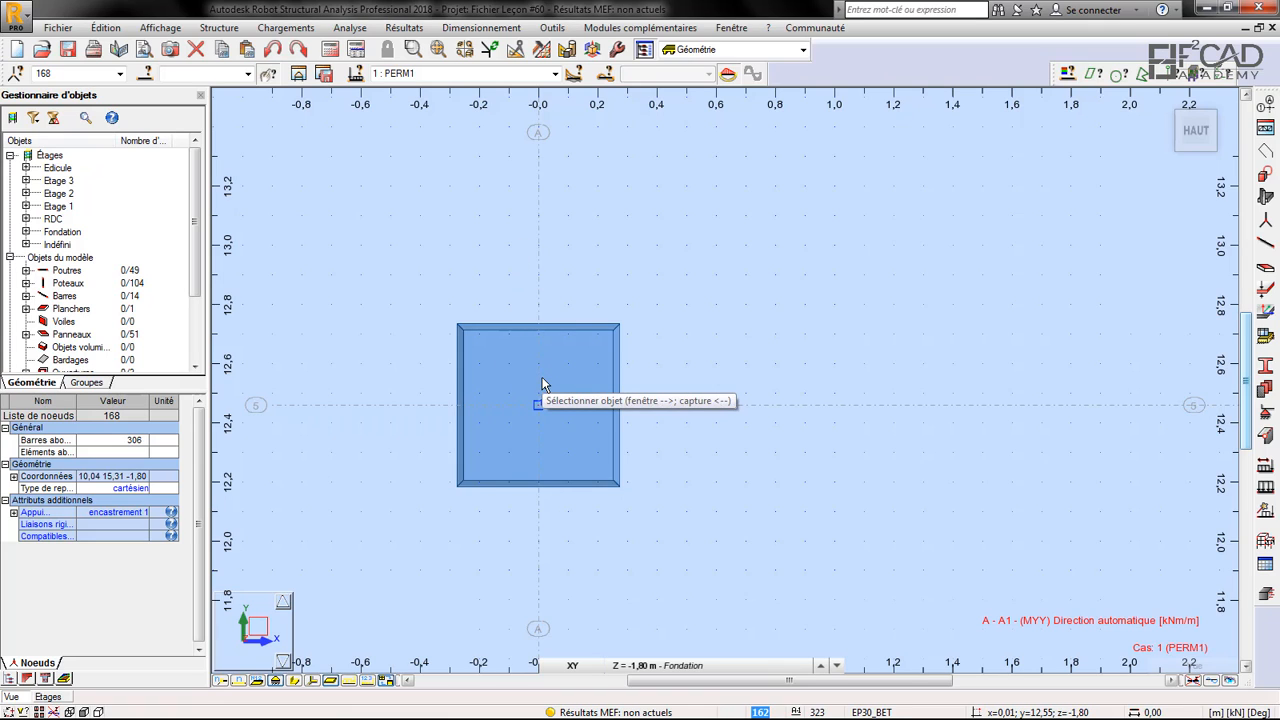
pyautogui.click(275, 681)
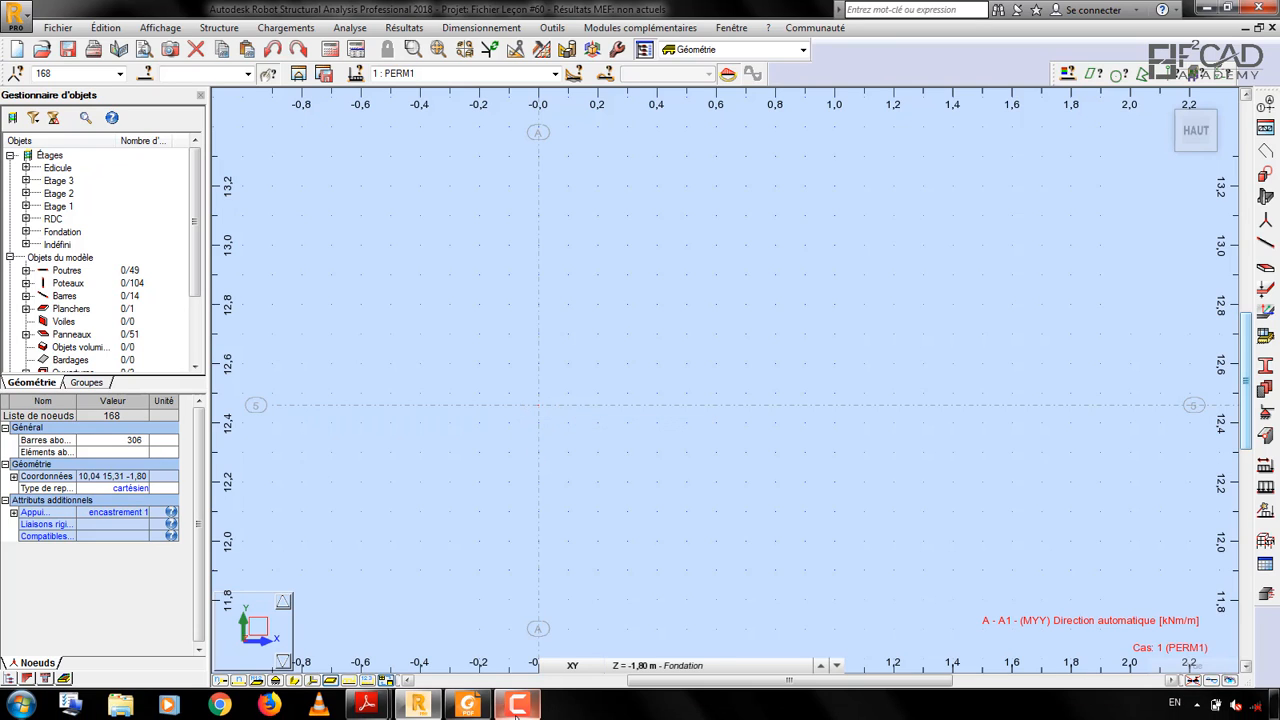
# Switch to Foxit Reader and sketch a small red square with a centre dot beside the building sketch on page 1
pyautogui.click(467, 712)
pyautogui.scroll(-3, 866, 163)
pyautogui.scroll(4, 884, 237)
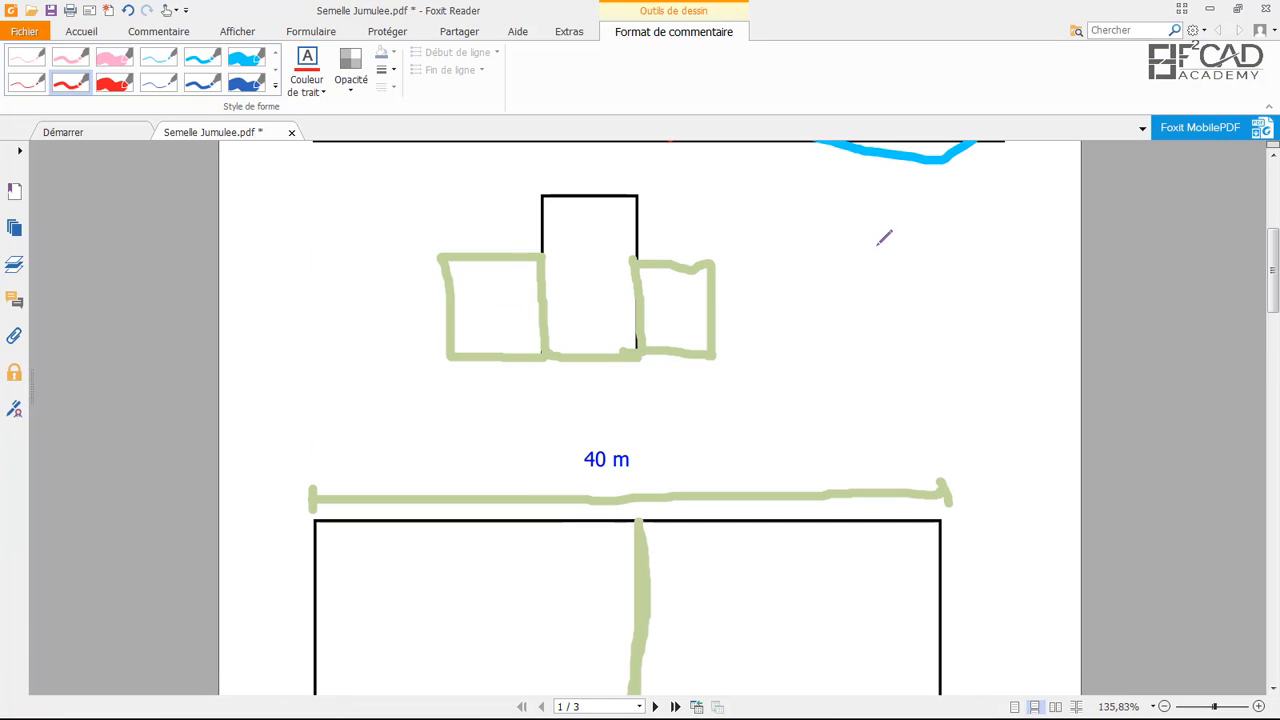
pyautogui.moveTo(850, 281); pyautogui.dragTo(848, 338)
pyautogui.click(307, 85)
pyautogui.click(310, 133)
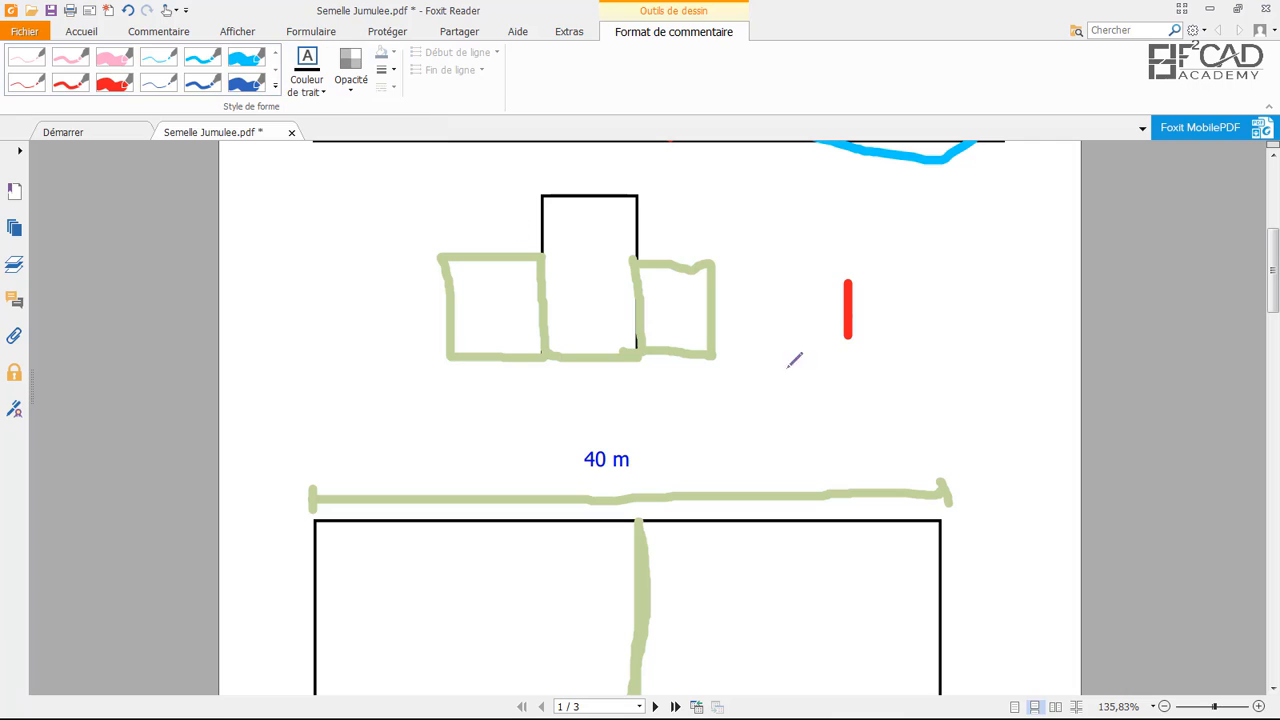
pyautogui.click(307, 85)
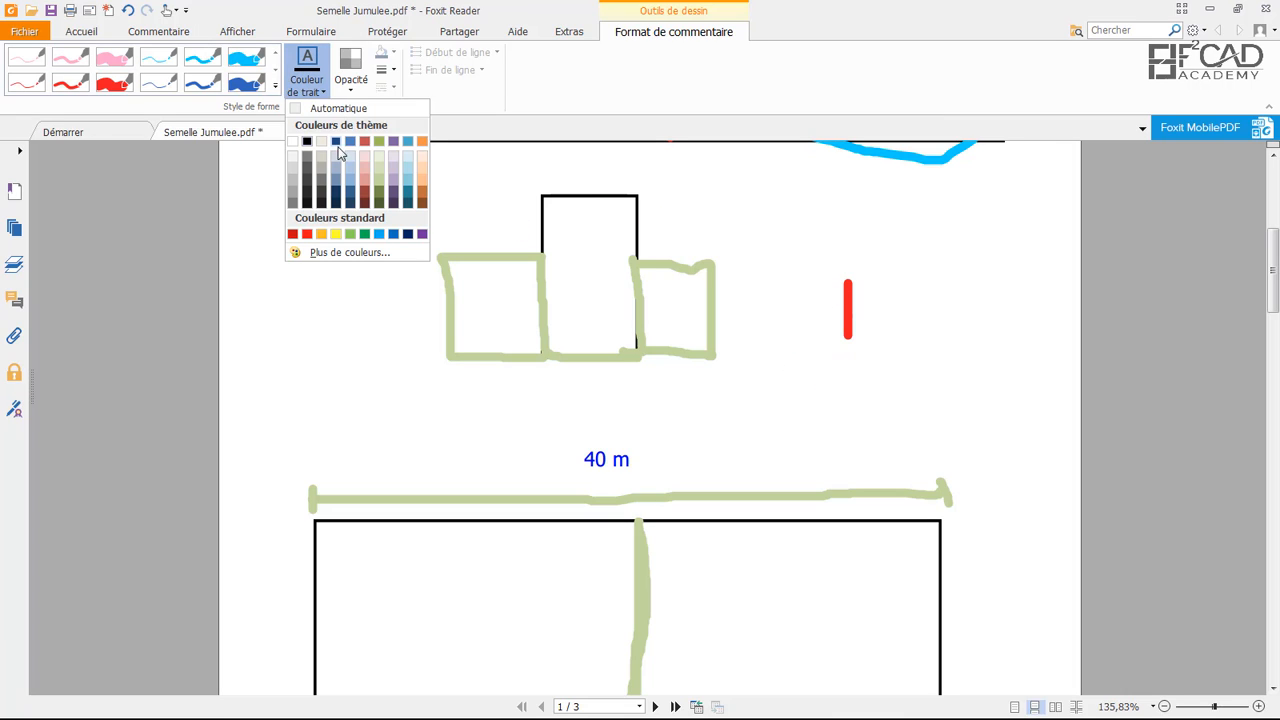
pyautogui.click(364, 142)
pyautogui.moveTo(850, 280)
pyautogui.mouseDown()
pyautogui.moveTo(898, 283)
pyautogui.moveTo(894, 337)
pyautogui.moveTo(849, 337)
pyautogui.mouseUp()
pyautogui.click(875, 310)
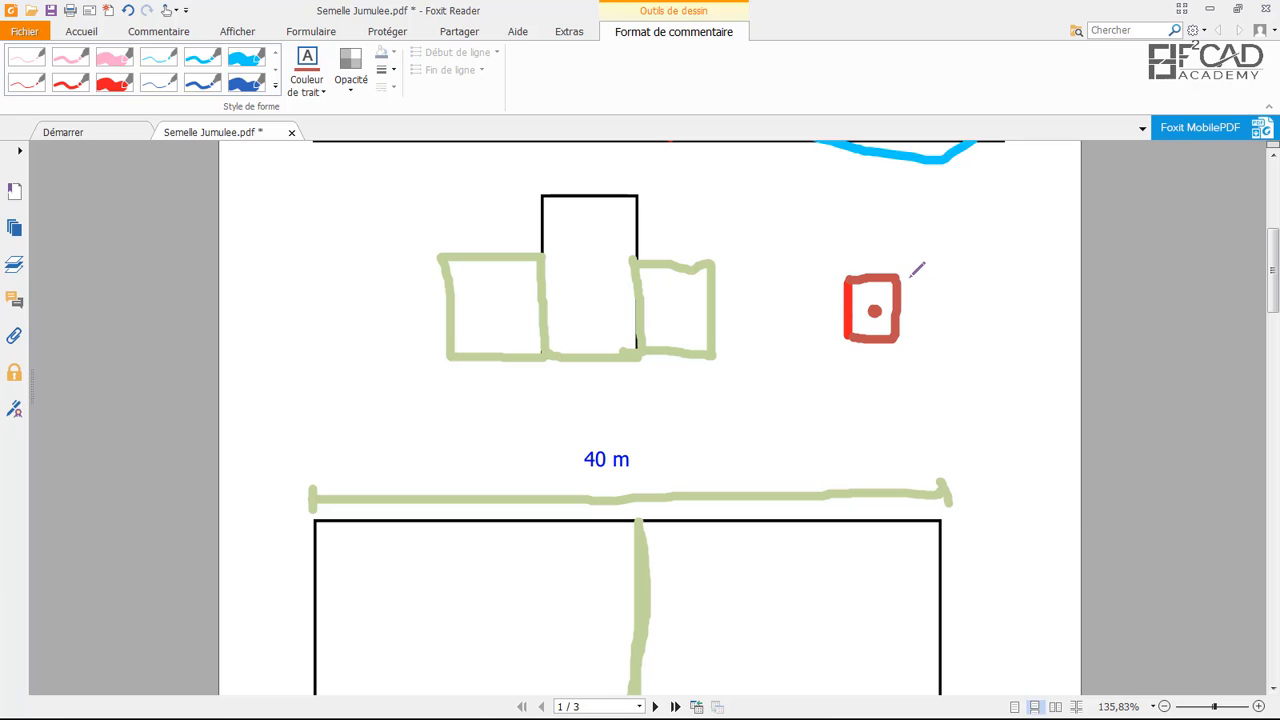
# Sketch a second red square with a centre dot beside the first one, leaving a narrow gap between them
pyautogui.moveTo(910, 275); pyautogui.dragTo(911, 344)
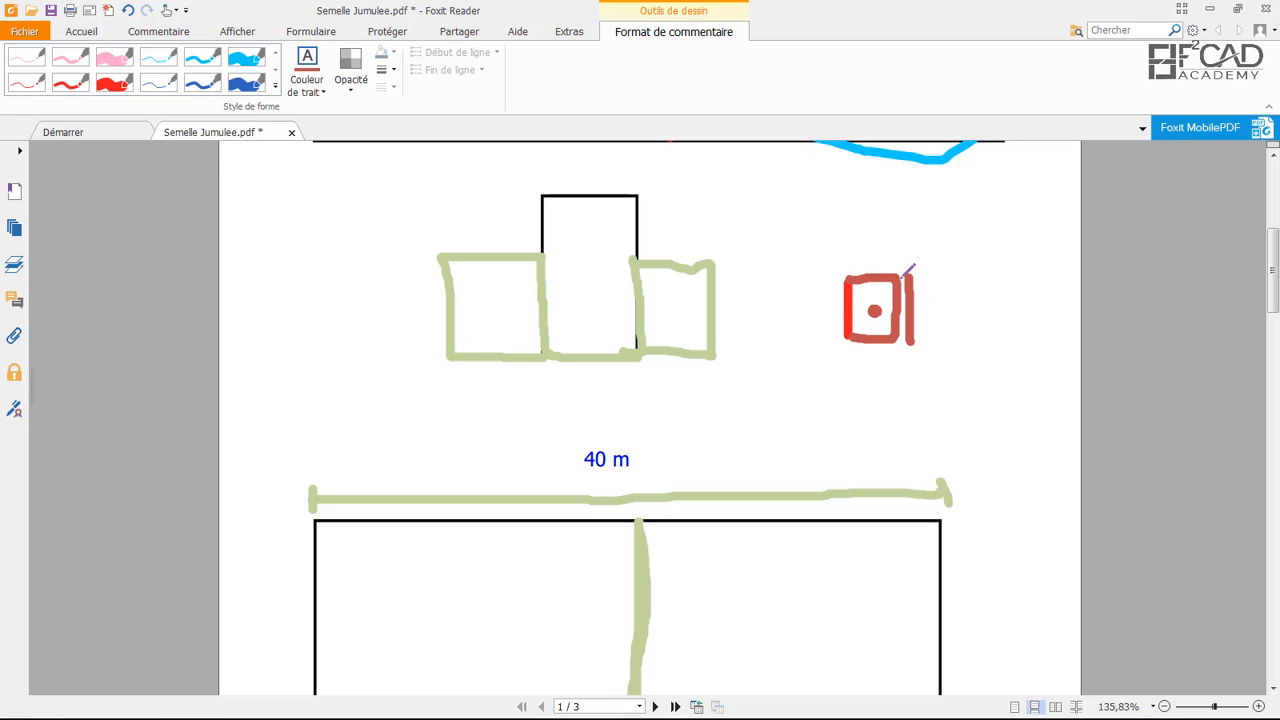
pyautogui.moveTo(911, 275)
pyautogui.mouseDown()
pyautogui.moveTo(960, 276)
pyautogui.moveTo(960, 325)
pyautogui.moveTo(958, 342)
pyautogui.moveTo(908, 342)
pyautogui.mouseUp()
pyautogui.click(929, 307)
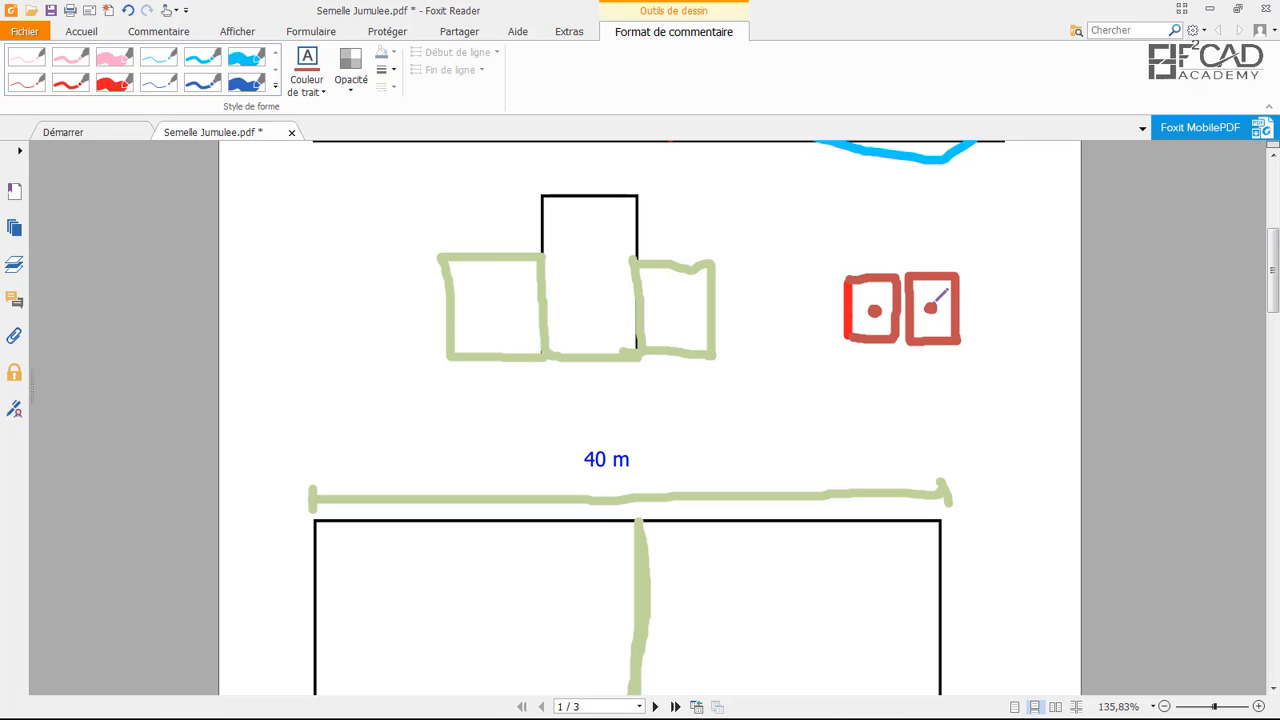
# Draw black dimension lines above both red squares and label each width 20
pyautogui.click(307, 82)
pyautogui.click(311, 137)
pyautogui.moveTo(847, 261)
pyautogui.mouseDown()
pyautogui.moveTo(901, 248)
pyautogui.moveTo(900, 270)
pyautogui.mouseUp()
pyautogui.moveTo(843, 231)
pyautogui.mouseDown()
pyautogui.moveTo(857, 247)
pyautogui.moveTo(876, 226)
pyautogui.moveTo(960, 258)
pyautogui.mouseUp()
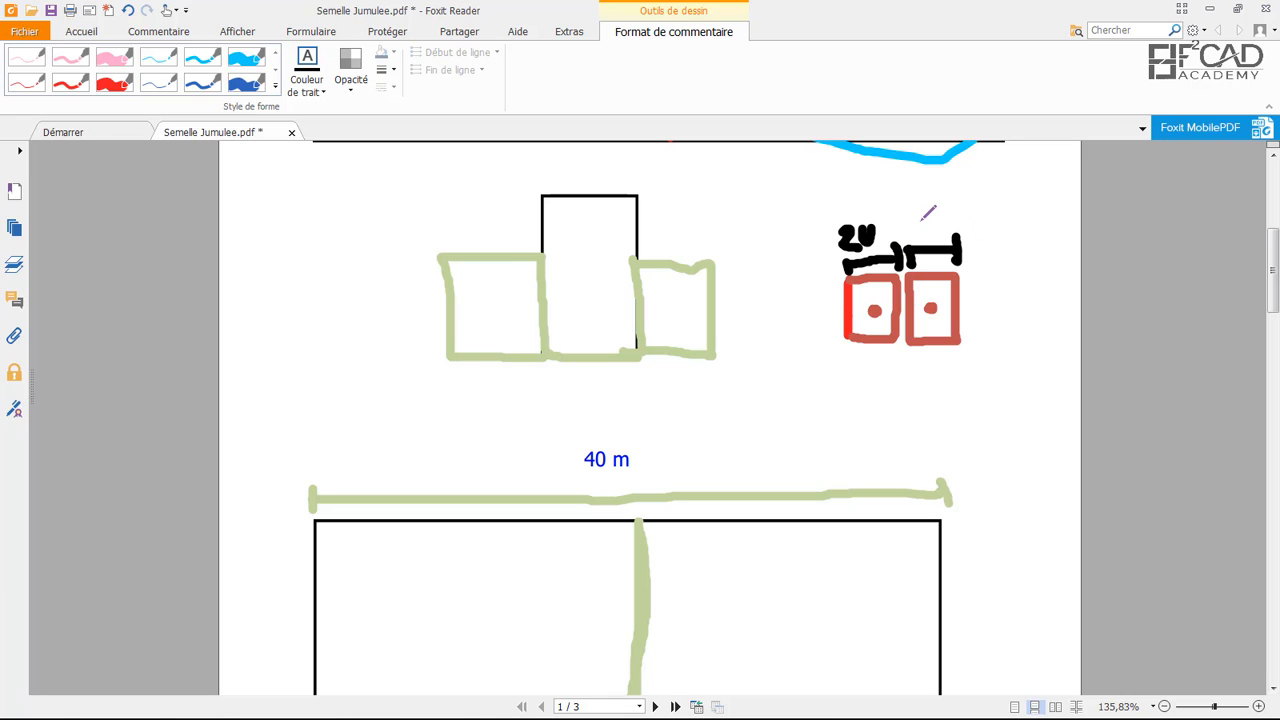
pyautogui.moveTo(922, 218)
pyautogui.mouseDown()
pyautogui.moveTo(920, 236)
pyautogui.moveTo(938, 222)
pyautogui.moveTo(952, 230)
pyautogui.moveTo(958, 214)
pyautogui.mouseUp()
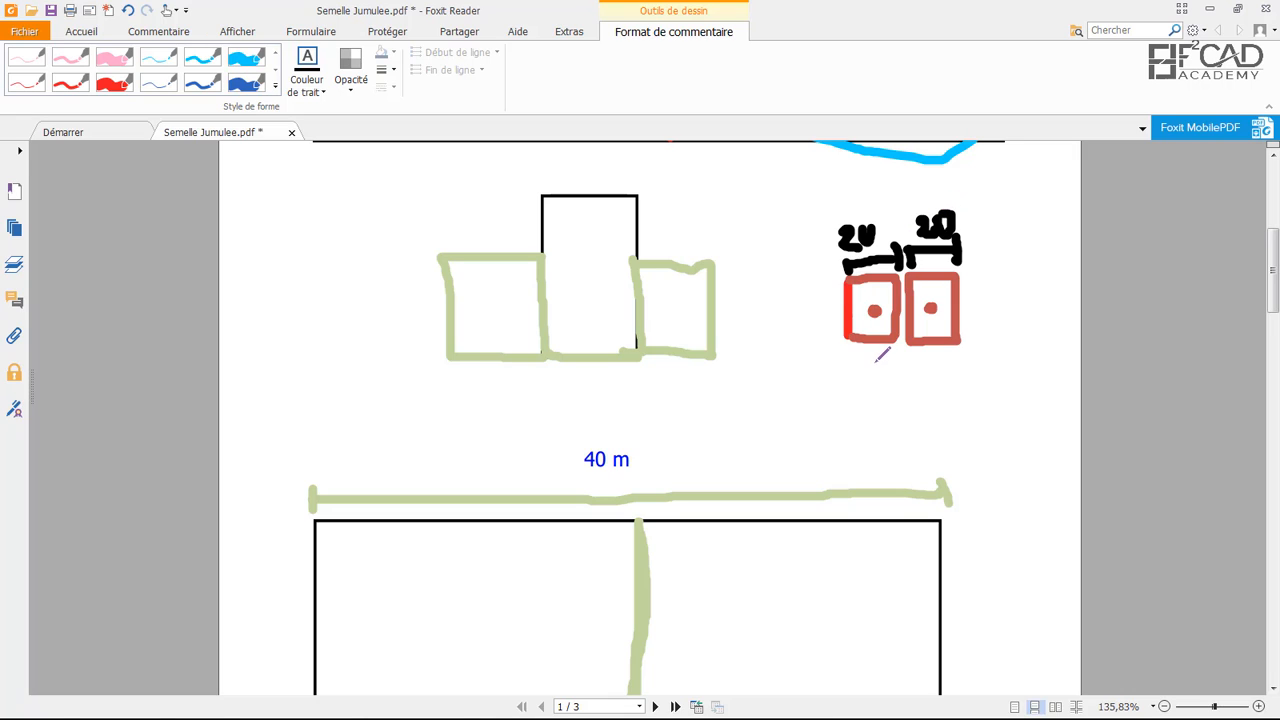
# Draw black leader lines from the two square centres labelled 5 and 6, and write "23 cm" beside them
pyautogui.moveTo(880, 292)
pyautogui.mouseDown()
pyautogui.moveTo(866, 384)
pyautogui.moveTo(846, 405)
pyautogui.mouseUp()
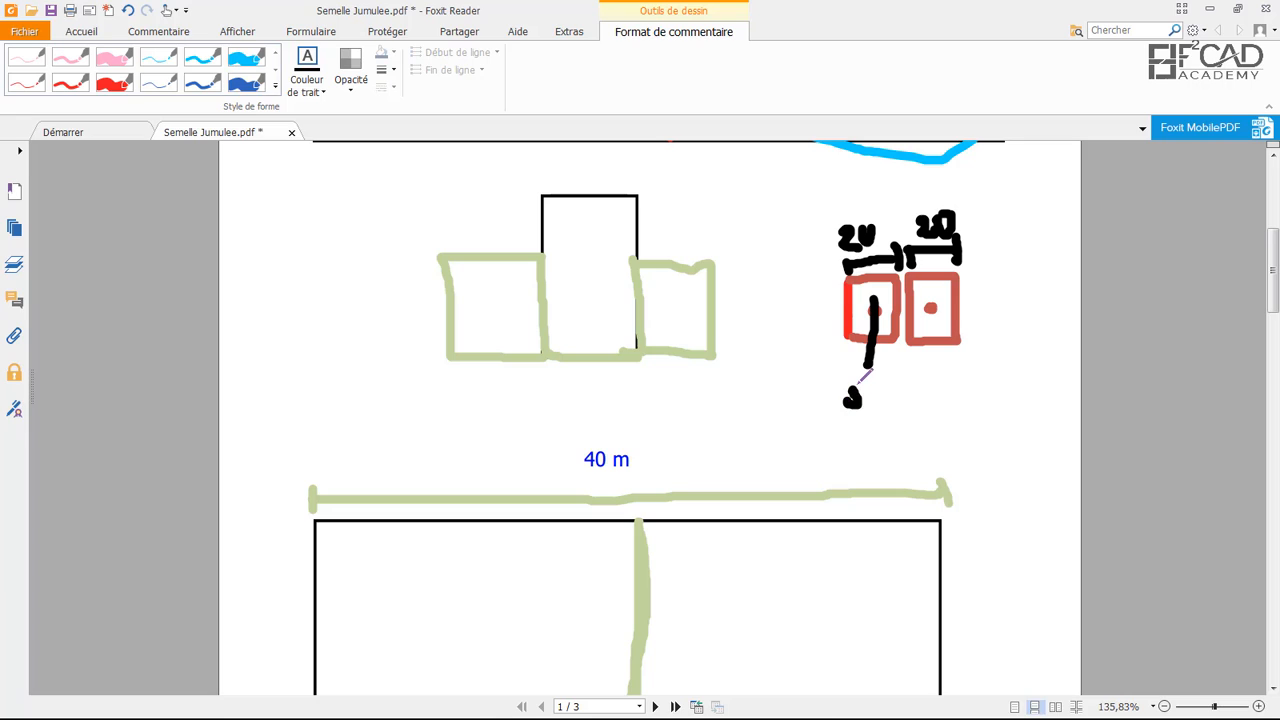
pyautogui.moveTo(941, 300)
pyautogui.mouseDown()
pyautogui.moveTo(926, 405)
pyautogui.moveTo(938, 408)
pyautogui.moveTo(927, 398)
pyautogui.mouseUp()
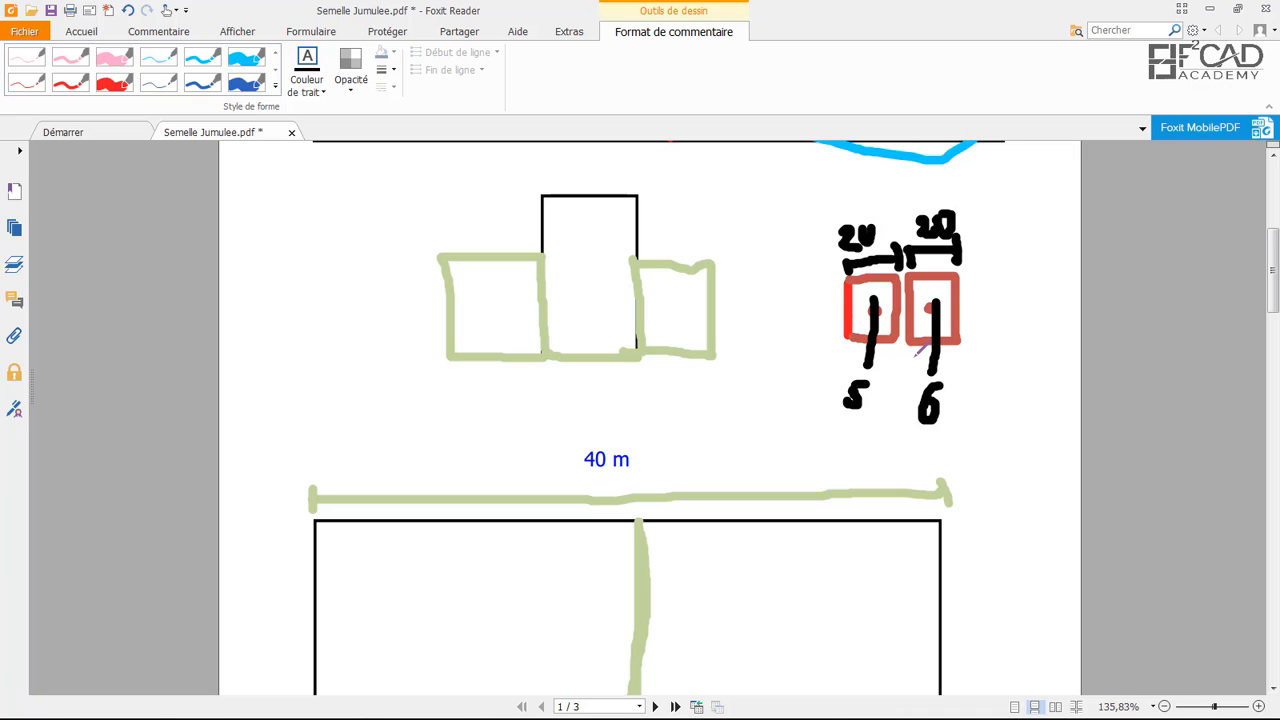
pyautogui.moveTo(987, 358)
pyautogui.mouseDown()
pyautogui.moveTo(1004, 381)
pyautogui.moveTo(1026, 358)
pyautogui.moveTo(1016, 380)
pyautogui.moveTo(1058, 380)
pyautogui.moveTo(1074, 362)
pyautogui.moveTo(1094, 372)
pyautogui.mouseUp()
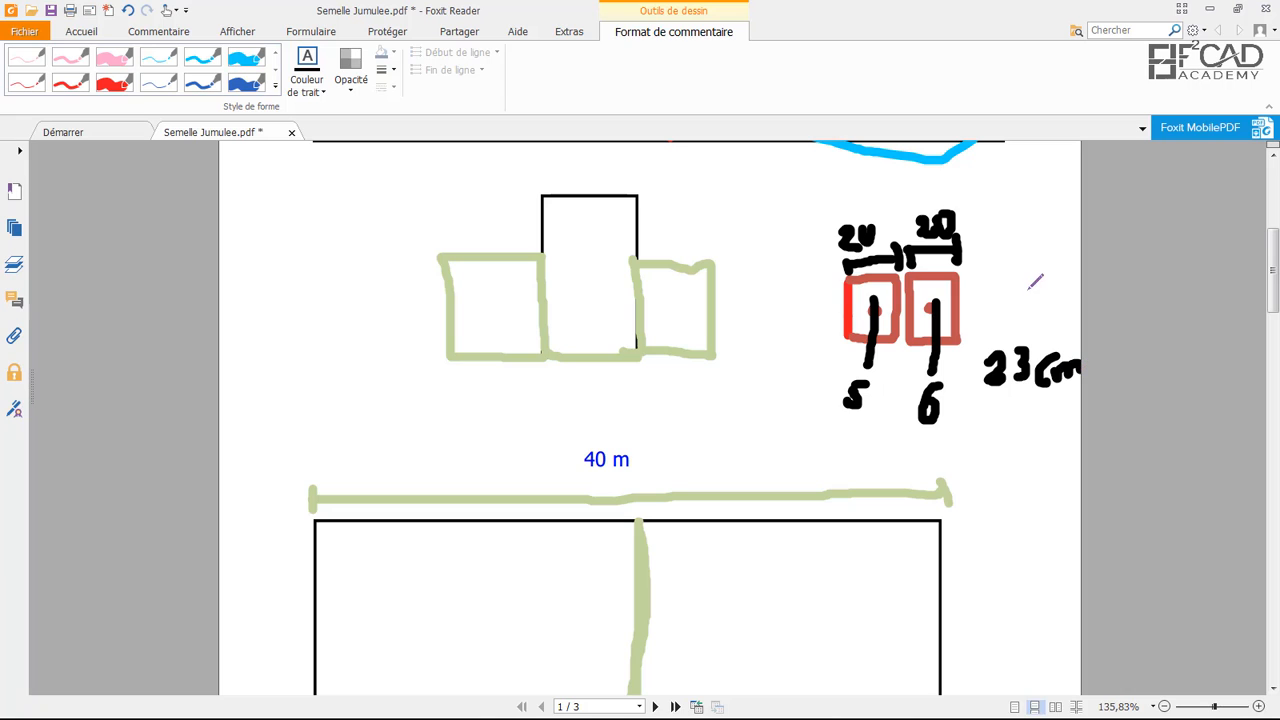
# Switch to Robot and, in the horizontal (Y) construction lines, select axis 5 as the base for one repetition
pyautogui.click(418, 705)
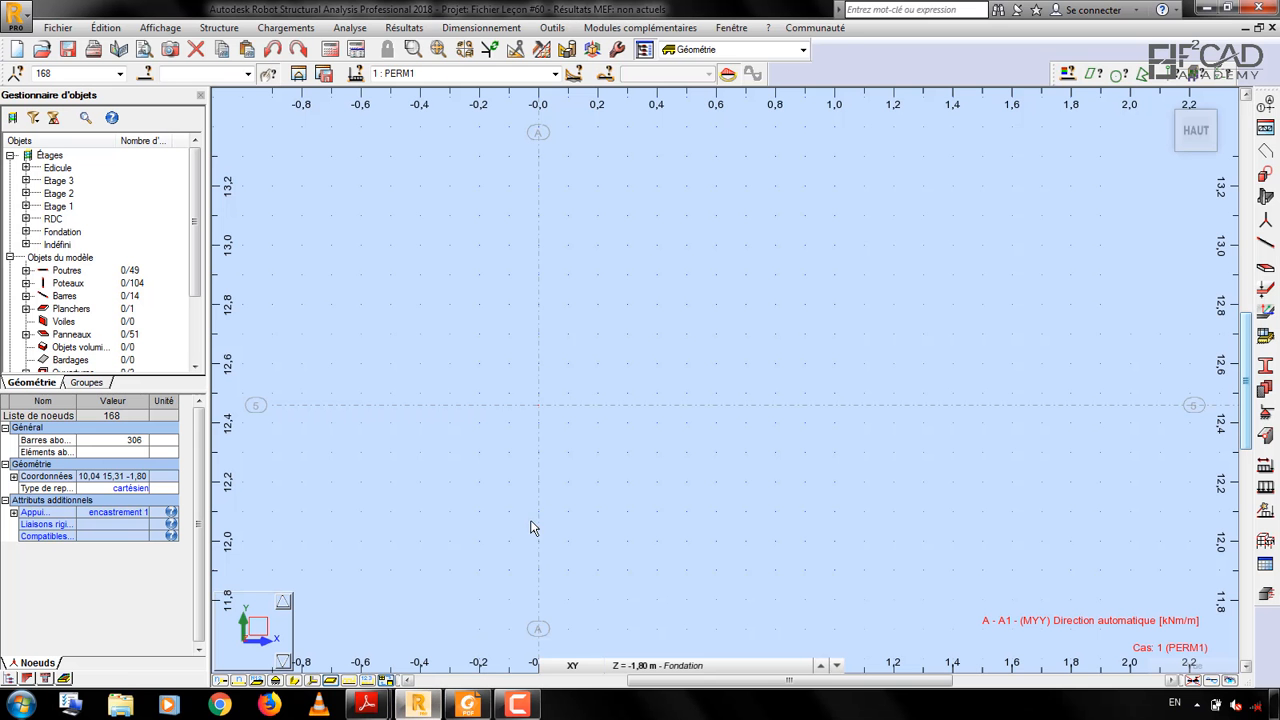
pyautogui.click(1265, 128)
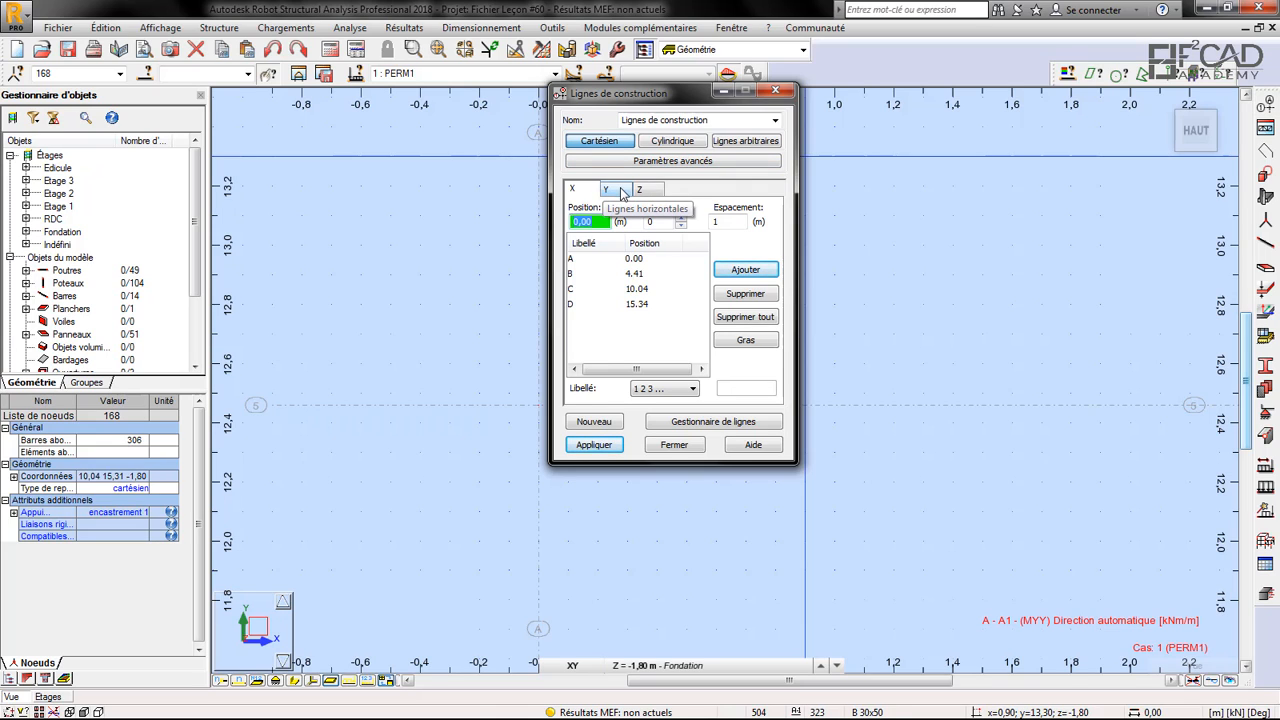
pyautogui.click(604, 190)
pyautogui.click(576, 324)
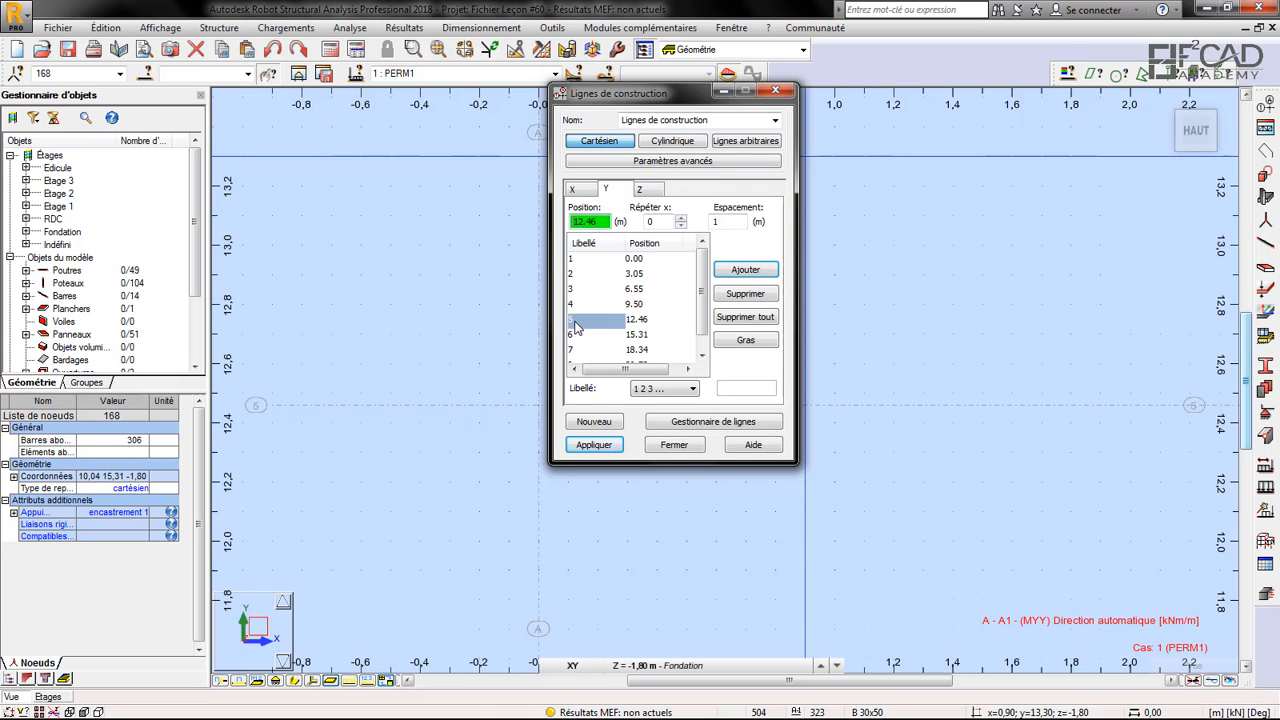
pyautogui.click(652, 222)
pyautogui.write('1')
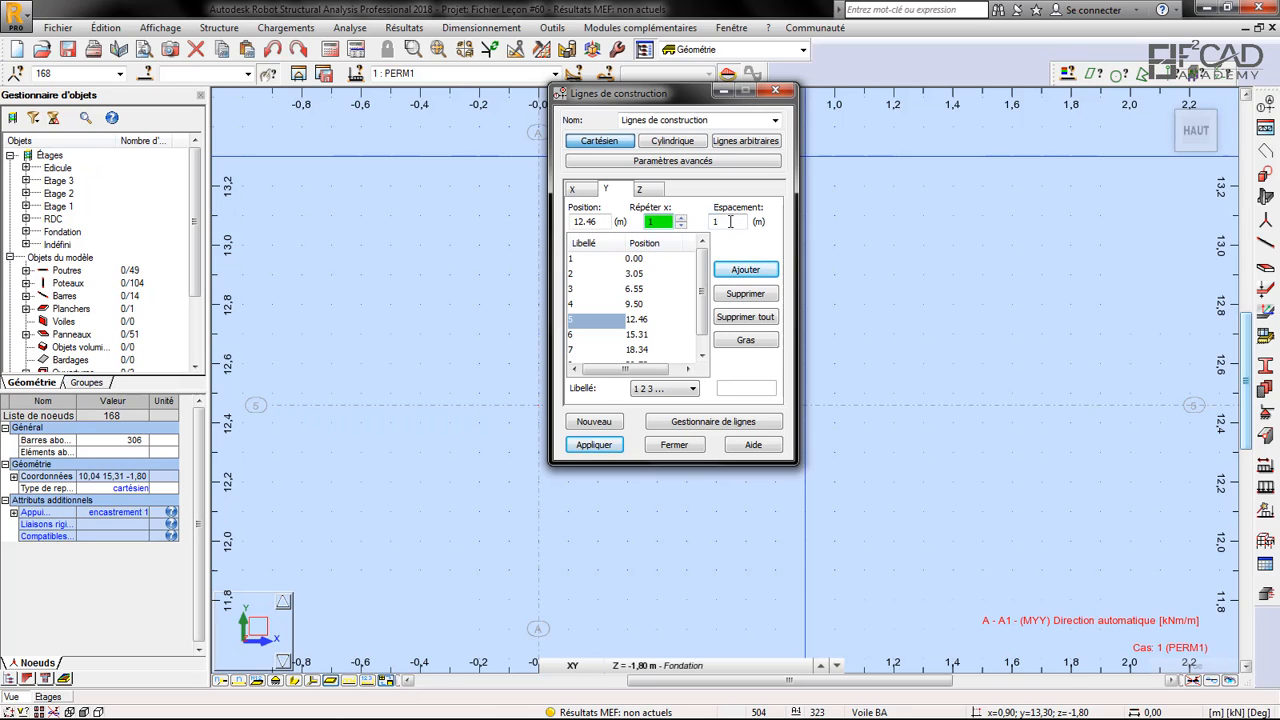
# Add a horizontal construction line spaced 0.23 m from axis 5 and apply the updated axis grid
pyautogui.click(730, 222)
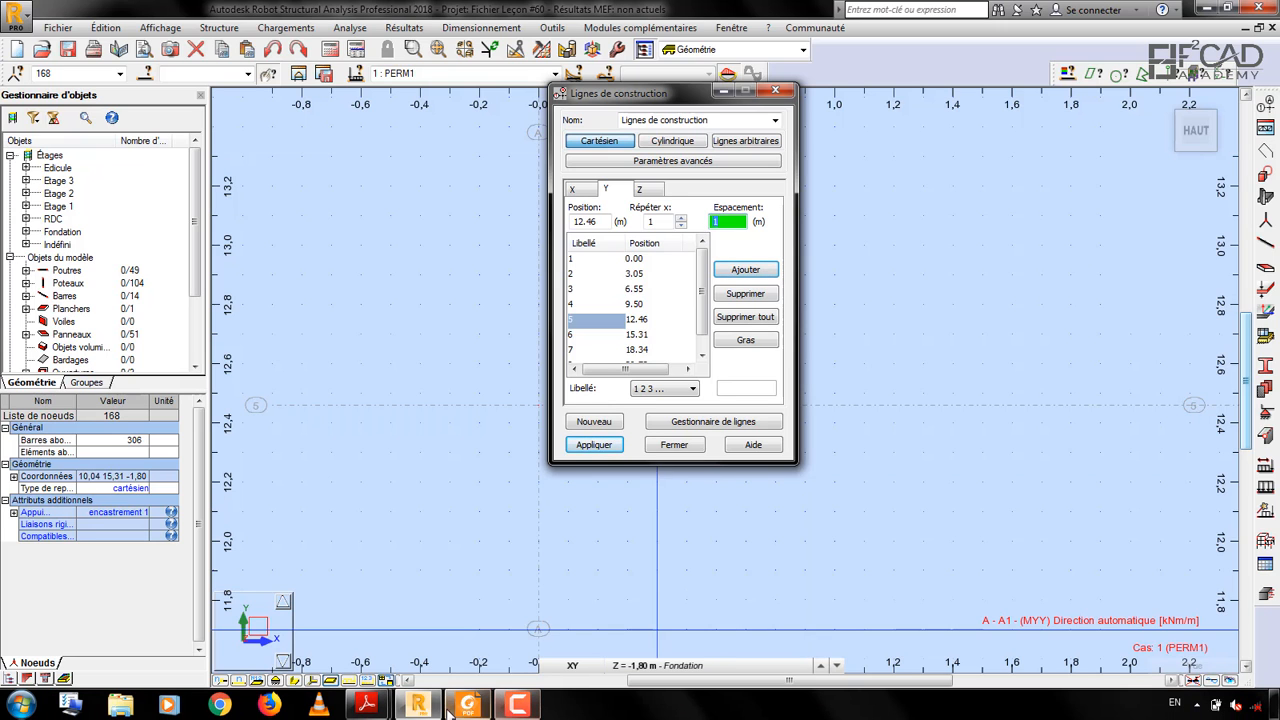
pyautogui.click(467, 705)
pyautogui.click(467, 705)
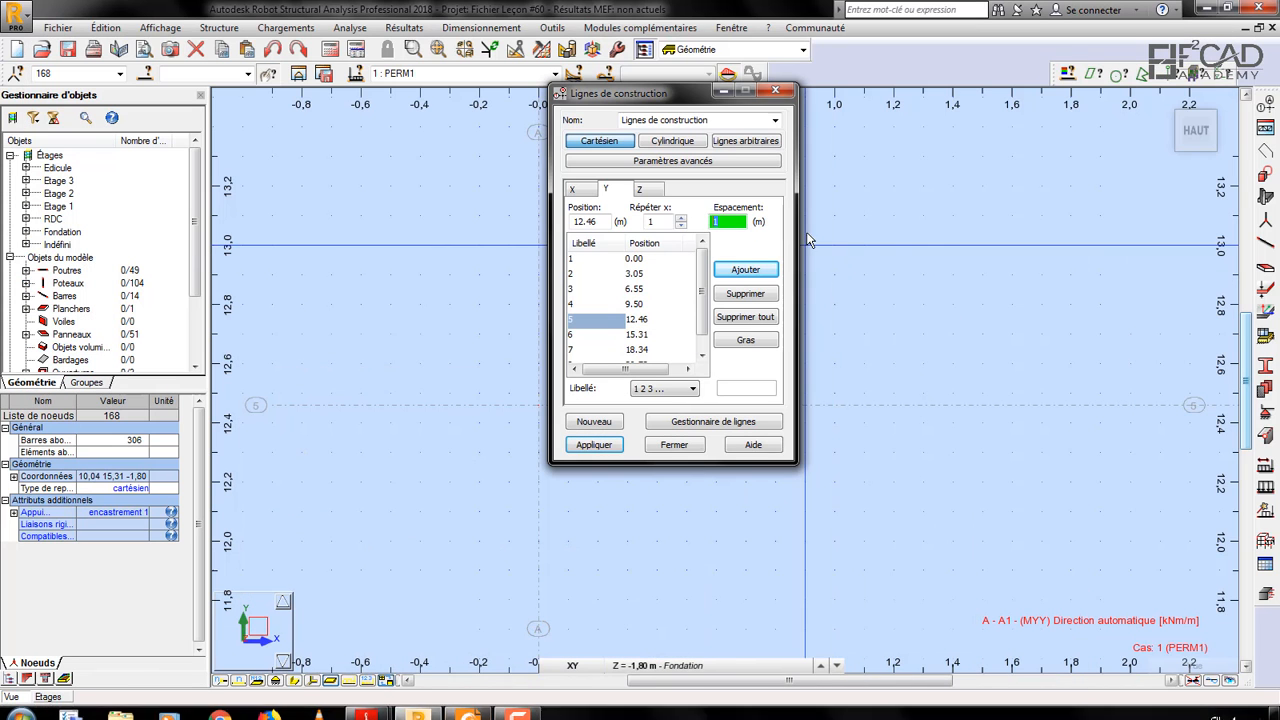
pyautogui.write('0.23')
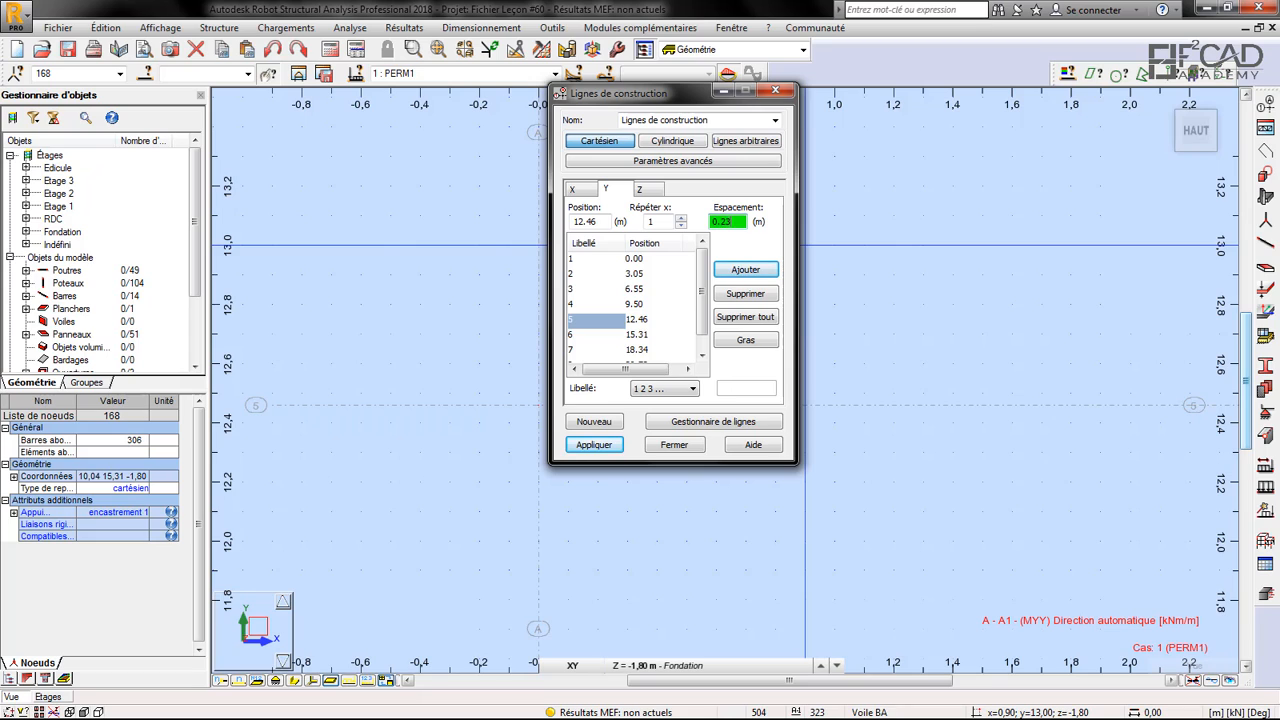
pyautogui.click(765, 270)
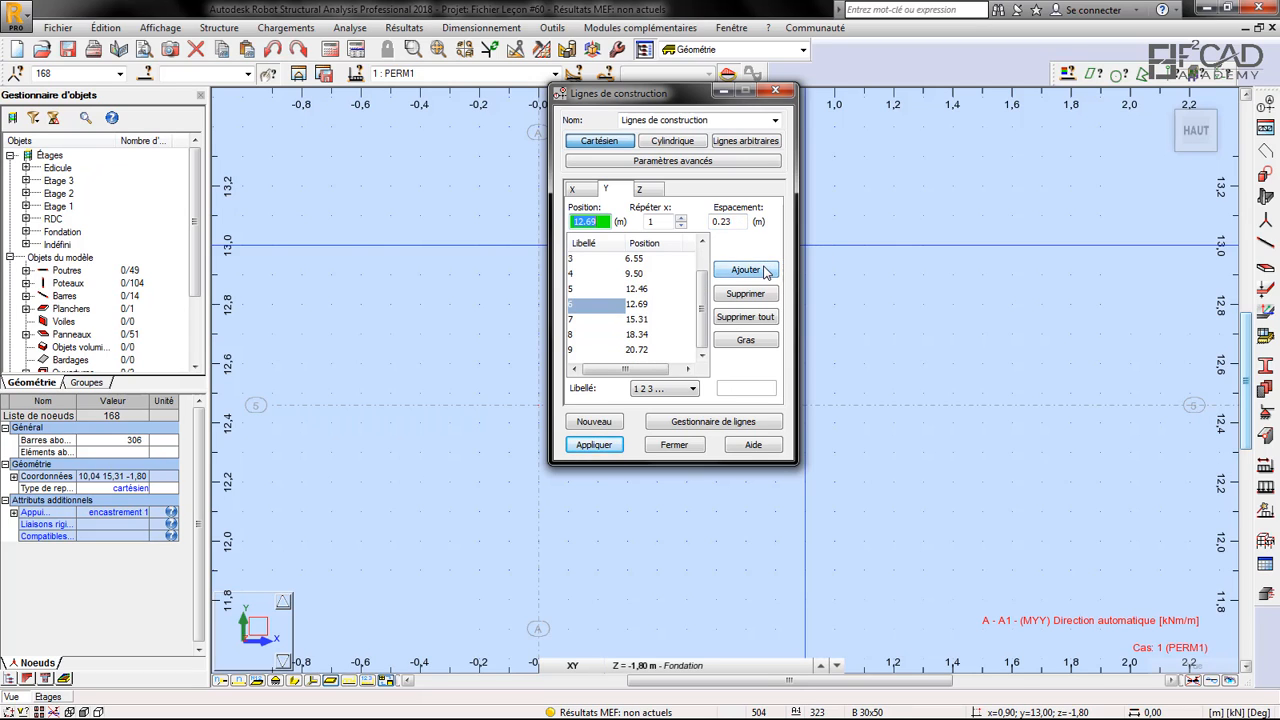
pyautogui.click(605, 448)
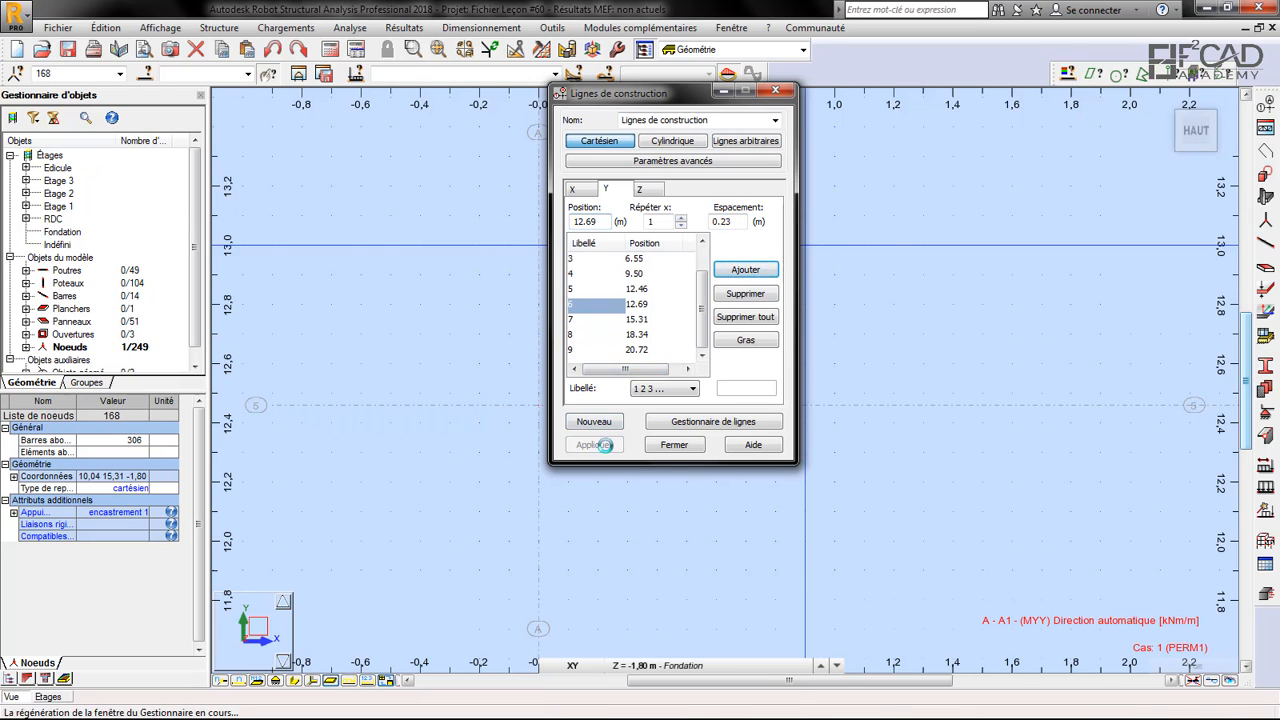
pyautogui.click(675, 445)
# Start a new column definition and set its type to reinforced concrete (Poteau BA)
pyautogui.scroll(5, 598, 358)
pyautogui.scroll(4, 598, 358)
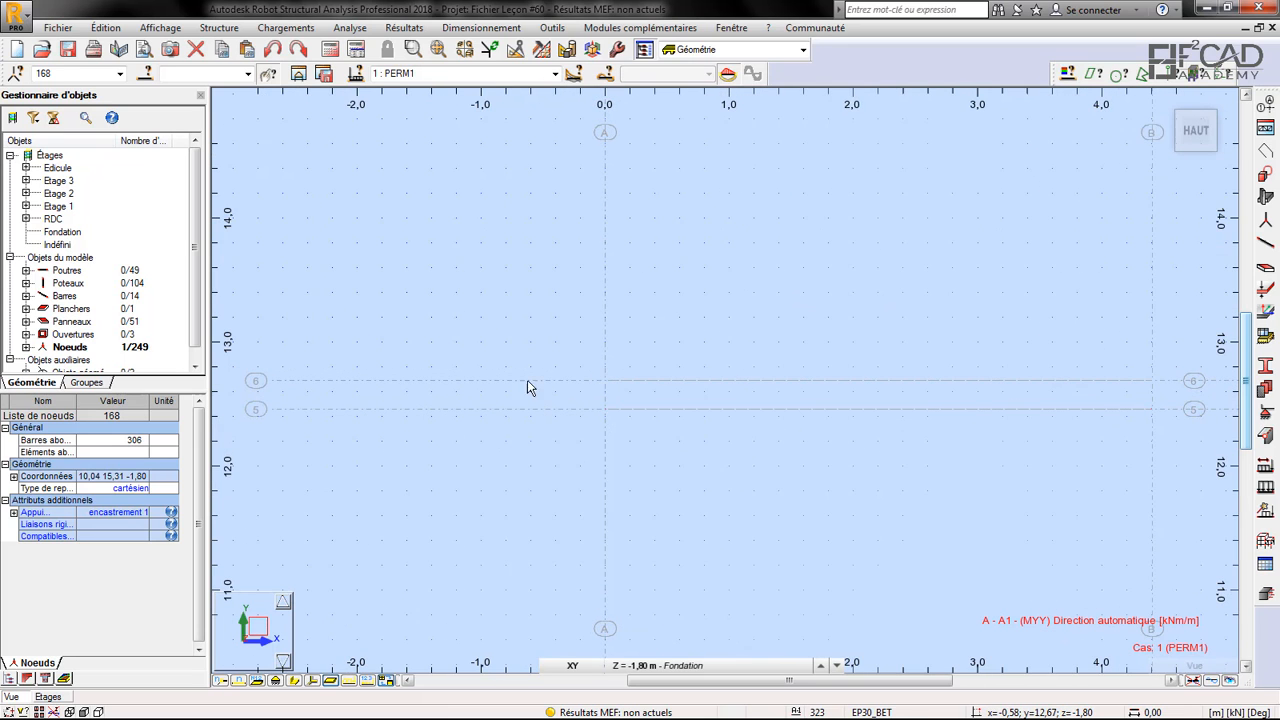
pyautogui.scroll(3, 527, 380)
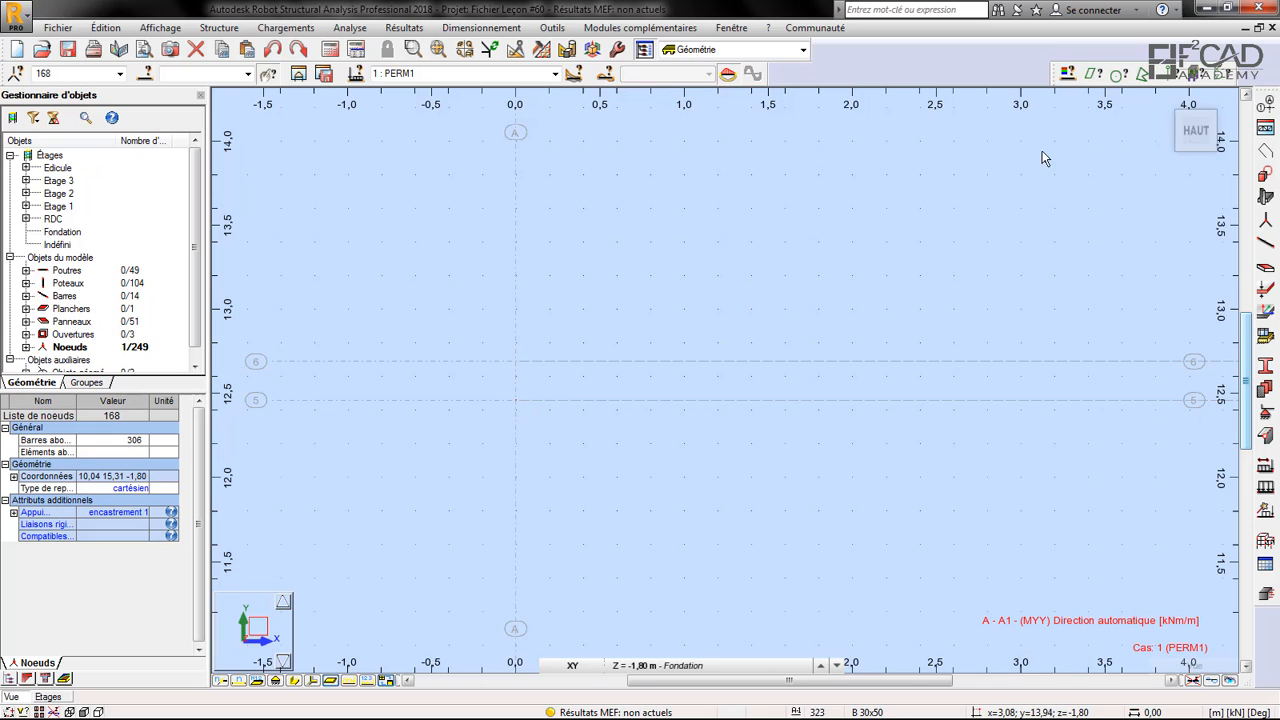
pyautogui.click(1266, 196)
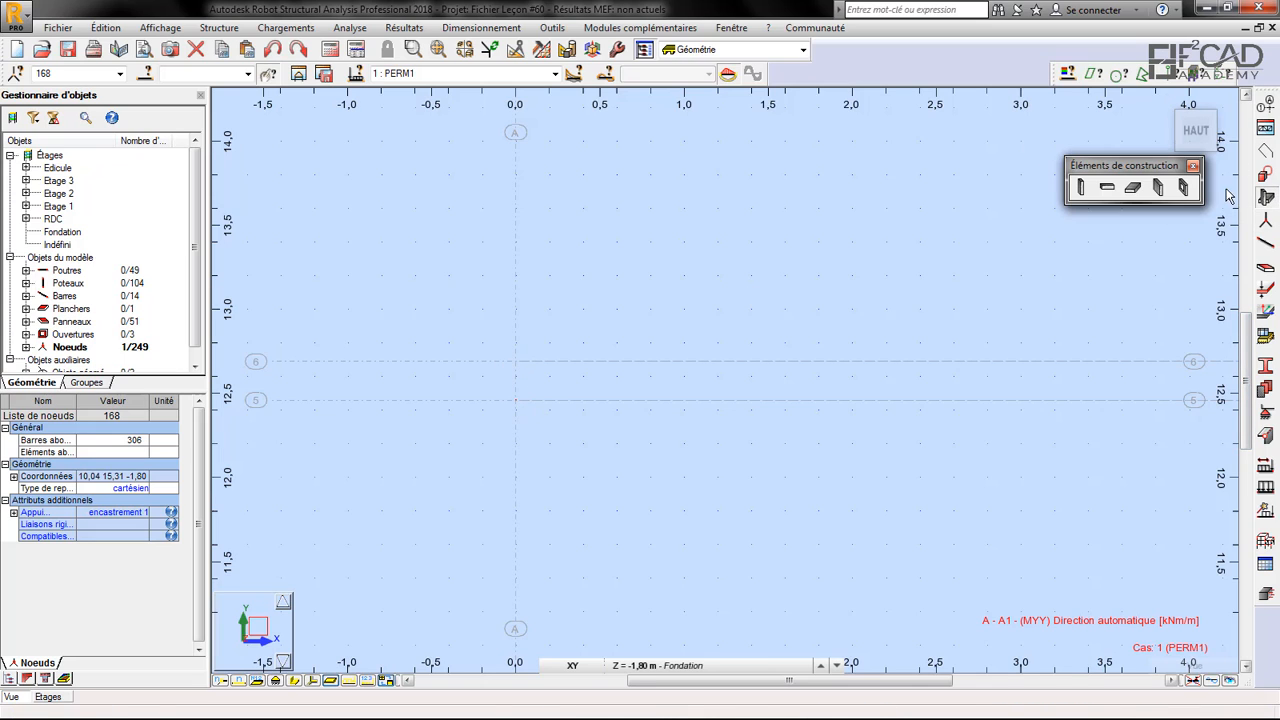
pyautogui.click(1083, 192)
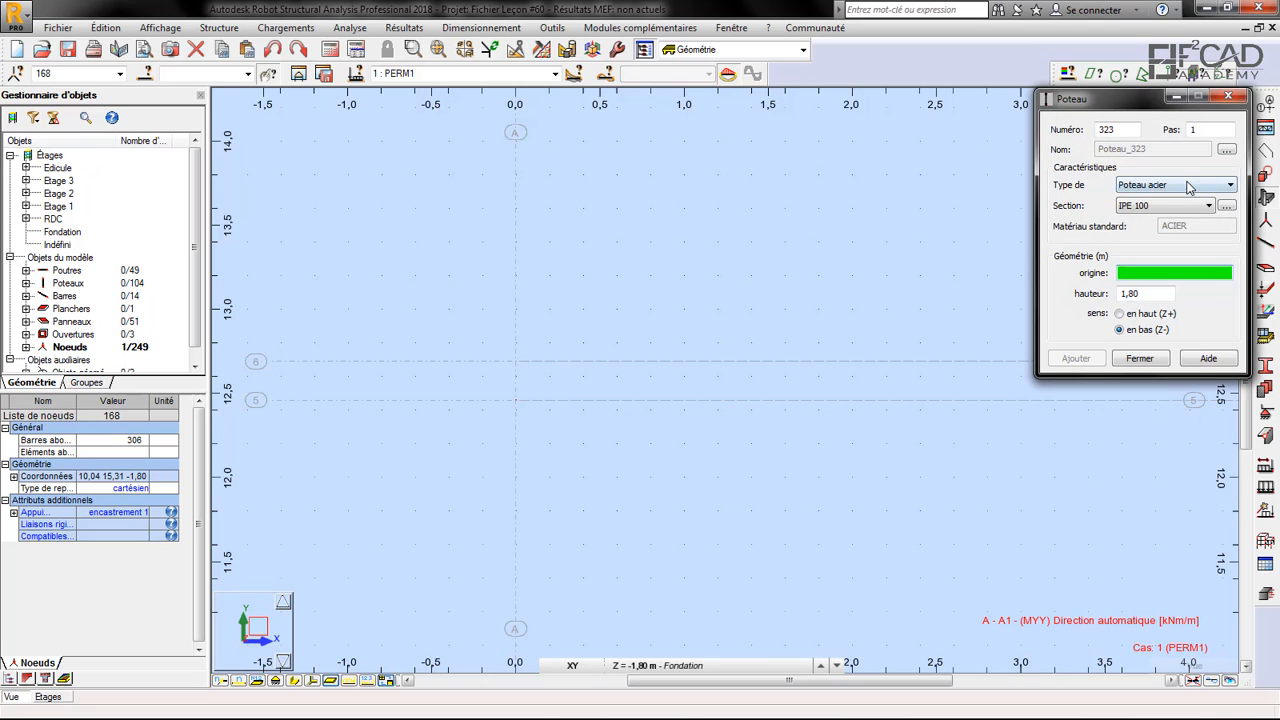
pyautogui.click(1188, 186)
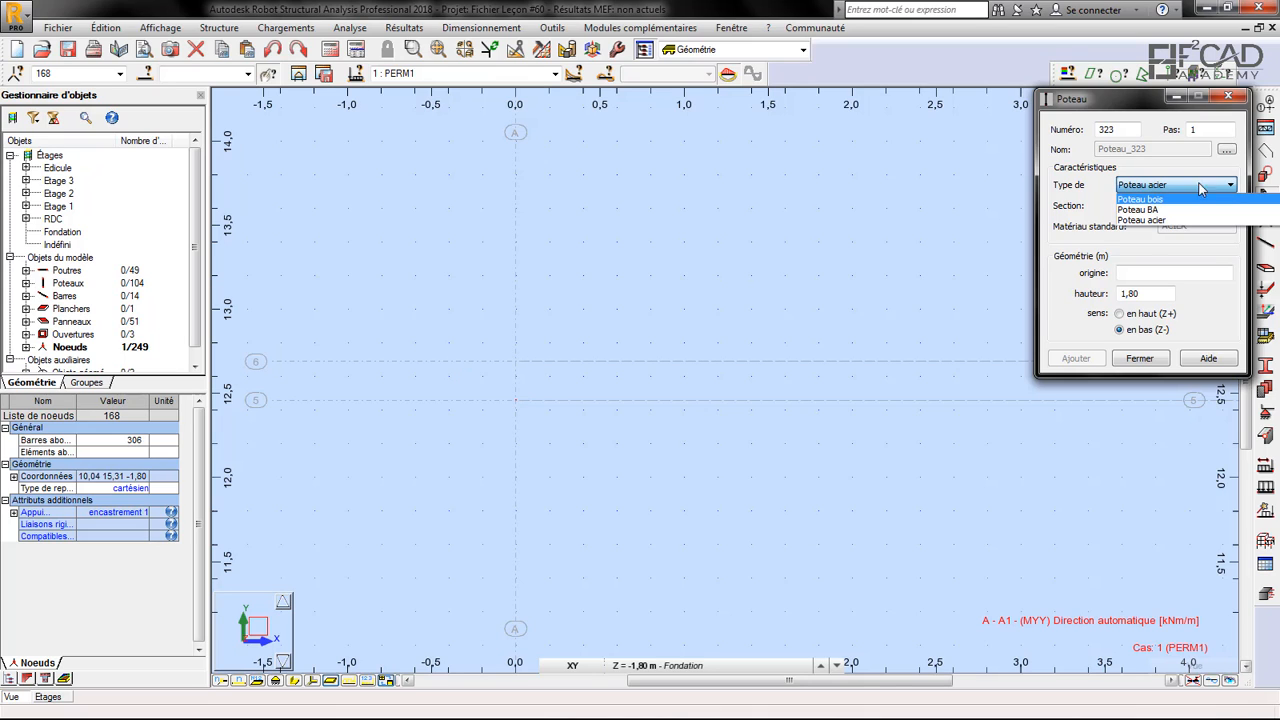
pyautogui.click(1170, 210)
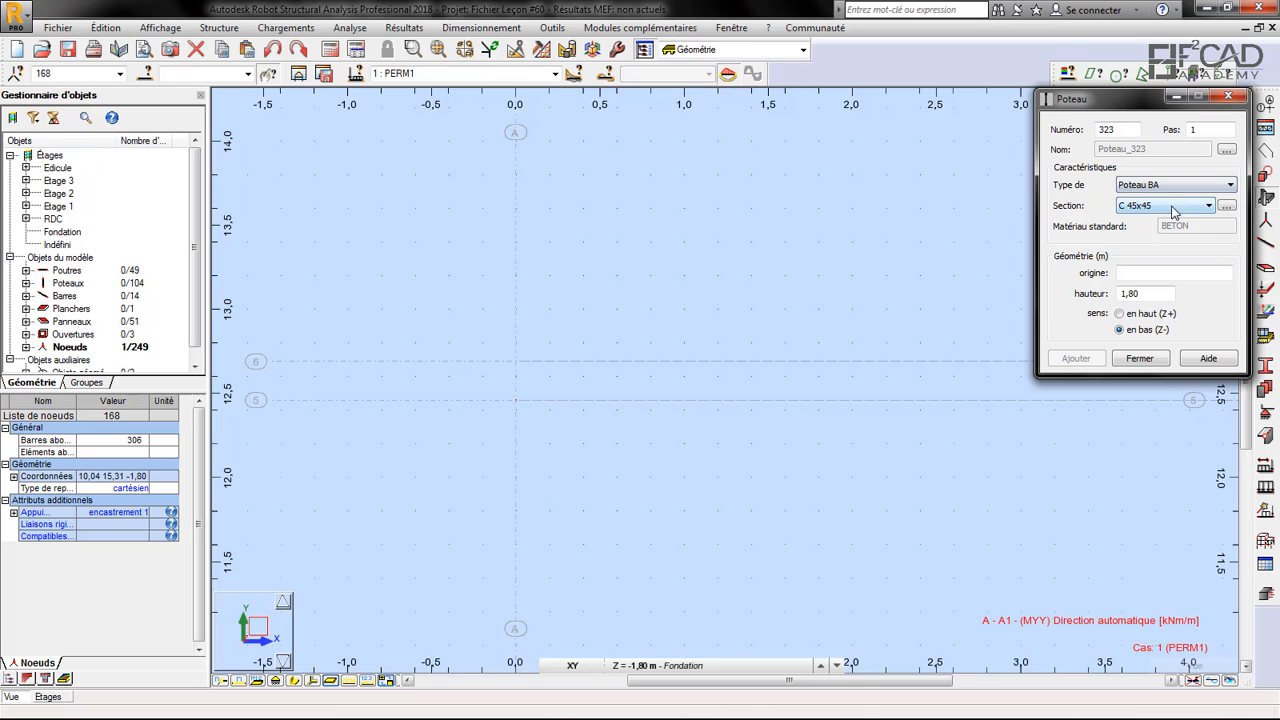
# Create a rectangular column section C R20x40 with b 20 cm and h 40 cm, then close the column definition
pyautogui.click(1227, 205)
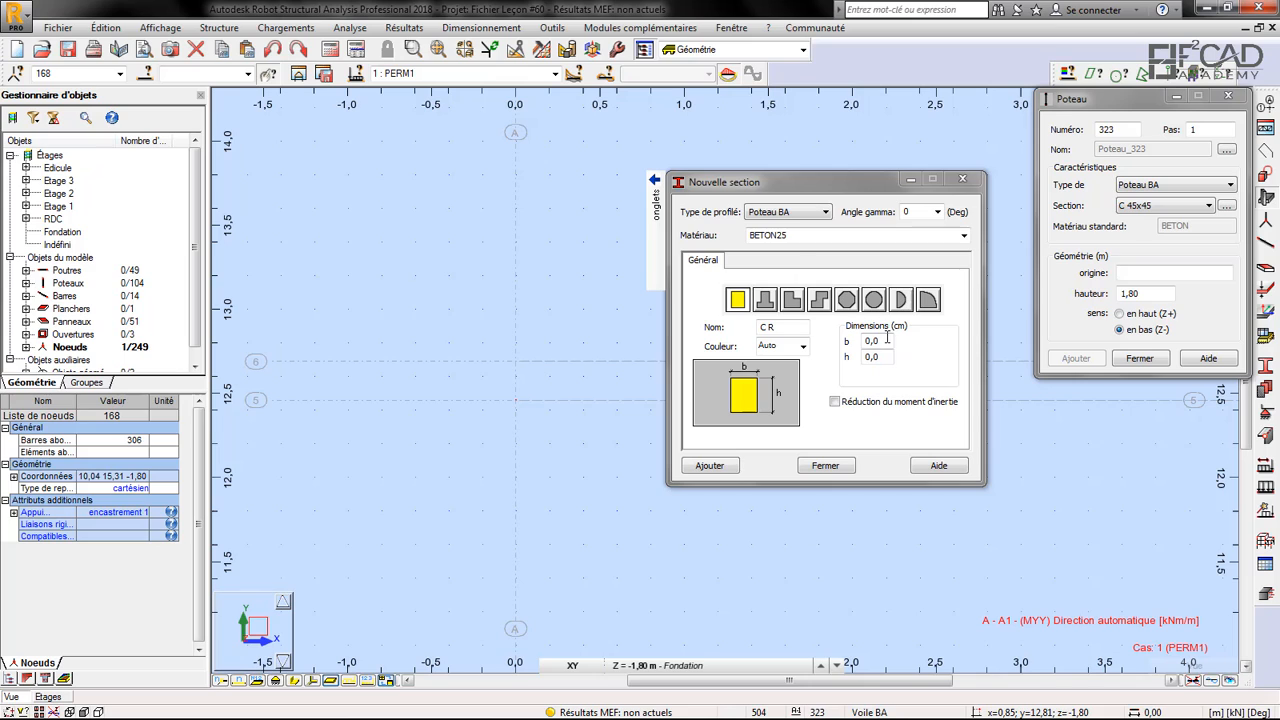
pyautogui.moveTo(886, 340); pyautogui.dragTo(838, 372)
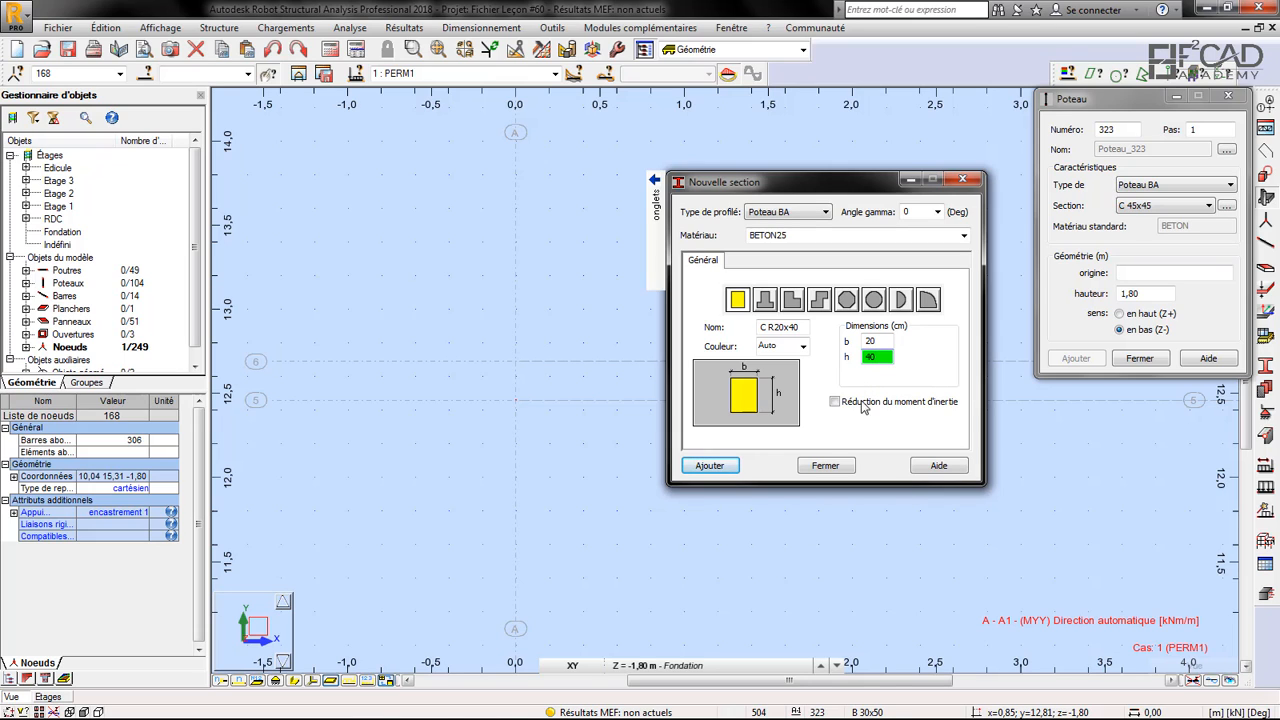
pyautogui.click(706, 471)
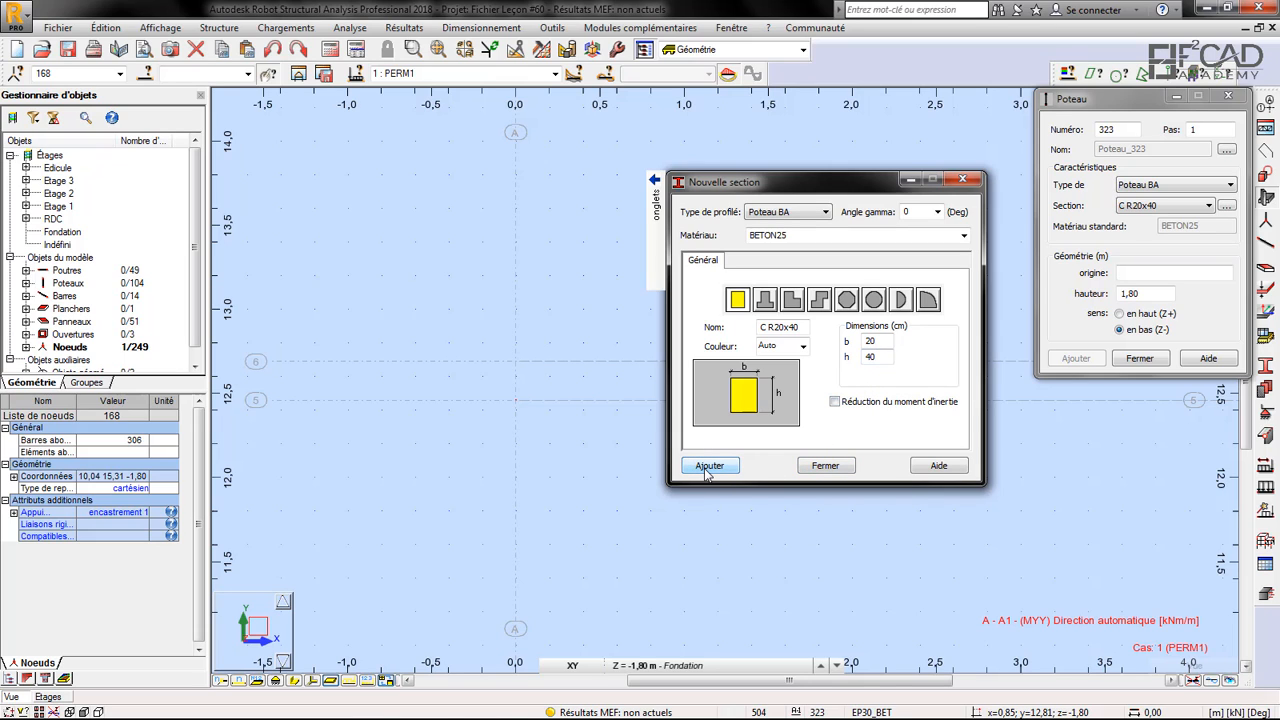
pyautogui.click(826, 466)
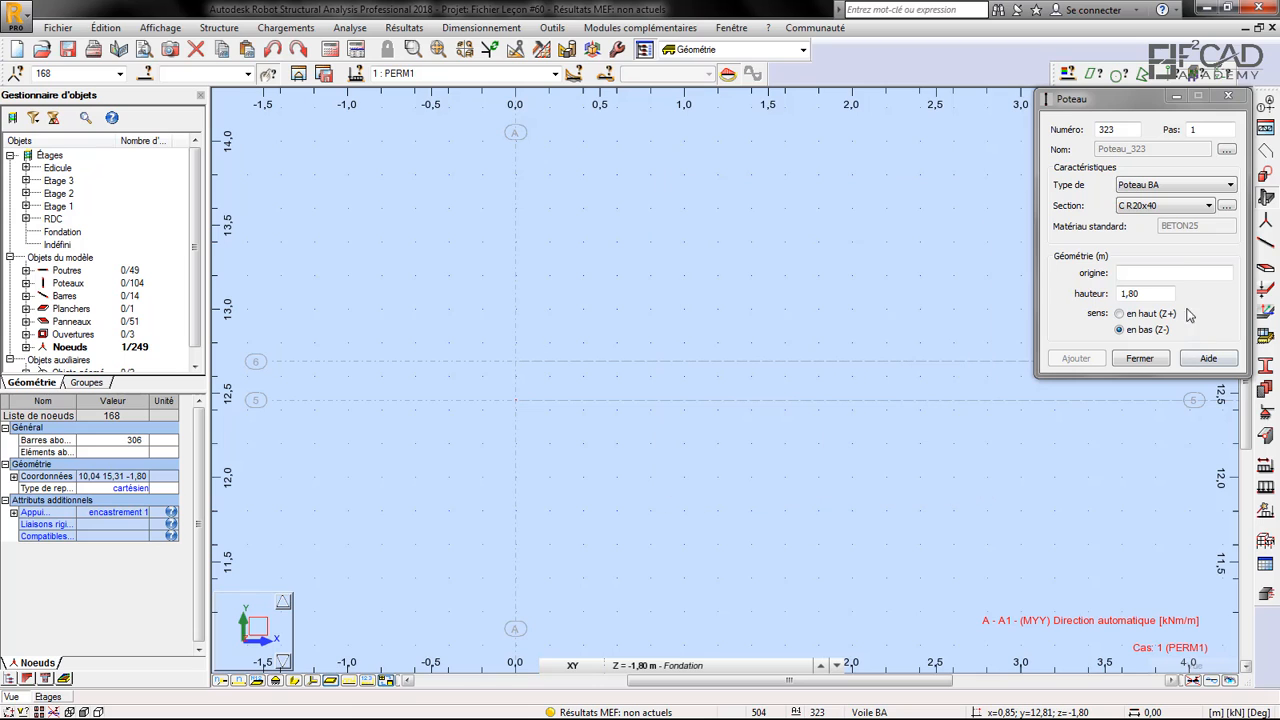
pyautogui.click(1169, 272)
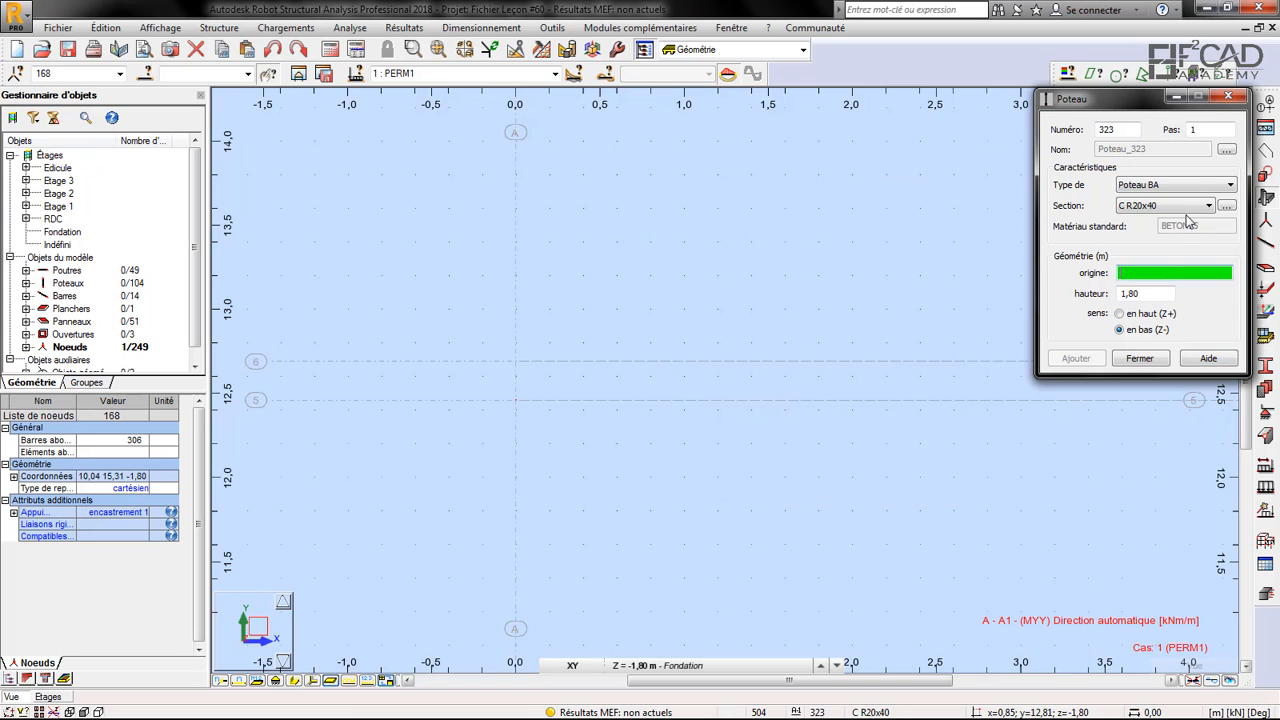
pyautogui.click(1228, 96)
# In the 3D view, change the section of the existing foundation column at the intersection of axes A and 5
pyautogui.click(1164, 101)
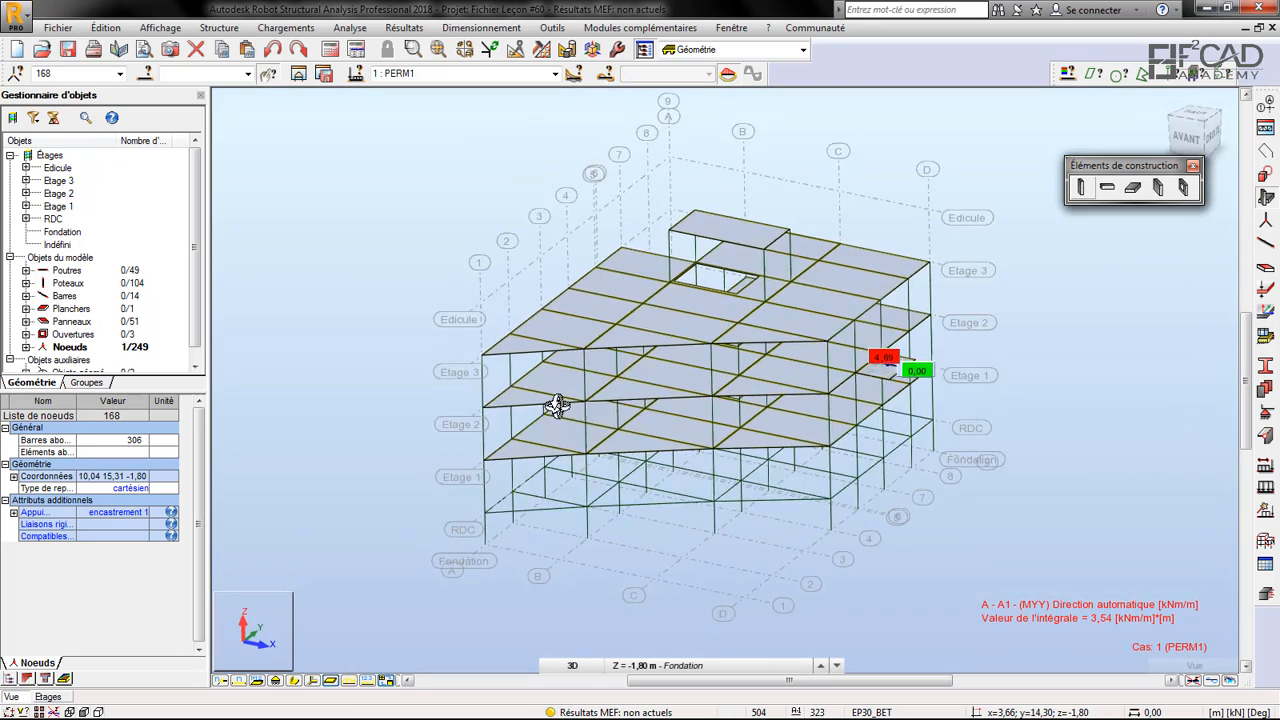
pyautogui.scroll(3, 543, 463)
pyautogui.scroll(-3, 676, 480)
pyautogui.scroll(5, 705, 545)
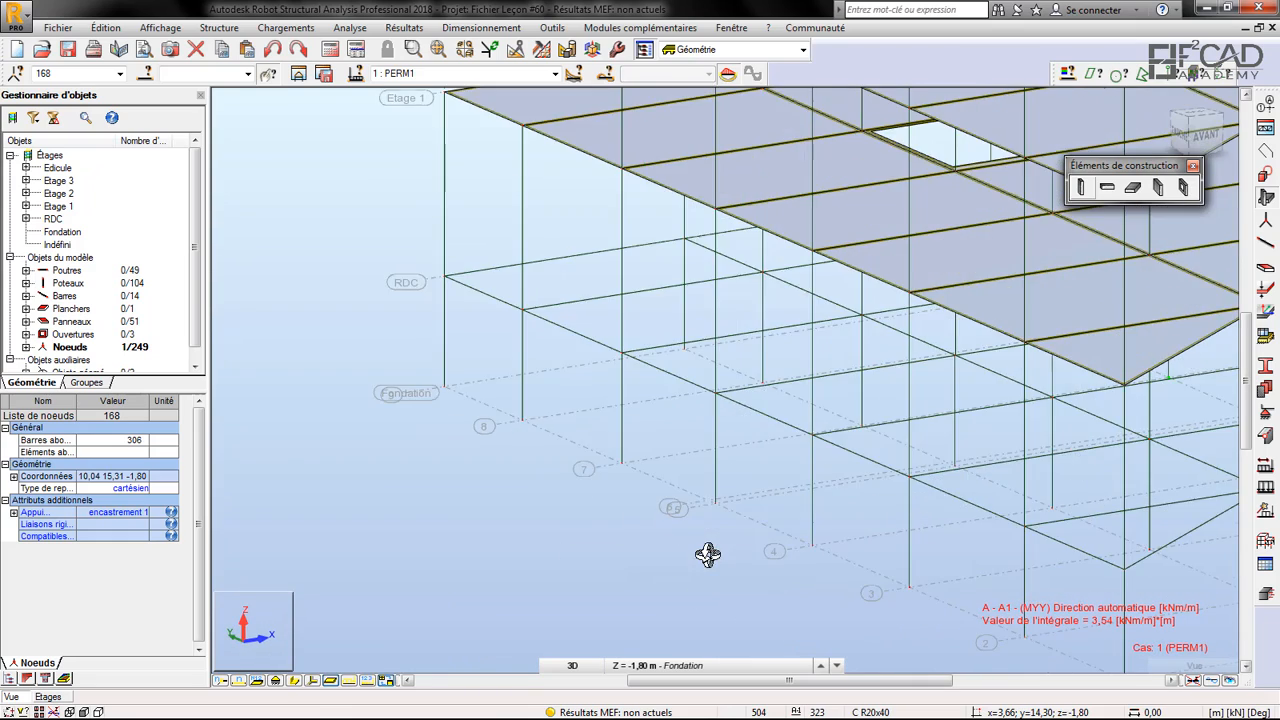
pyautogui.rightClick(780, 393)
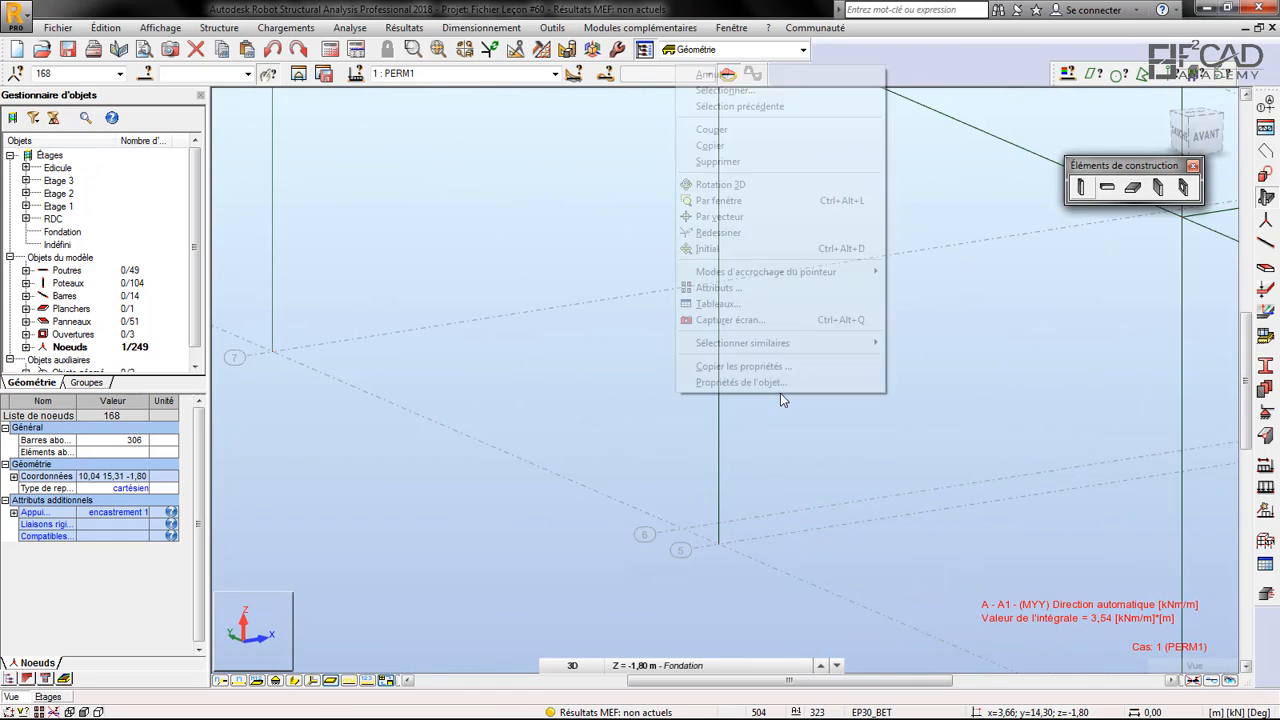
pyautogui.click(745, 91)
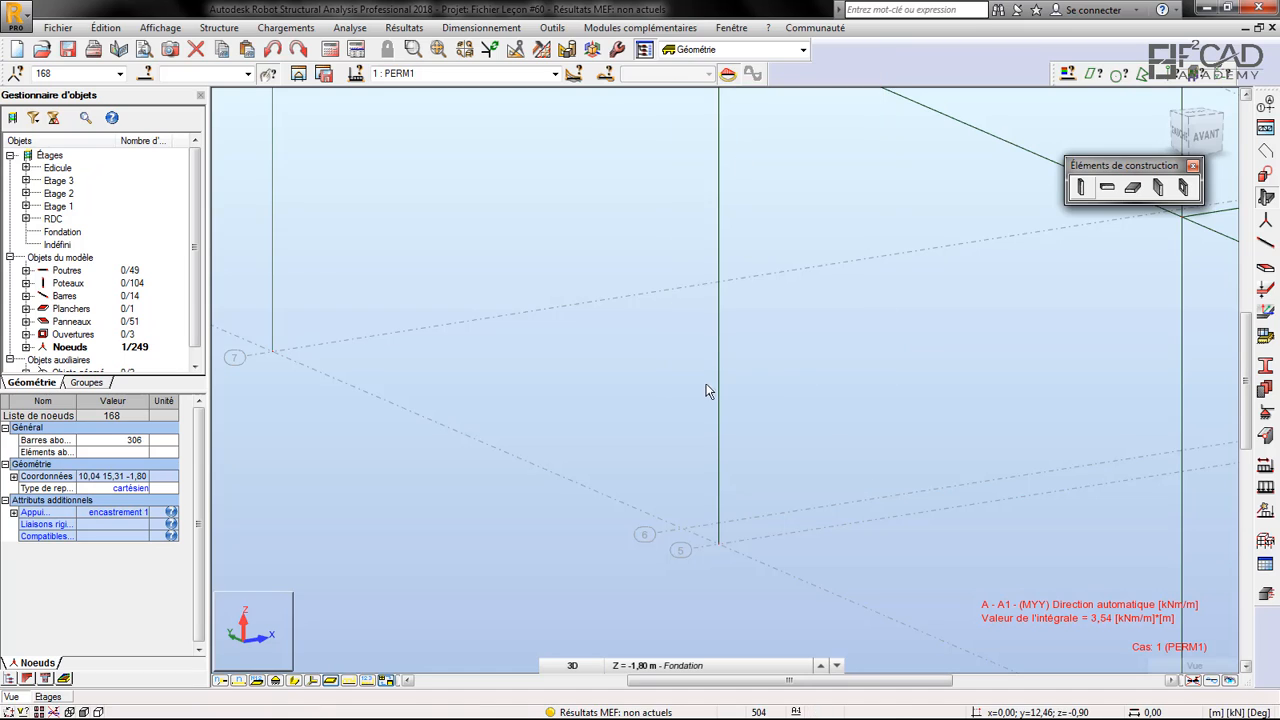
pyautogui.click(718, 389)
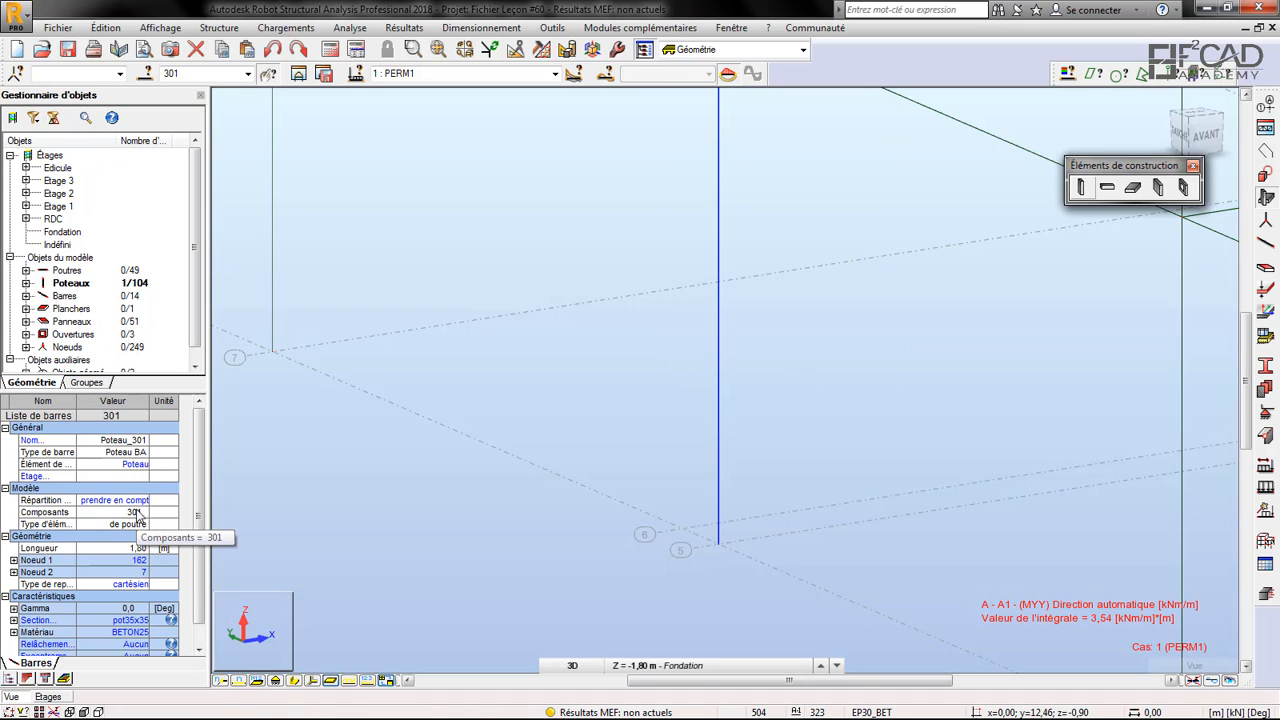
pyautogui.click(139, 622)
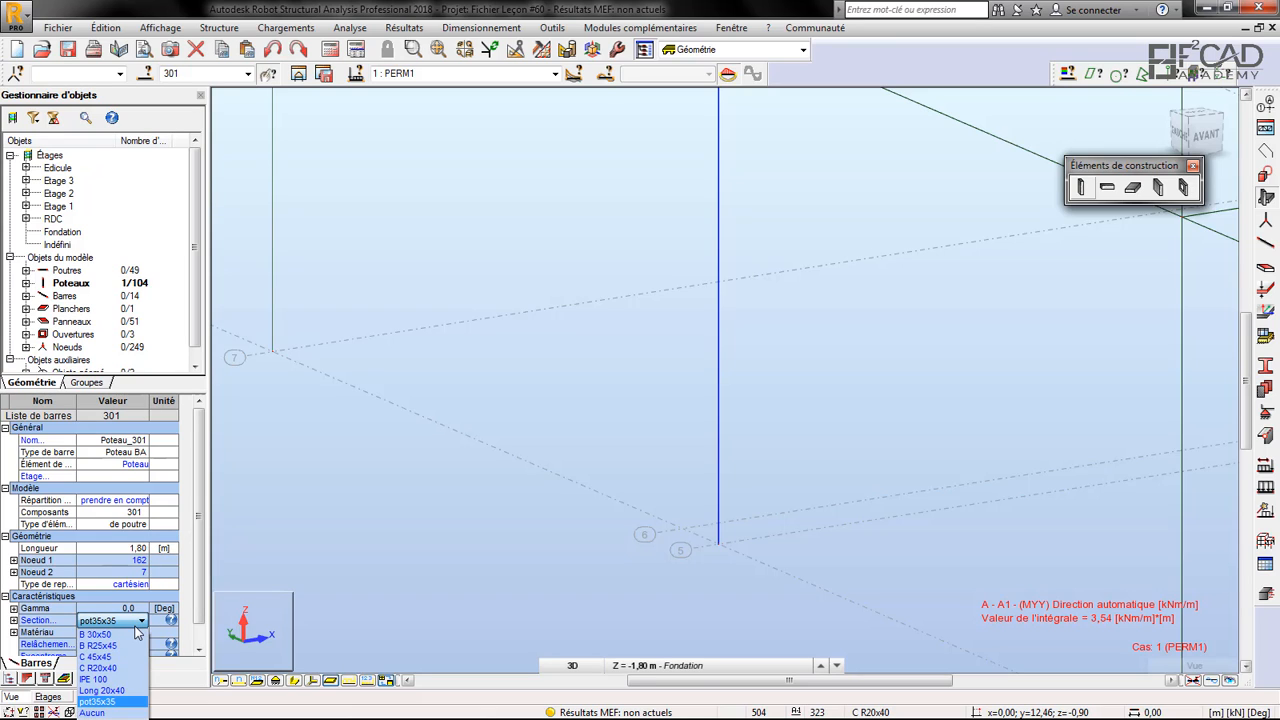
pyautogui.click(100, 679)
pyautogui.press('Escape')
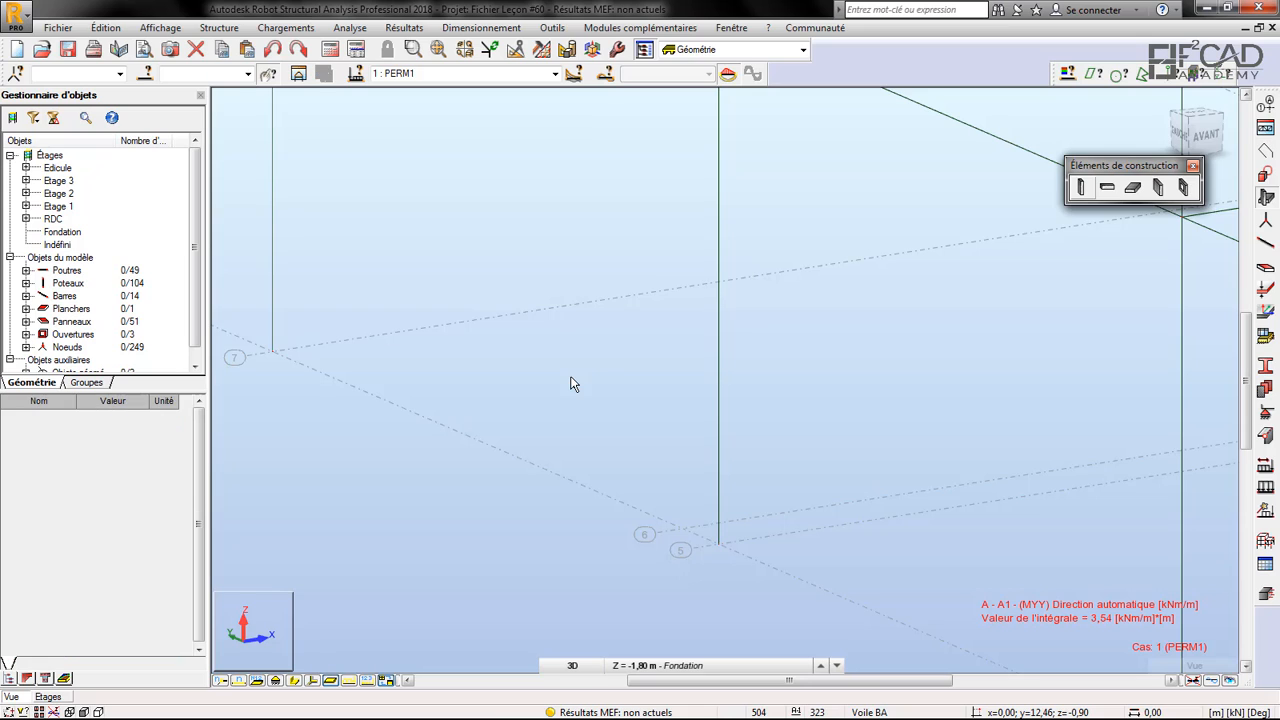
# Place a C R20x40 column 1.80 m high, directed upward (Z+), at the foundation intersection of axes A and 6
pyautogui.click(1081, 188)
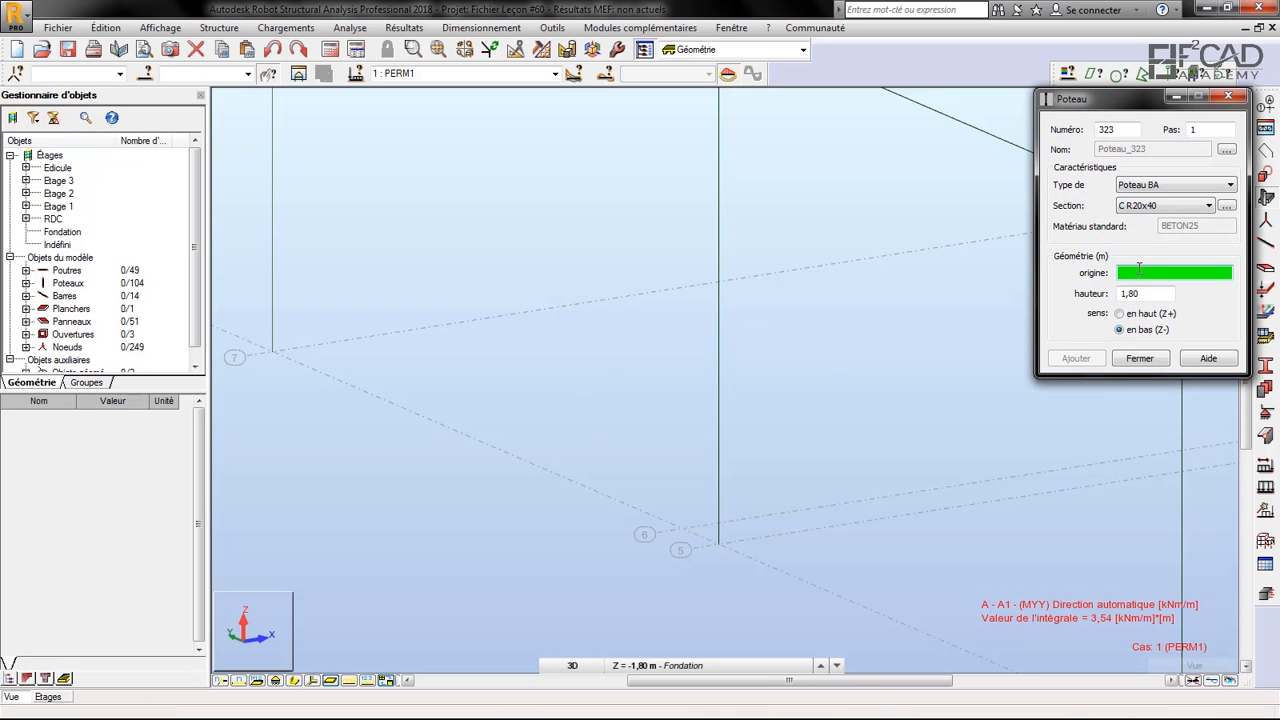
pyautogui.click(1145, 316)
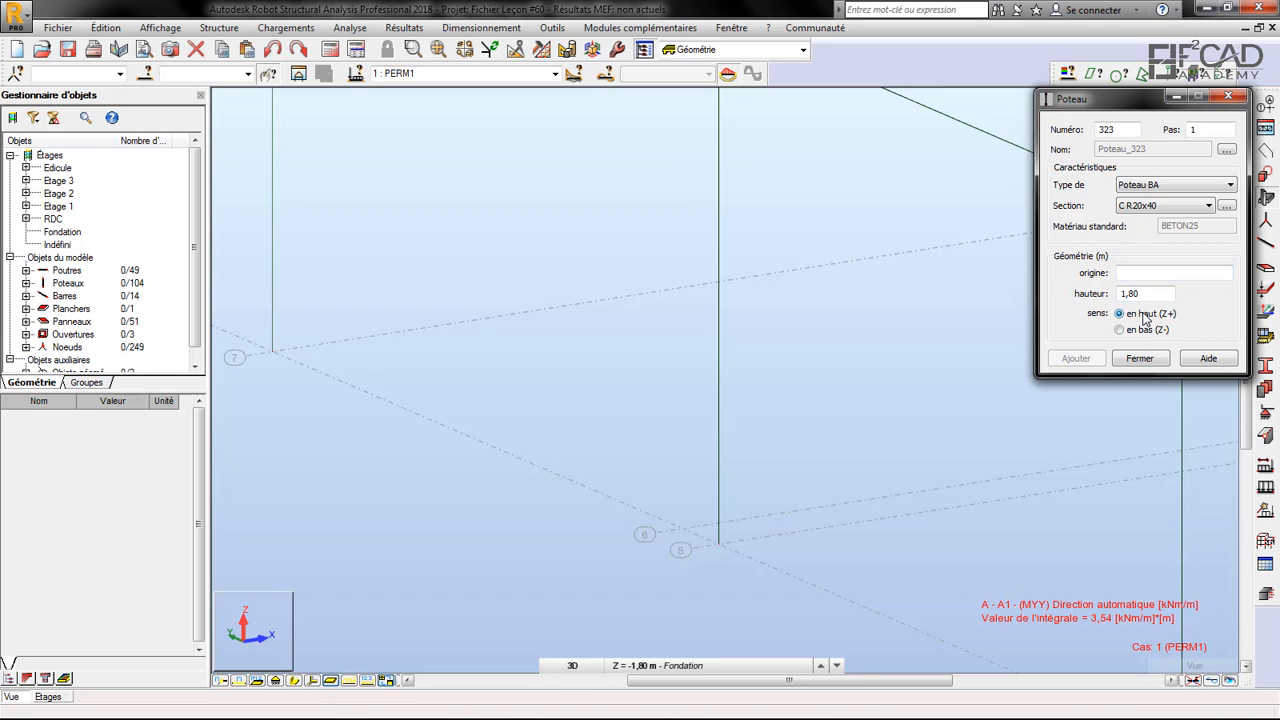
pyautogui.click(1140, 275)
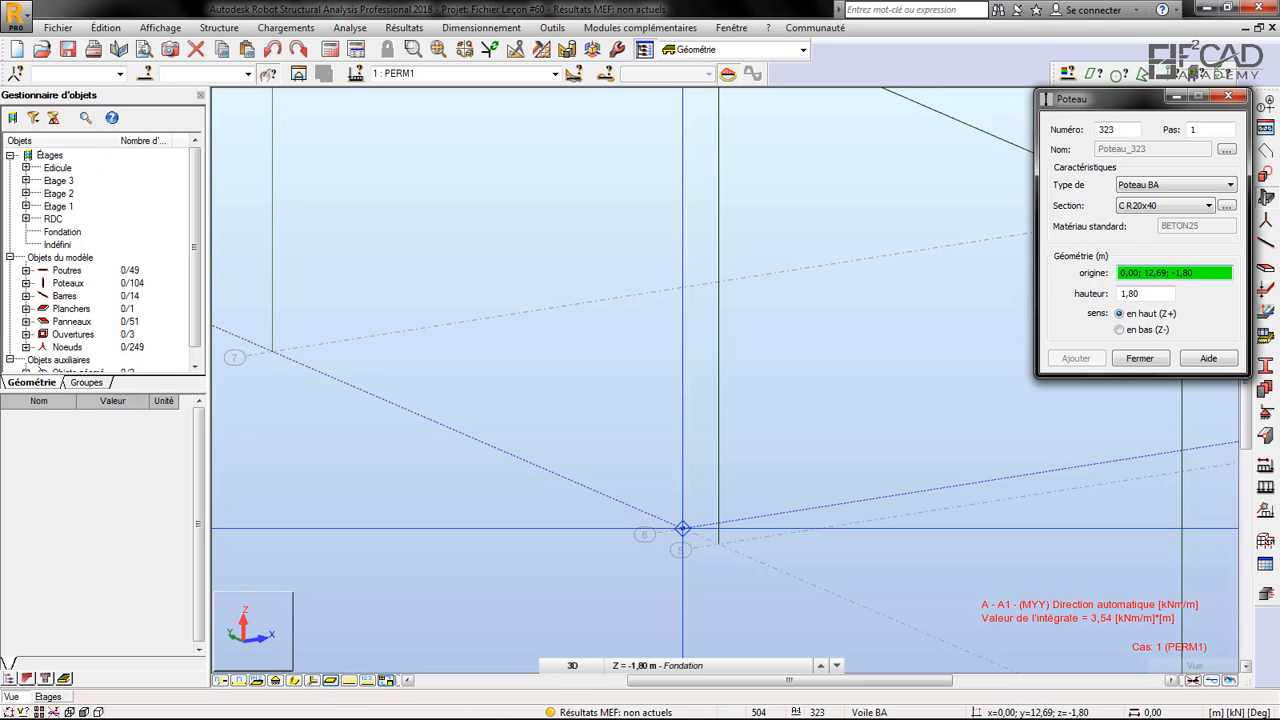
pyautogui.click(682, 528)
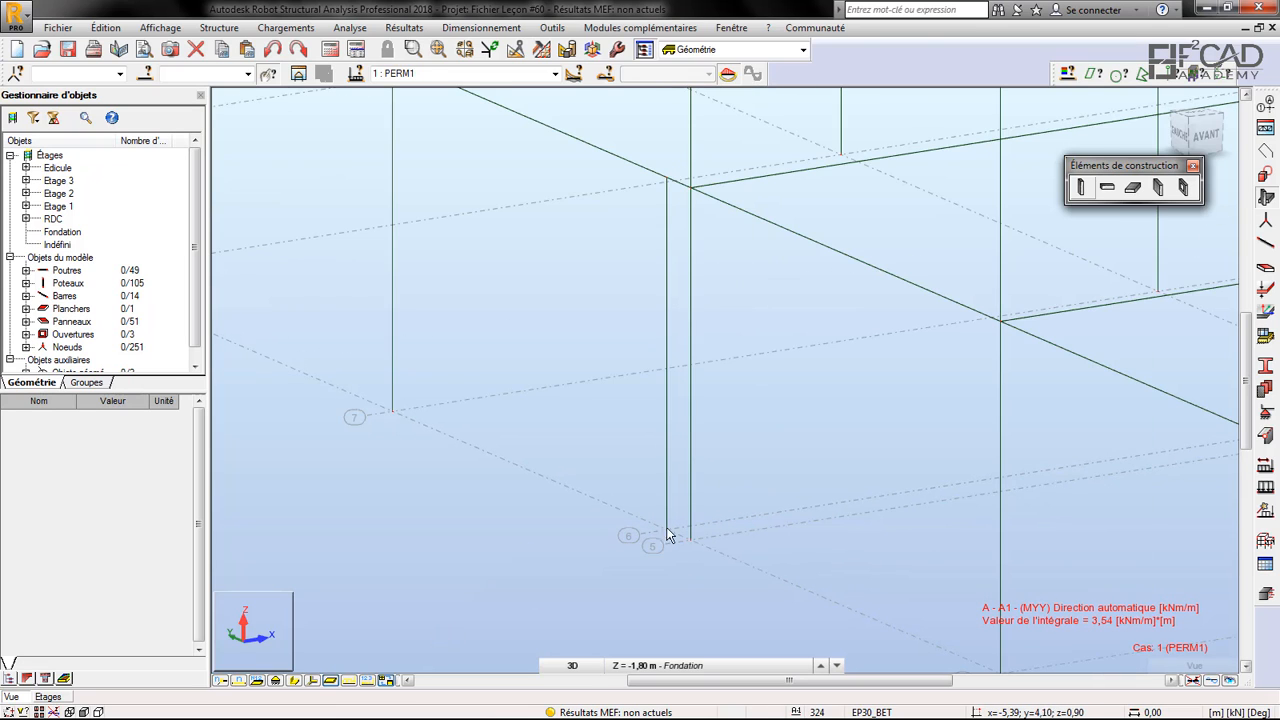
# Apply a fixed nodal support (Encastrement) to the base node of the new column on axis 6
pyautogui.scroll(2, 670, 535)
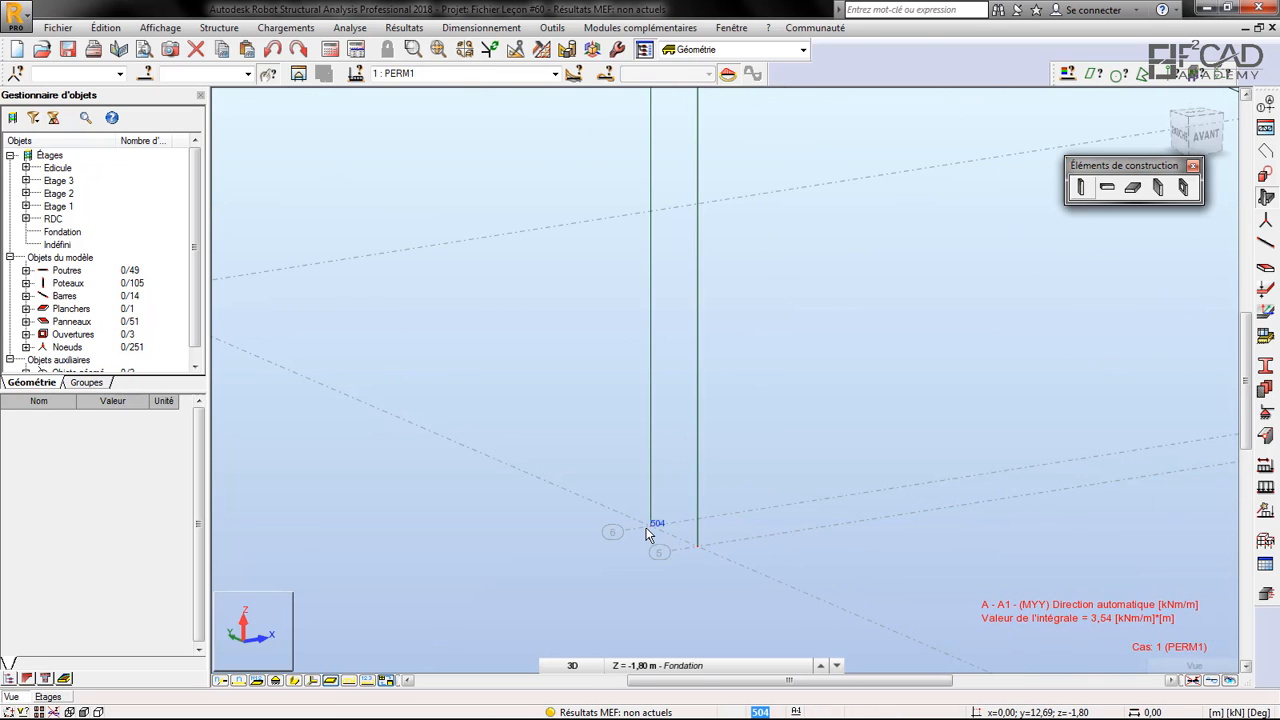
pyautogui.click(650, 525)
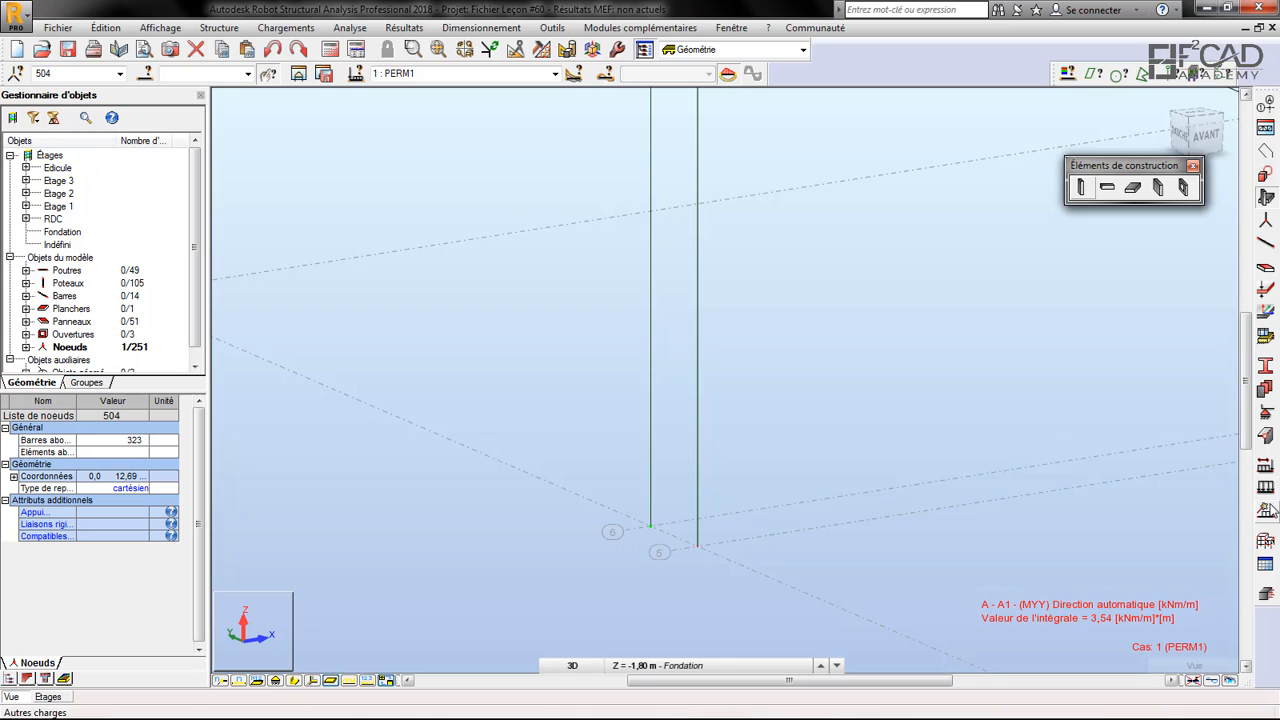
pyautogui.click(1265, 436)
pyautogui.click(645, 201)
pyautogui.click(617, 316)
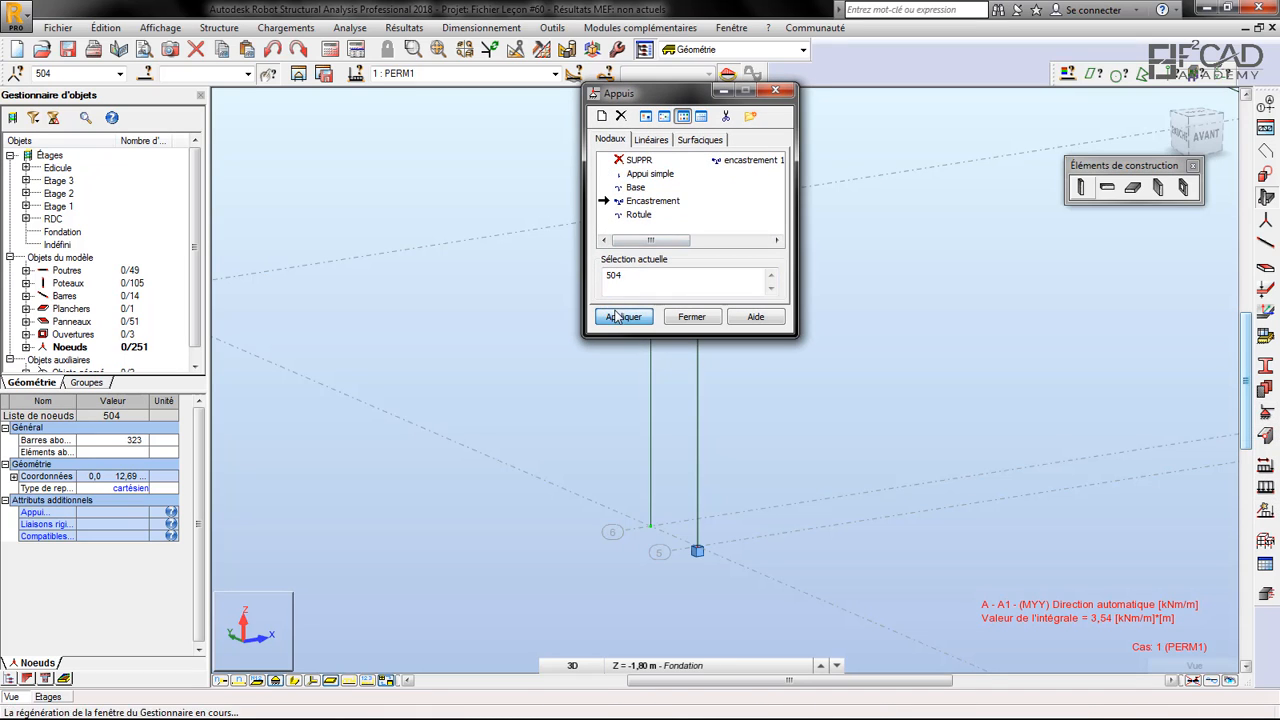
pyautogui.click(692, 317)
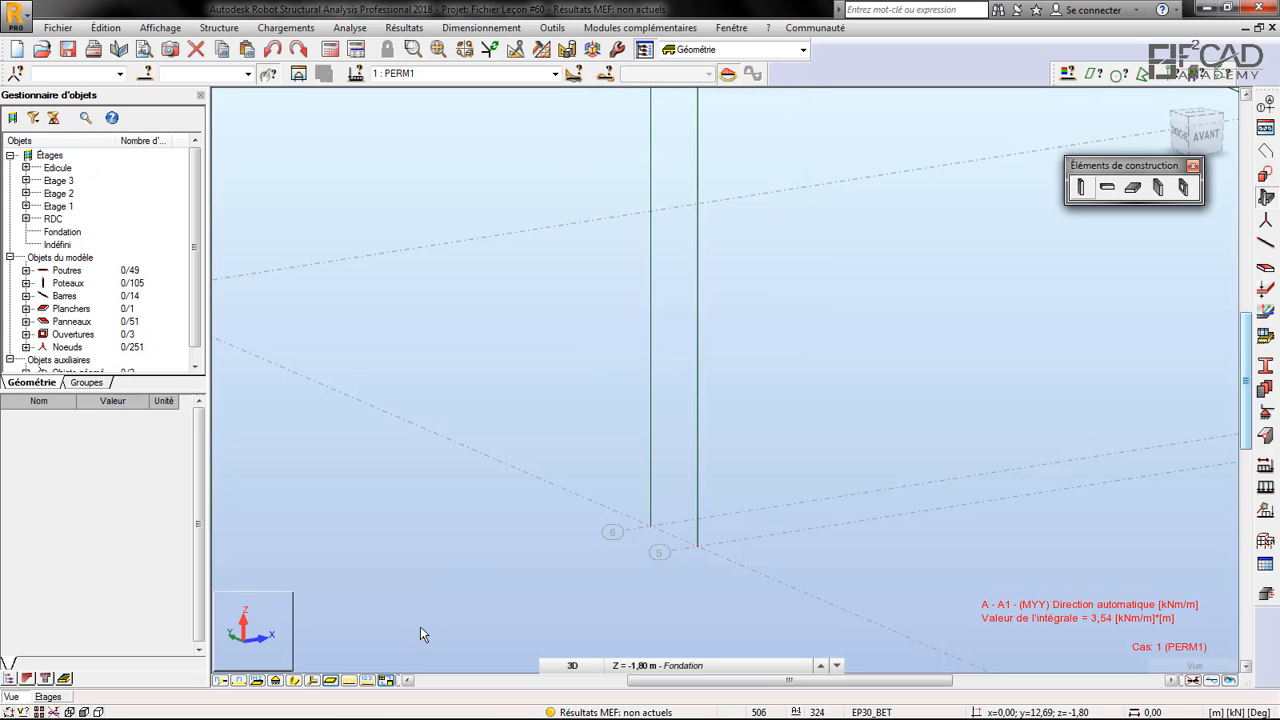
# Display the section shapes and change the foundation column on axis 5 from IPE 100 to section C R20x40
pyautogui.click(294, 681)
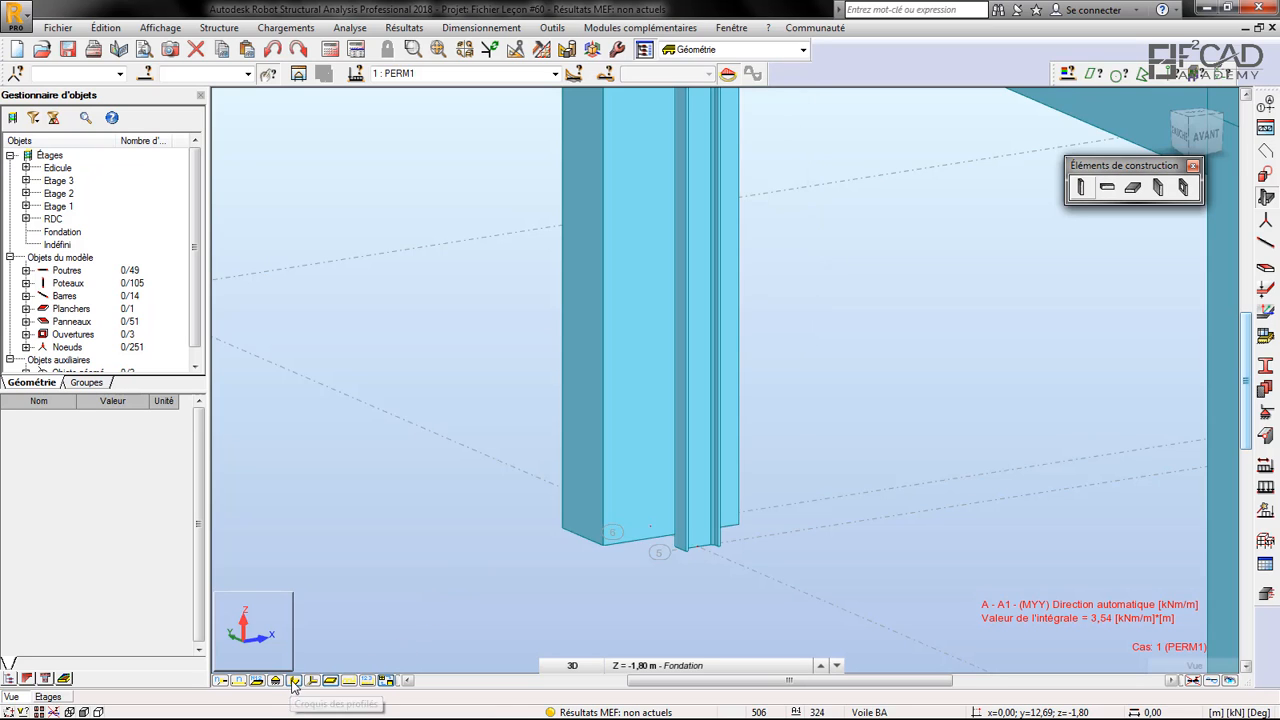
pyautogui.scroll(-5, 471, 557)
pyautogui.scroll(3, 557, 386)
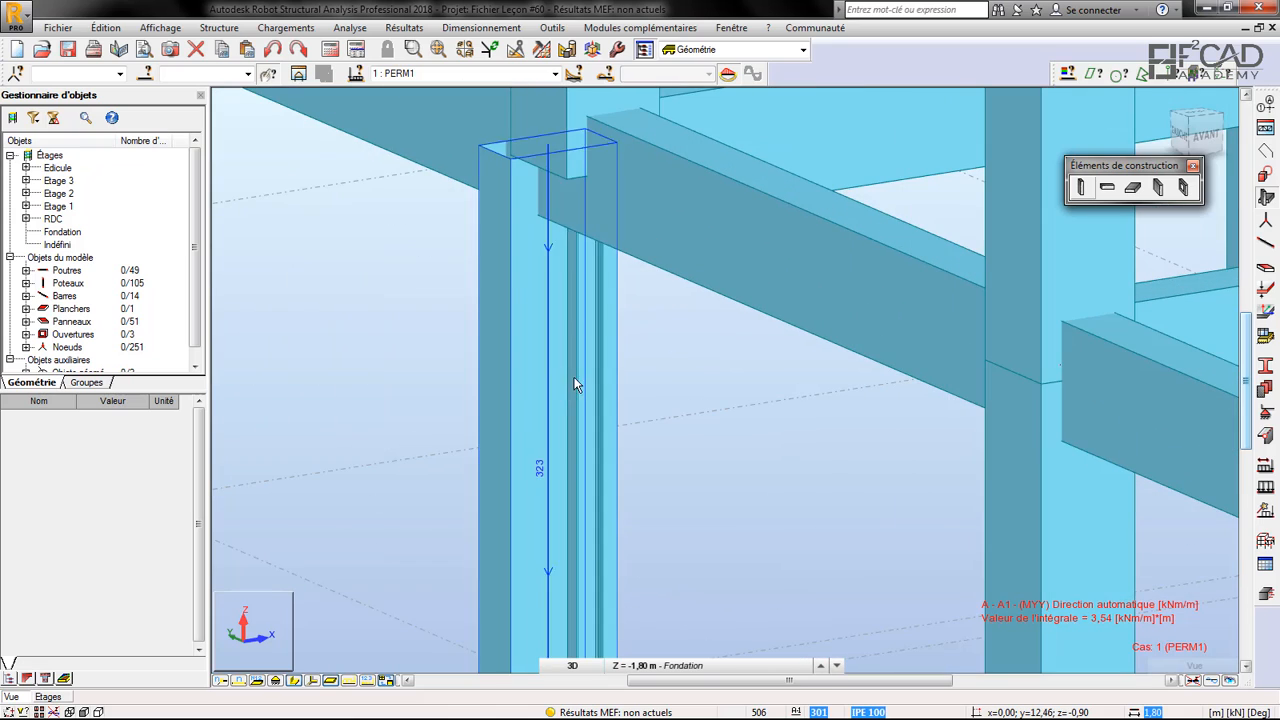
pyautogui.click(590, 368)
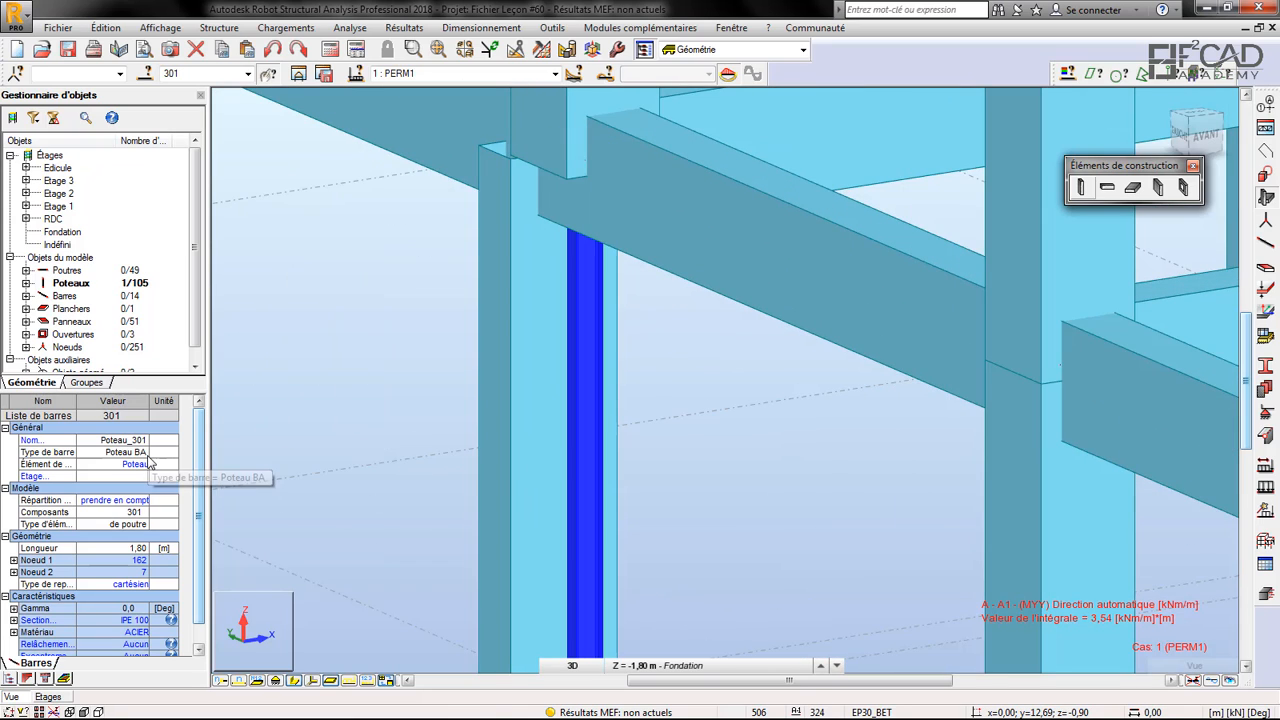
pyautogui.click(141, 622)
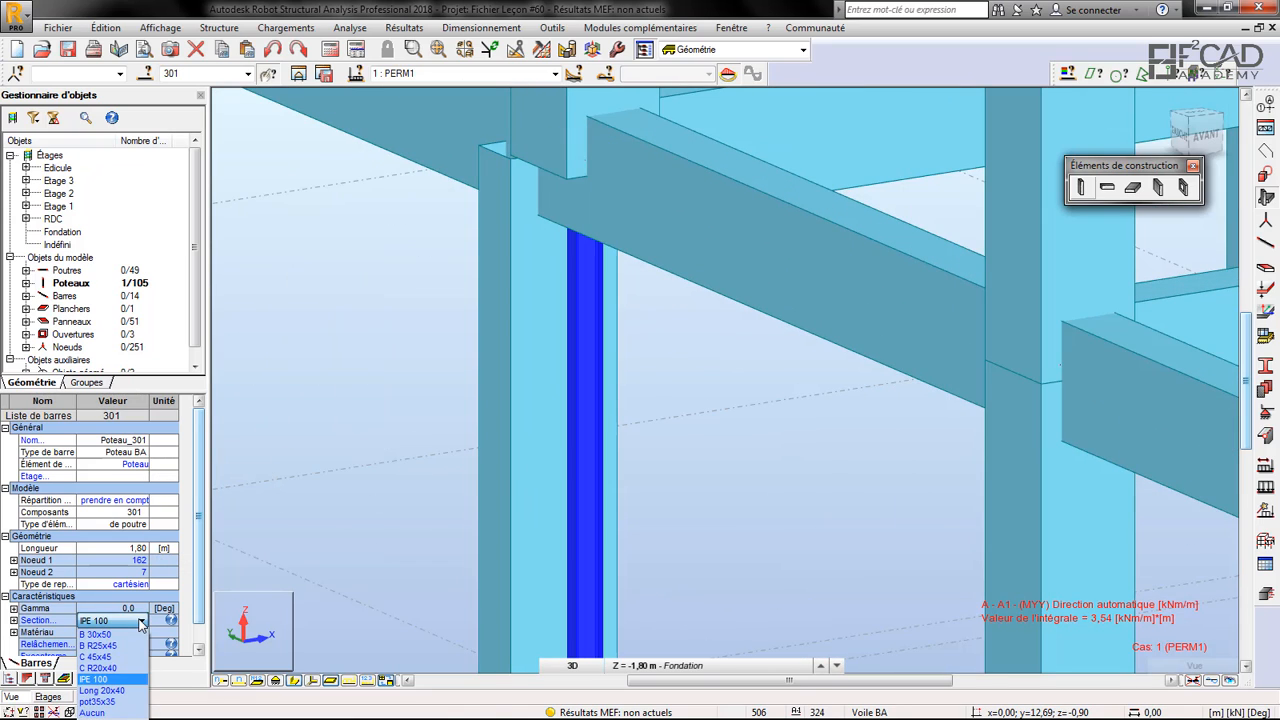
pyautogui.click(100, 668)
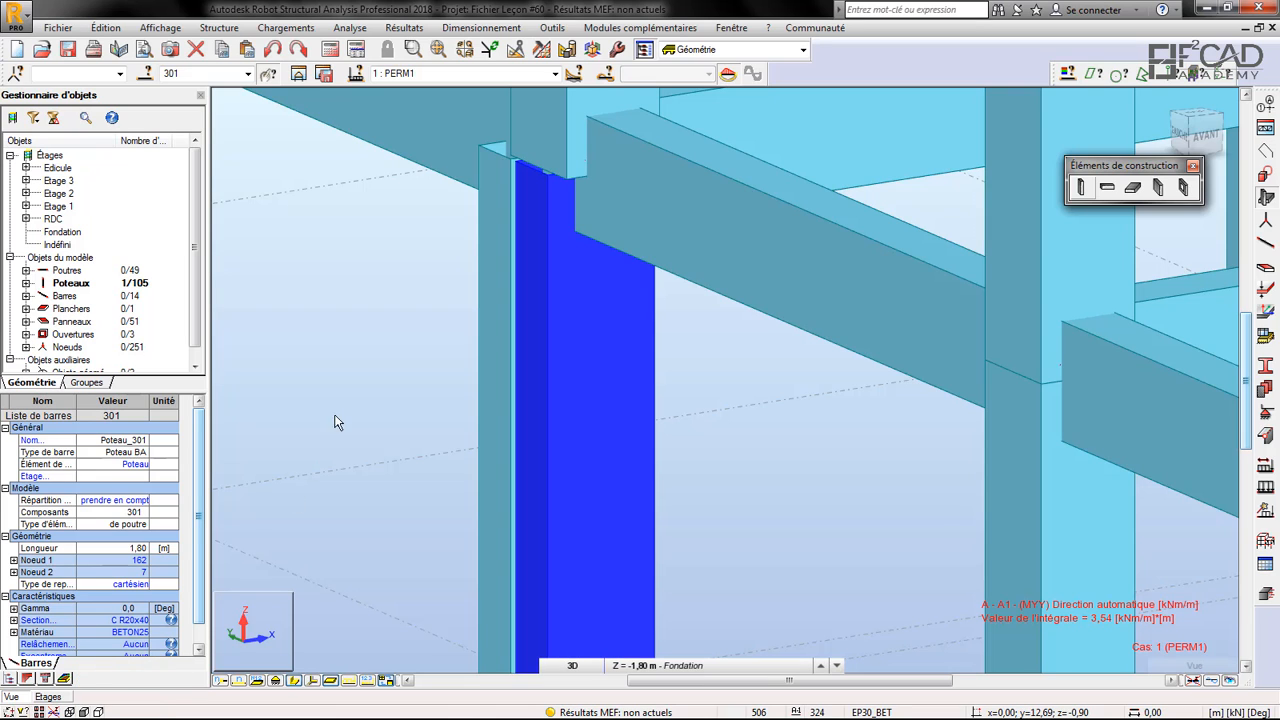
pyautogui.click(437, 360)
# Examine the twin foundation columns on axes 5 and 6 in 3D, checking the gap between them and their junction with the beams
pyautogui.scroll(-3, 437, 360)
pyautogui.rightClick(585, 405)
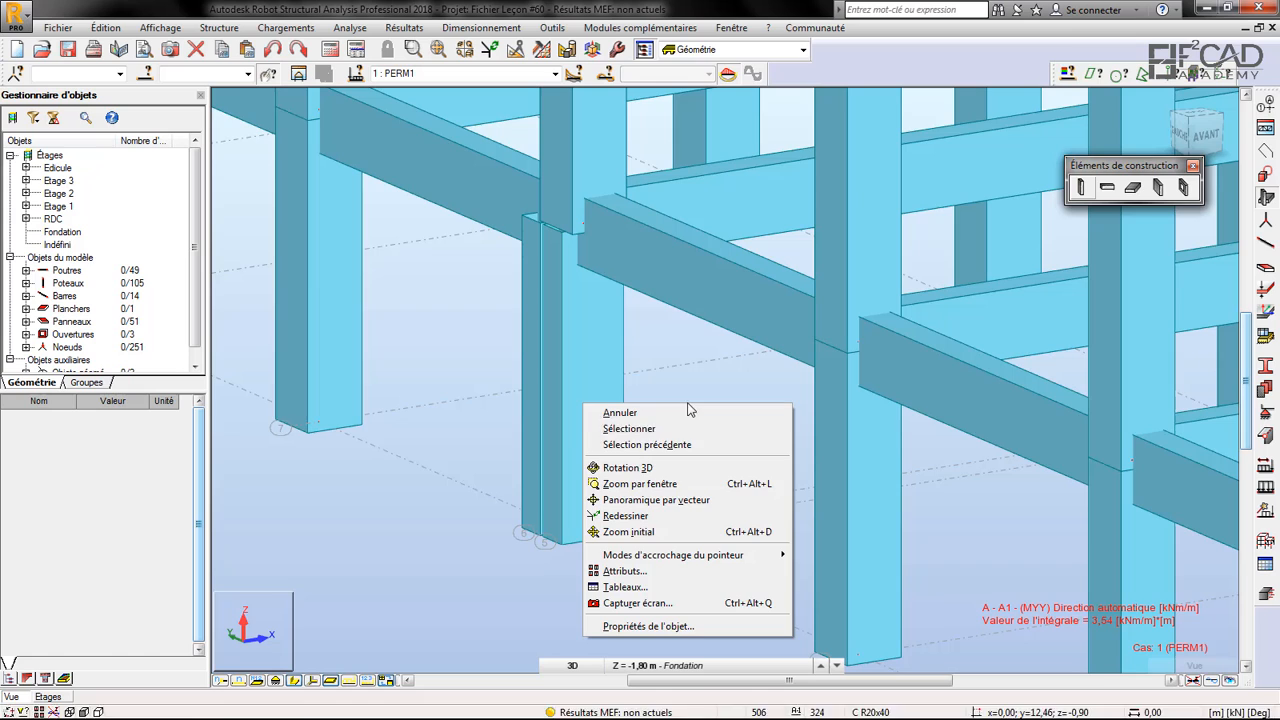
pyautogui.click(645, 469)
pyautogui.moveTo(600, 434); pyautogui.dragTo(555, 135)
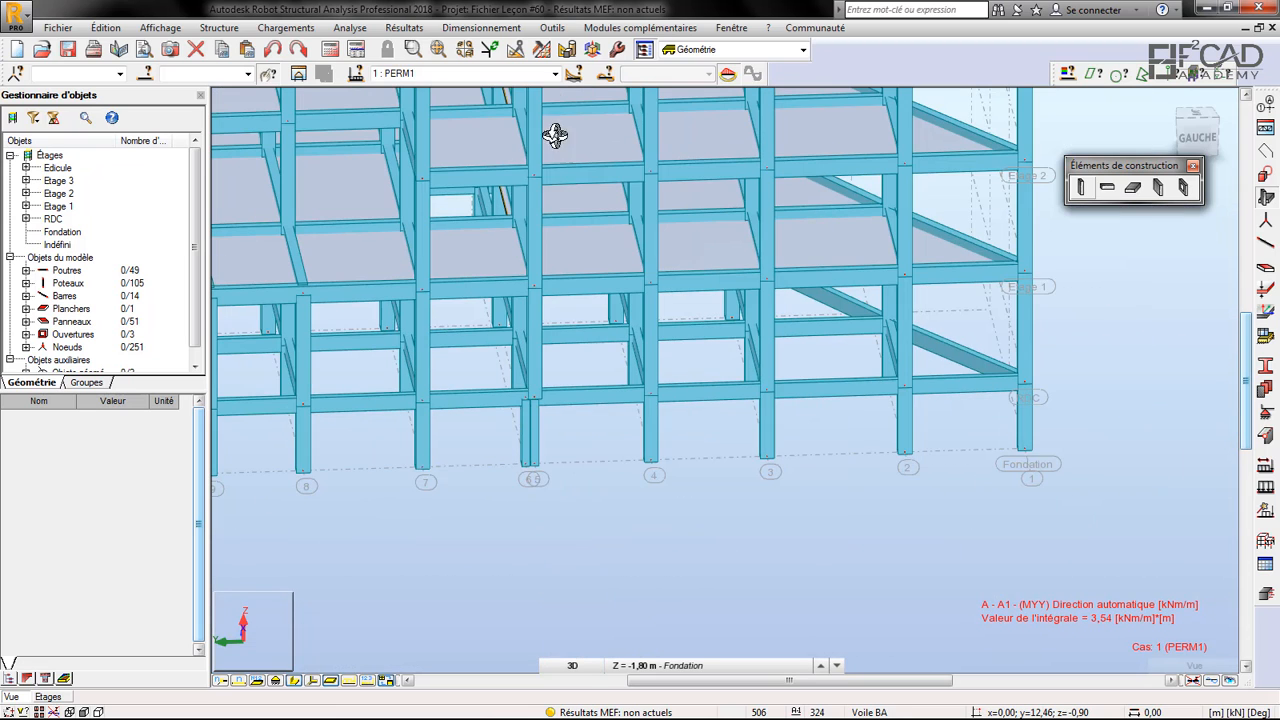
pyautogui.moveTo(528, 460); pyautogui.dragTo(617, 341)
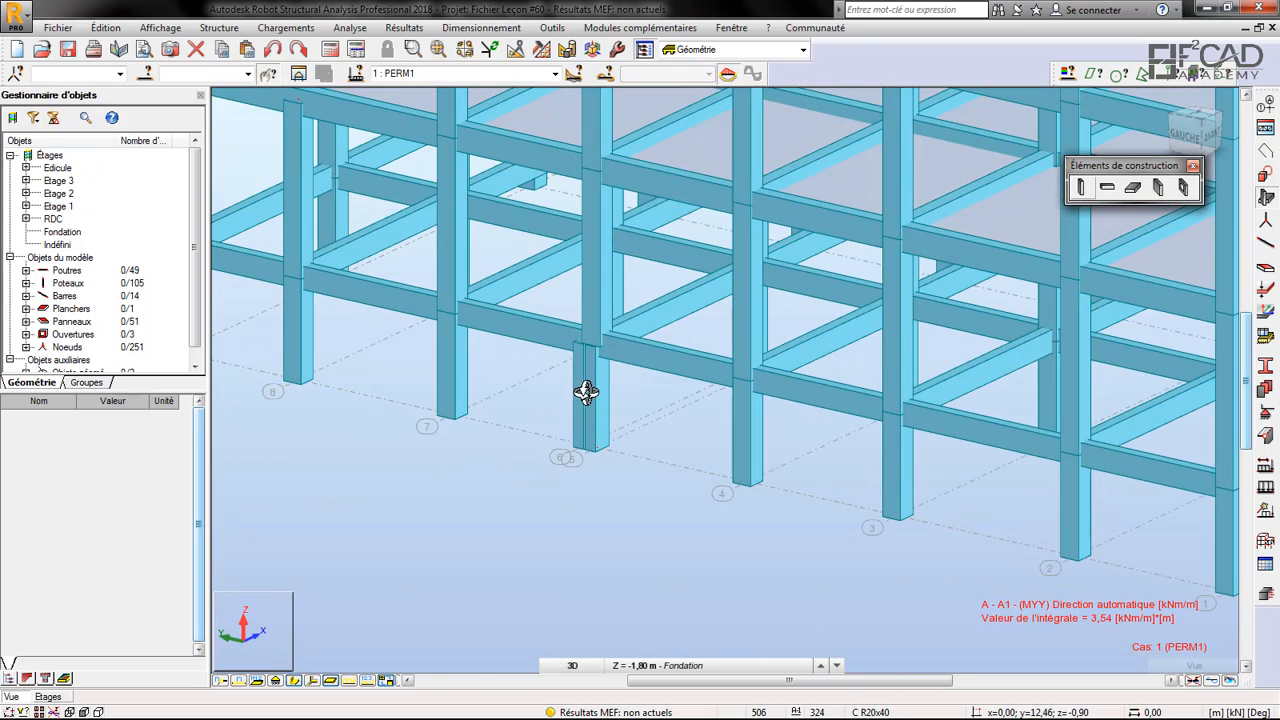
pyautogui.moveTo(596, 403); pyautogui.dragTo(591, 517)
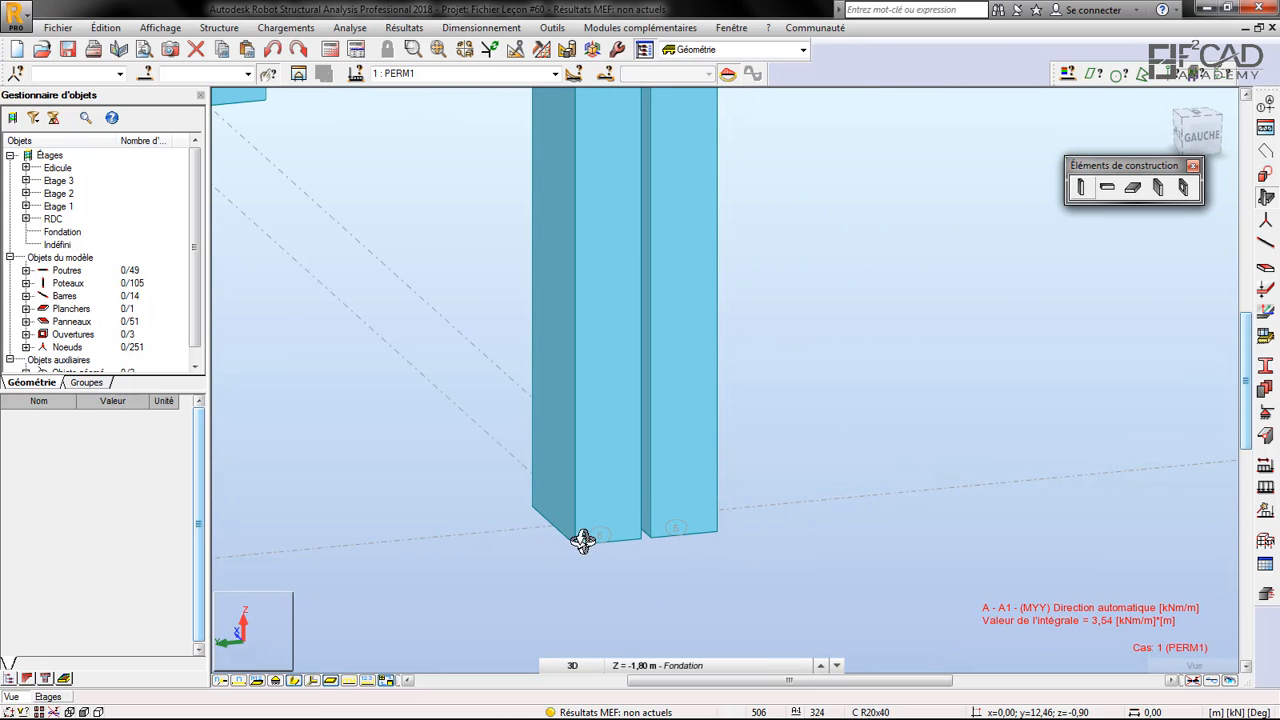
pyautogui.scroll(-5, 583, 540)
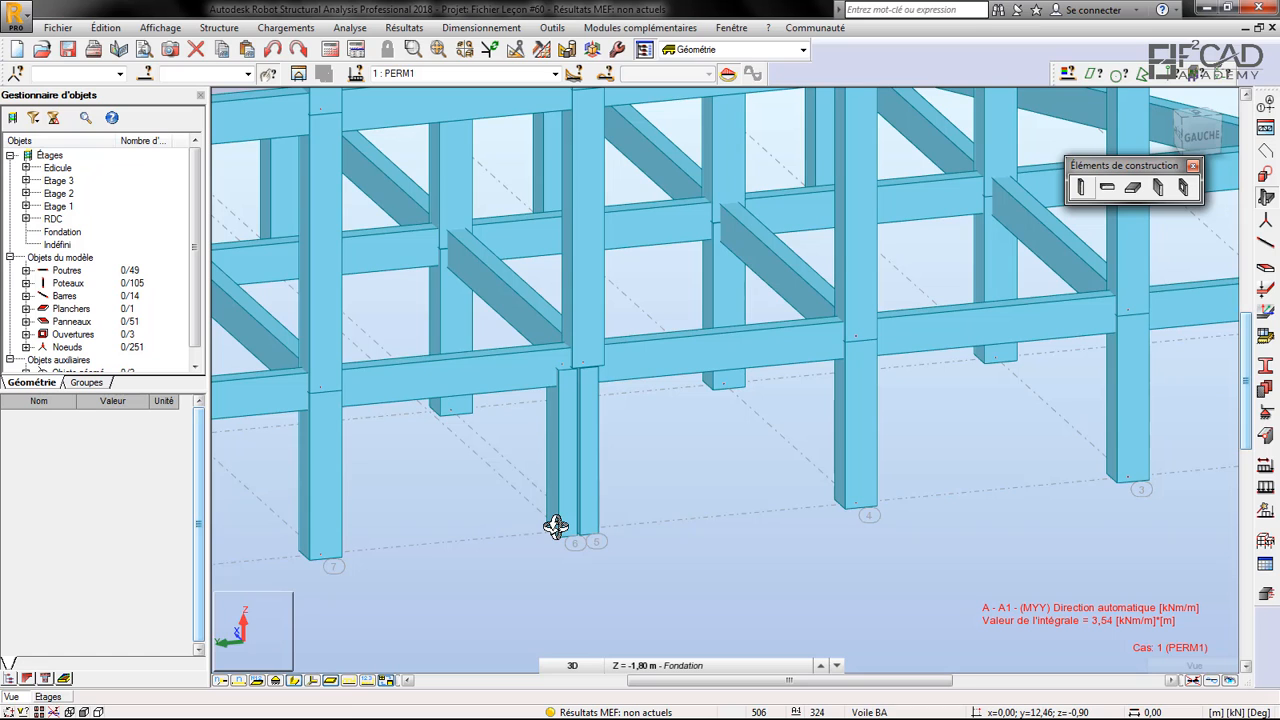
pyautogui.scroll(5, 555, 527)
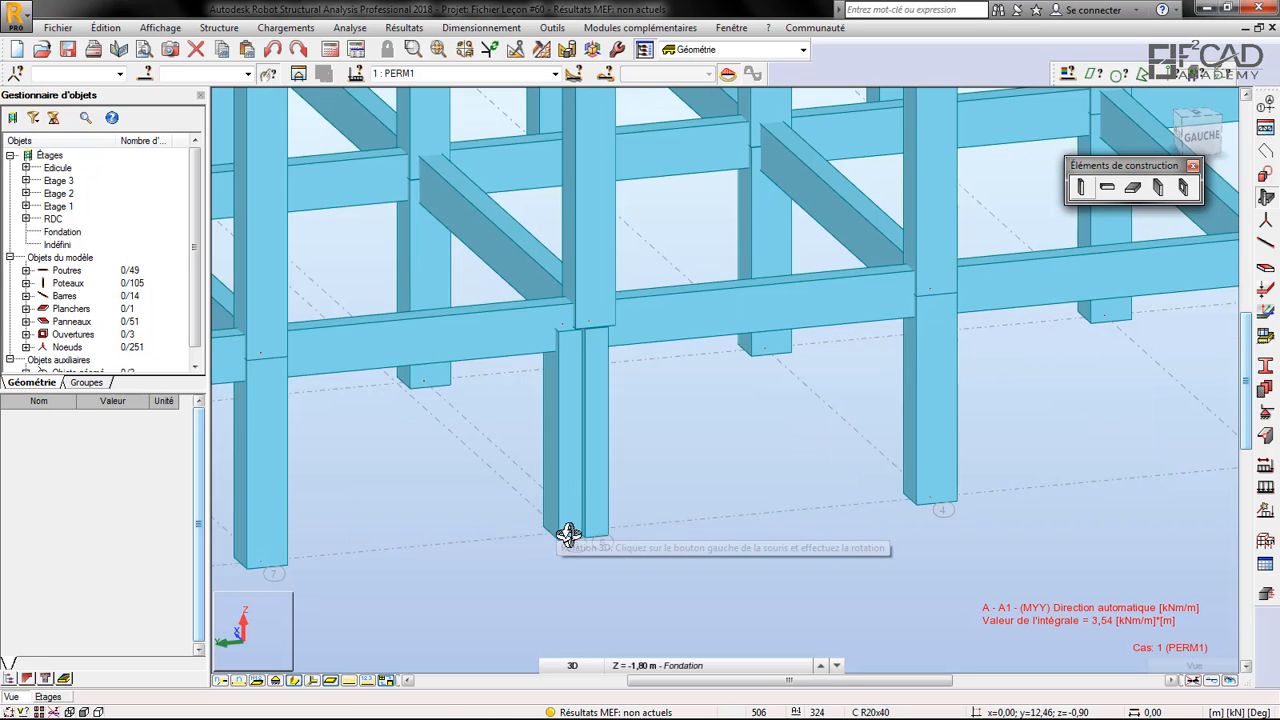
pyautogui.scroll(-2, 576, 533)
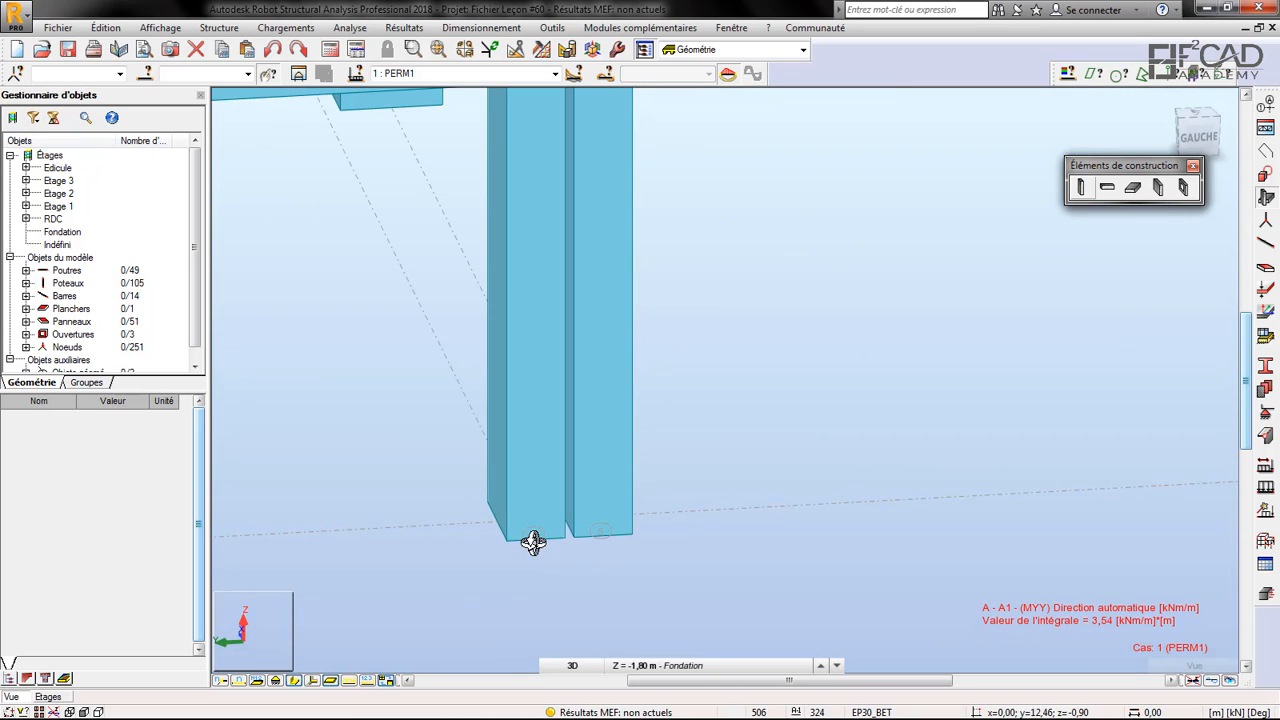
pyautogui.scroll(-2, 517, 531)
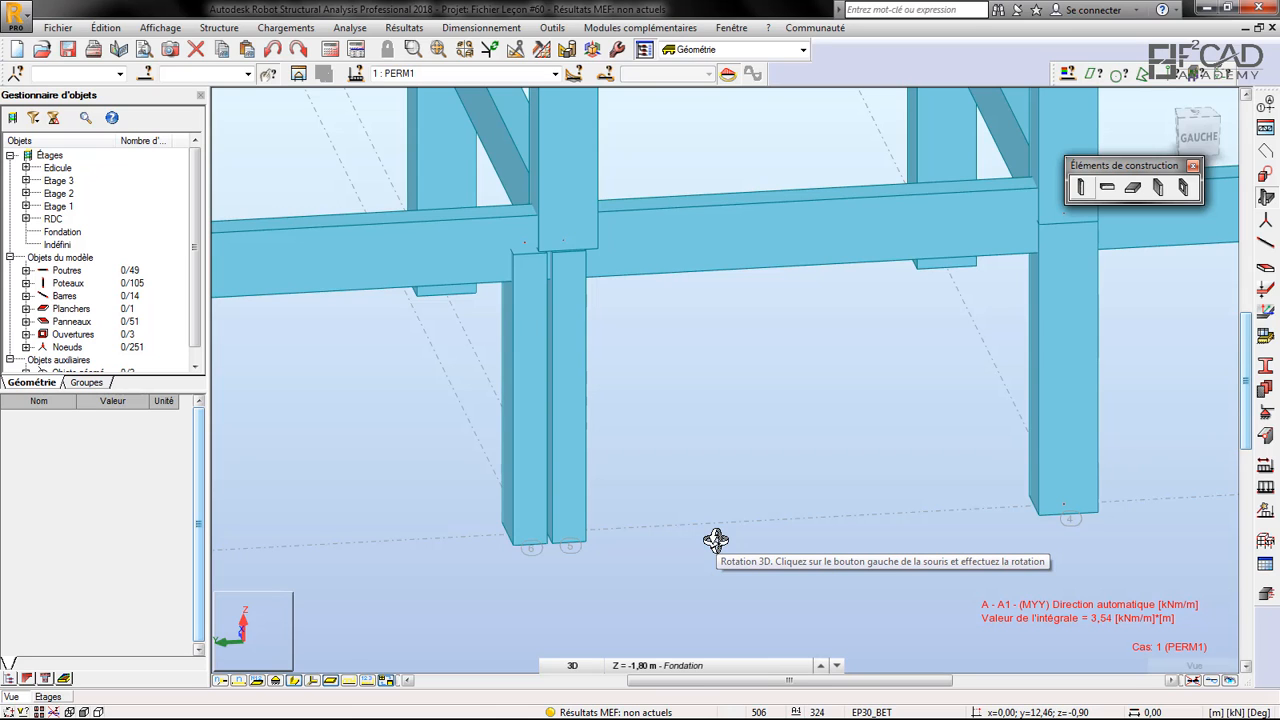
pyautogui.moveTo(643, 500); pyautogui.dragTo(529, 451)
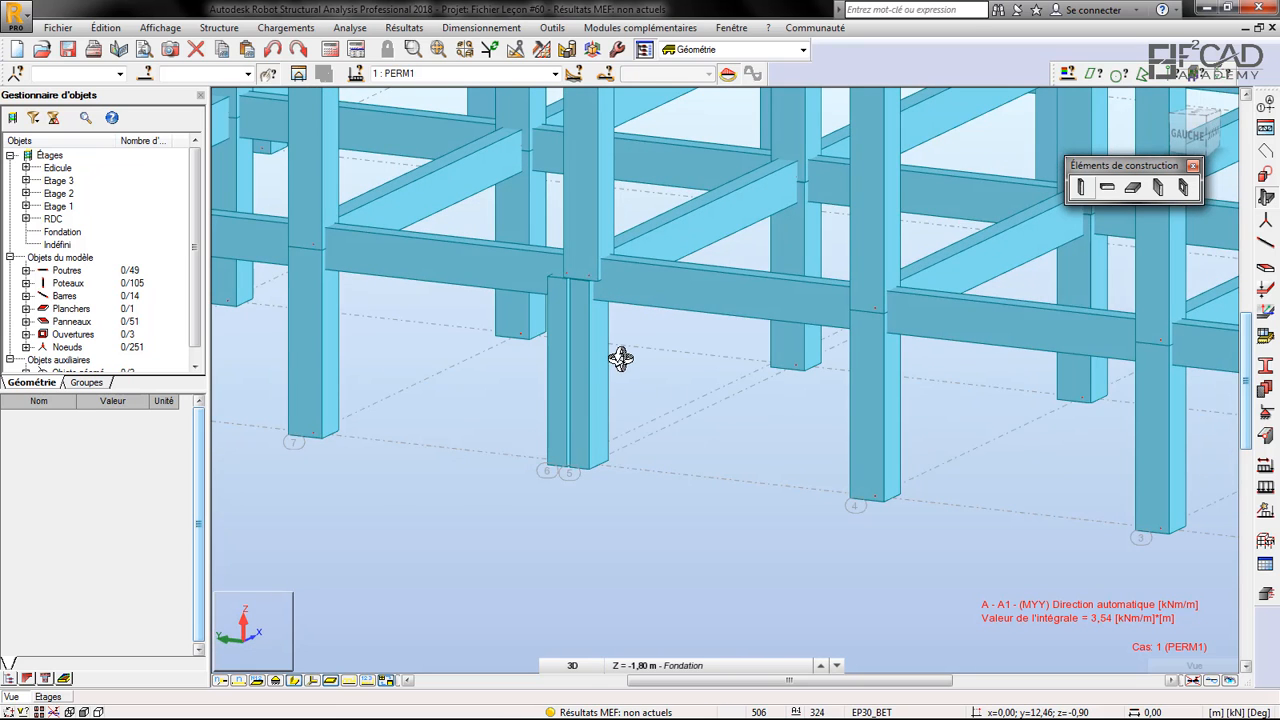
pyautogui.scroll(5, 566, 337)
pyautogui.scroll(-5, 704, 372)
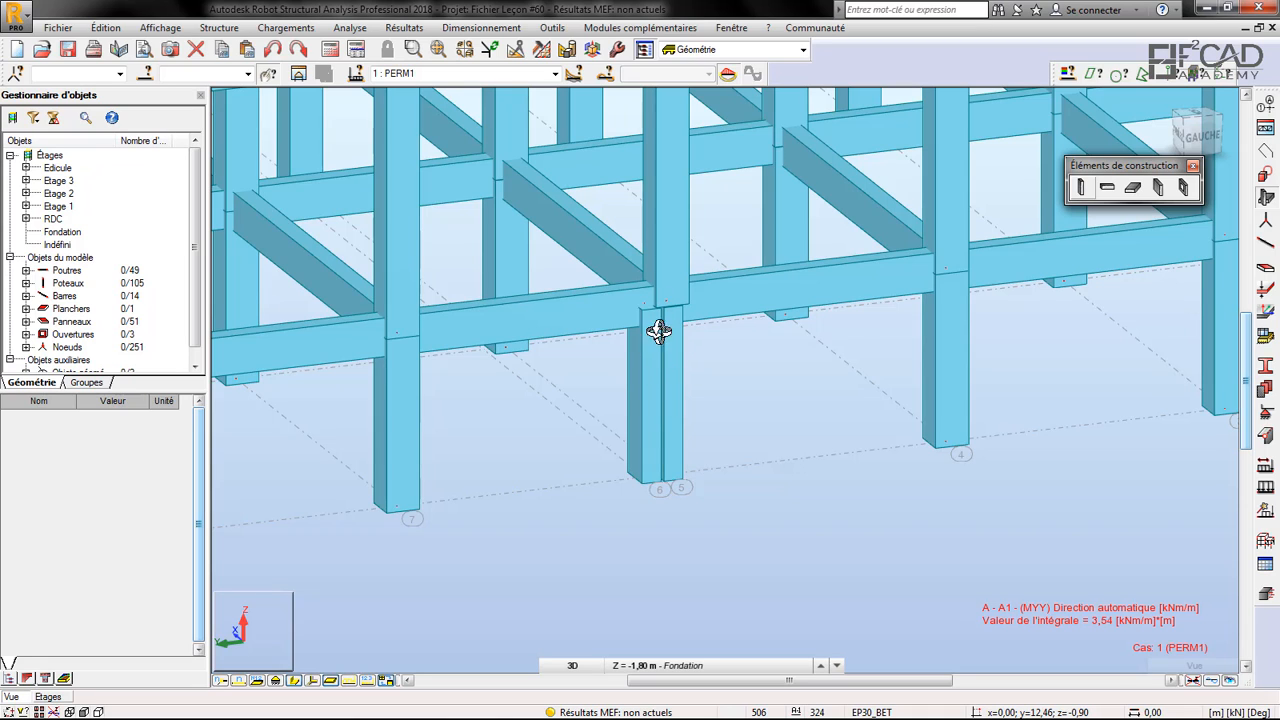
pyautogui.scroll(2, 662, 340)
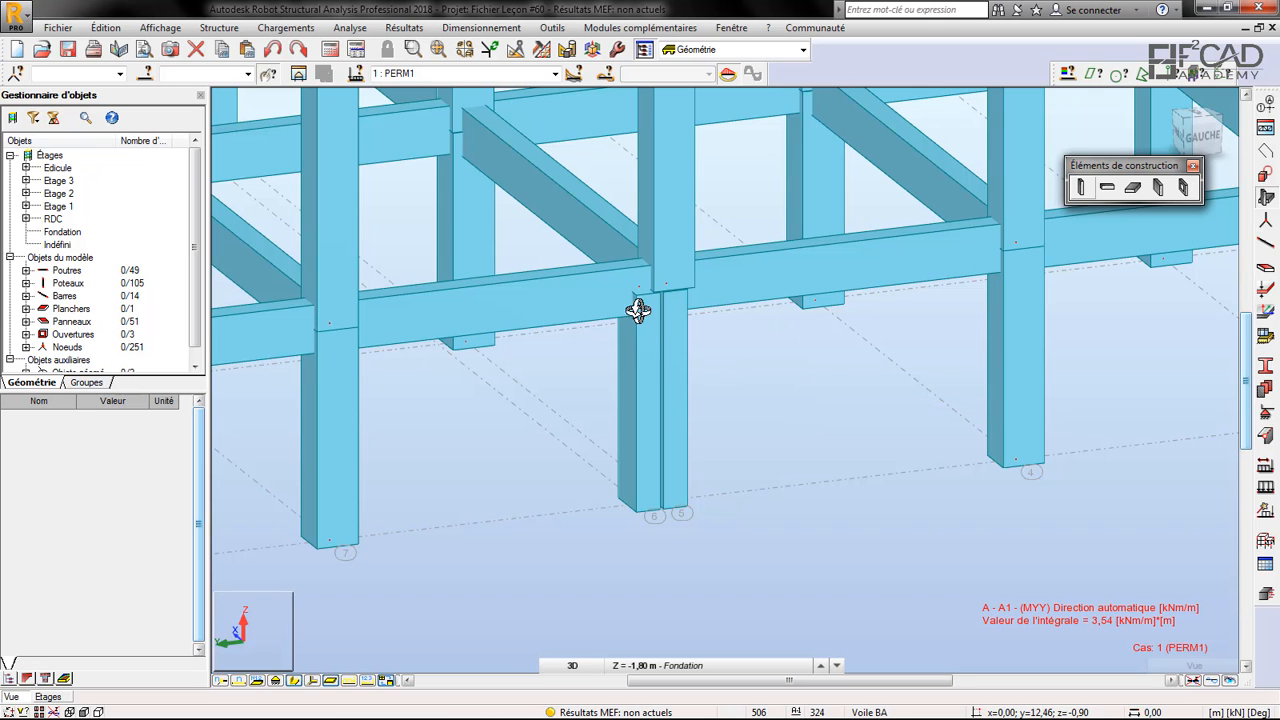
pyautogui.scroll(5, 640, 315)
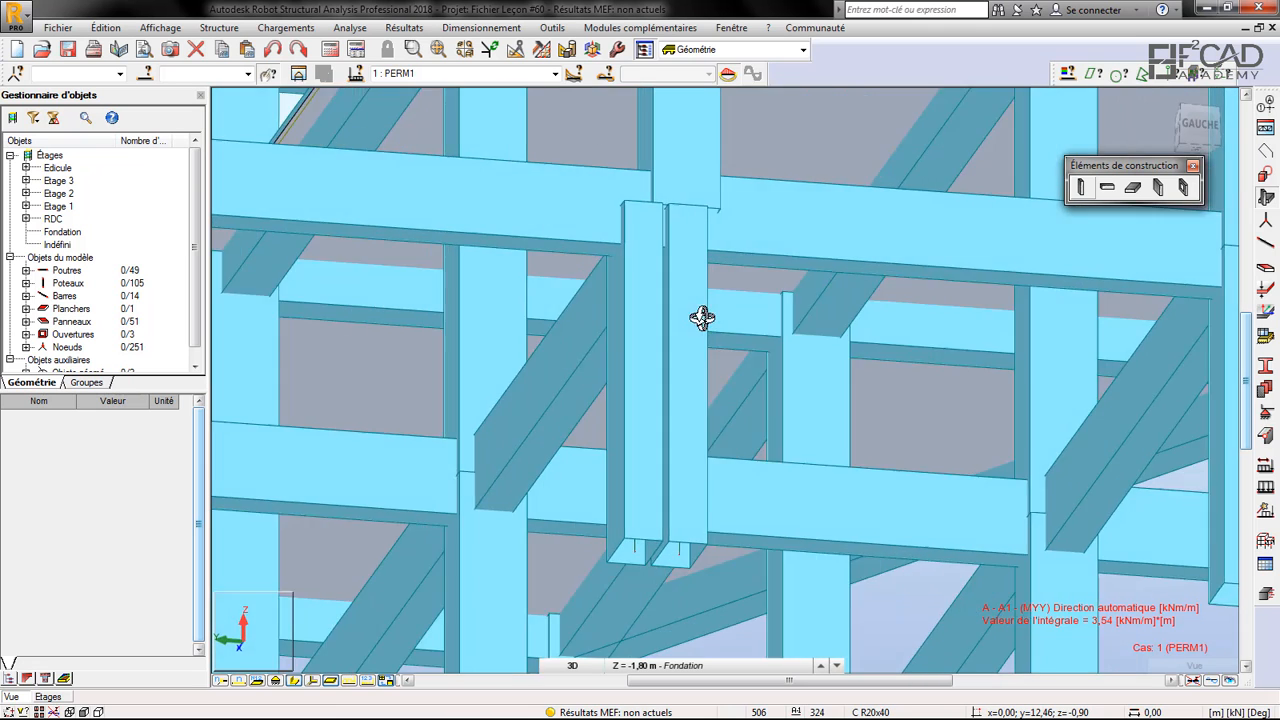
pyautogui.scroll(-6, 702, 318)
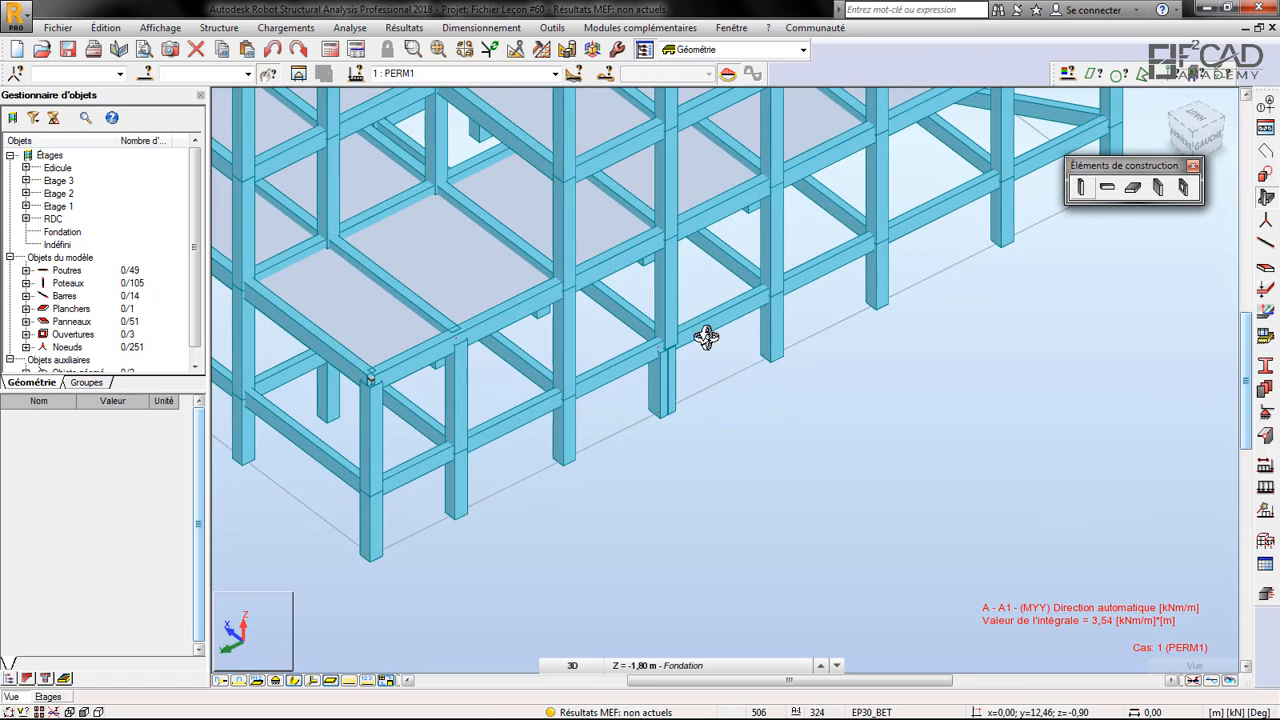
pyautogui.scroll(5, 706, 337)
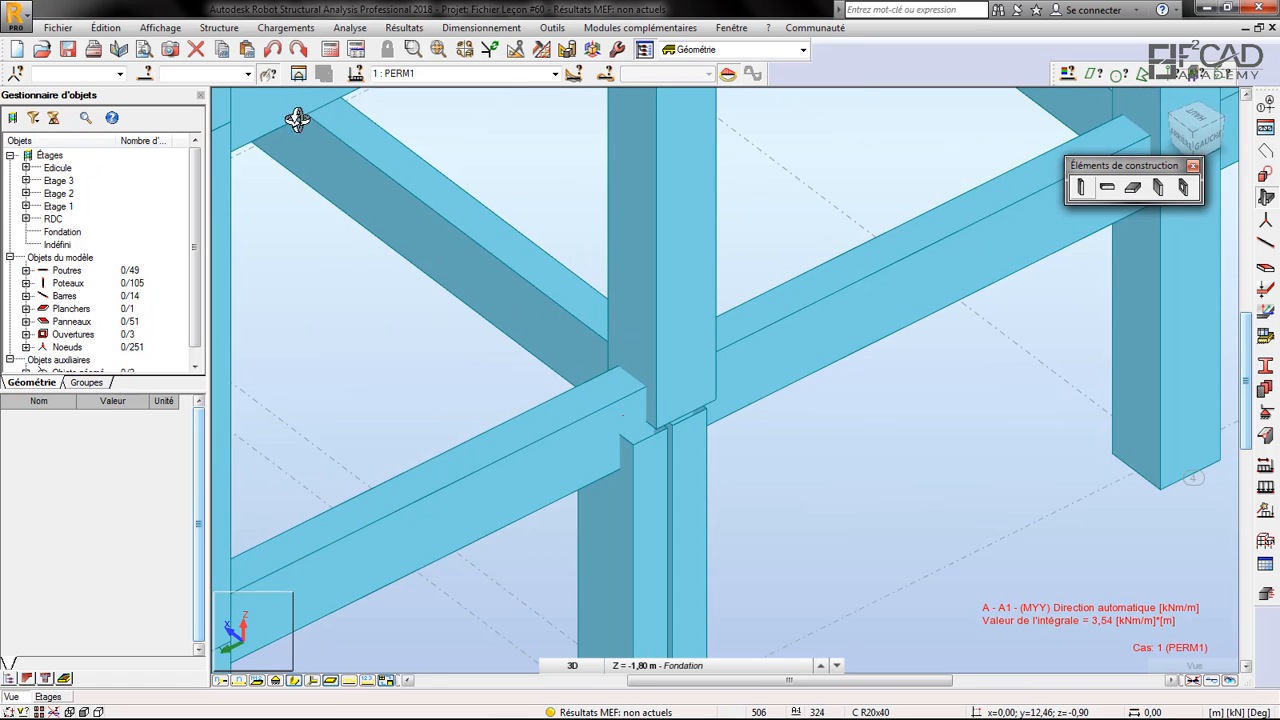
pyautogui.scroll(-2, 333, 278)
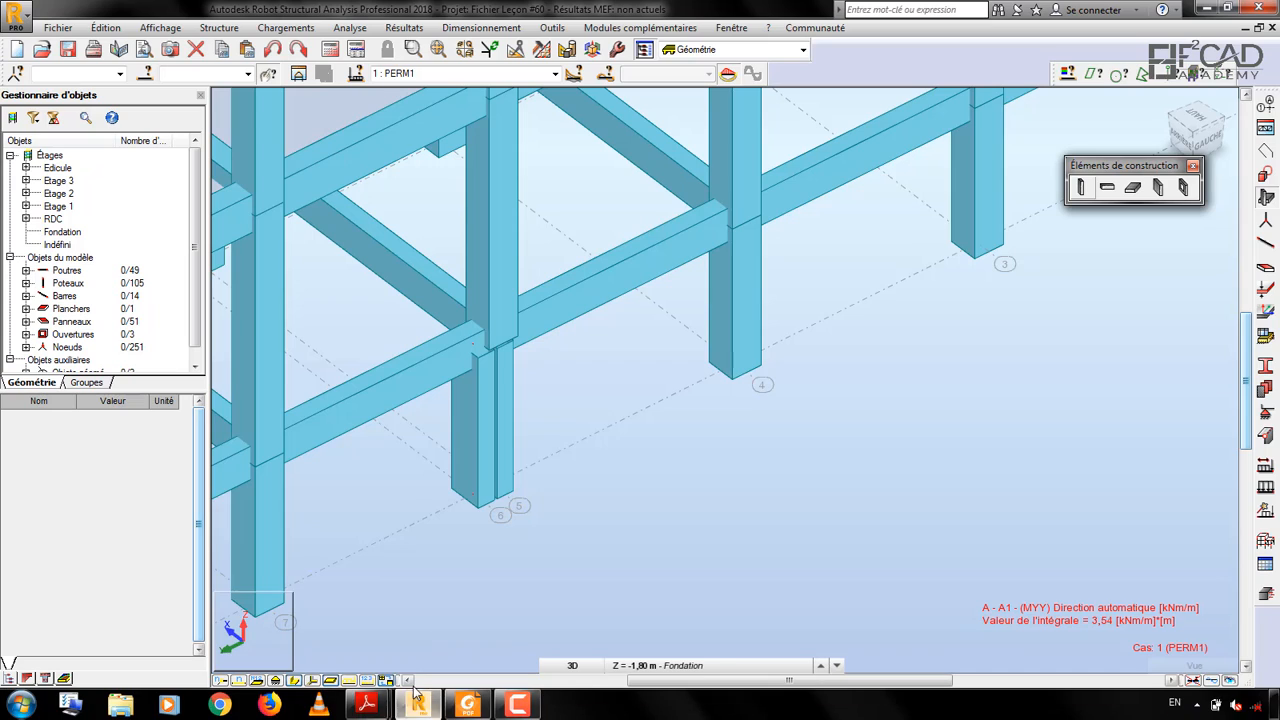
# Switch to the Foxit Reader PDF and draw black freehand marks along the joint in the construction photo on page 3
pyautogui.click(467, 705)
pyautogui.scroll(-10, 560, 366)
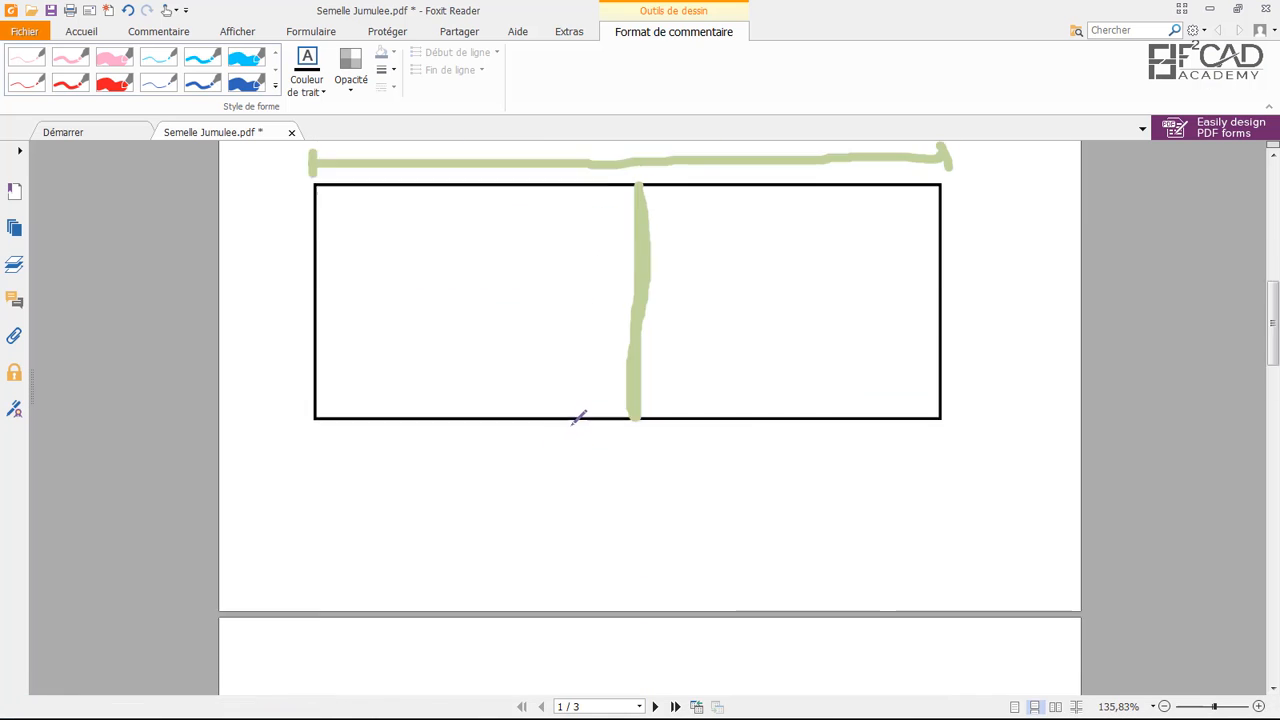
pyautogui.scroll(-10, 650, 418)
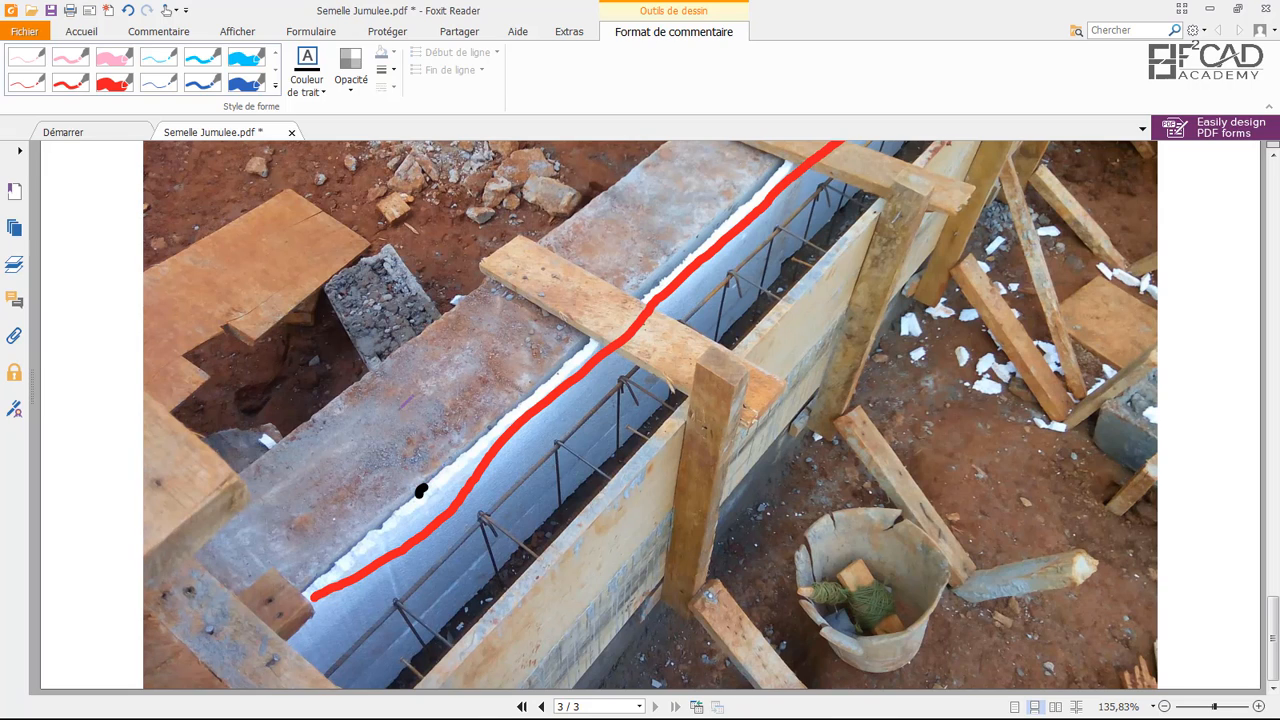
pyautogui.moveTo(355, 401); pyautogui.dragTo(447, 472)
pyautogui.moveTo(535, 432); pyautogui.dragTo(398, 537)
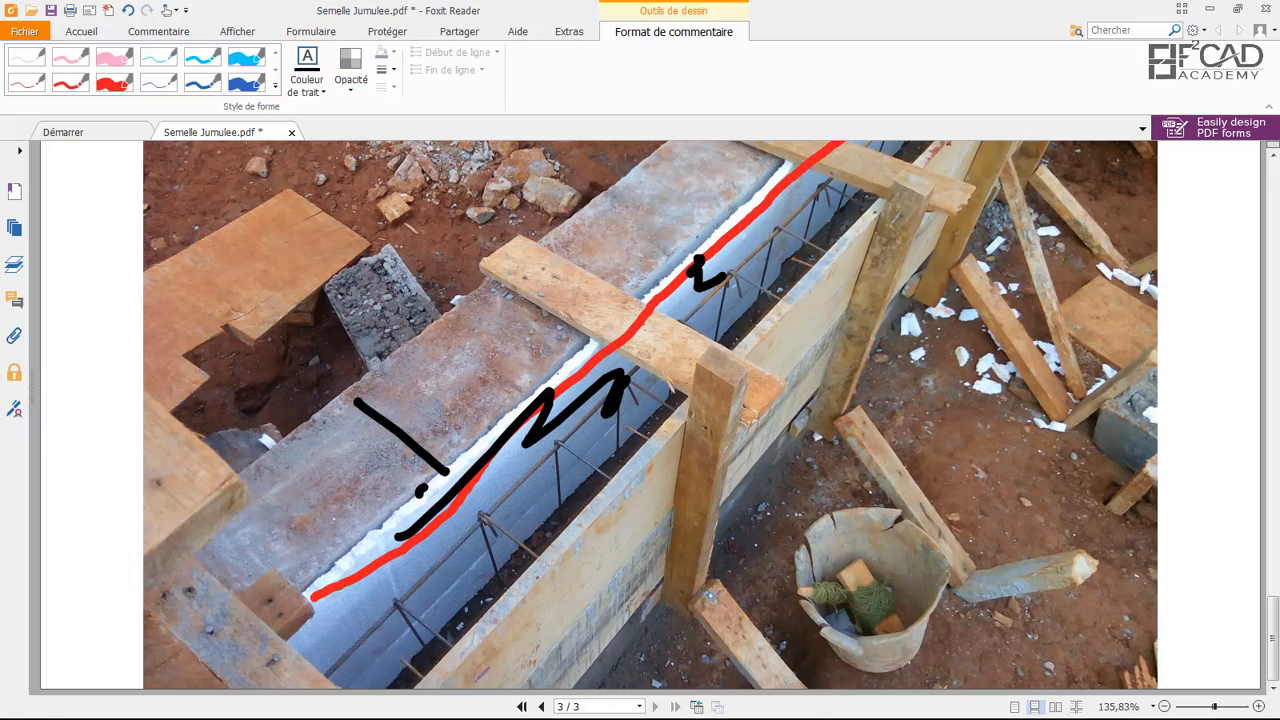
# Switch back to Robot, hide the section shapes and select the base nodes of both twin columns on axes 5 and 6
pyautogui.click(418, 706)
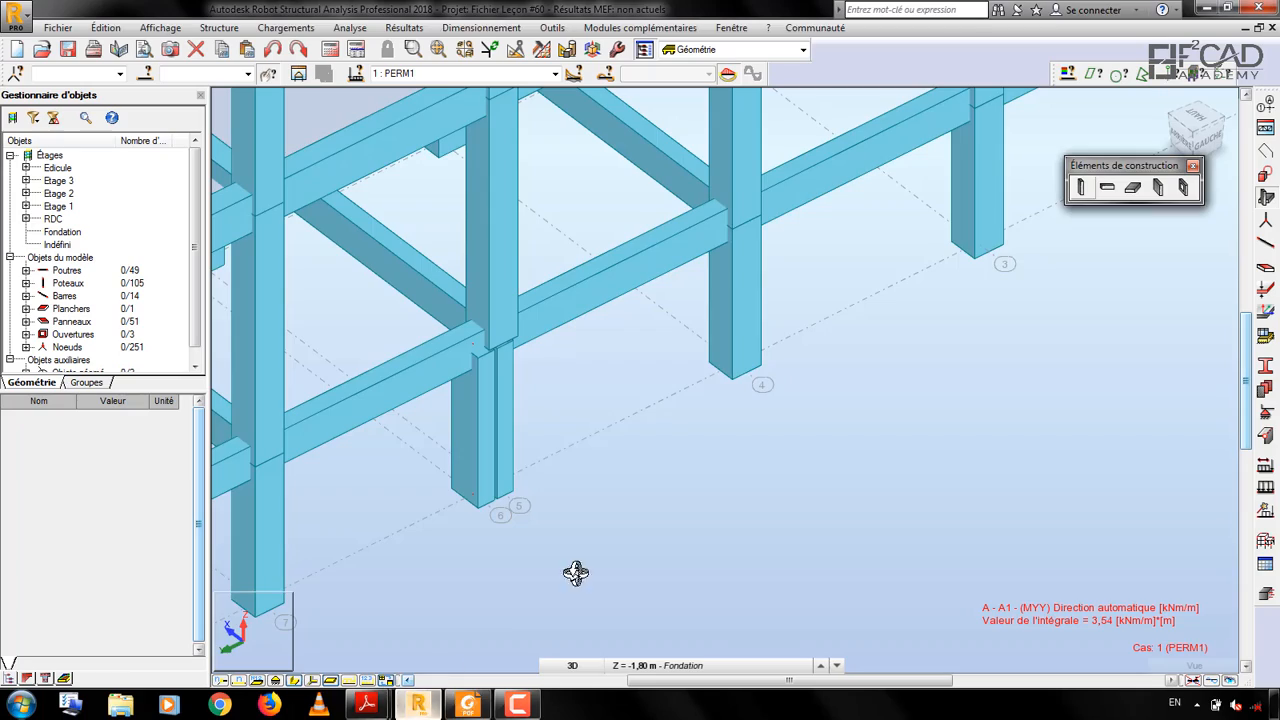
pyautogui.keyDown('shift'); pyautogui.moveTo(461, 453); pyautogui.dragTo(390, 352, button='middle'); pyautogui.keyUp('shift')
pyautogui.scroll(5, 390, 352)
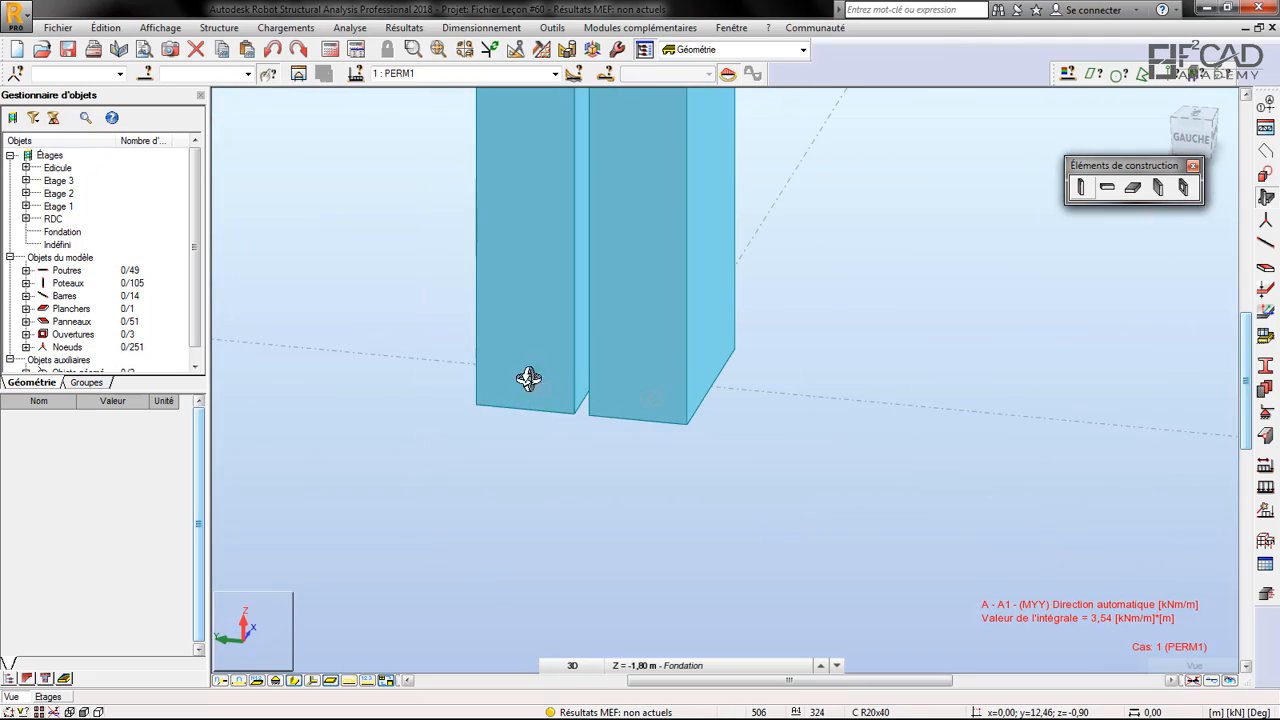
pyautogui.scroll(-3, 517, 400)
pyautogui.keyDown('shift'); pyautogui.moveTo(517, 400); pyautogui.dragTo(531, 306, button='middle'); pyautogui.keyUp('shift')
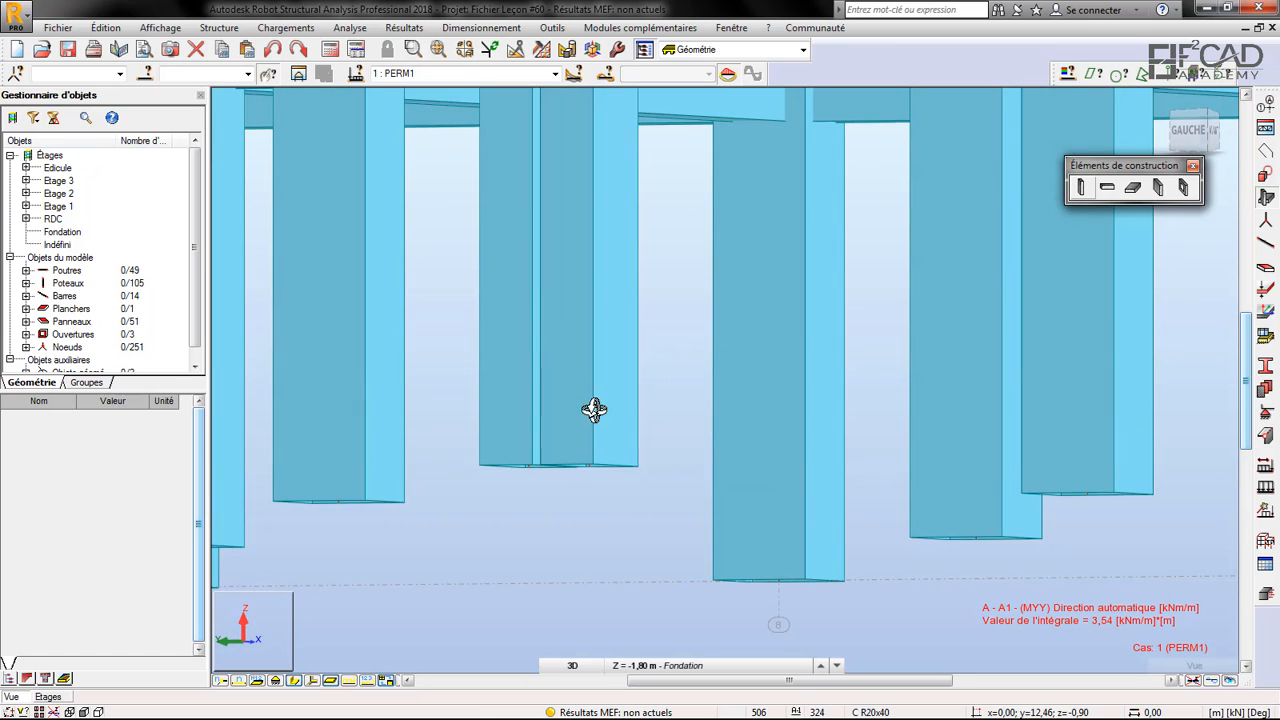
pyautogui.rightClick(524, 505)
pyautogui.click(560, 280)
pyautogui.scroll(2, 528, 503)
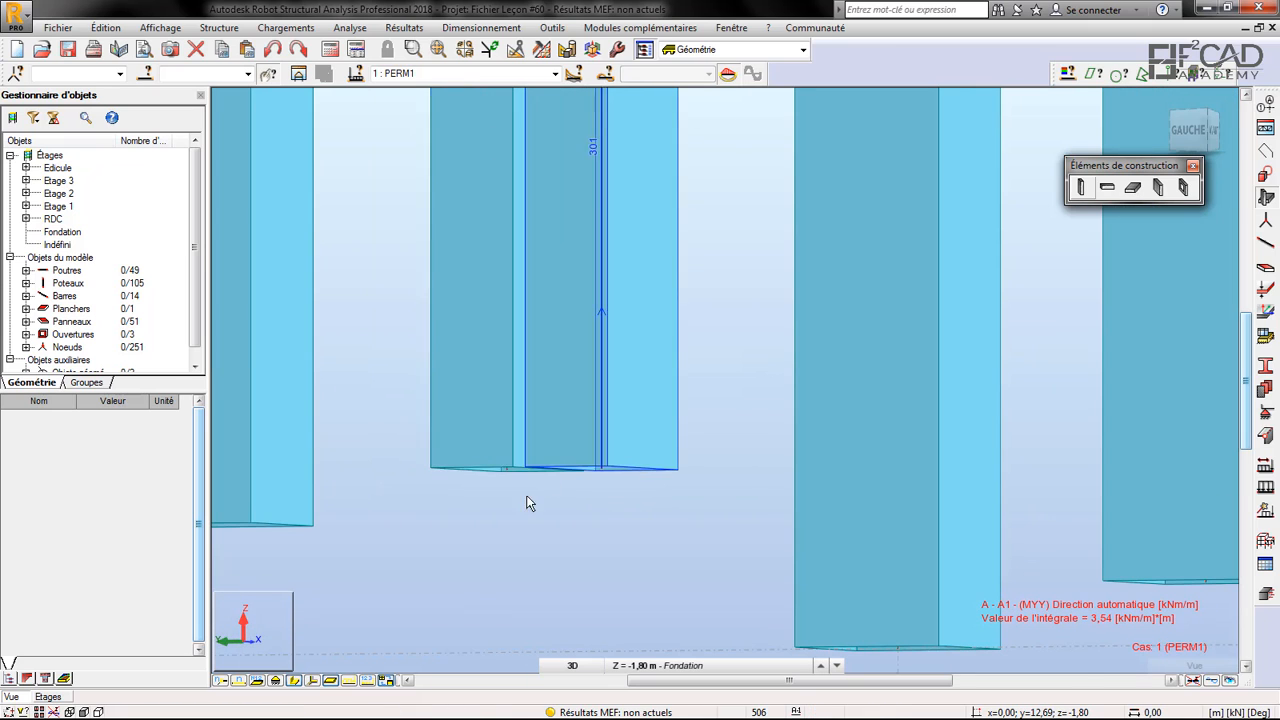
pyautogui.click(511, 483)
pyautogui.click(510, 472)
pyautogui.scroll(2, 519, 468)
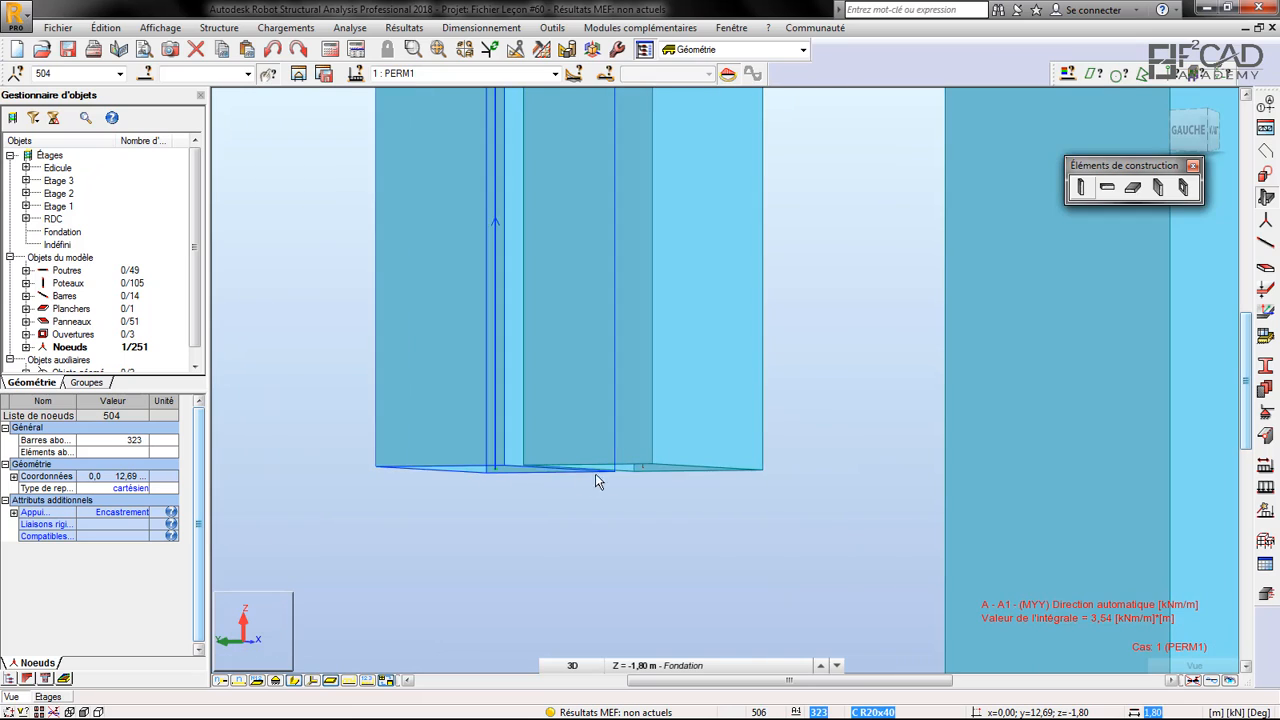
pyautogui.click(294, 681)
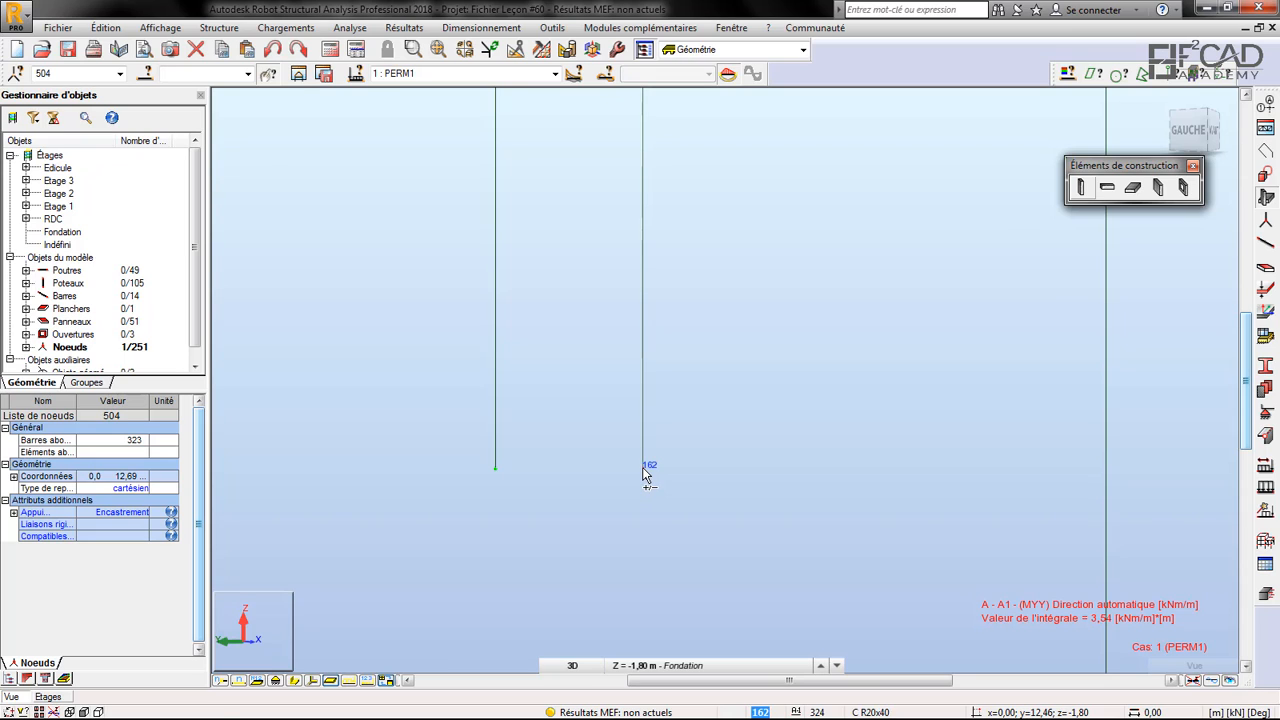
pyautogui.keyDown('ctrl'); pyautogui.click(643, 468); pyautogui.keyUp('ctrl')
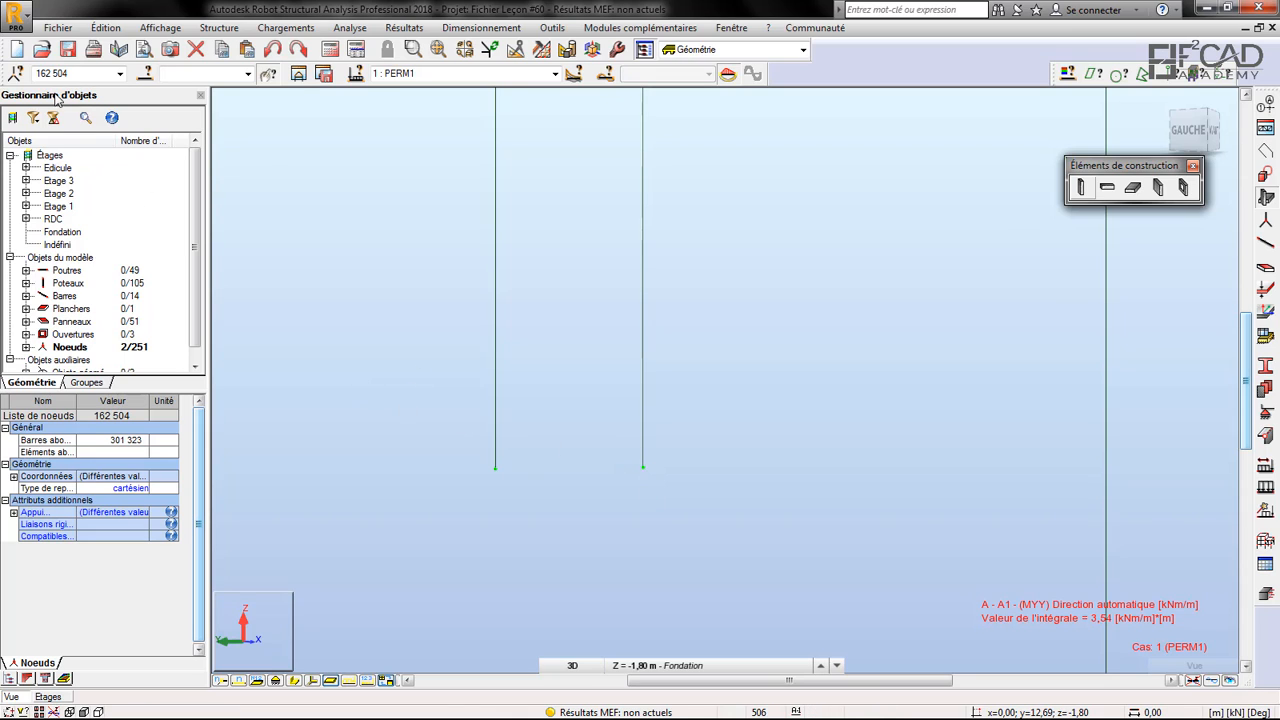
# Send the selected nodes to footing design using manual combinations, accepting a single footing for the two columns
pyautogui.click(1267, 594)
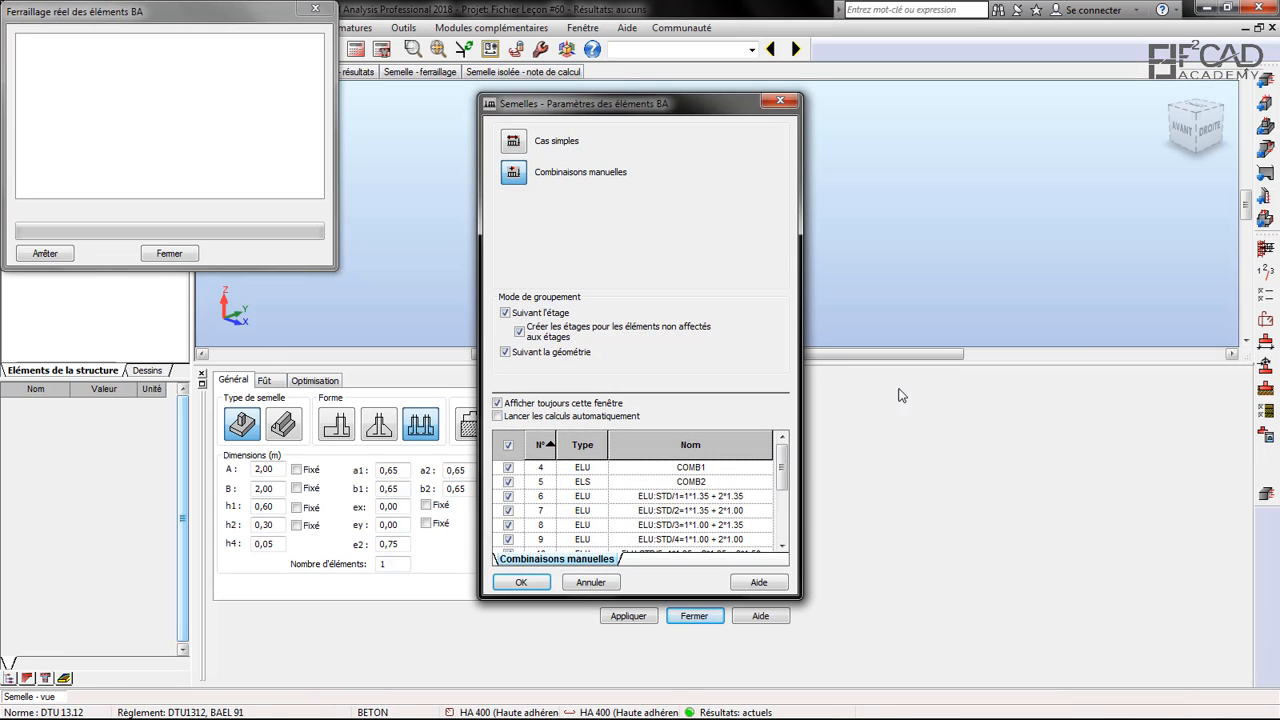
pyautogui.click(522, 583)
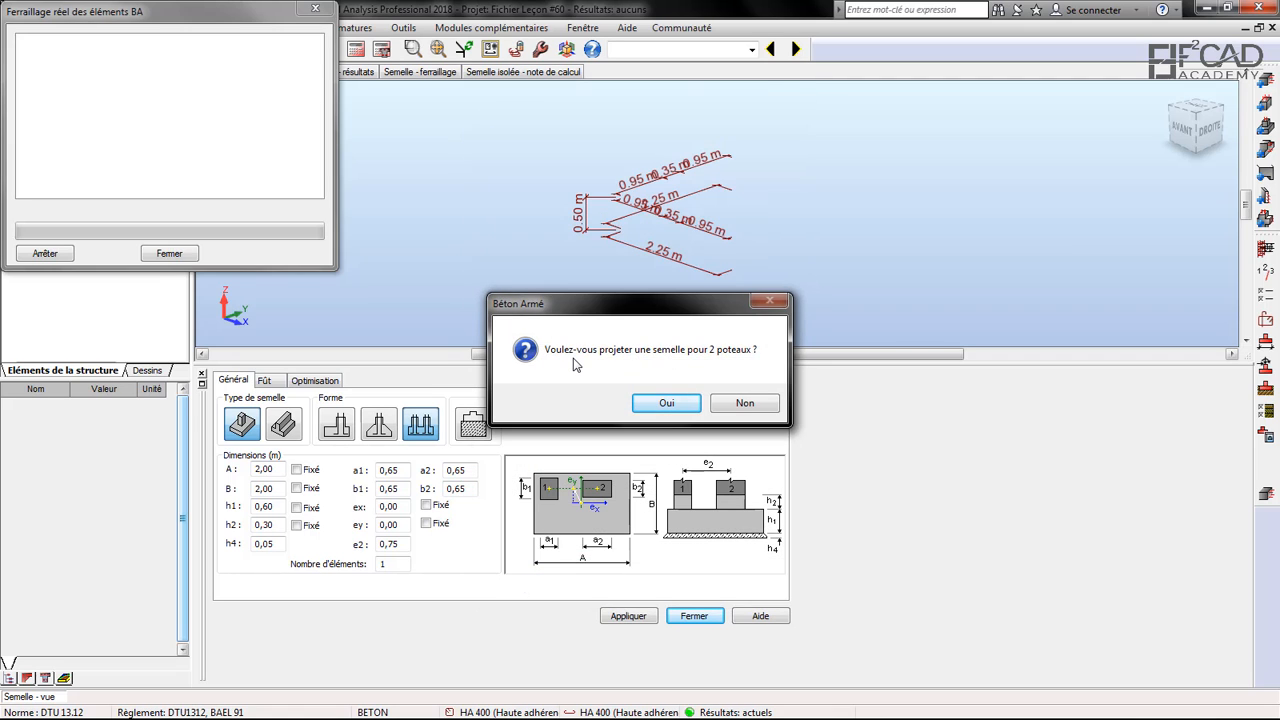
pyautogui.click(664, 402)
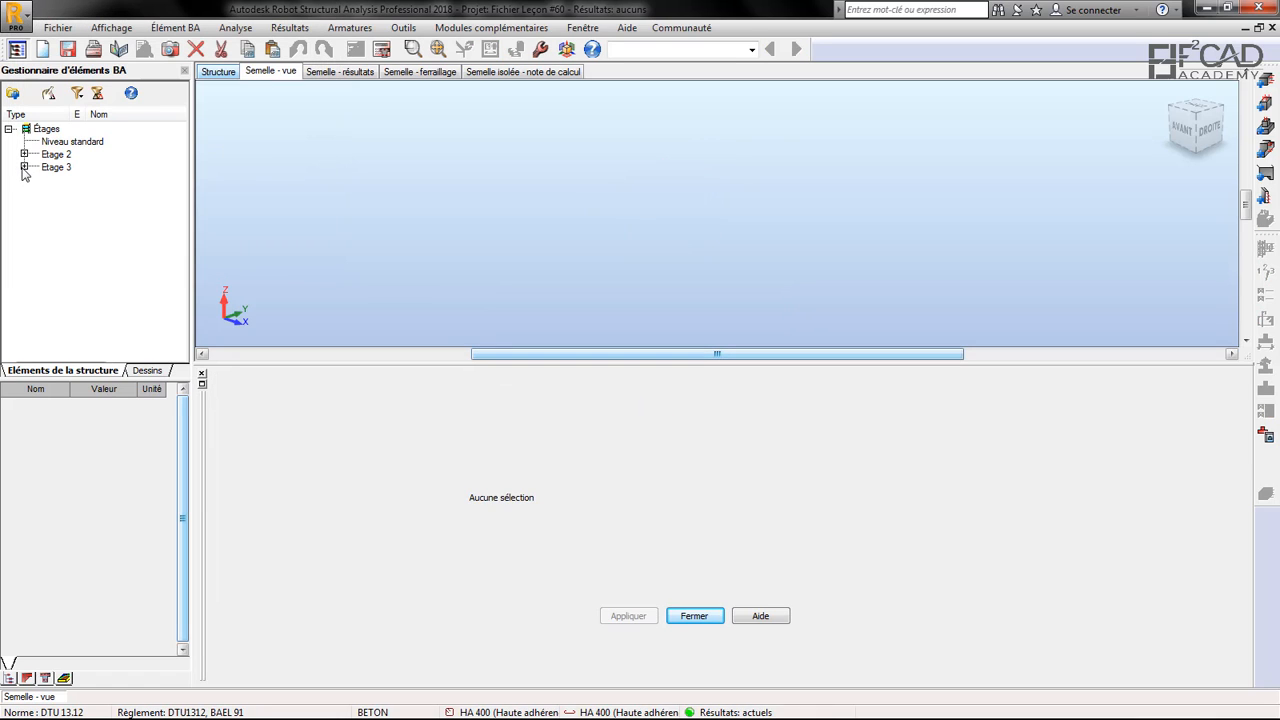
# Expand Etage 3 in the concrete element list and open the footing Semelle168 to view its geometry
pyautogui.click(24, 167)
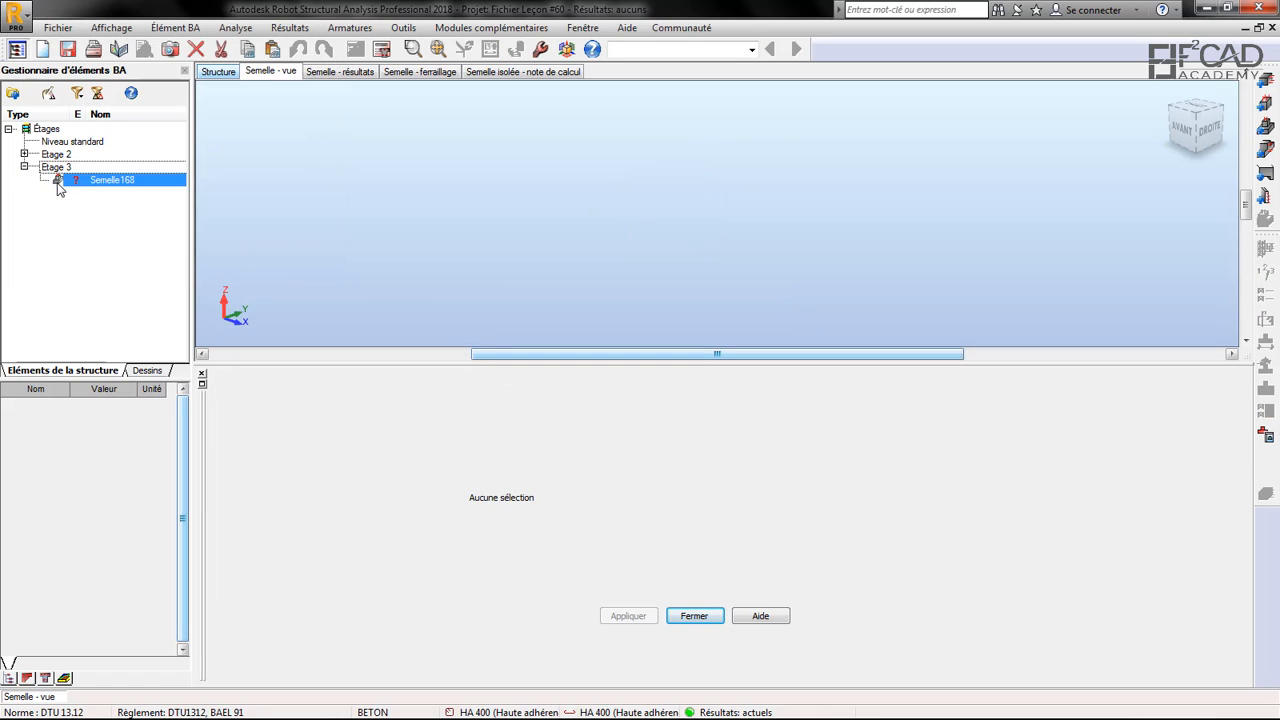
pyautogui.click(95, 182)
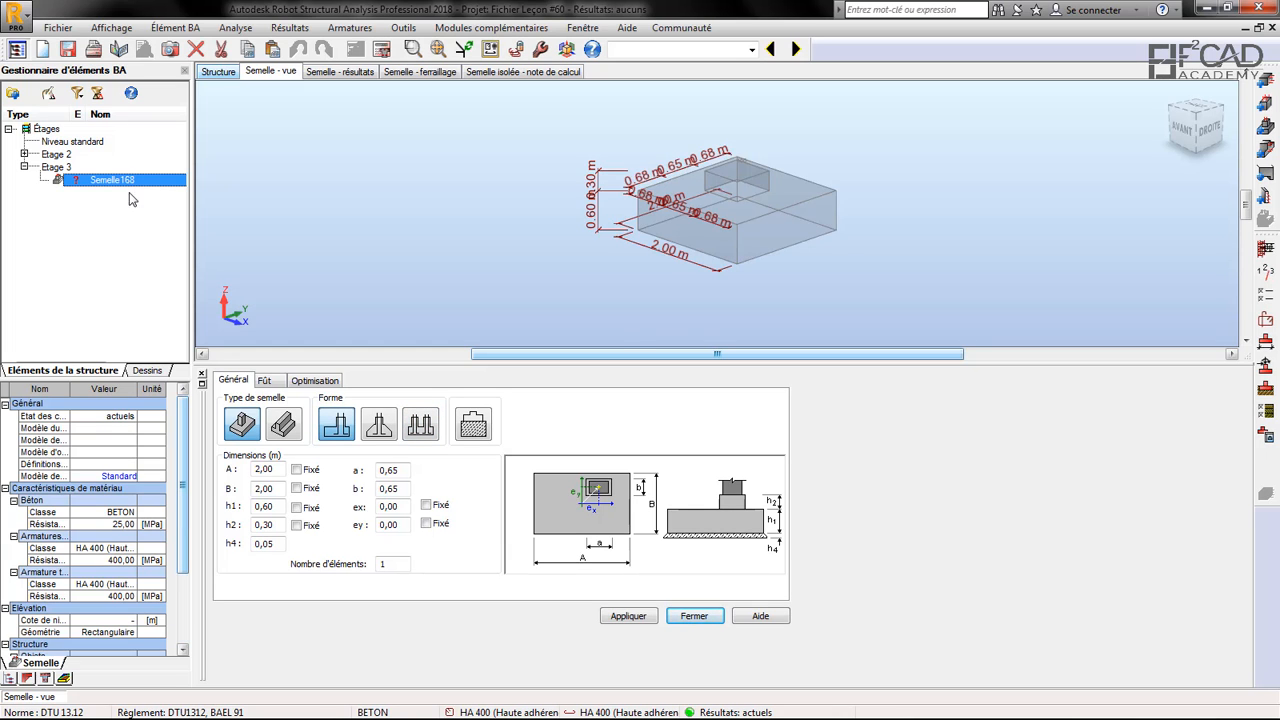
# Return to the structure model and resend the twin columns' base nodes to footing design with manual combinations, accepting one footing for both
pyautogui.click(216, 73)
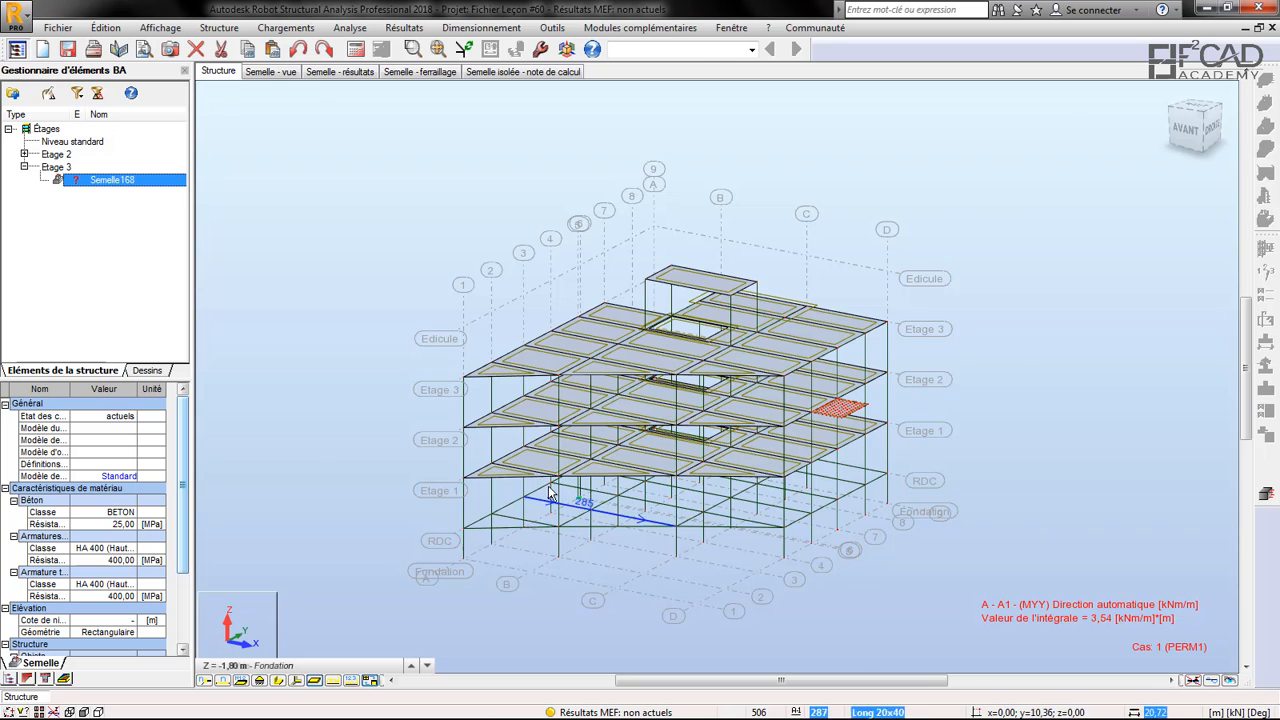
pyautogui.scroll(4, 548, 492)
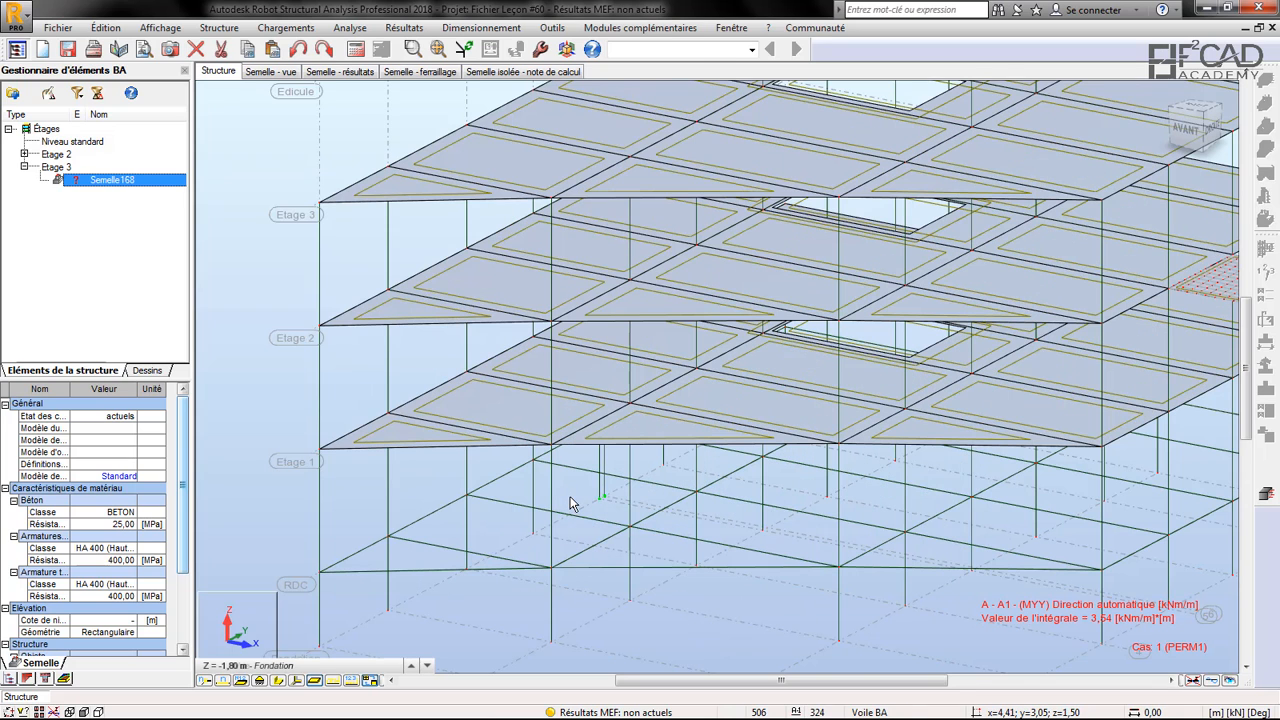
pyautogui.scroll(1, 565, 500)
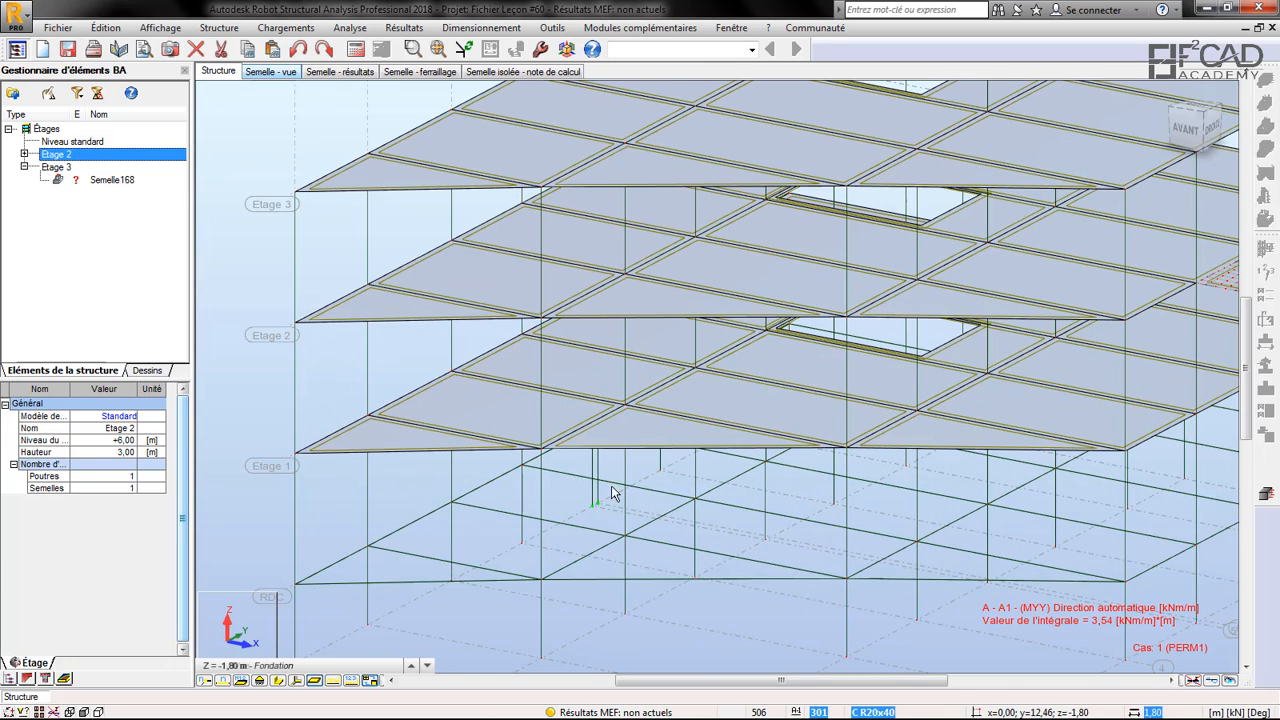
pyautogui.scroll(3, 597, 497)
pyautogui.click(1104, 480)
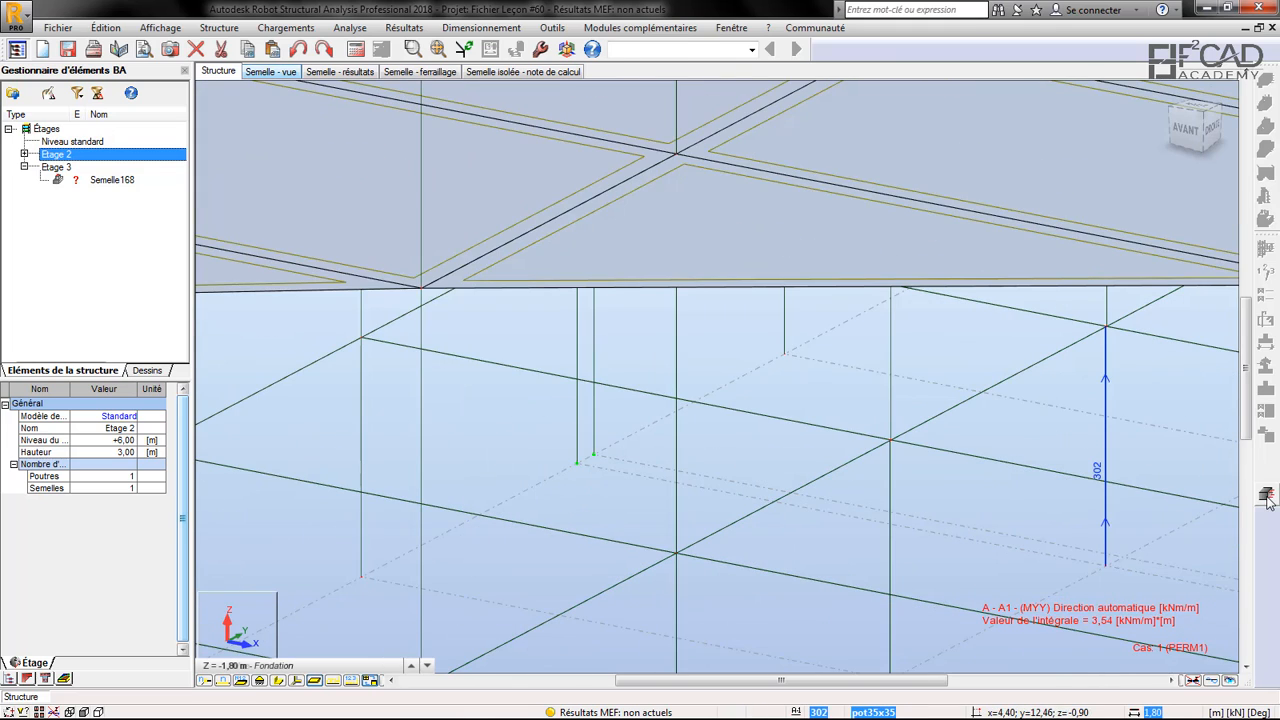
pyautogui.click(1270, 503)
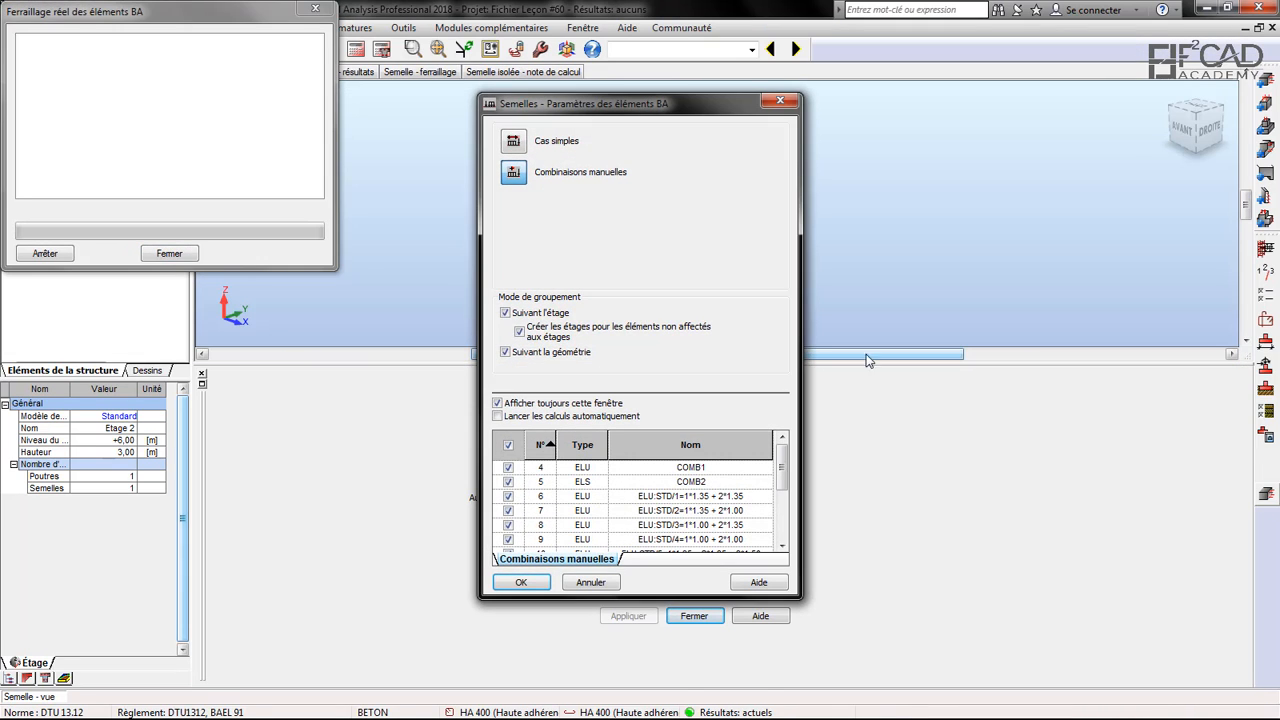
pyautogui.click(521, 582)
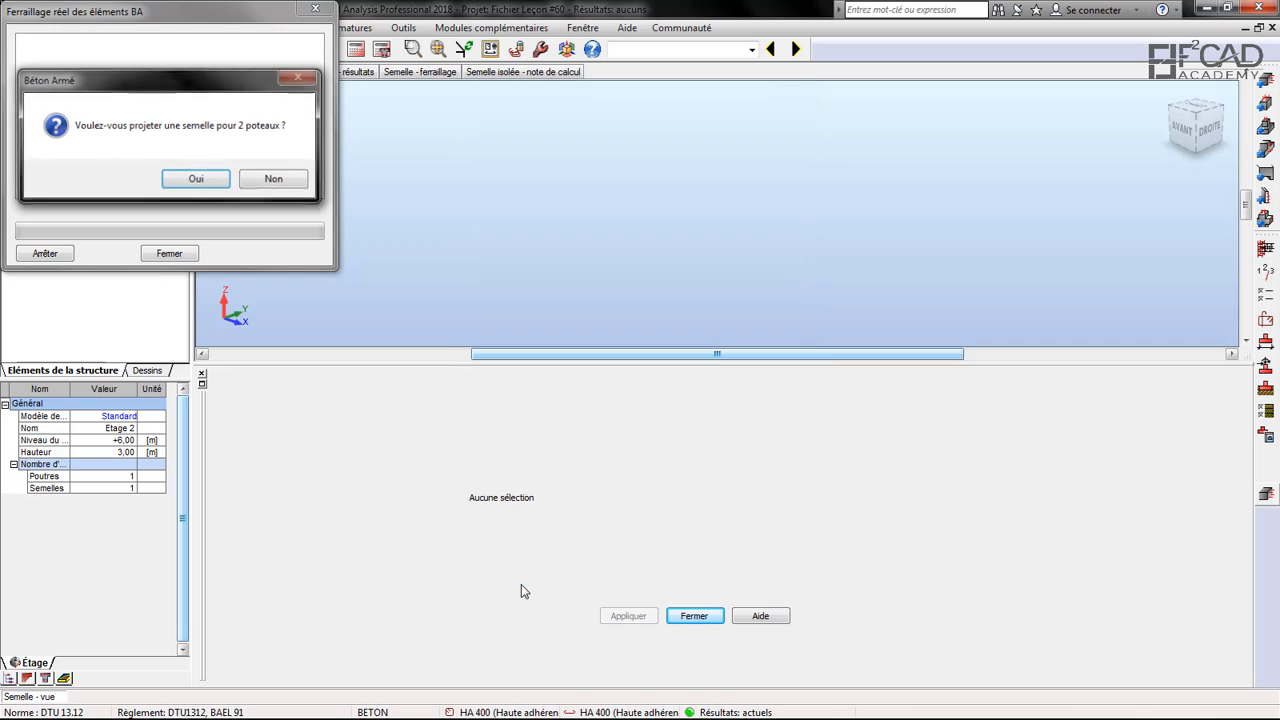
pyautogui.click(205, 182)
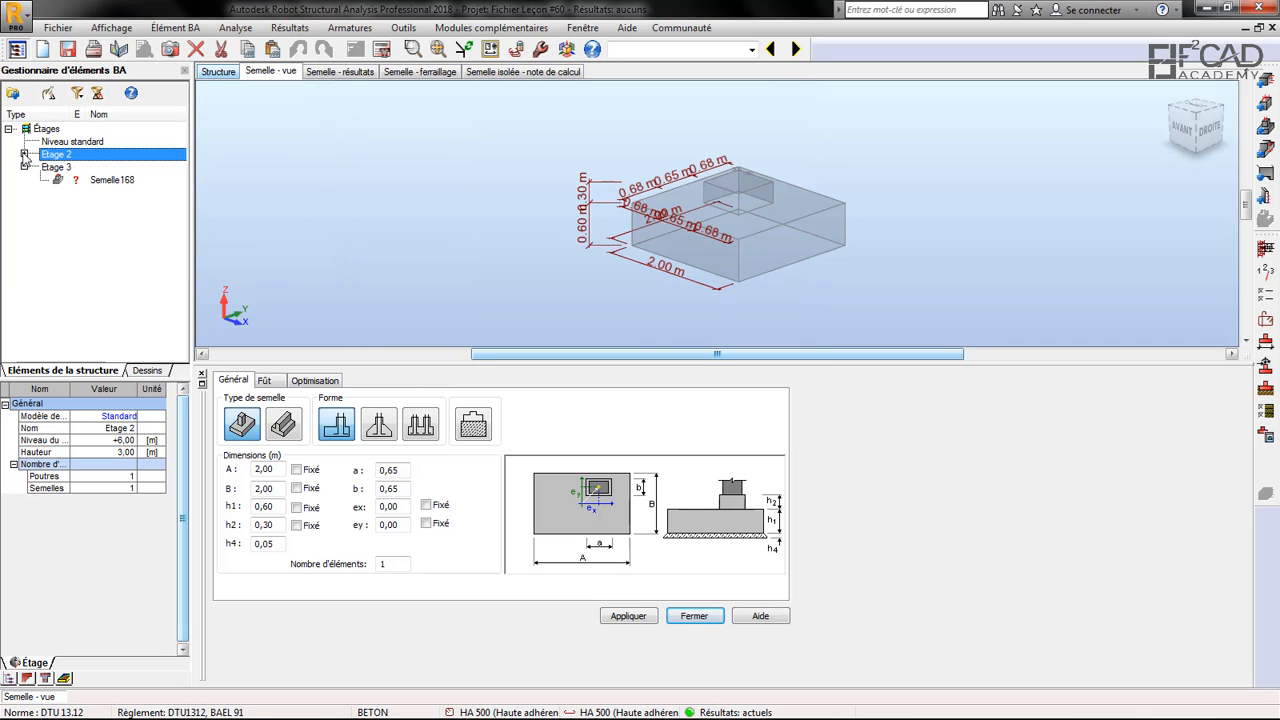
# Expand Etage 2 in the concrete element list and open Semelle504-162 to examine its two-column footing geometry
pyautogui.click(24, 154)
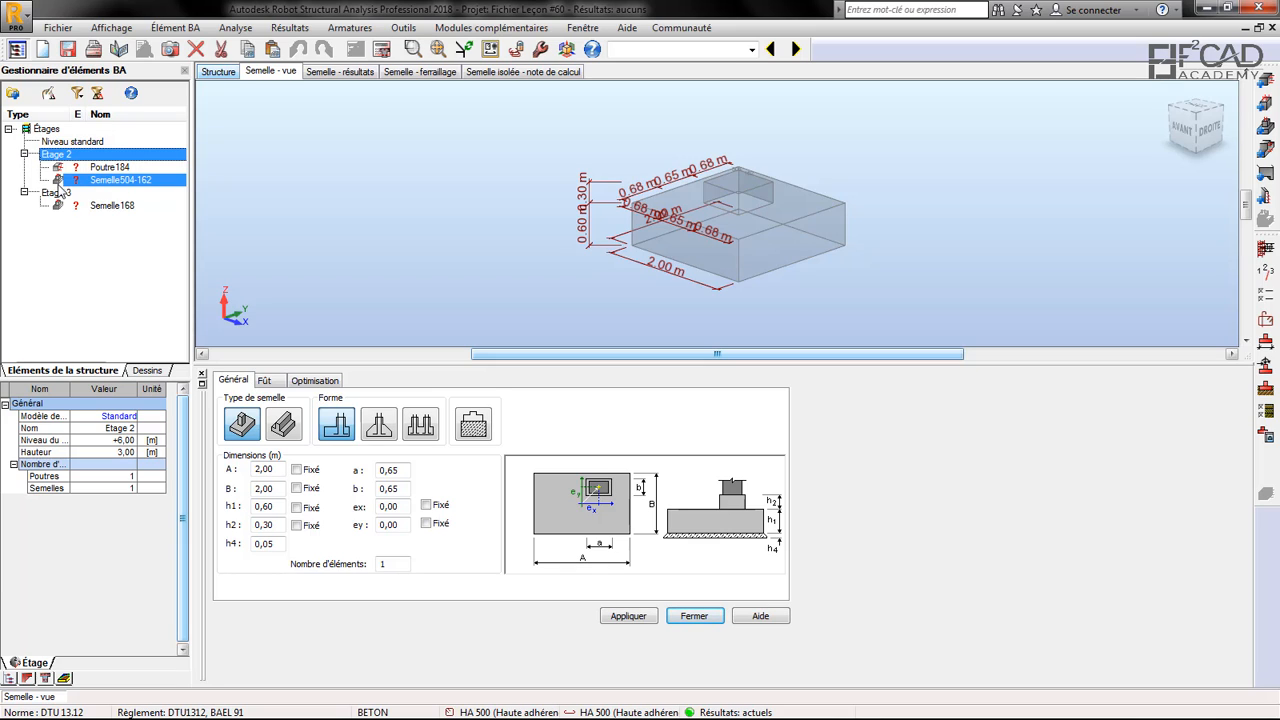
pyautogui.click(143, 186)
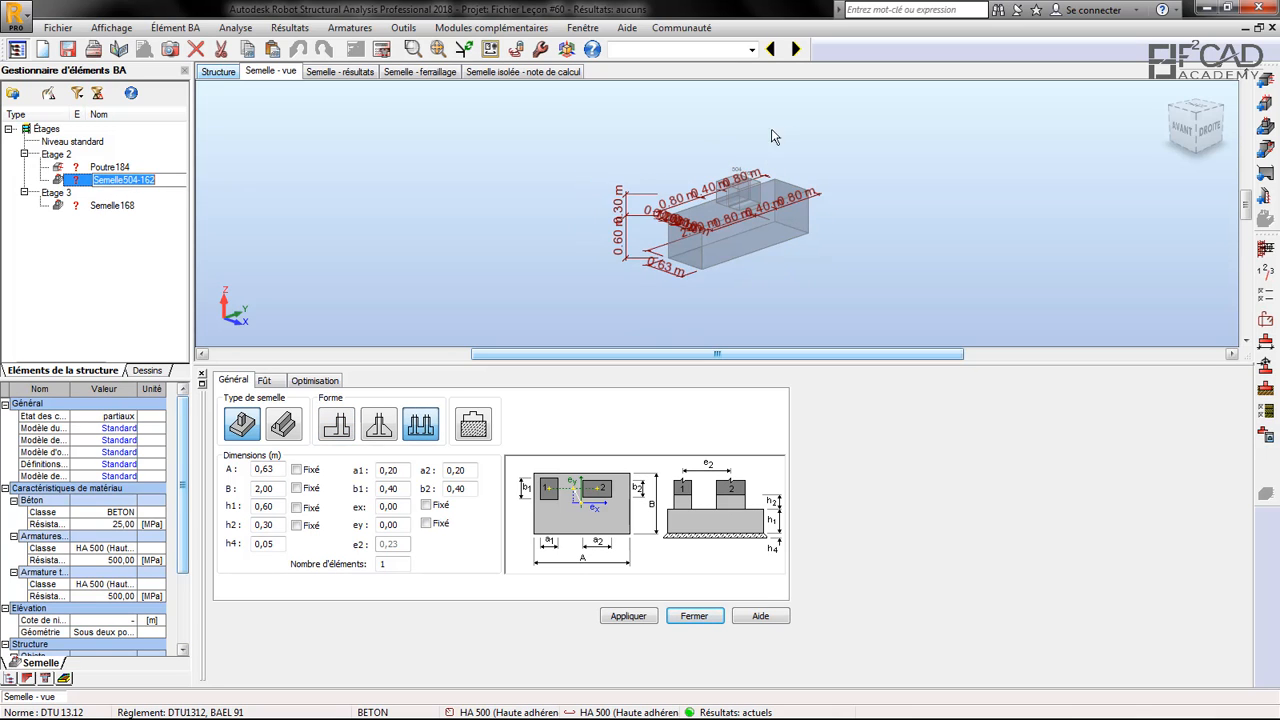
pyautogui.scroll(2, 740, 154)
pyautogui.rightClick(598, 152)
pyautogui.click(615, 125)
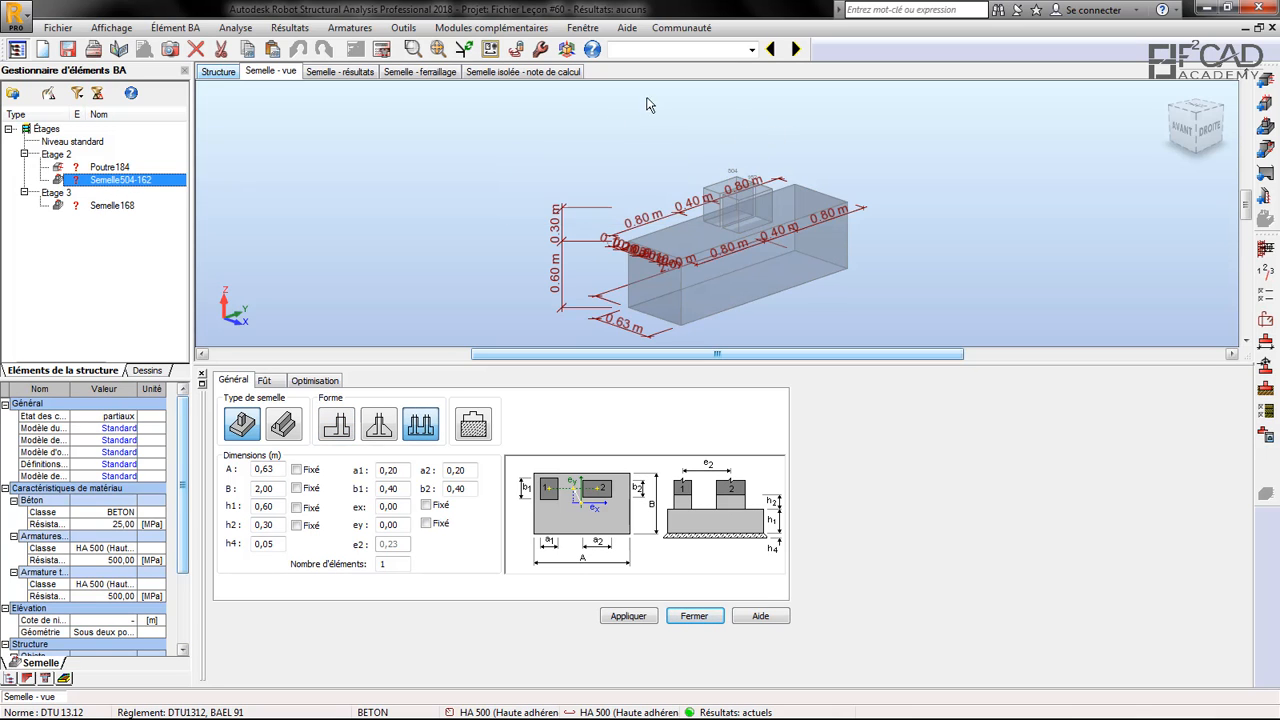
pyautogui.scroll(3, 700, 170)
pyautogui.scroll(-3, 767, 207)
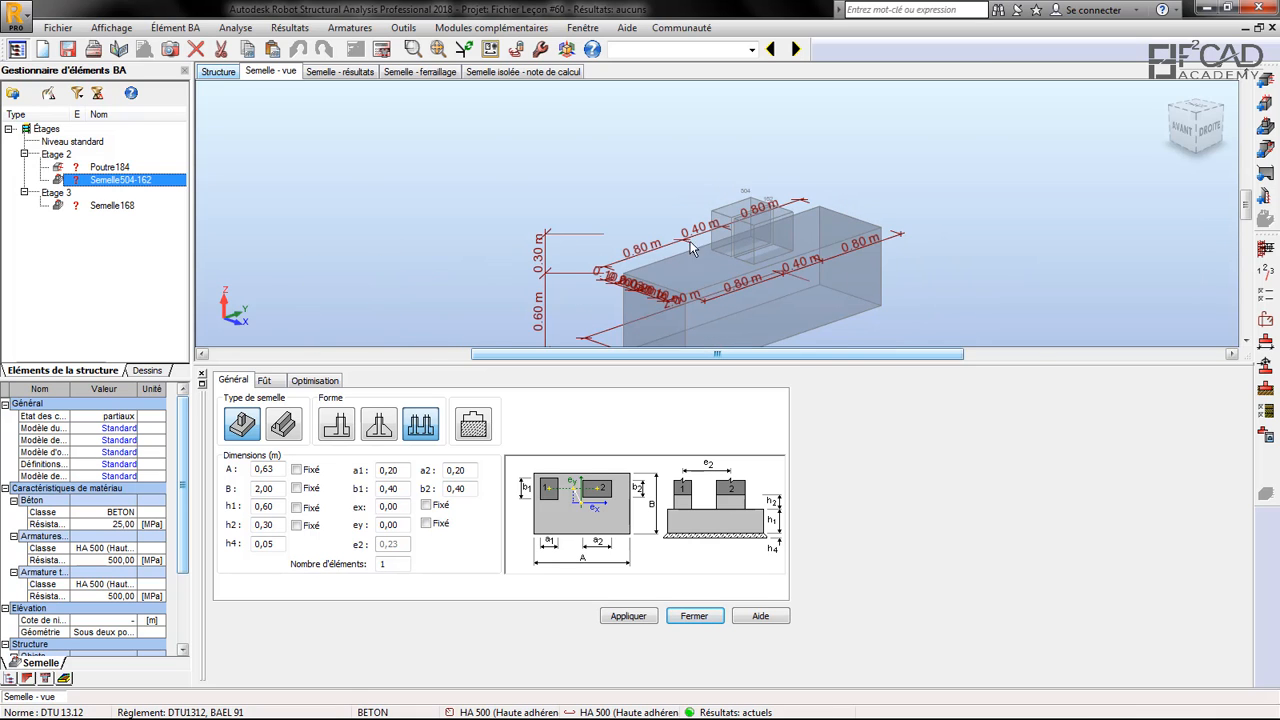
pyautogui.scroll(2, 809, 261)
pyautogui.scroll(-2, 645, 203)
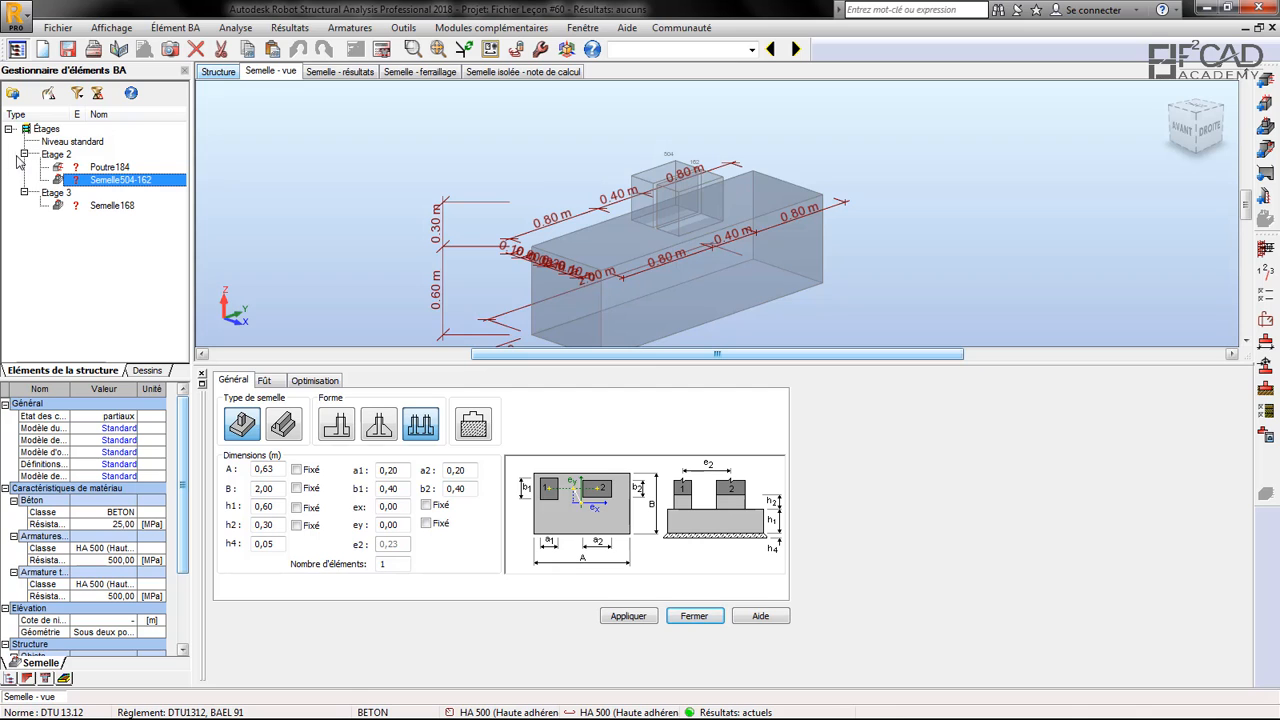
# Go back to the structure and resend the selected nodes to footing design without grouping by storey, accepting one footing for both columns
pyautogui.click(218, 72)
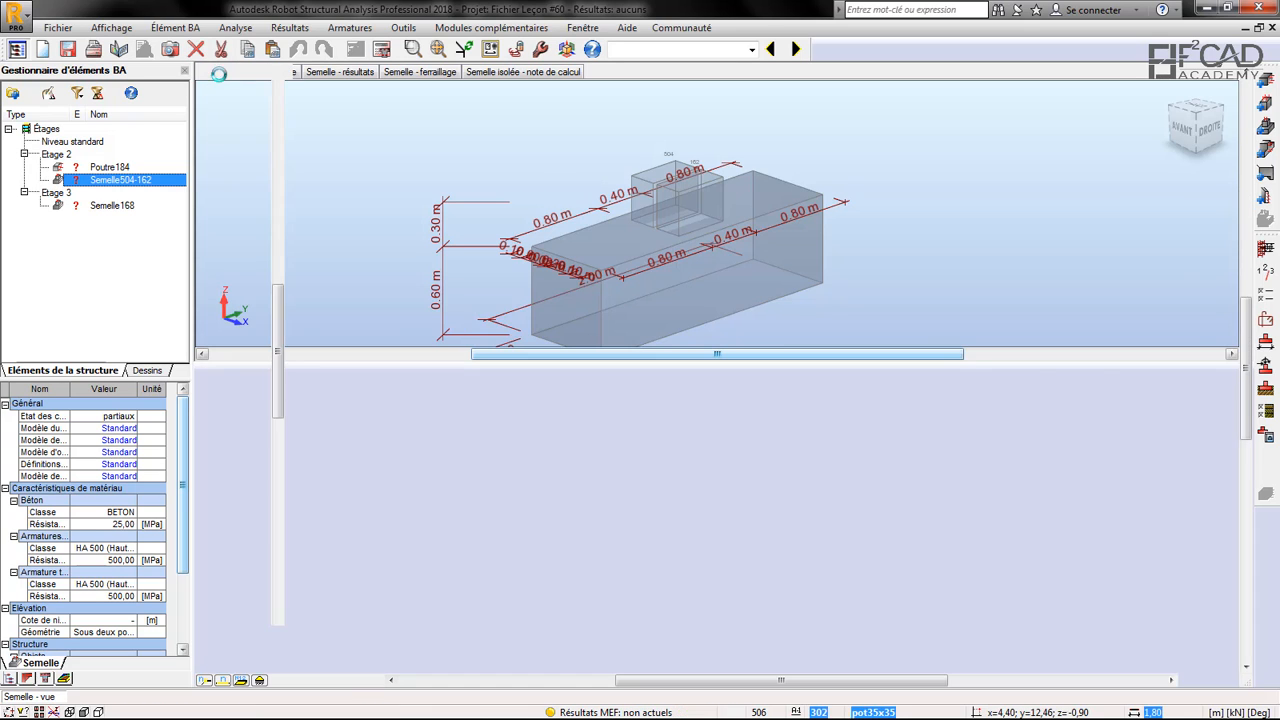
pyautogui.scroll(1, 497, 447)
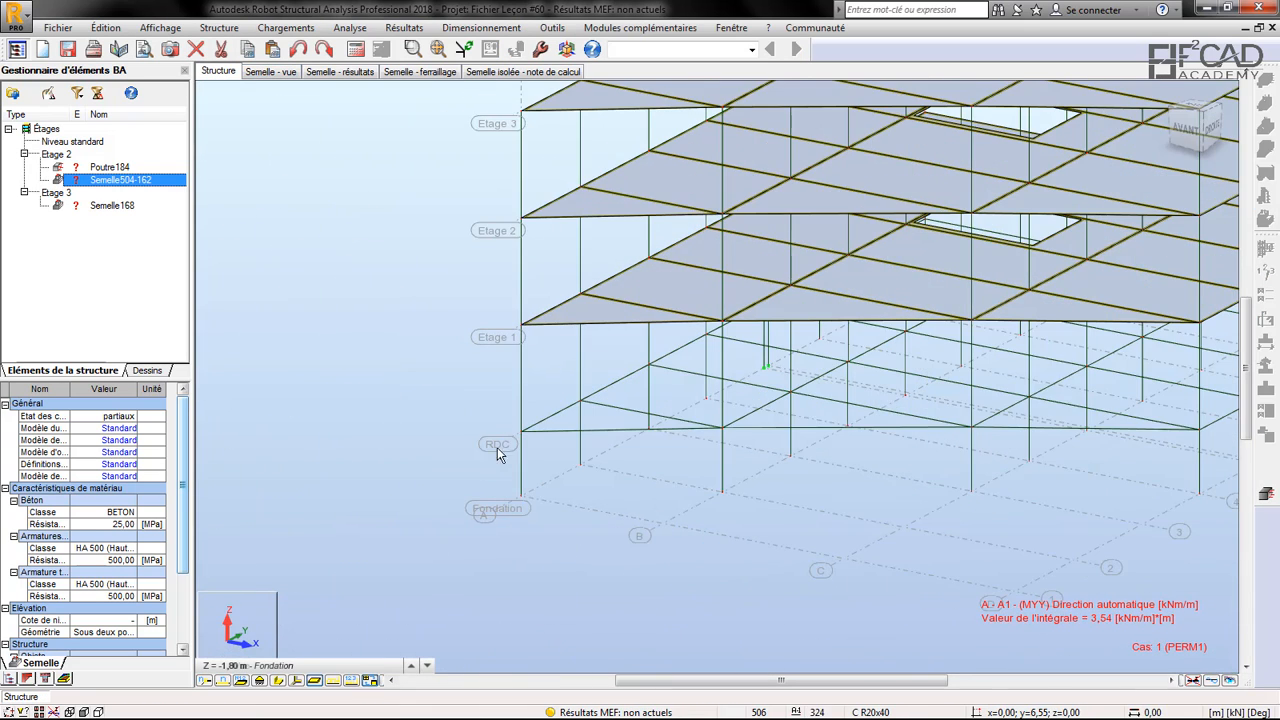
pyautogui.scroll(-2, 345, 344)
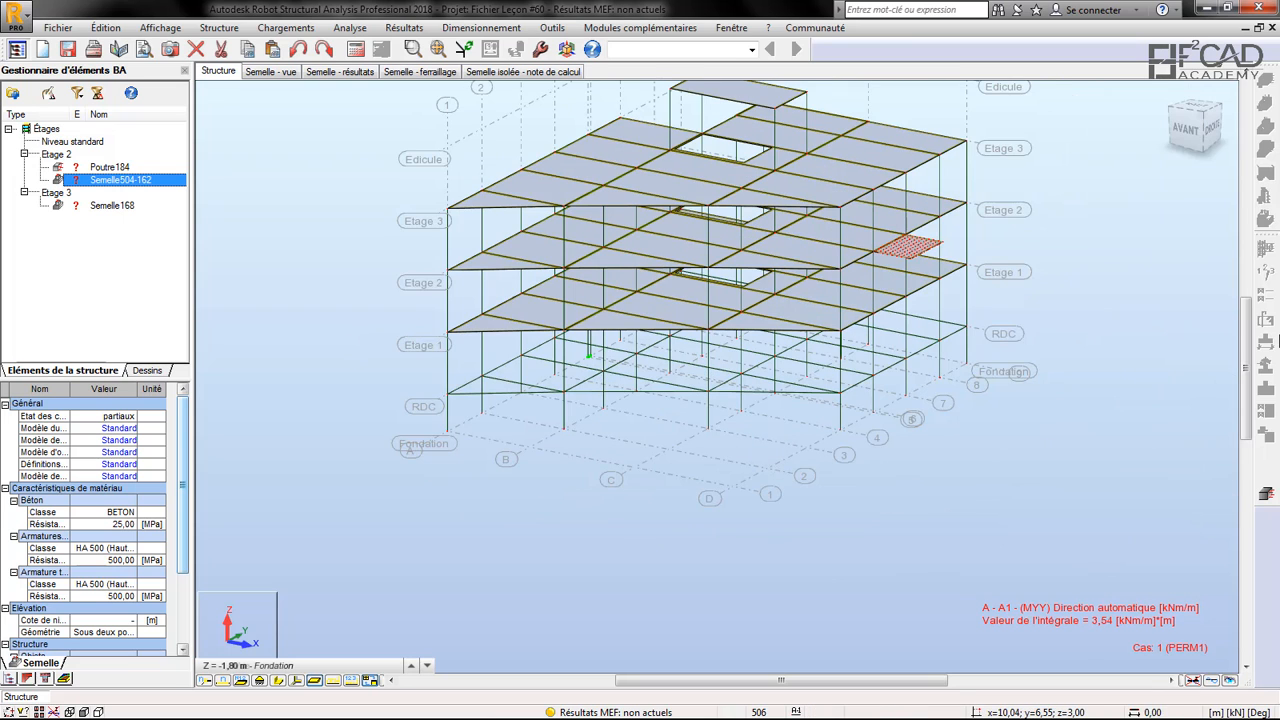
pyautogui.click(1266, 500)
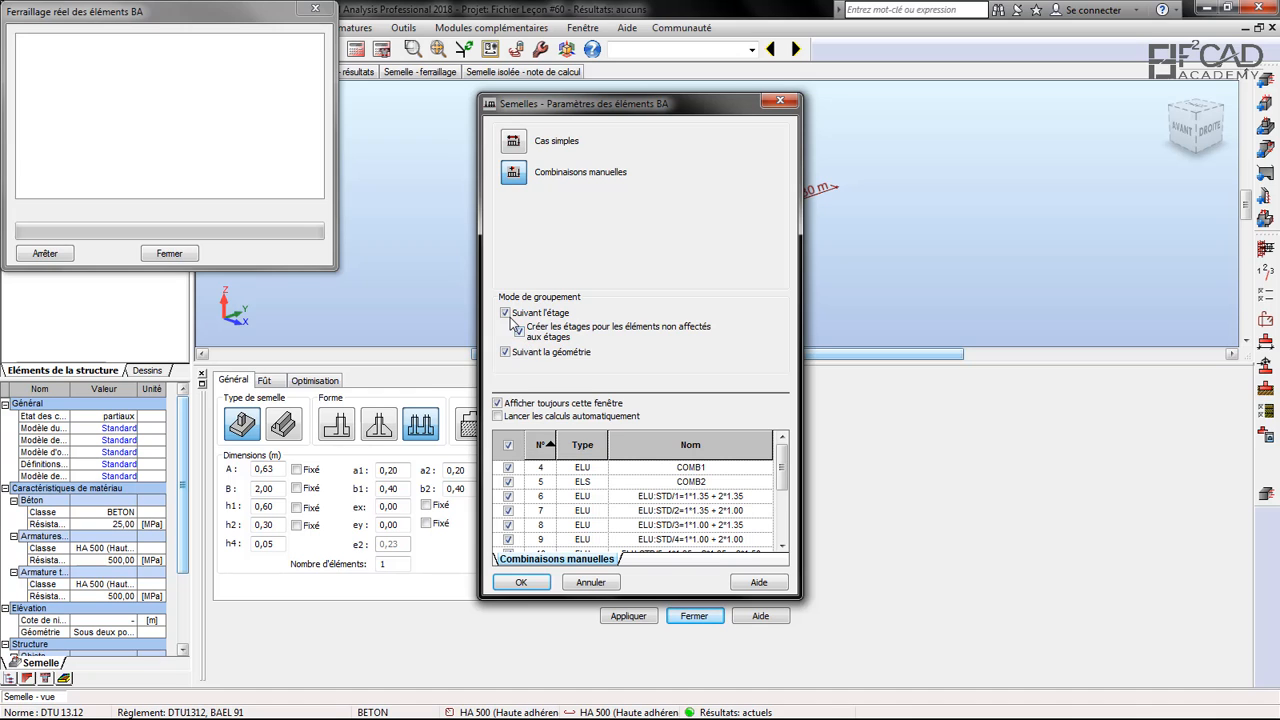
pyautogui.click(505, 313)
pyautogui.click(520, 582)
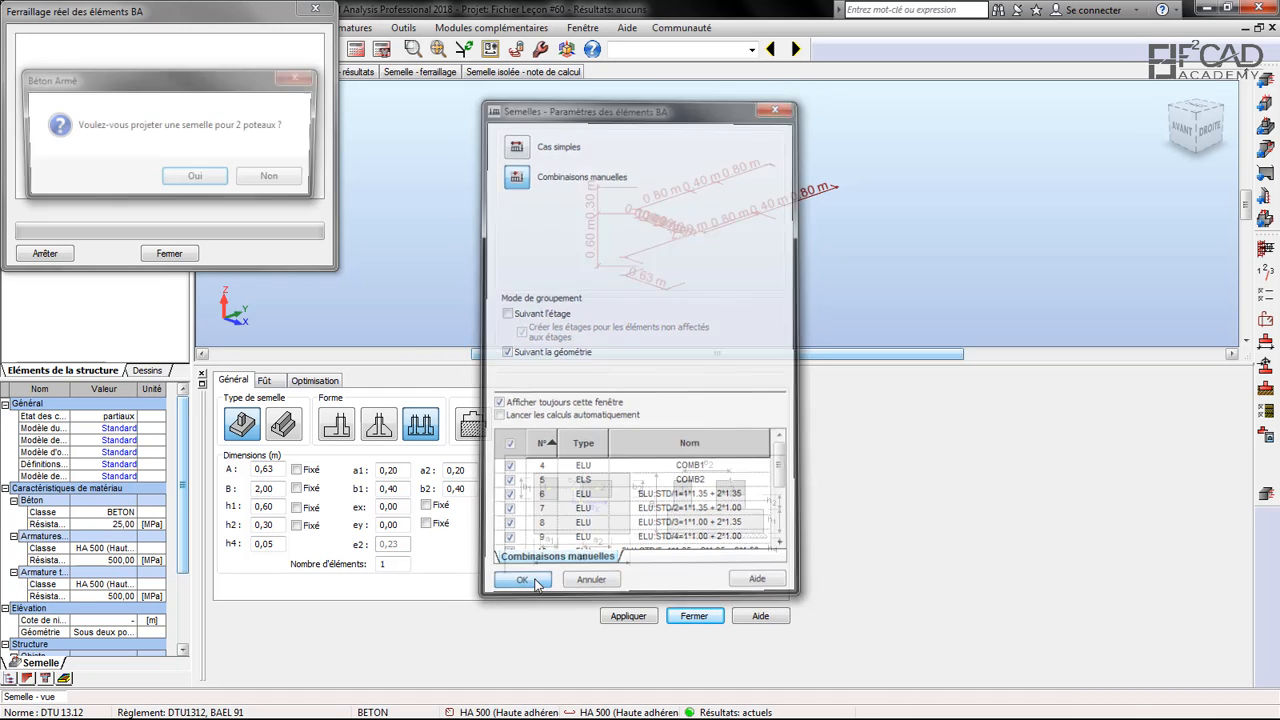
pyautogui.click(196, 178)
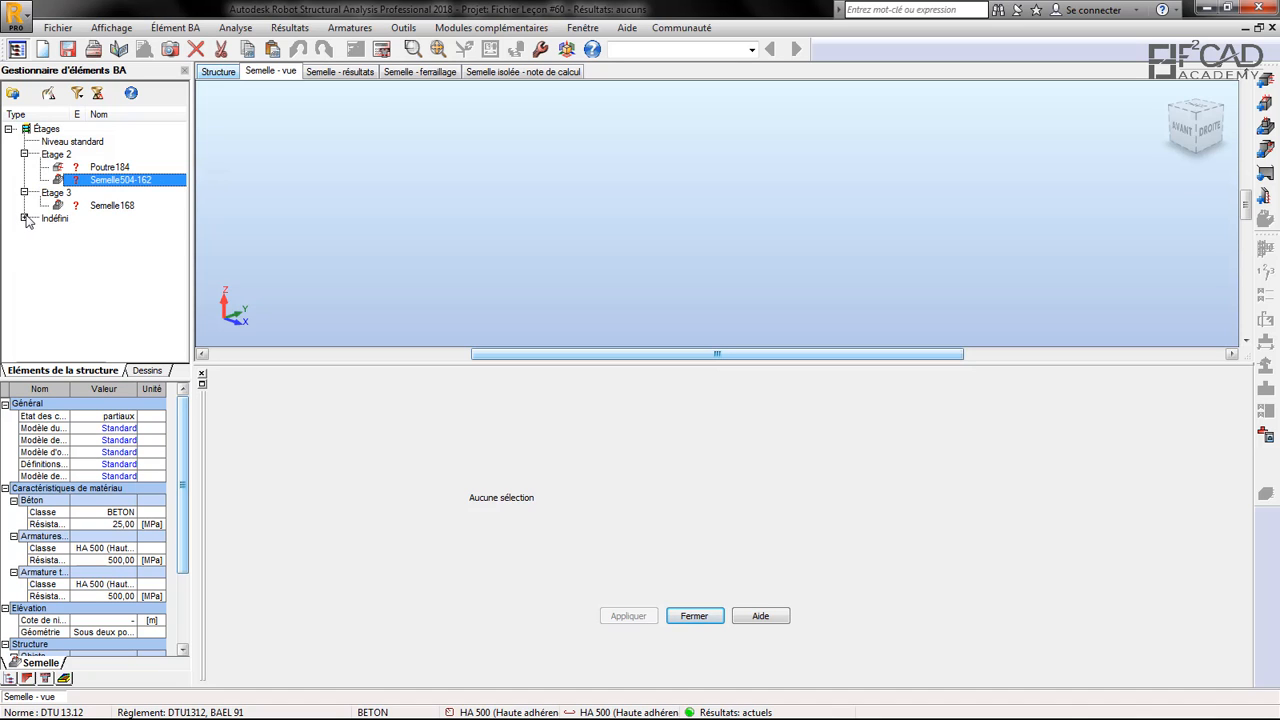
# Expand the Indéfini storey and open its Semelle504-162 to inspect the combined footing under the two columns
pyautogui.click(24, 218)
pyautogui.click(127, 234)
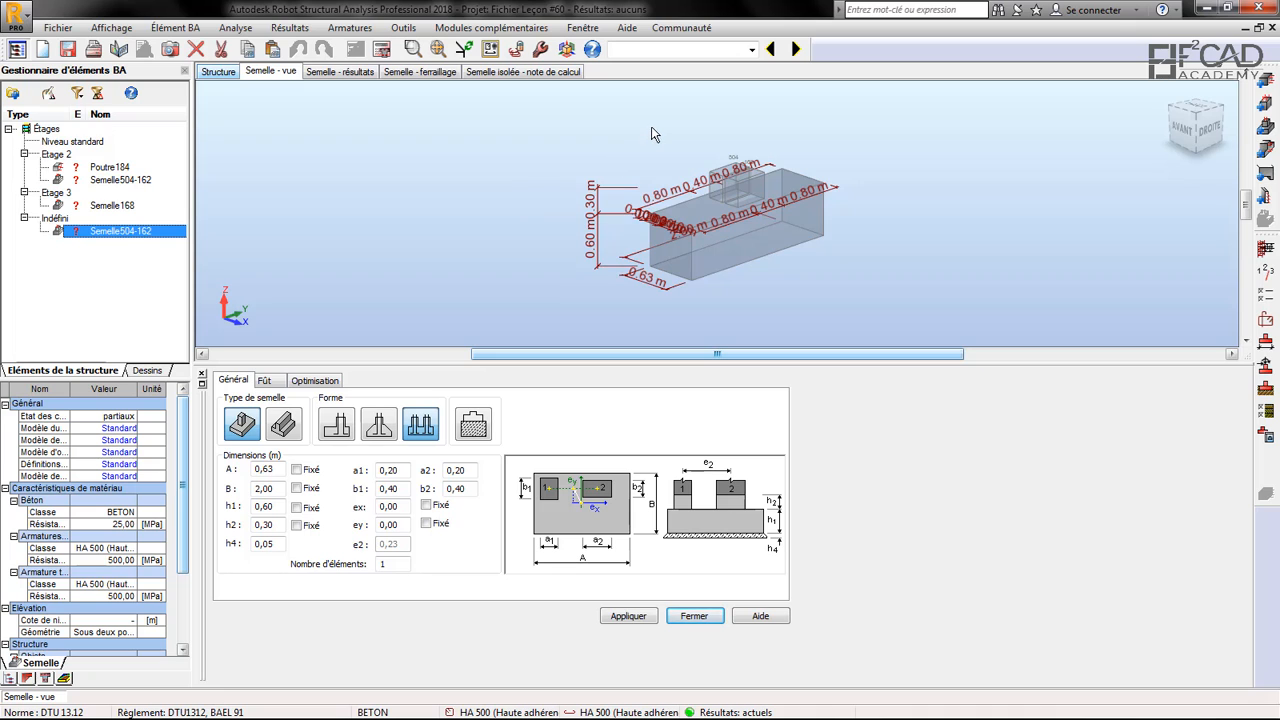
pyautogui.scroll(1, 745, 173)
pyautogui.scroll(1, 740, 180)
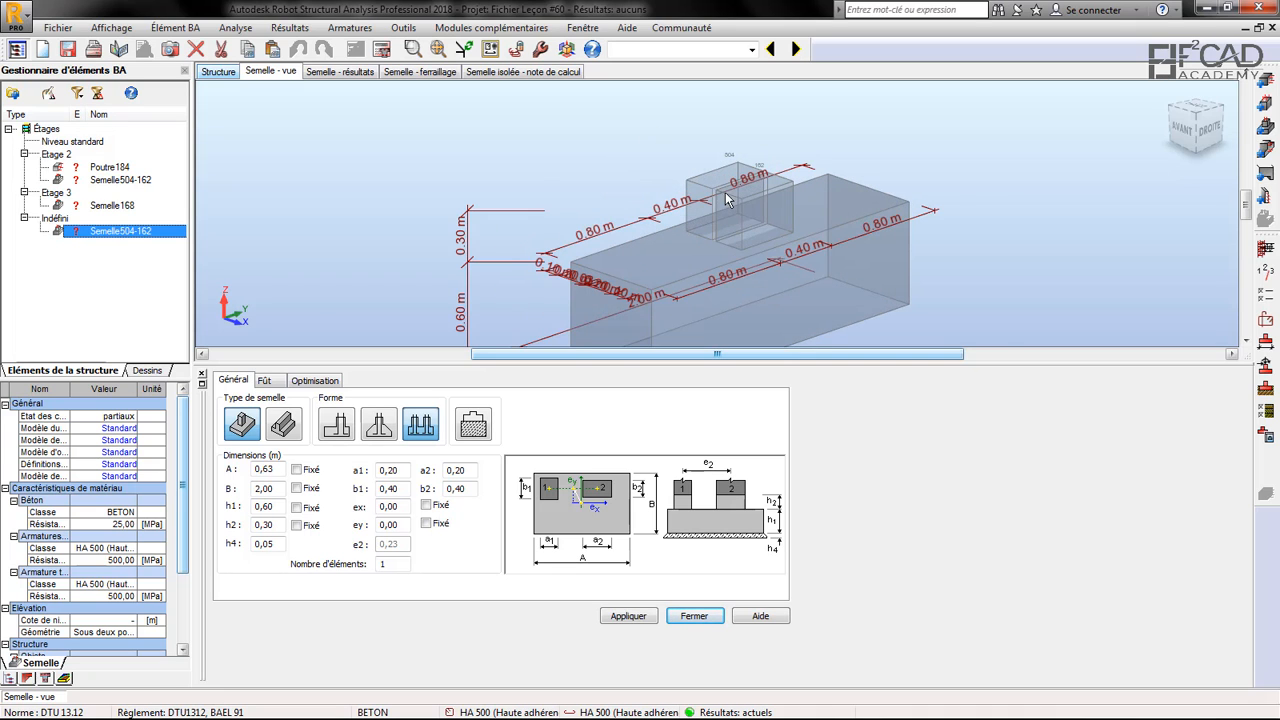
pyautogui.scroll(-1, 660, 172)
pyautogui.scroll(-1, 559, 201)
pyautogui.scroll(-1, 540, 190)
pyautogui.scroll(-1, 491, 153)
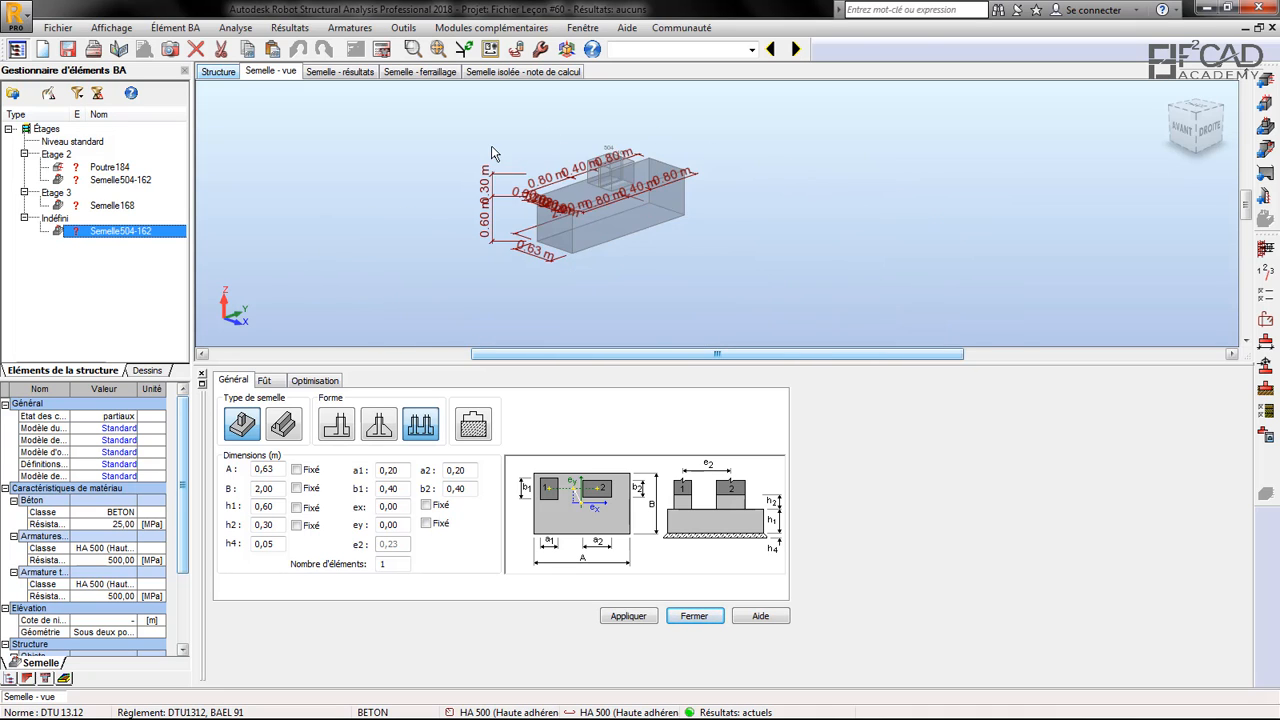
pyautogui.scroll(1, 491, 150)
pyautogui.scroll(1, 568, 188)
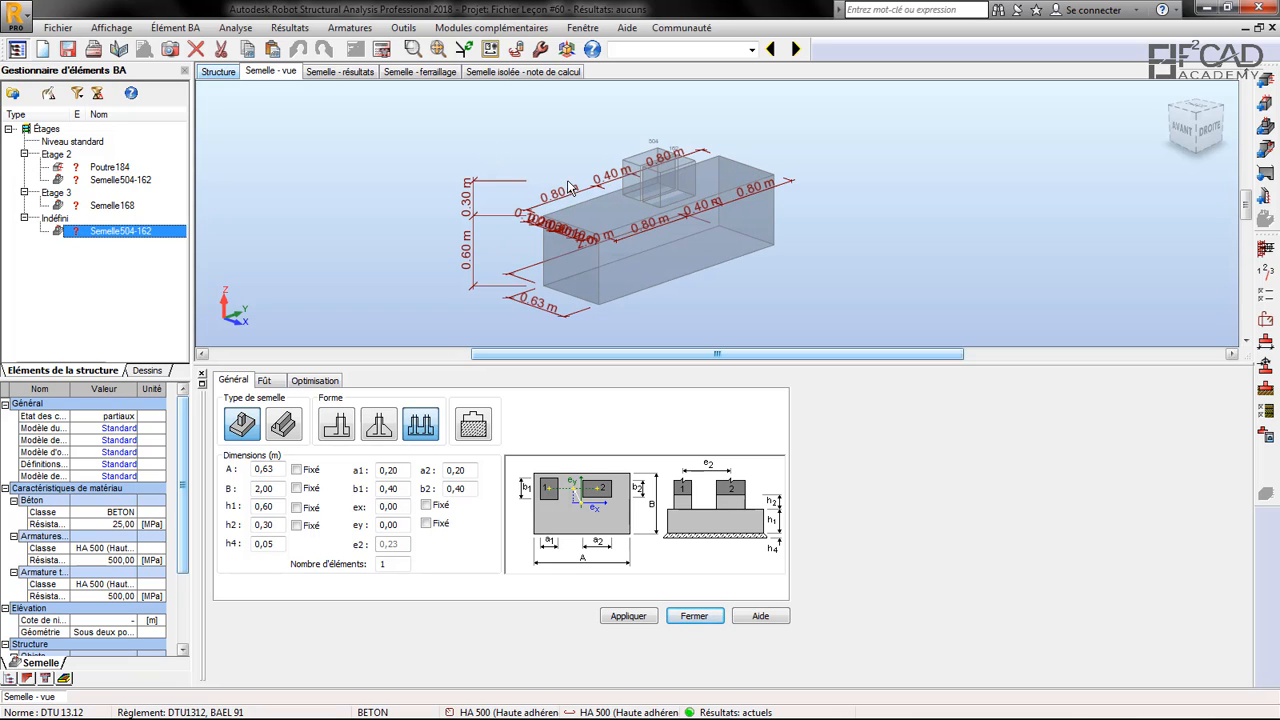
# View the execution drawing of the combined footing, then return to its geometry view
pyautogui.click(383, 471)
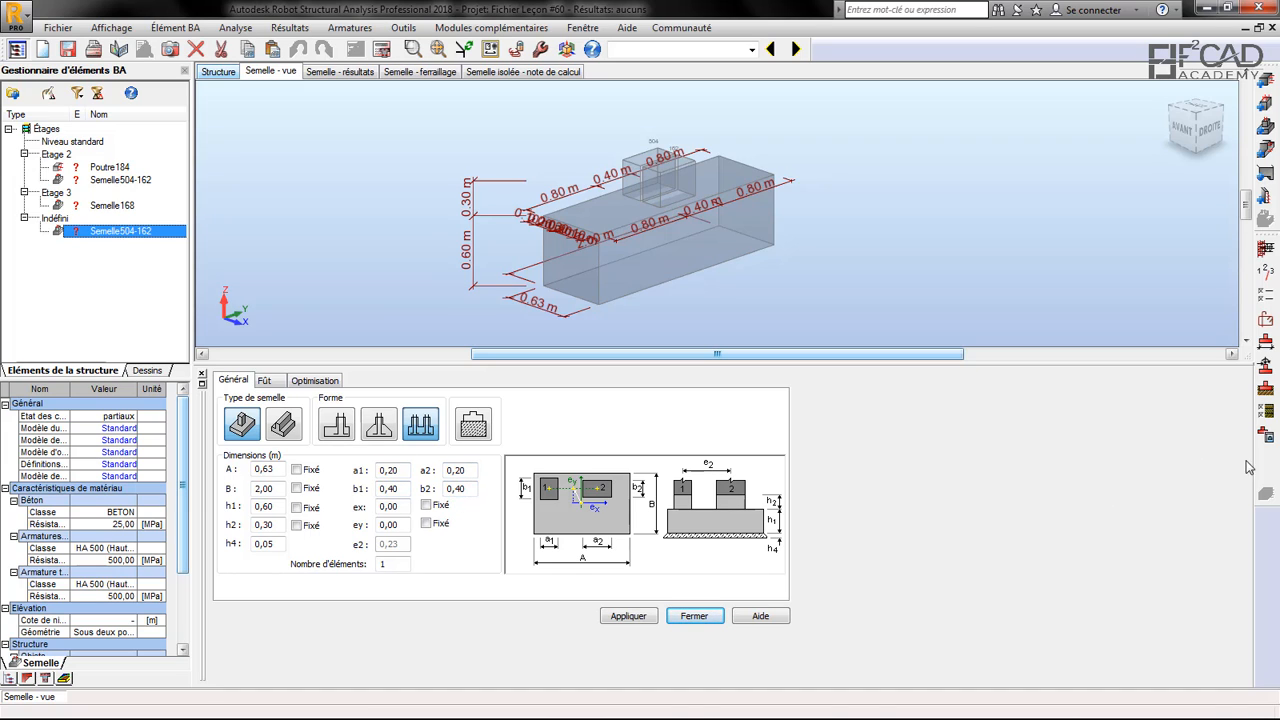
pyautogui.click(1265, 437)
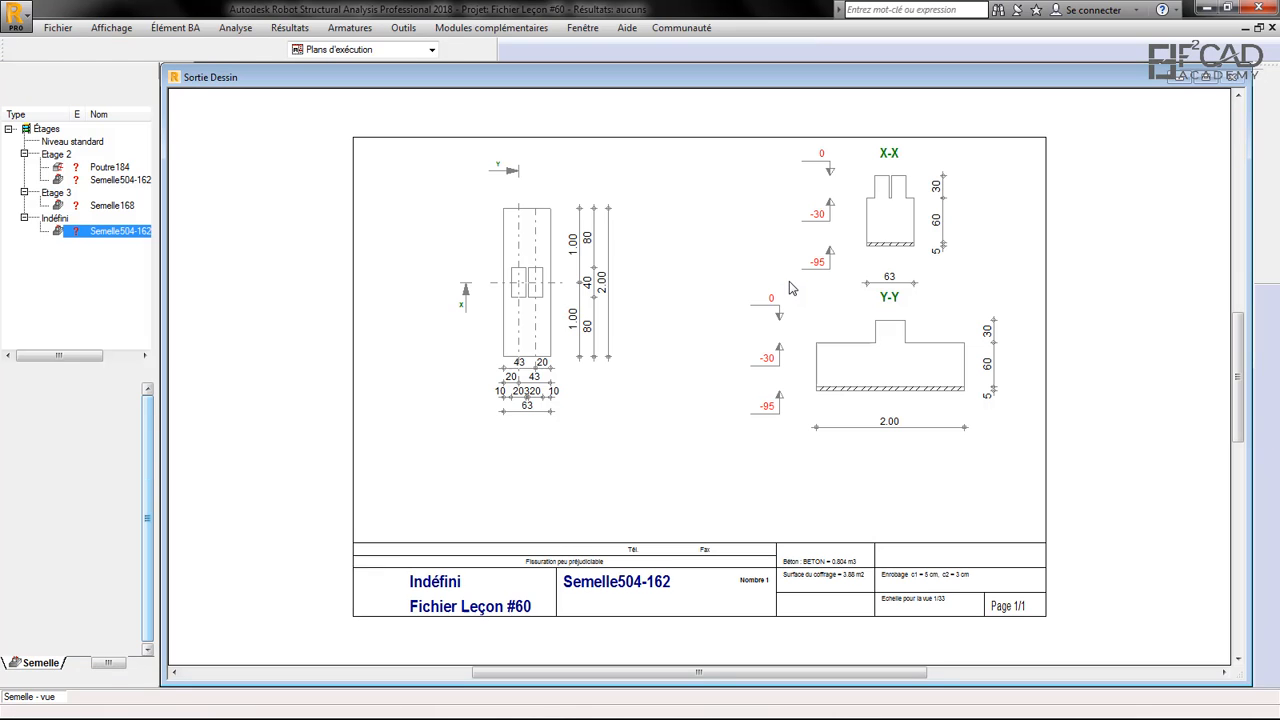
pyautogui.click(1265, 272)
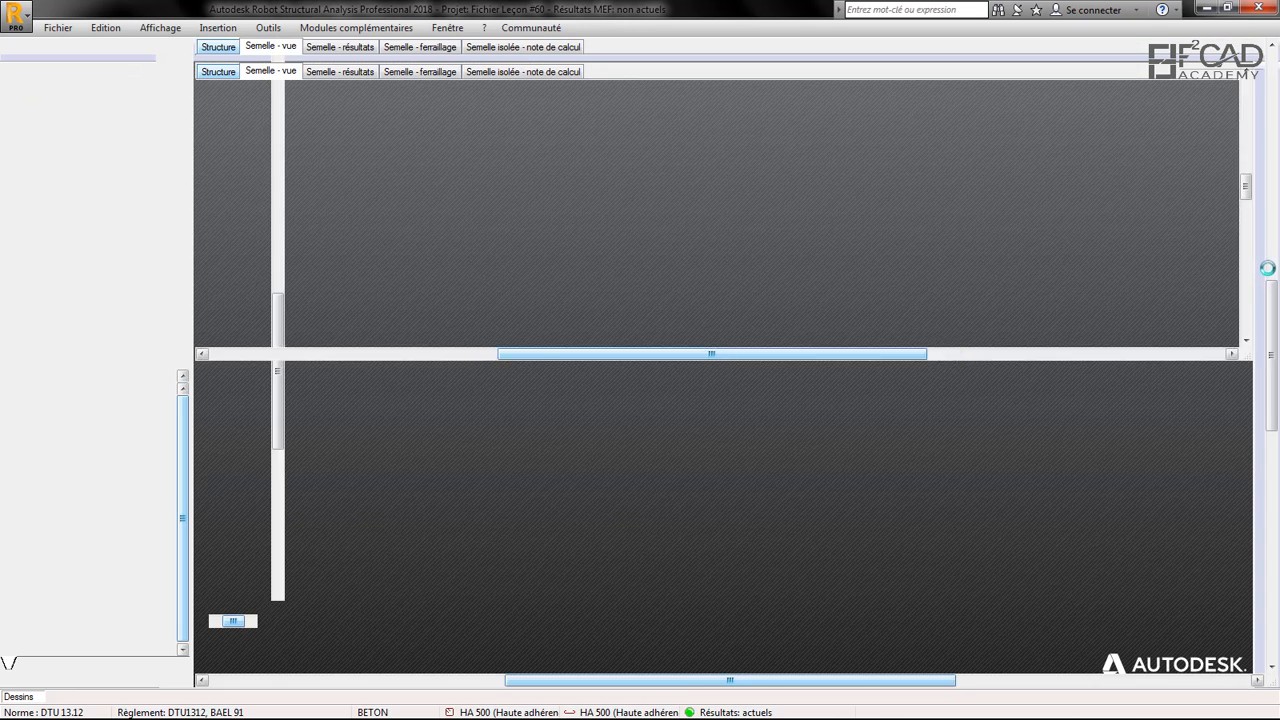
# In the geotechnical options, switch the pressuremeter stress type to ELU, enter a new qu value and accept the settings
pyautogui.click(1267, 411)
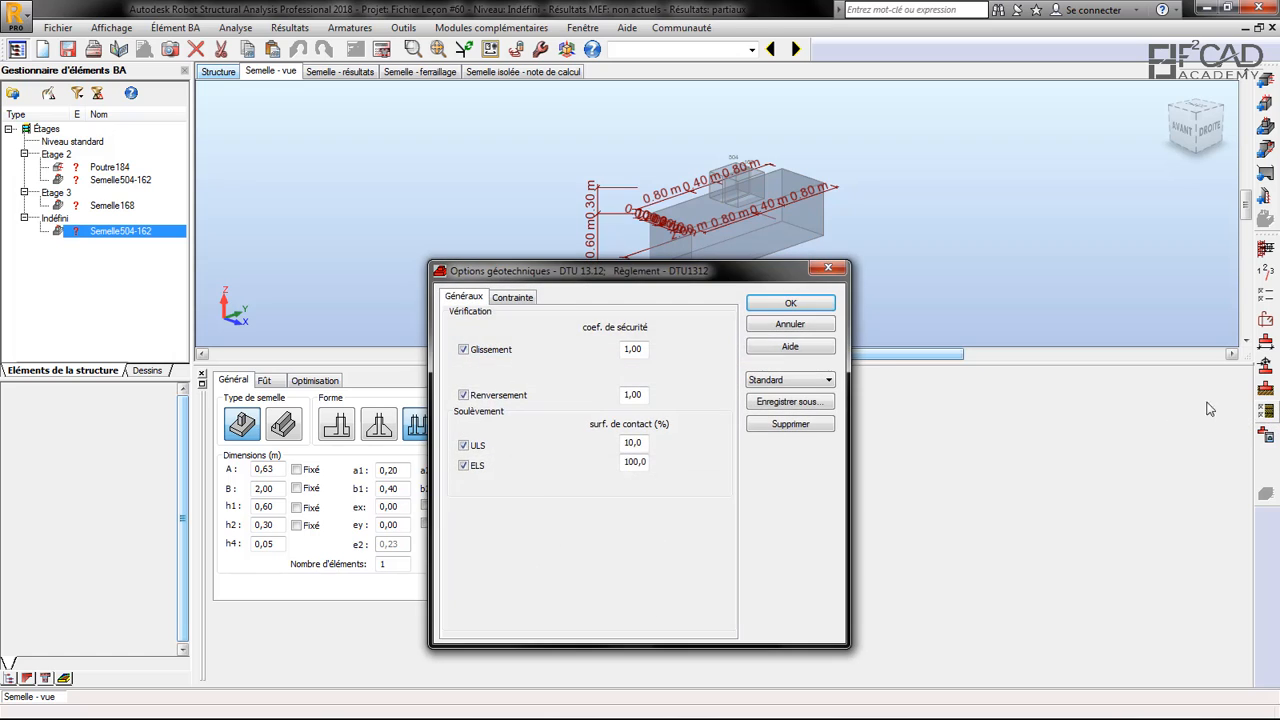
pyautogui.click(513, 298)
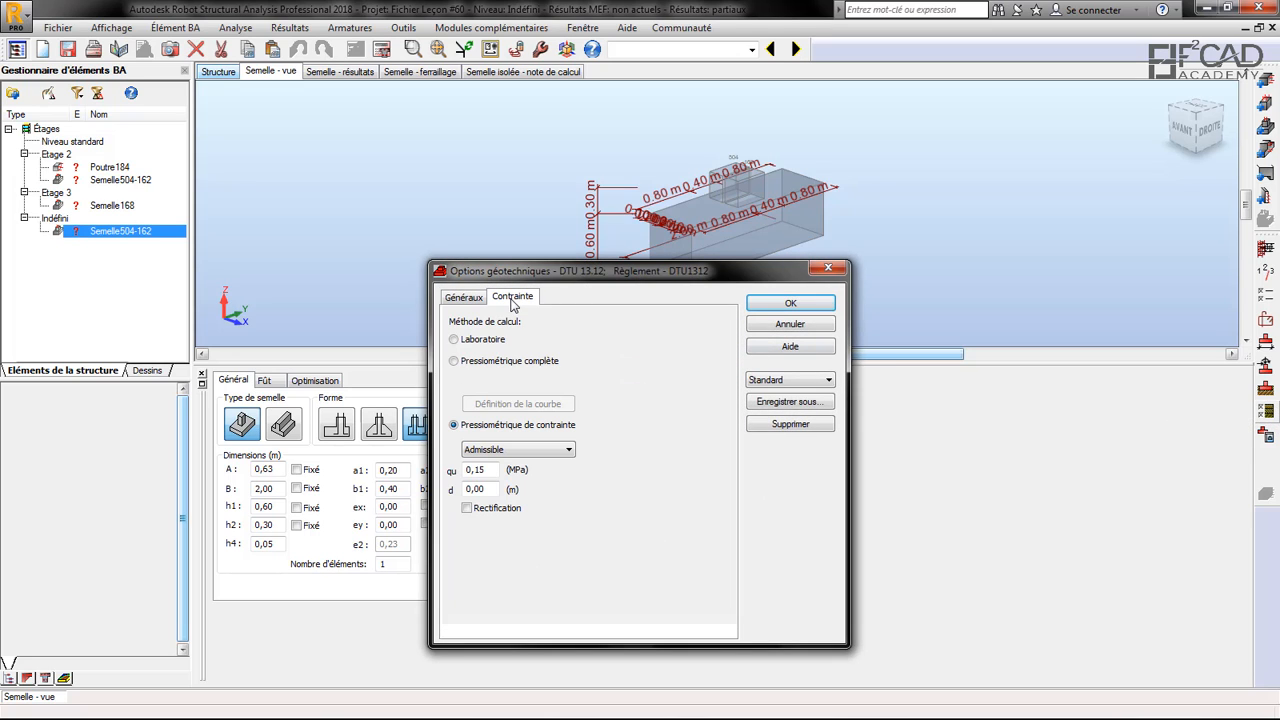
pyautogui.click(543, 450)
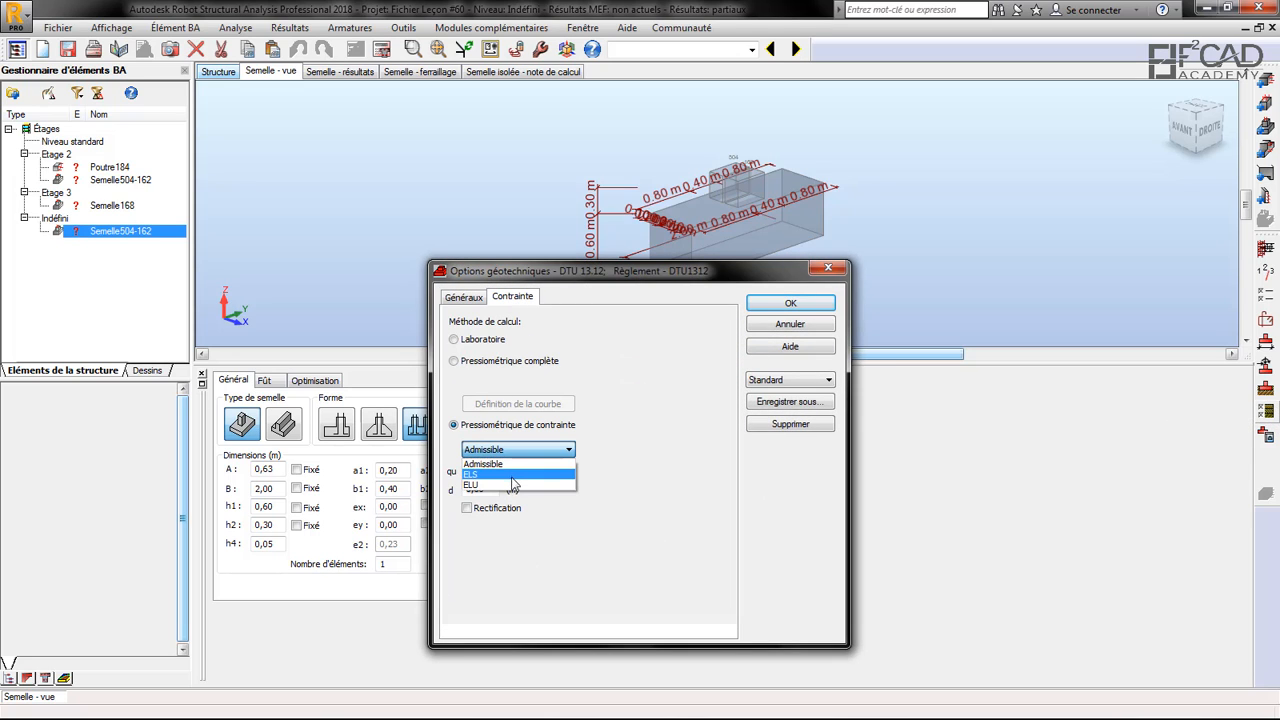
pyautogui.click(489, 471)
pyautogui.moveTo(489, 470); pyautogui.dragTo(446, 474)
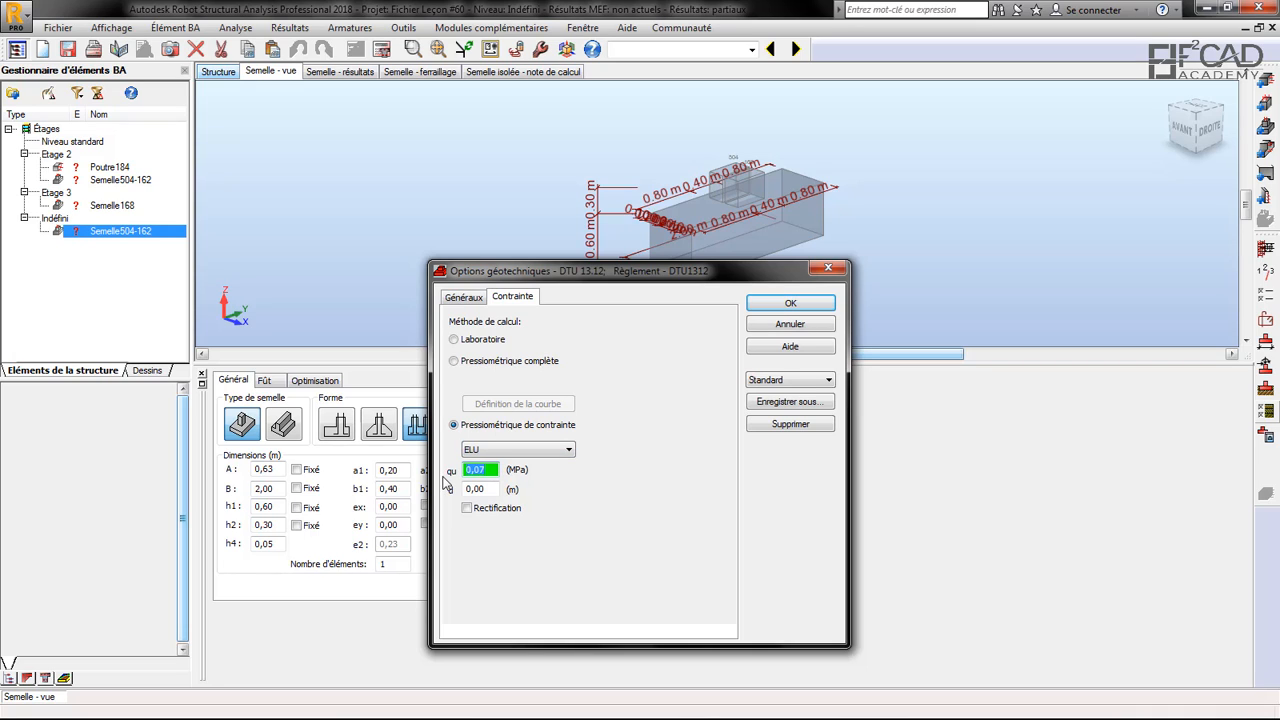
pyautogui.write('0,')
pyautogui.click(808, 303)
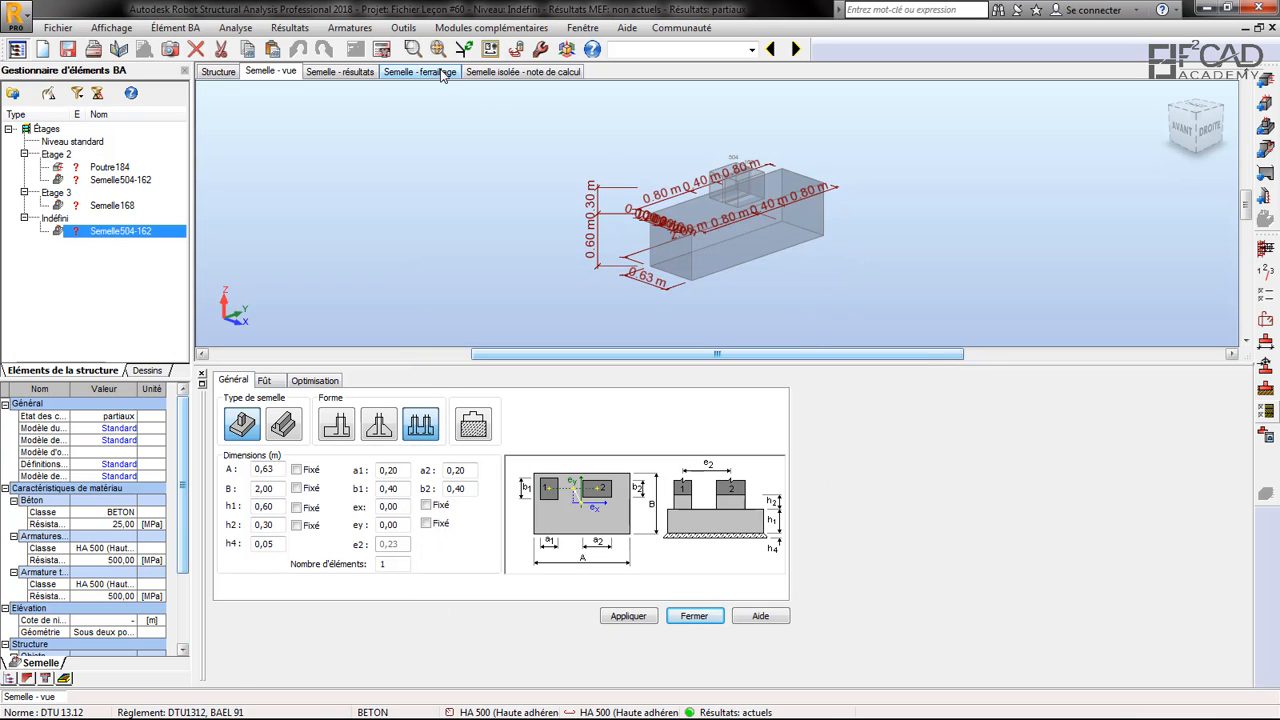
# Calculate Semelle504-162 with its drawing and keep-reinforcement options left off, and inspect the resized footing geometry
pyautogui.click(381, 49)
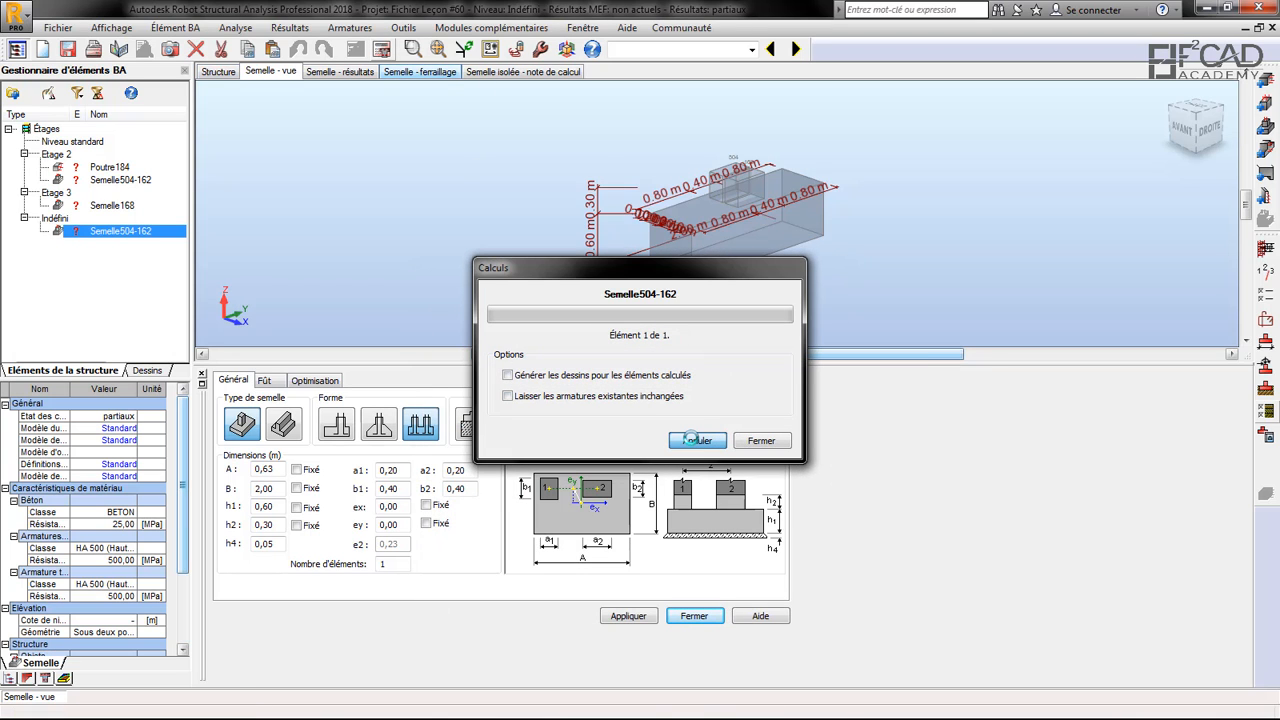
pyautogui.click(695, 440)
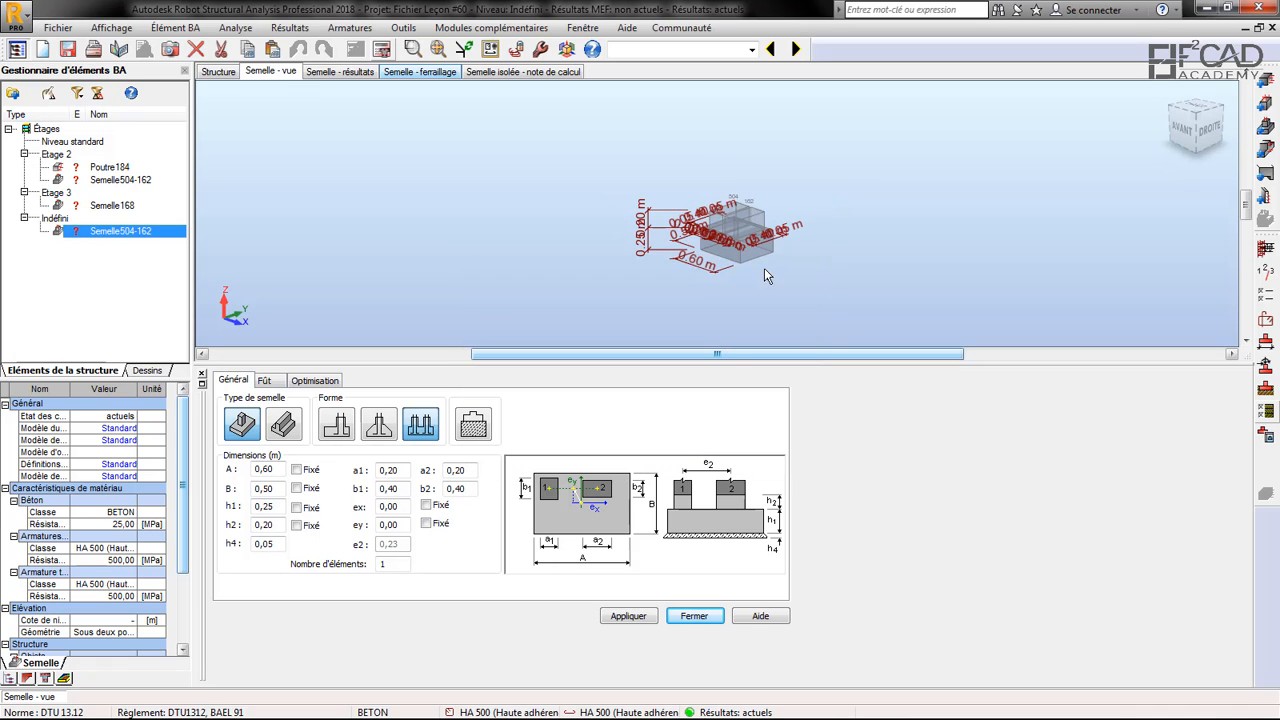
pyautogui.scroll(3, 755, 215)
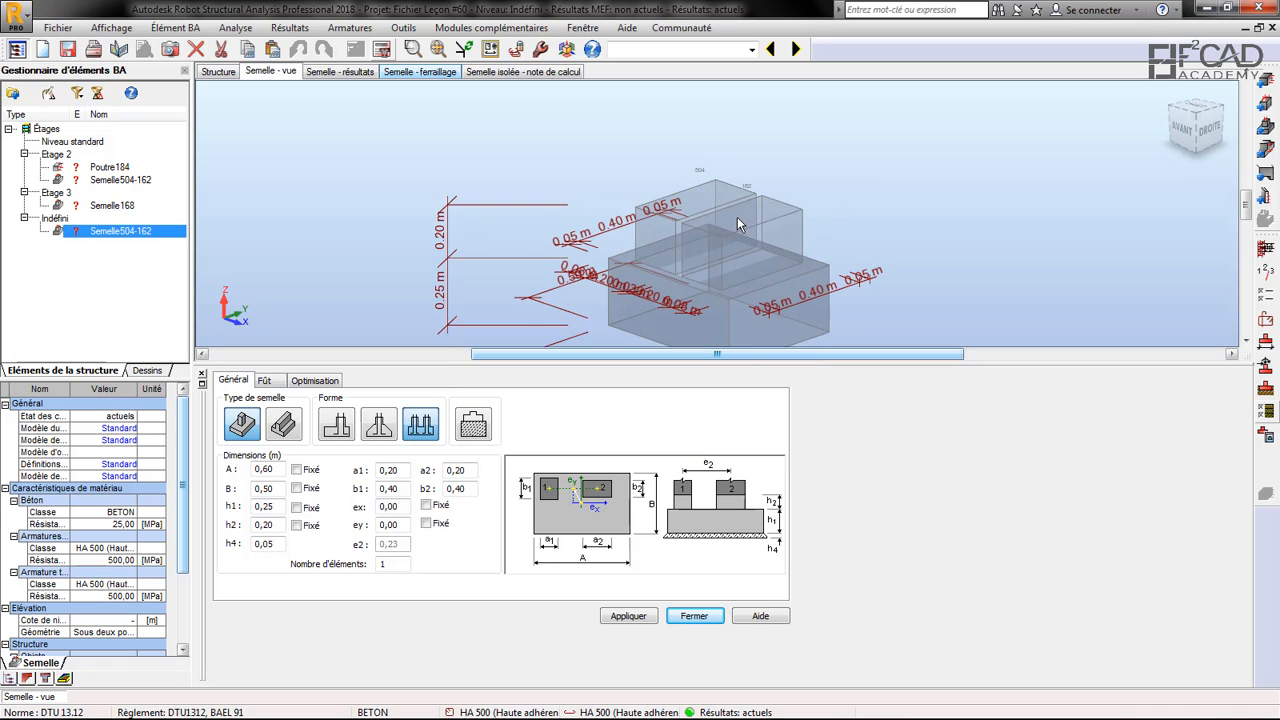
pyautogui.scroll(-3, 597, 268)
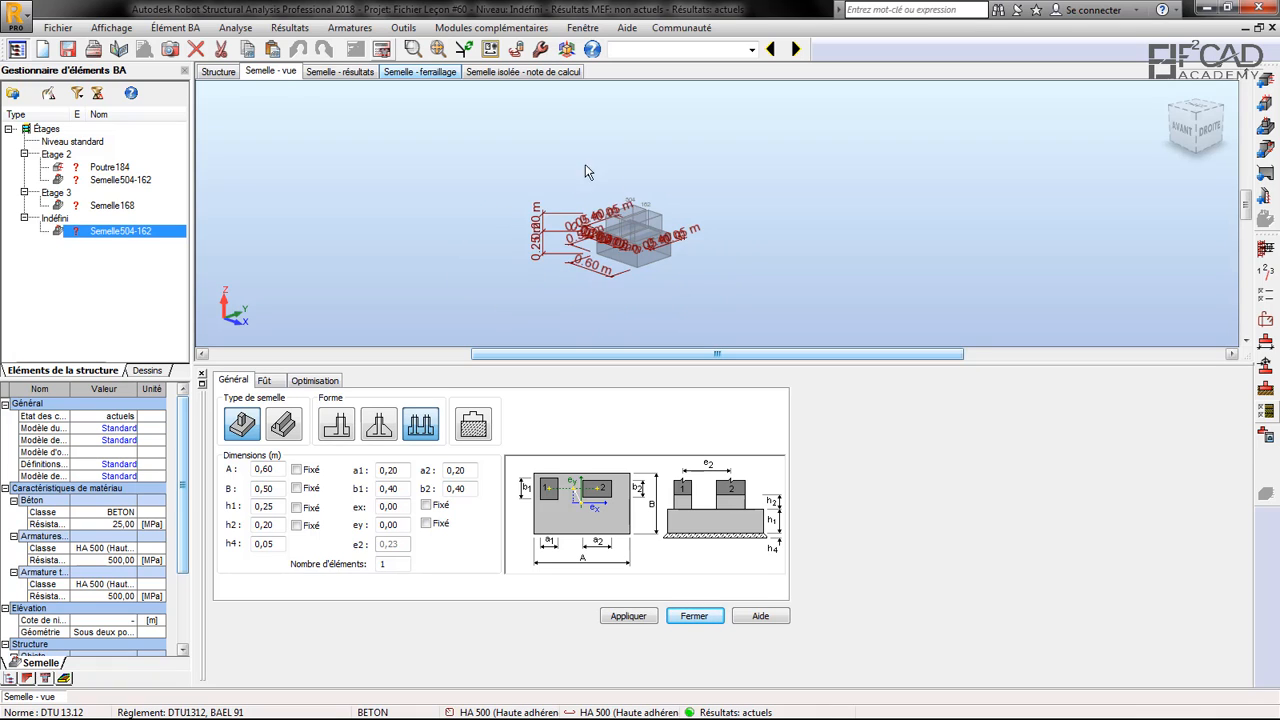
pyautogui.scroll(2, 679, 263)
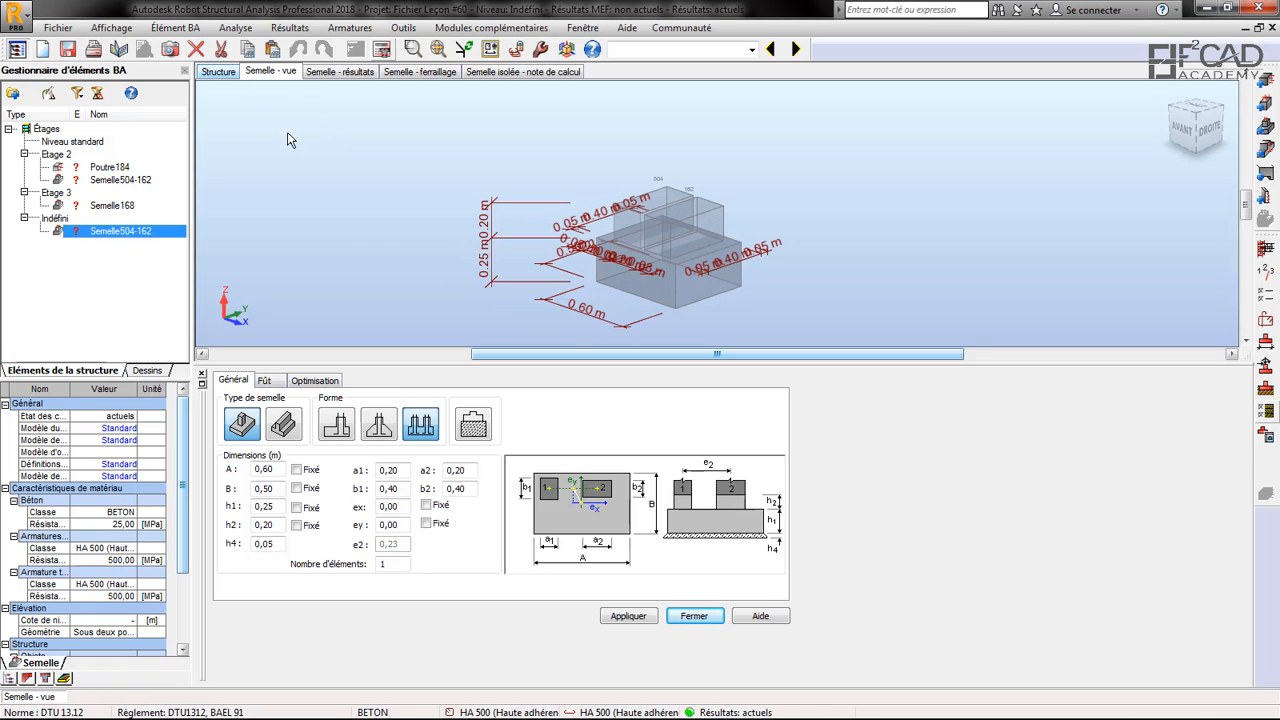
# From the structure model, send the twin columns' support to footing design again with manual combinations and grouping by geometry
pyautogui.click(218, 72)
pyautogui.scroll(3, 532, 392)
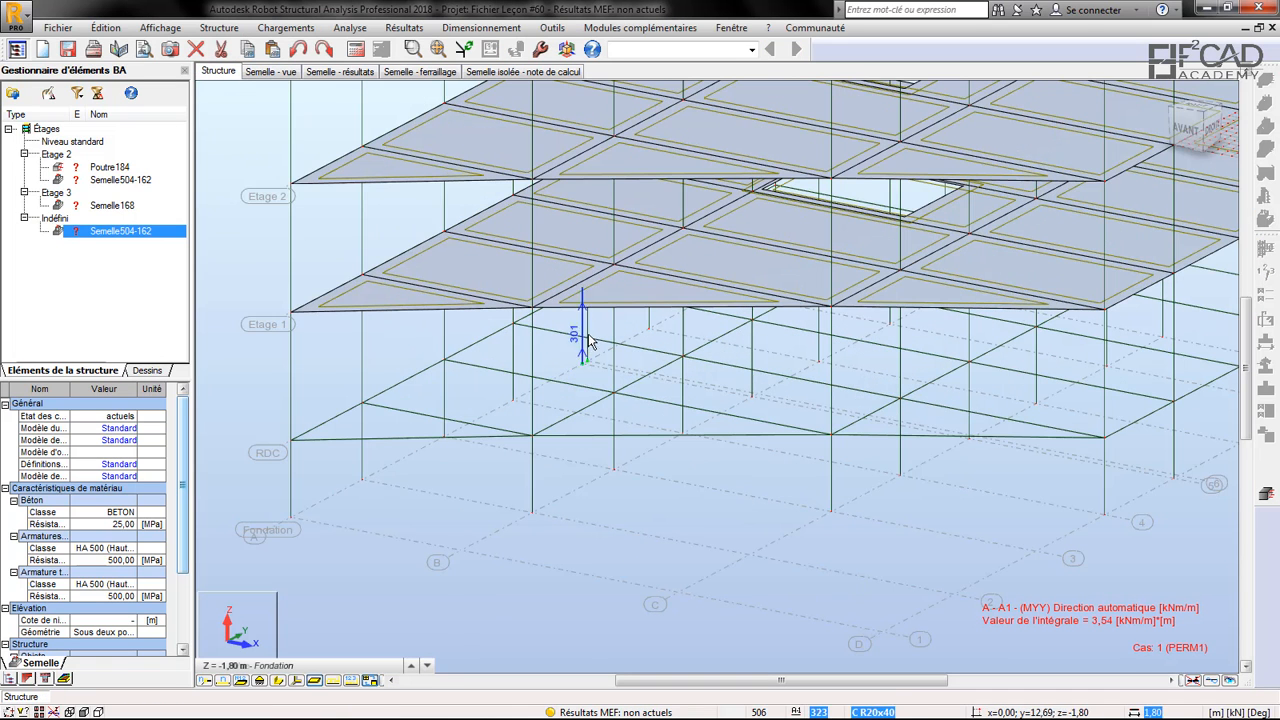
pyautogui.click(1265, 497)
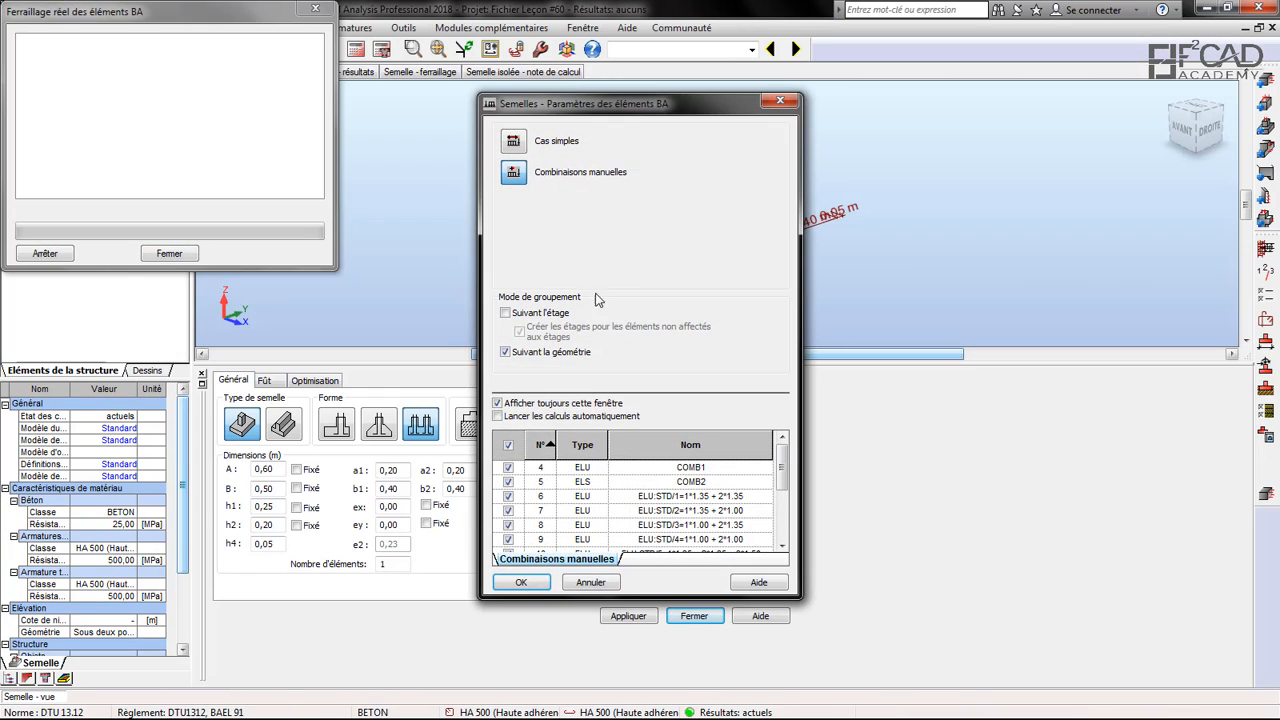
pyautogui.click(515, 582)
pyautogui.click(196, 182)
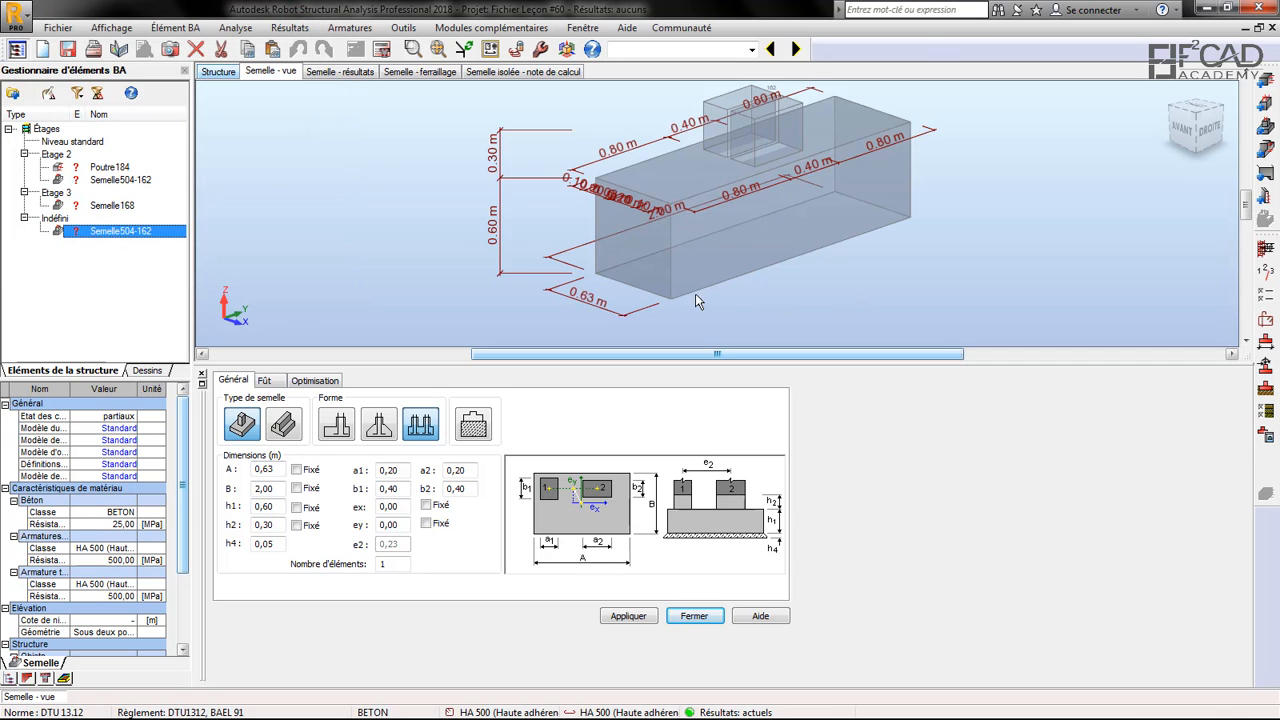
# Calculate the regenerated Semelle504-162 and check its execution drawing, then return to the footing's geometry view
pyautogui.scroll(1, 563, 151)
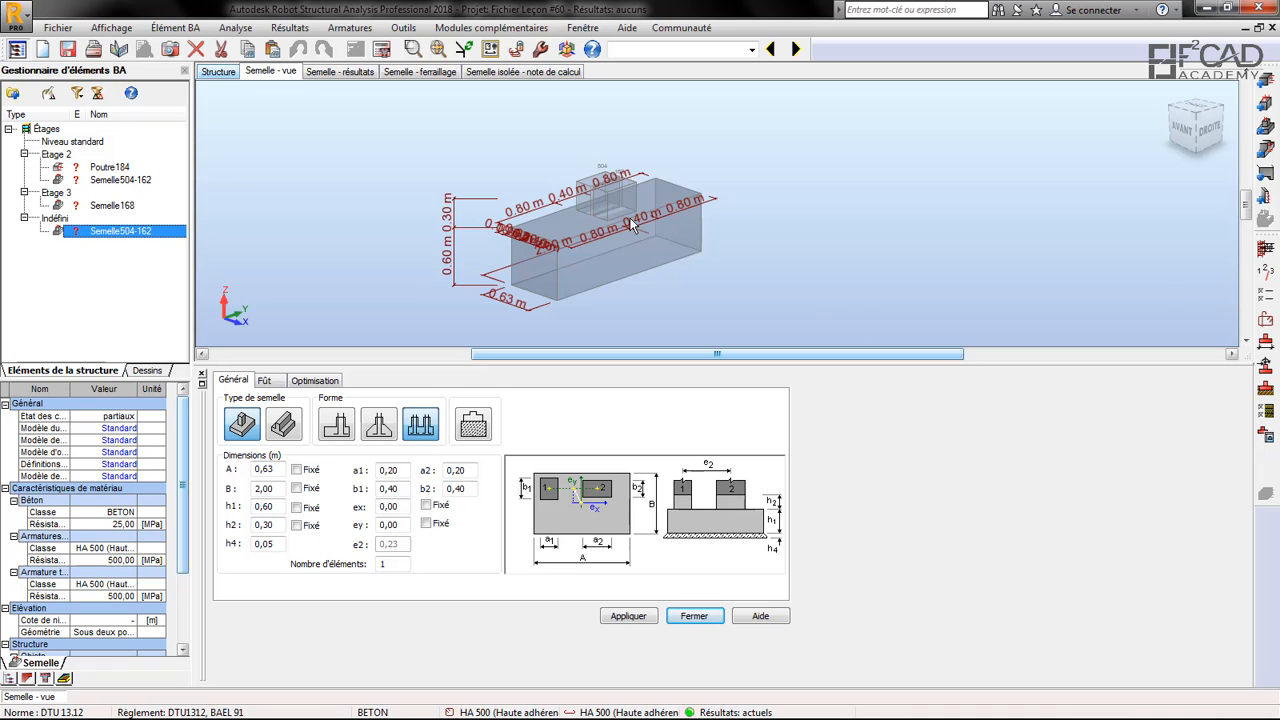
pyautogui.click(387, 52)
pyautogui.click(692, 441)
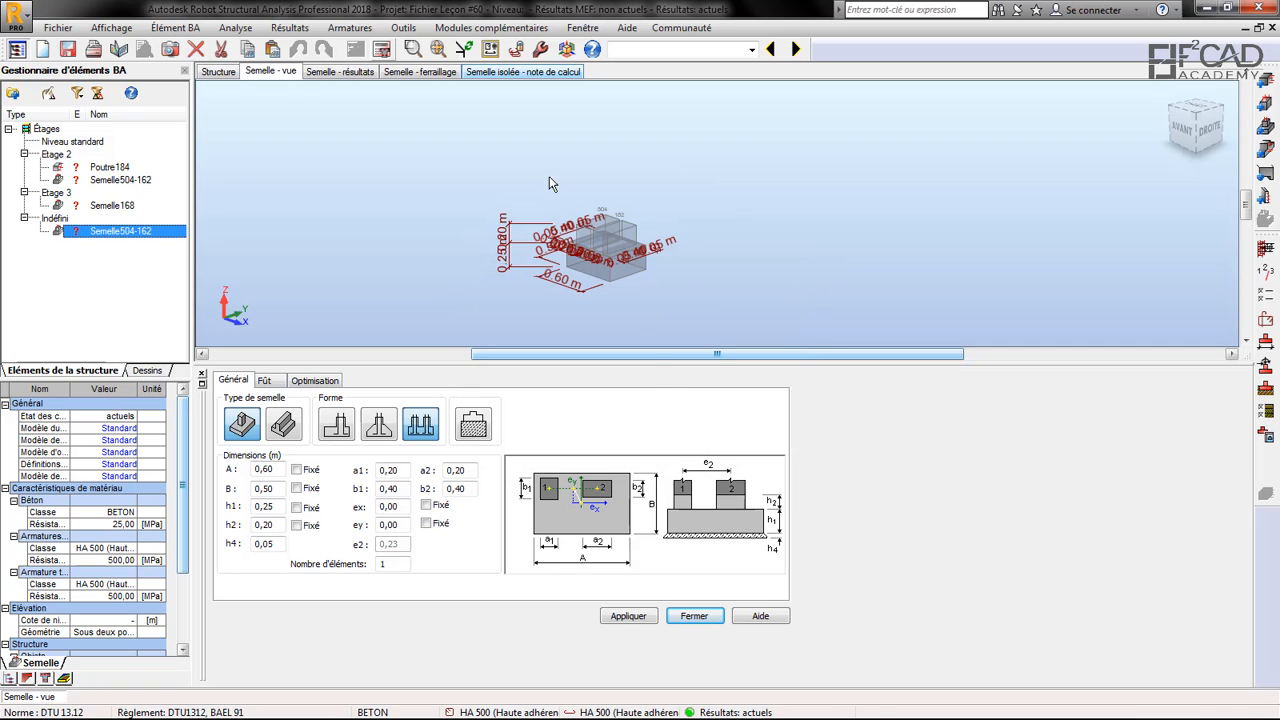
pyautogui.scroll(1, 564, 250)
pyautogui.scroll(-1, 654, 270)
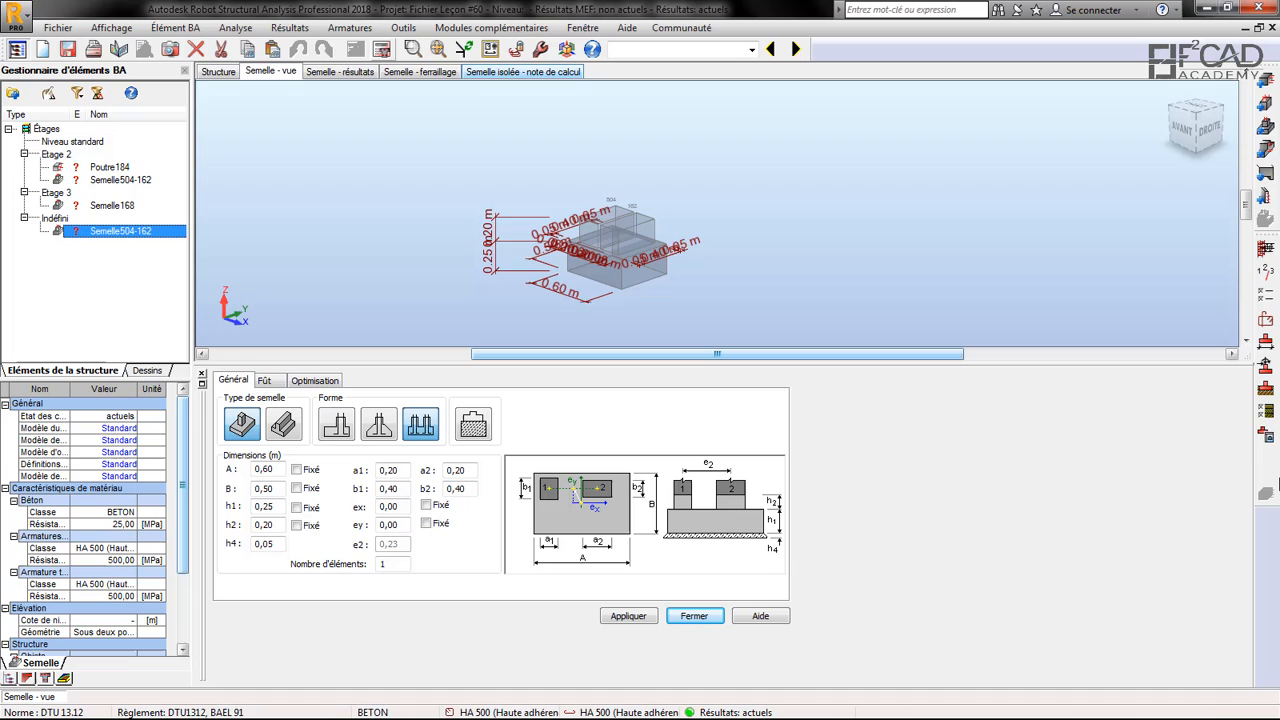
pyautogui.click(1265, 434)
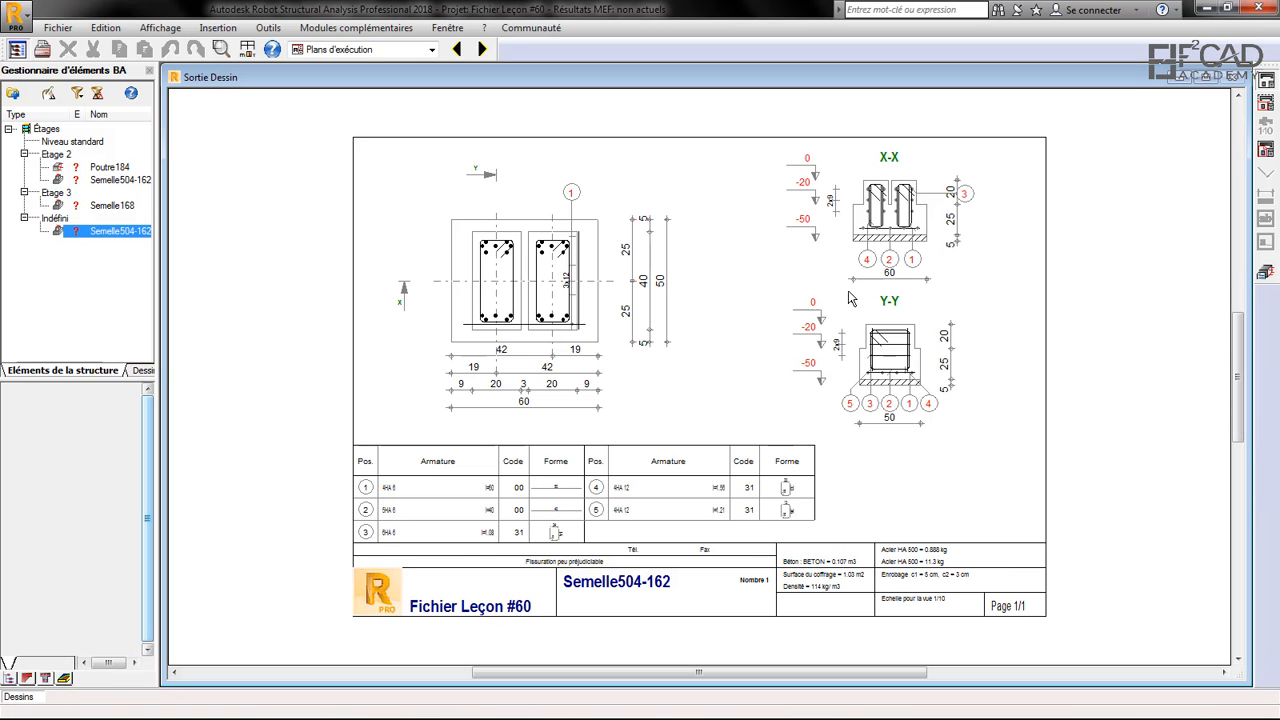
pyautogui.click(1265, 272)
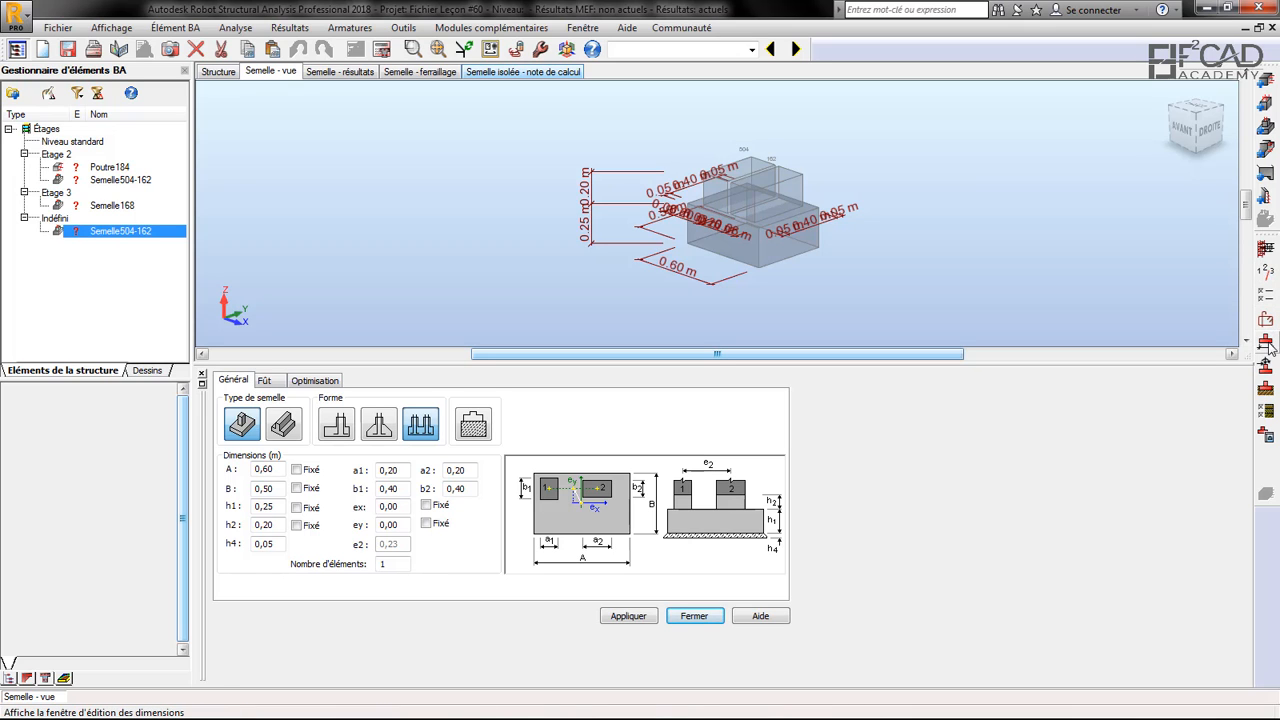
# Switch the footing's reinforcement layout from pedestal bars (Fût) to starter bars (Attentes), and recalculate Semelle504-162
pyautogui.click(1267, 322)
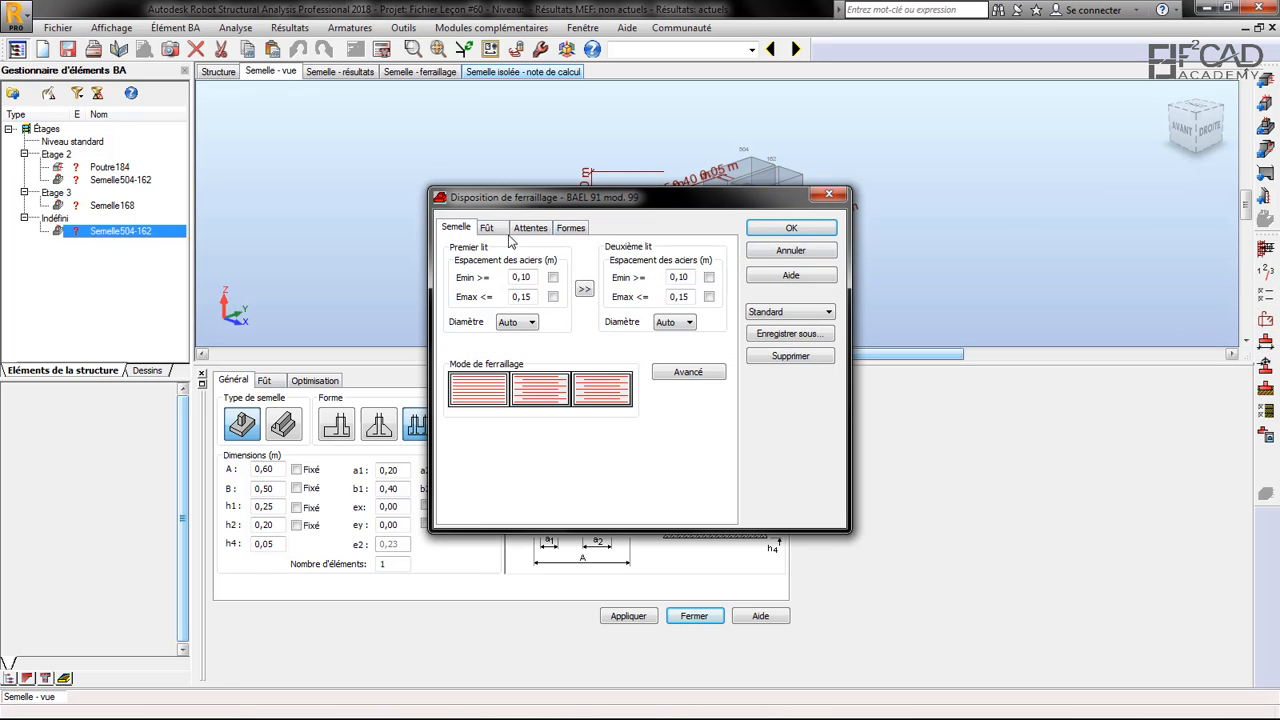
pyautogui.click(487, 228)
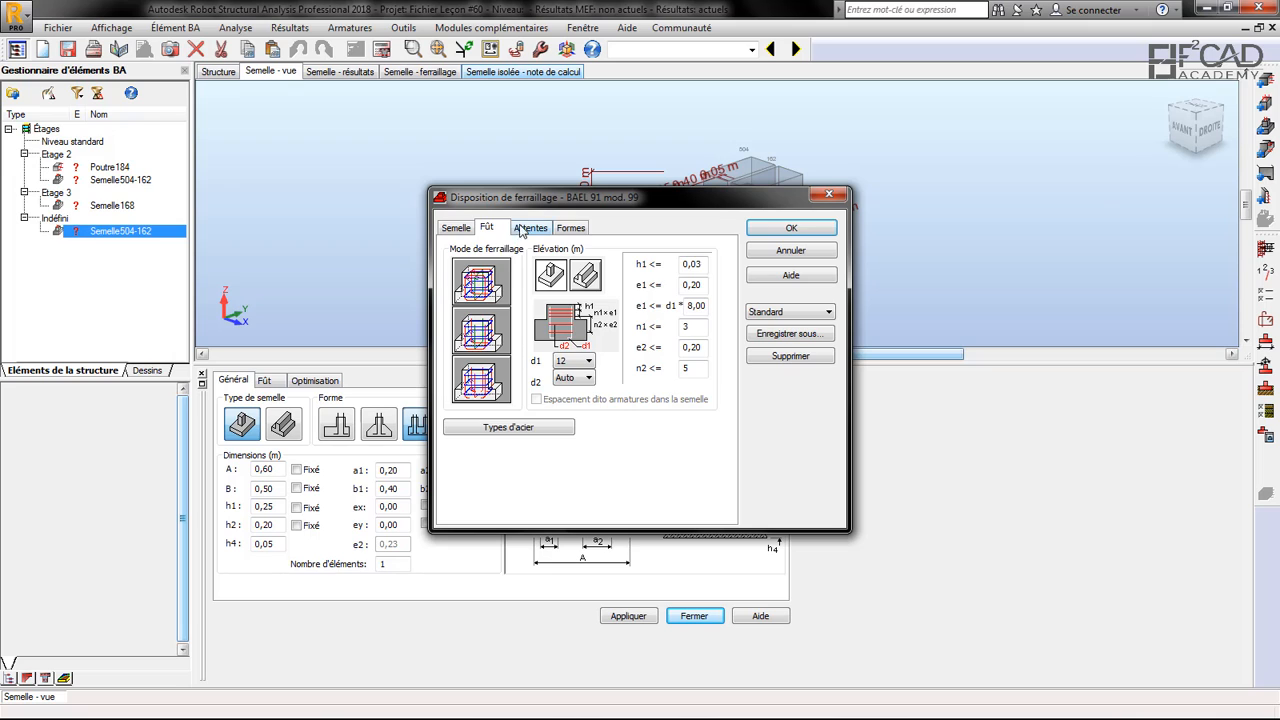
pyautogui.click(529, 228)
pyautogui.click(791, 228)
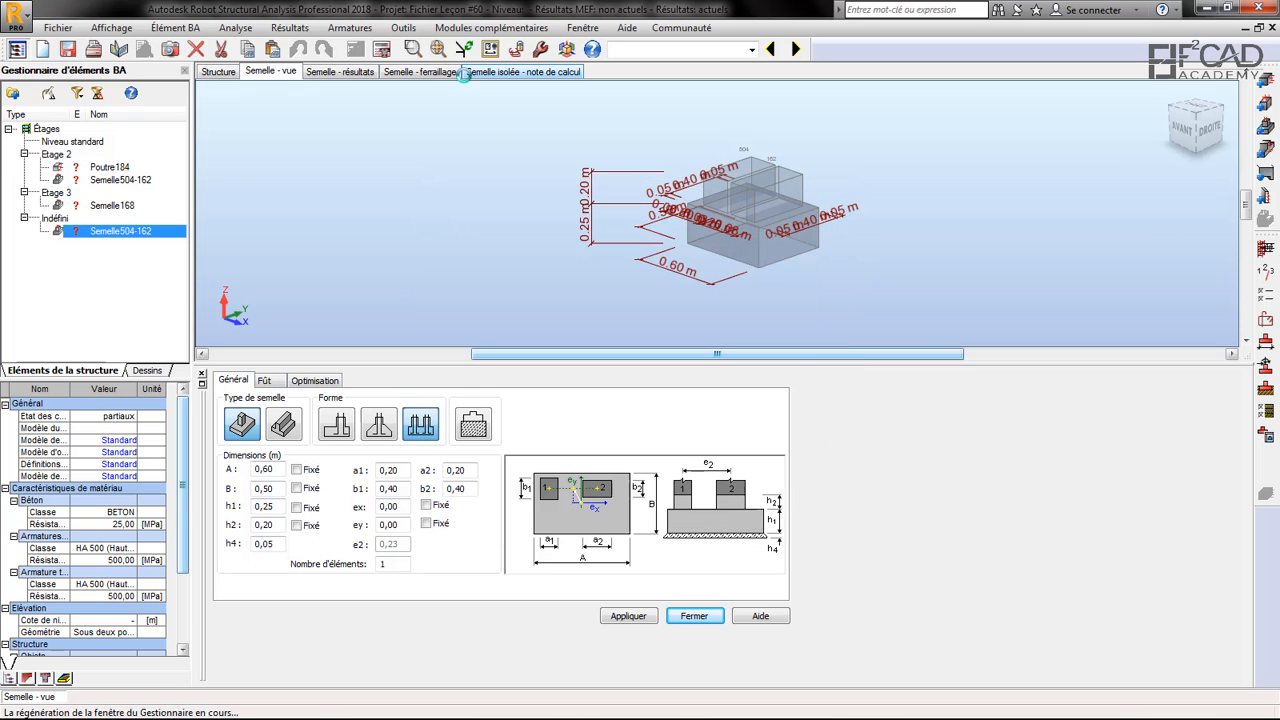
pyautogui.click(381, 49)
pyautogui.click(701, 440)
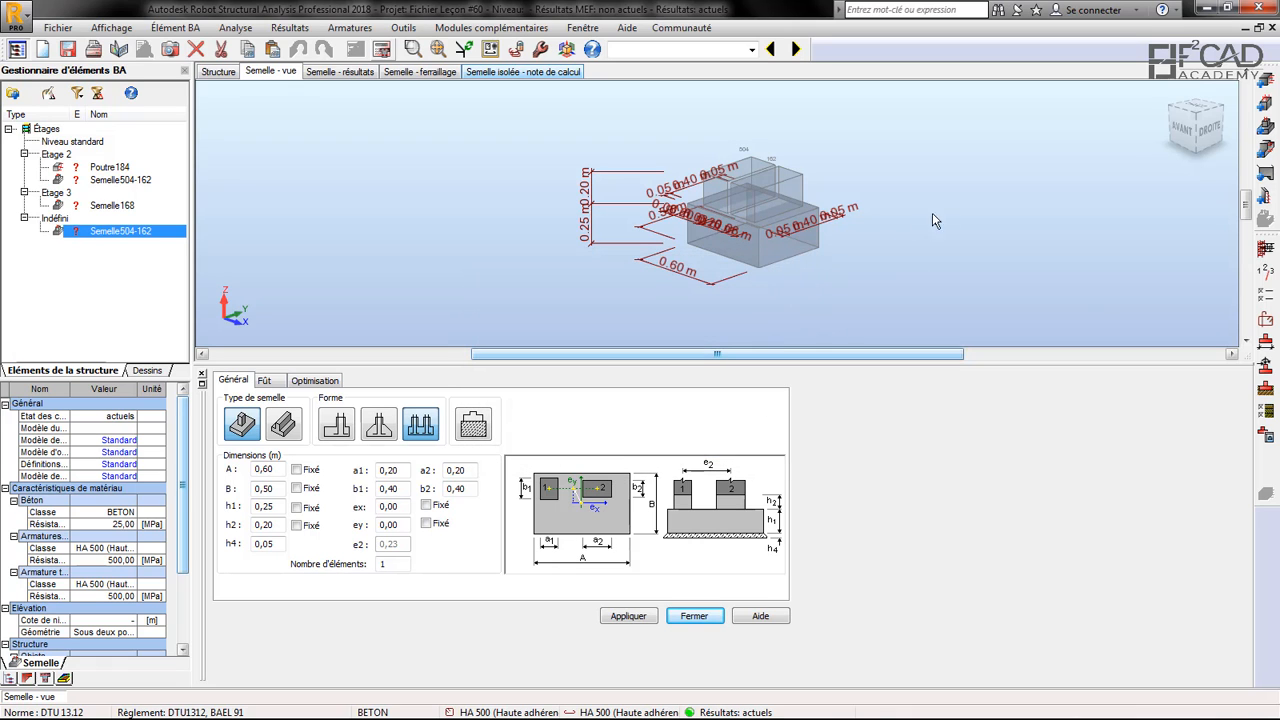
# Examine the footing's soil stress results, execution drawing and calculation note, then return to its geometry view
pyautogui.click(348, 74)
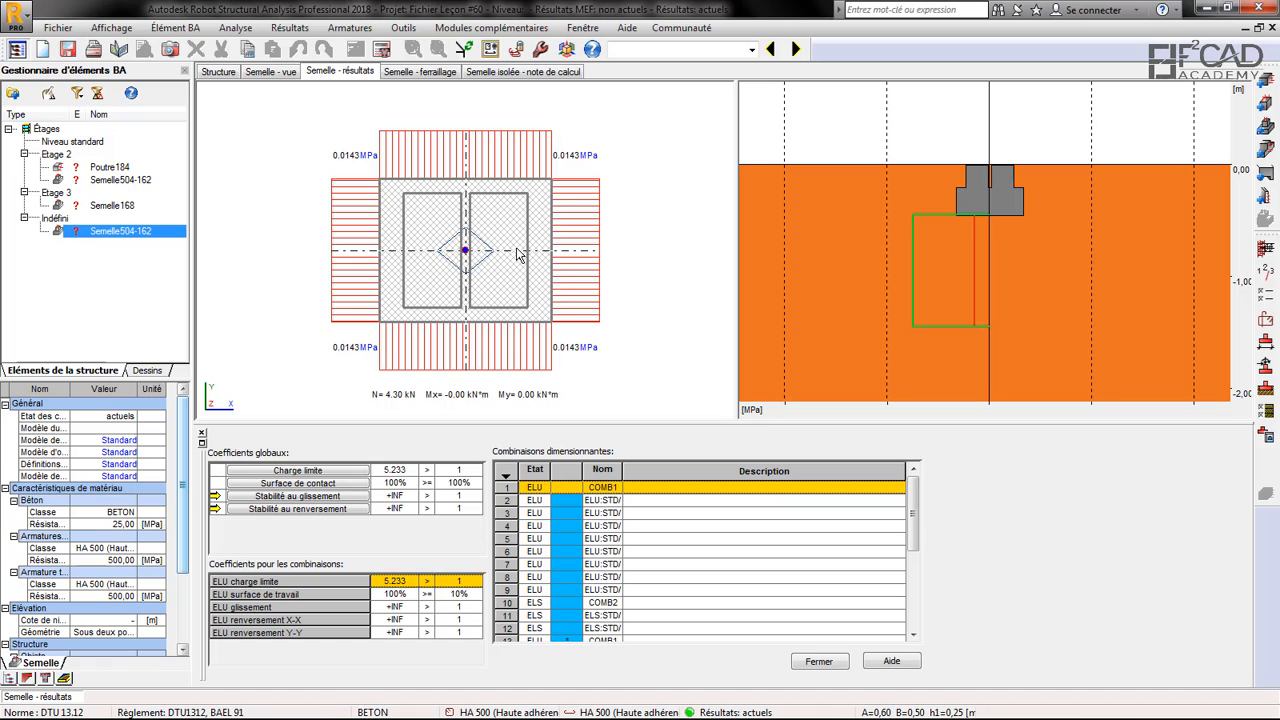
pyautogui.click(1264, 436)
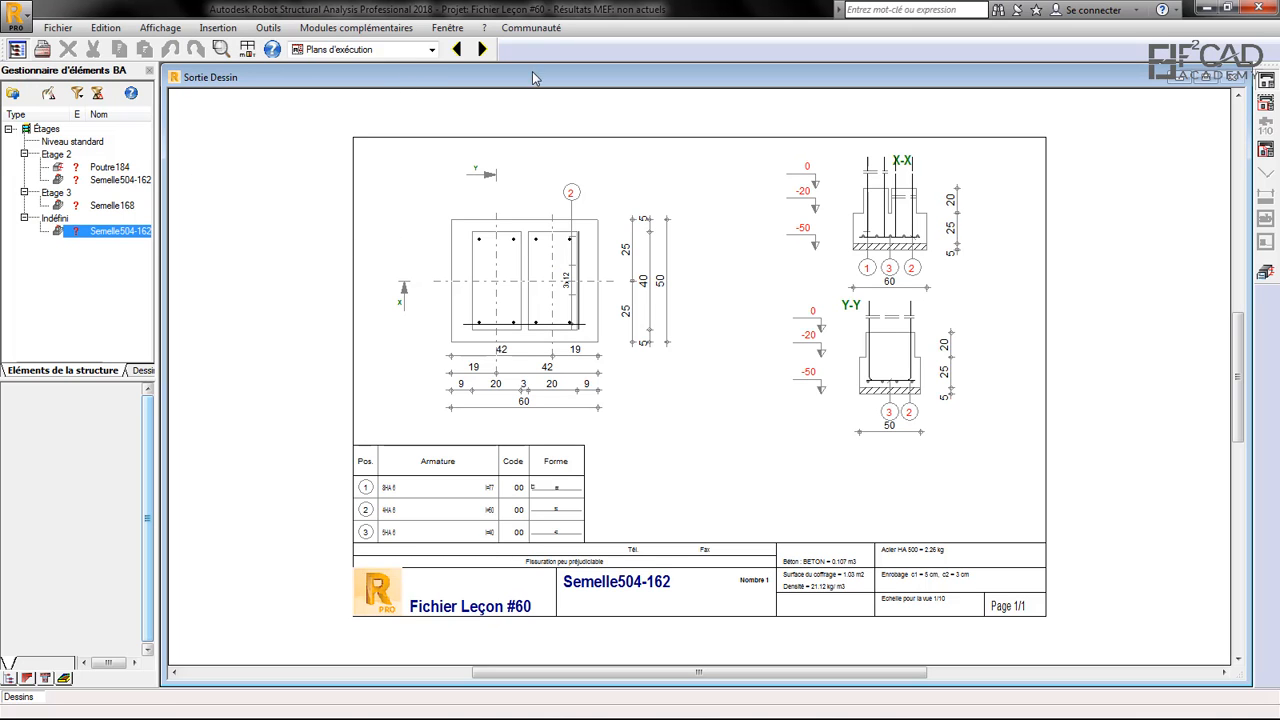
pyautogui.click(1265, 272)
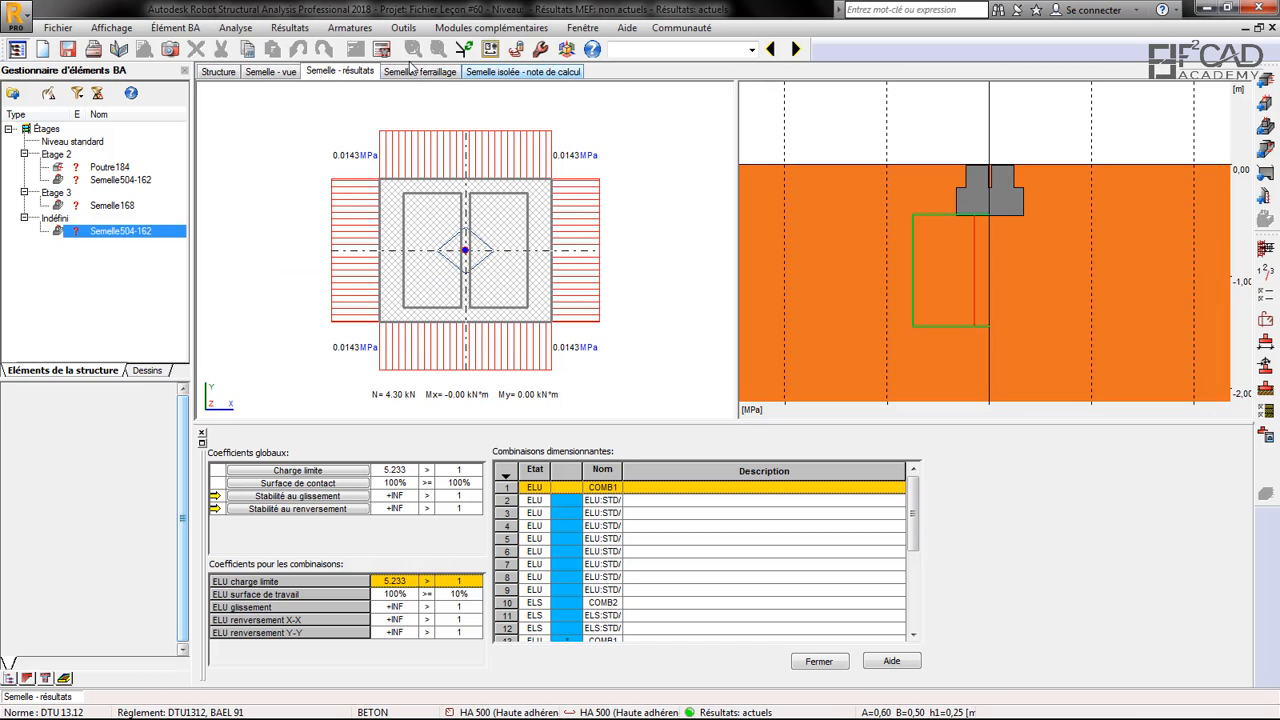
pyautogui.click(505, 72)
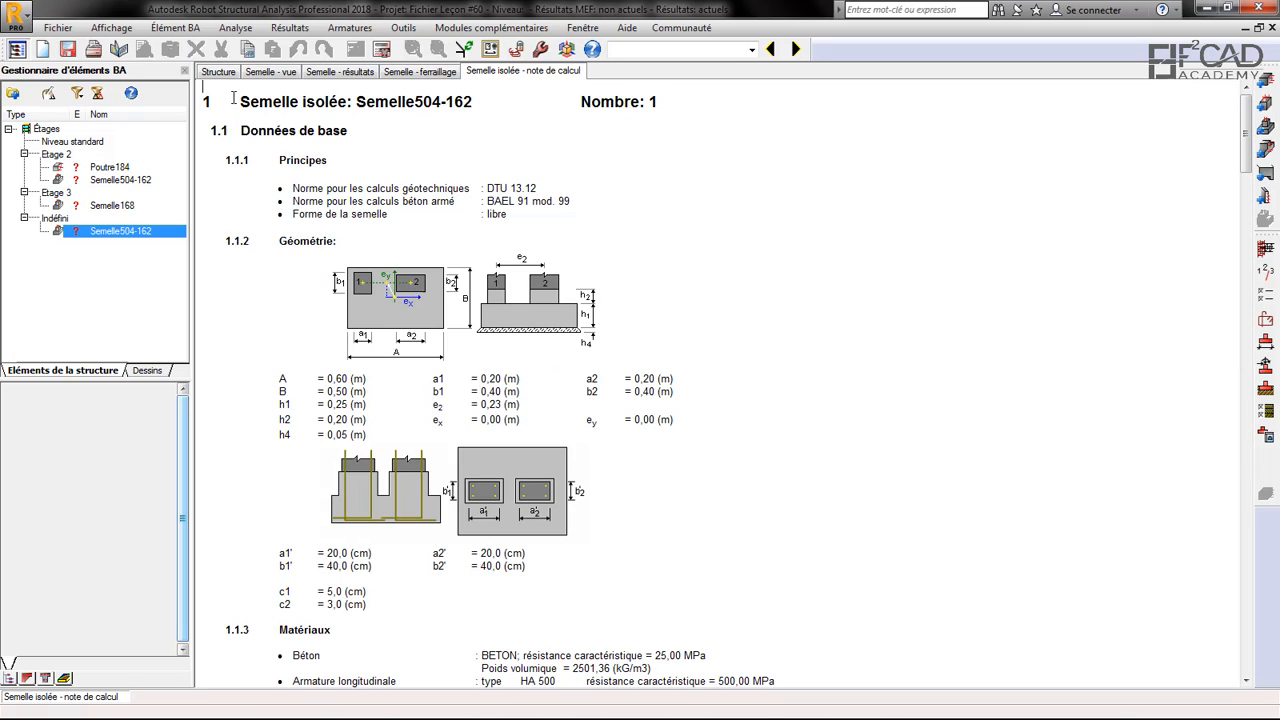
pyautogui.click(284, 73)
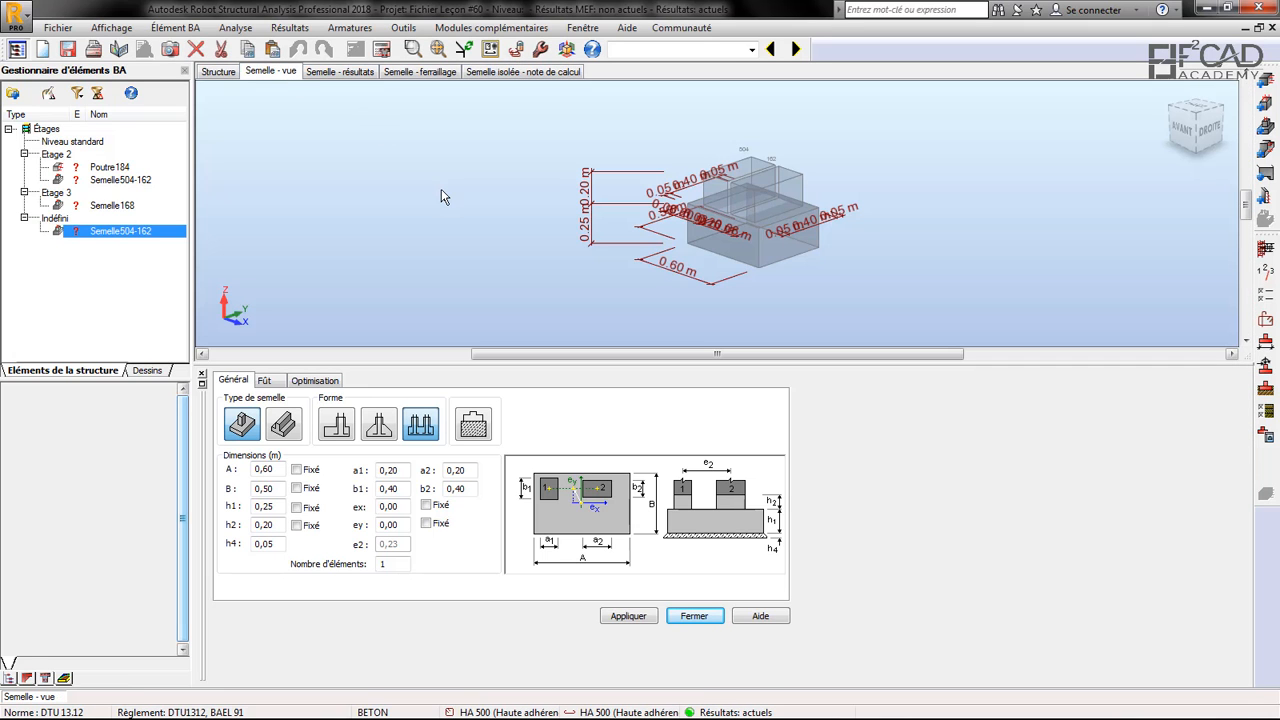